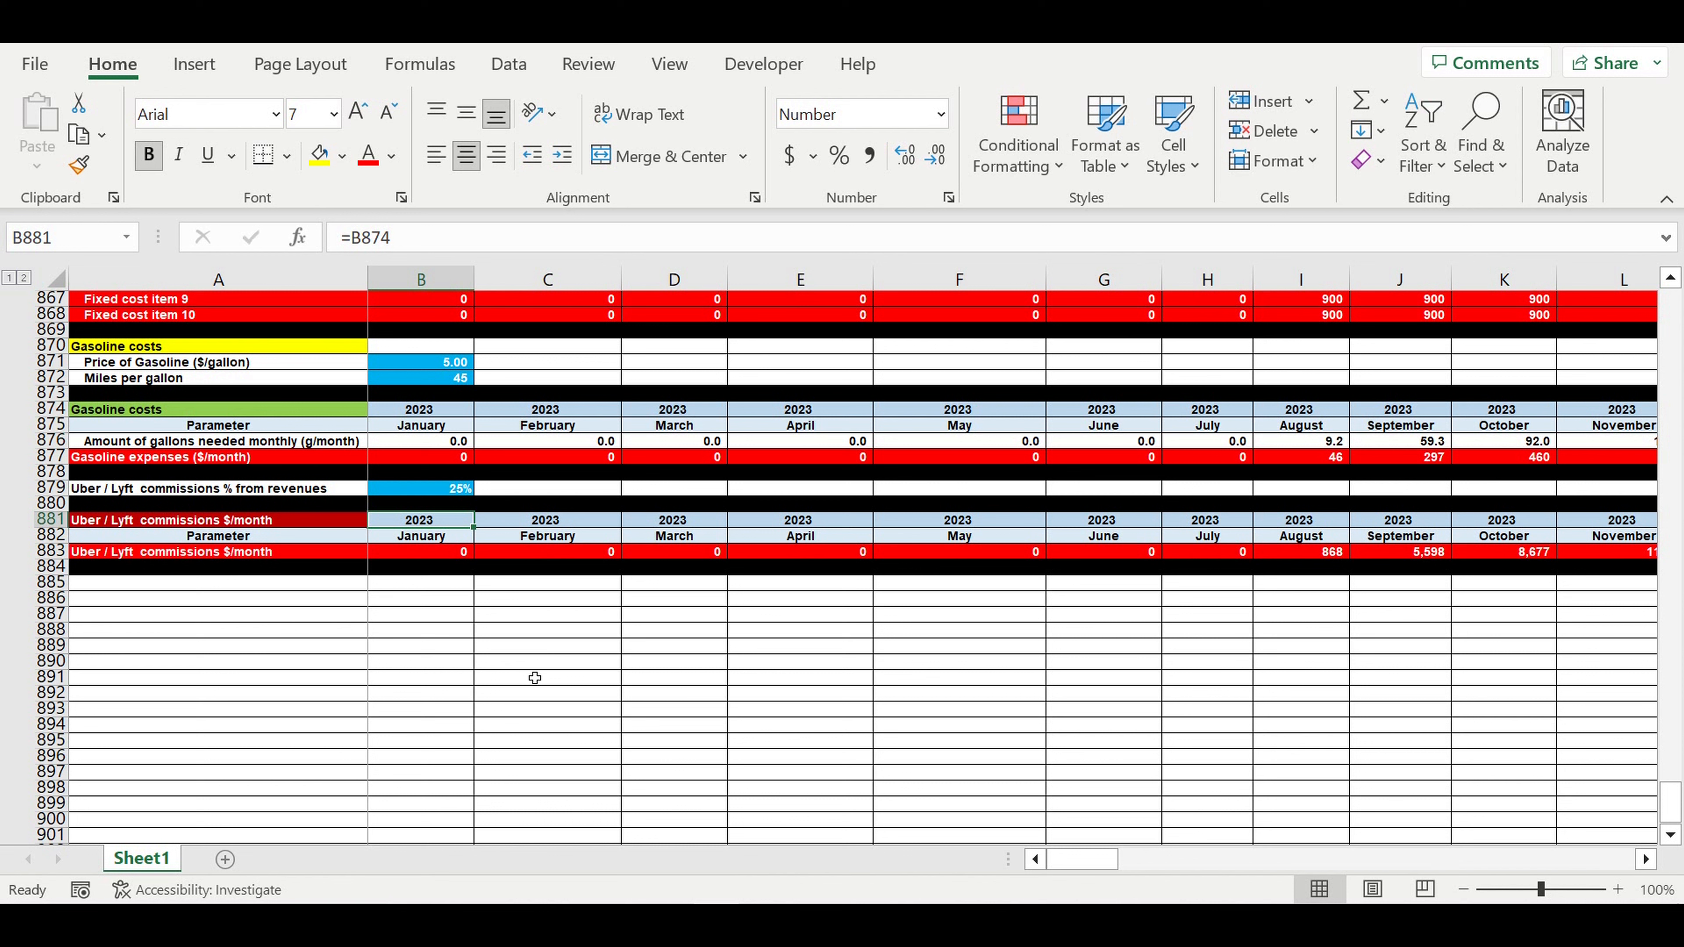
Review the Trips types table's input columns: trip type, mileage, duration, revenue per trip and ON/OFF status
{"action": "left_click_drag", "start_coordinate": [1672, 794], "coordinate": [1672, 292]}
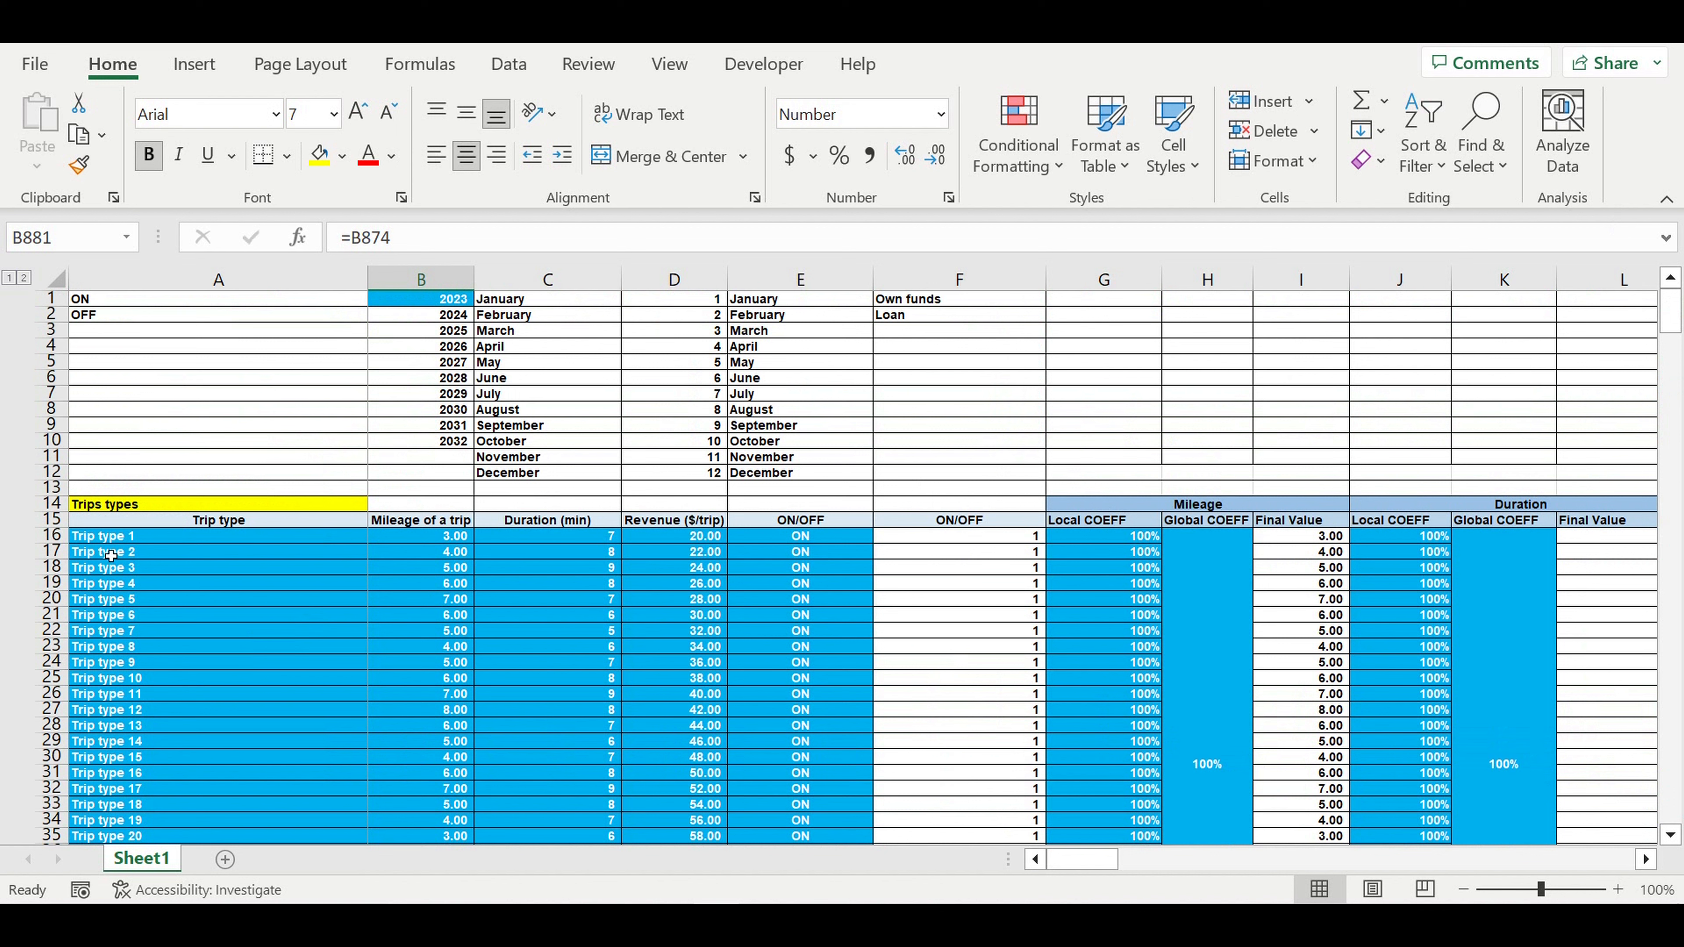
{"action": "left_click", "coordinate": [118, 541]}
{"action": "left_click_drag", "start_coordinate": [118, 541], "coordinate": [763, 770]}
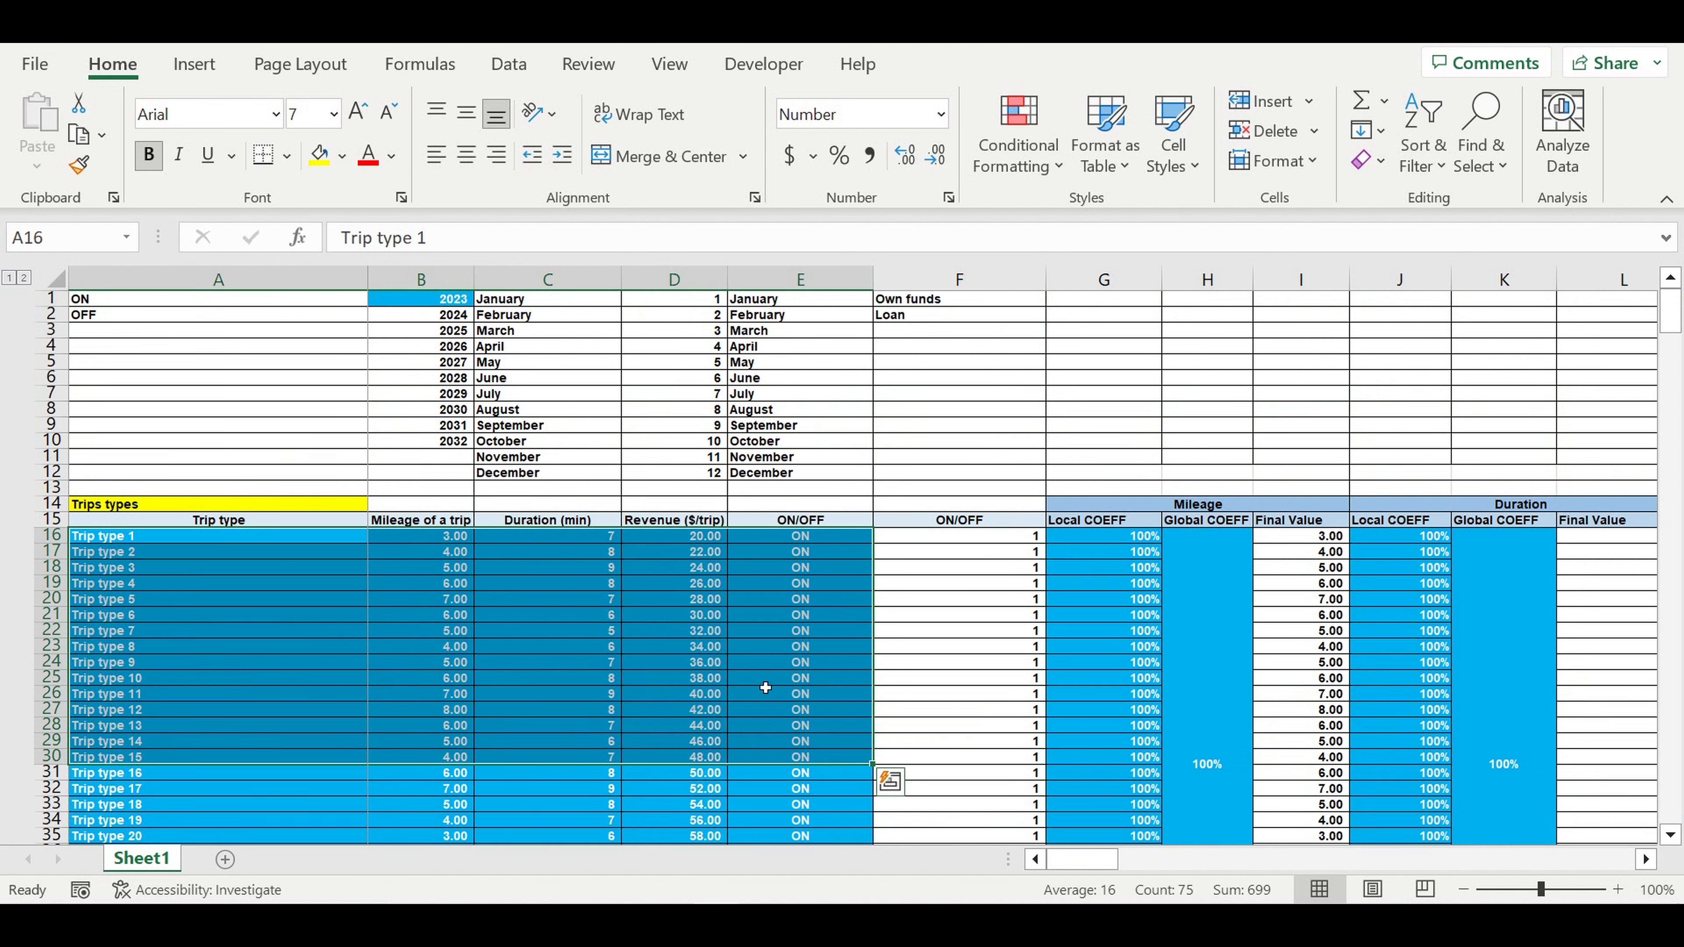
{"action": "left_click_drag", "start_coordinate": [996, 551], "coordinate": [1004, 760]}
{"action": "left_click", "coordinate": [266, 663]}
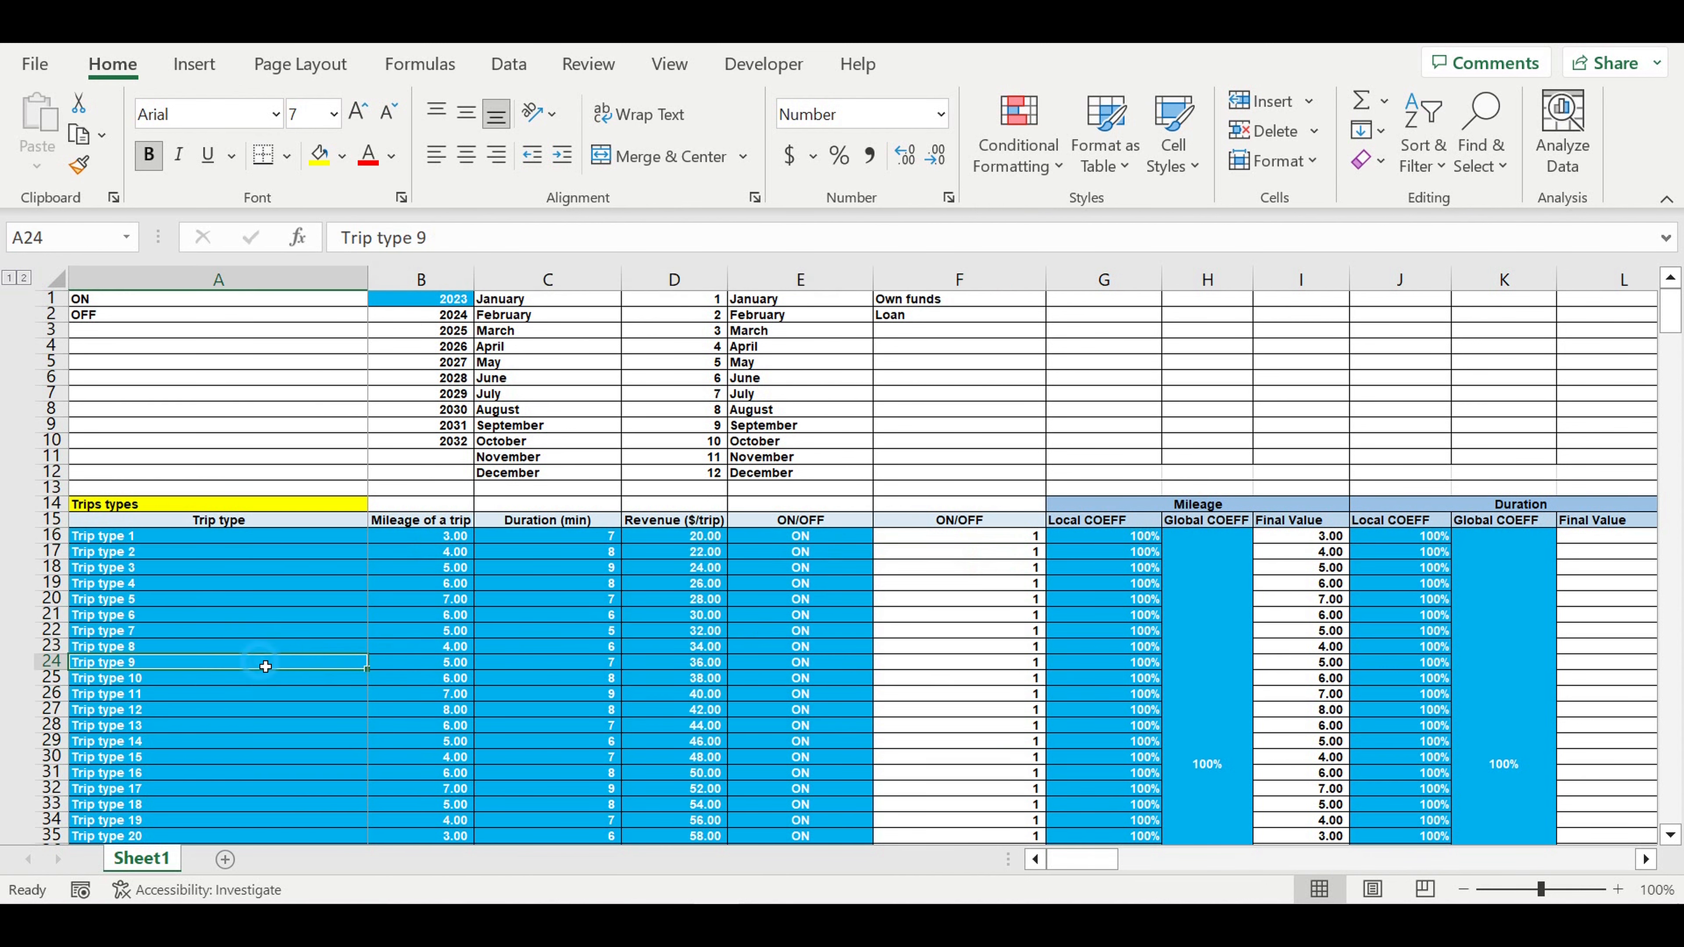
{"action": "left_click_drag", "start_coordinate": [124, 536], "coordinate": [174, 822]}
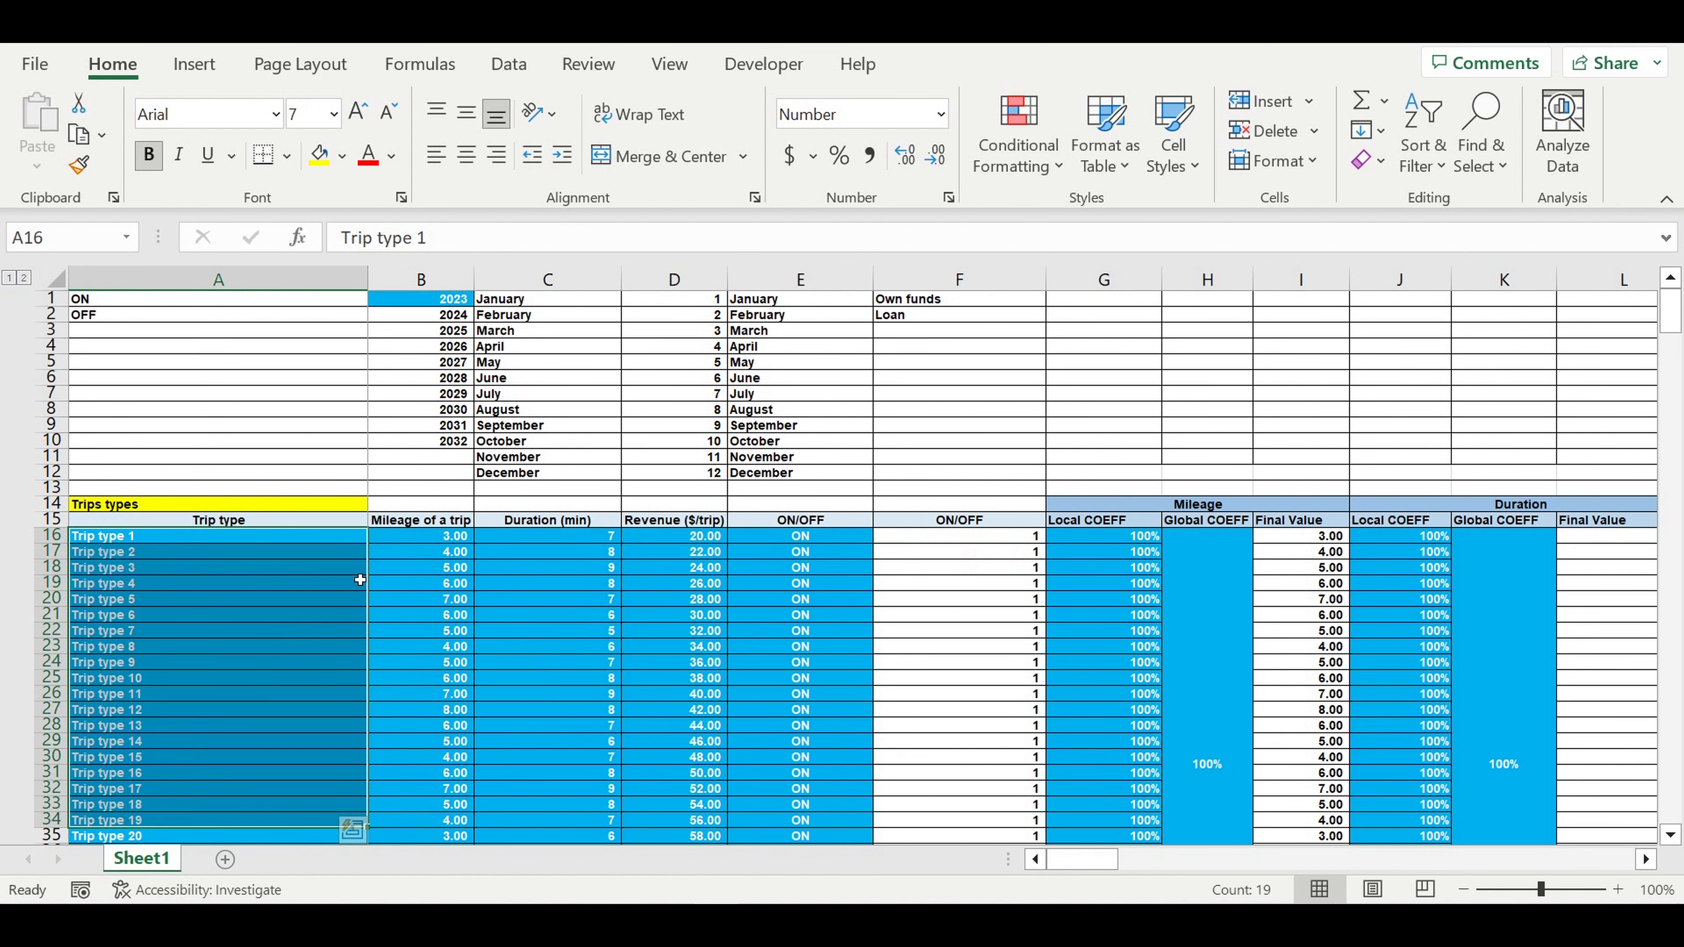
{"action": "left_click_drag", "start_coordinate": [437, 538], "coordinate": [431, 822]}
{"action": "left_click_drag", "start_coordinate": [559, 539], "coordinate": [570, 789]}
{"action": "left_click_drag", "start_coordinate": [676, 538], "coordinate": [676, 836]}
{"action": "left_click_drag", "start_coordinate": [809, 543], "coordinate": [802, 837]}
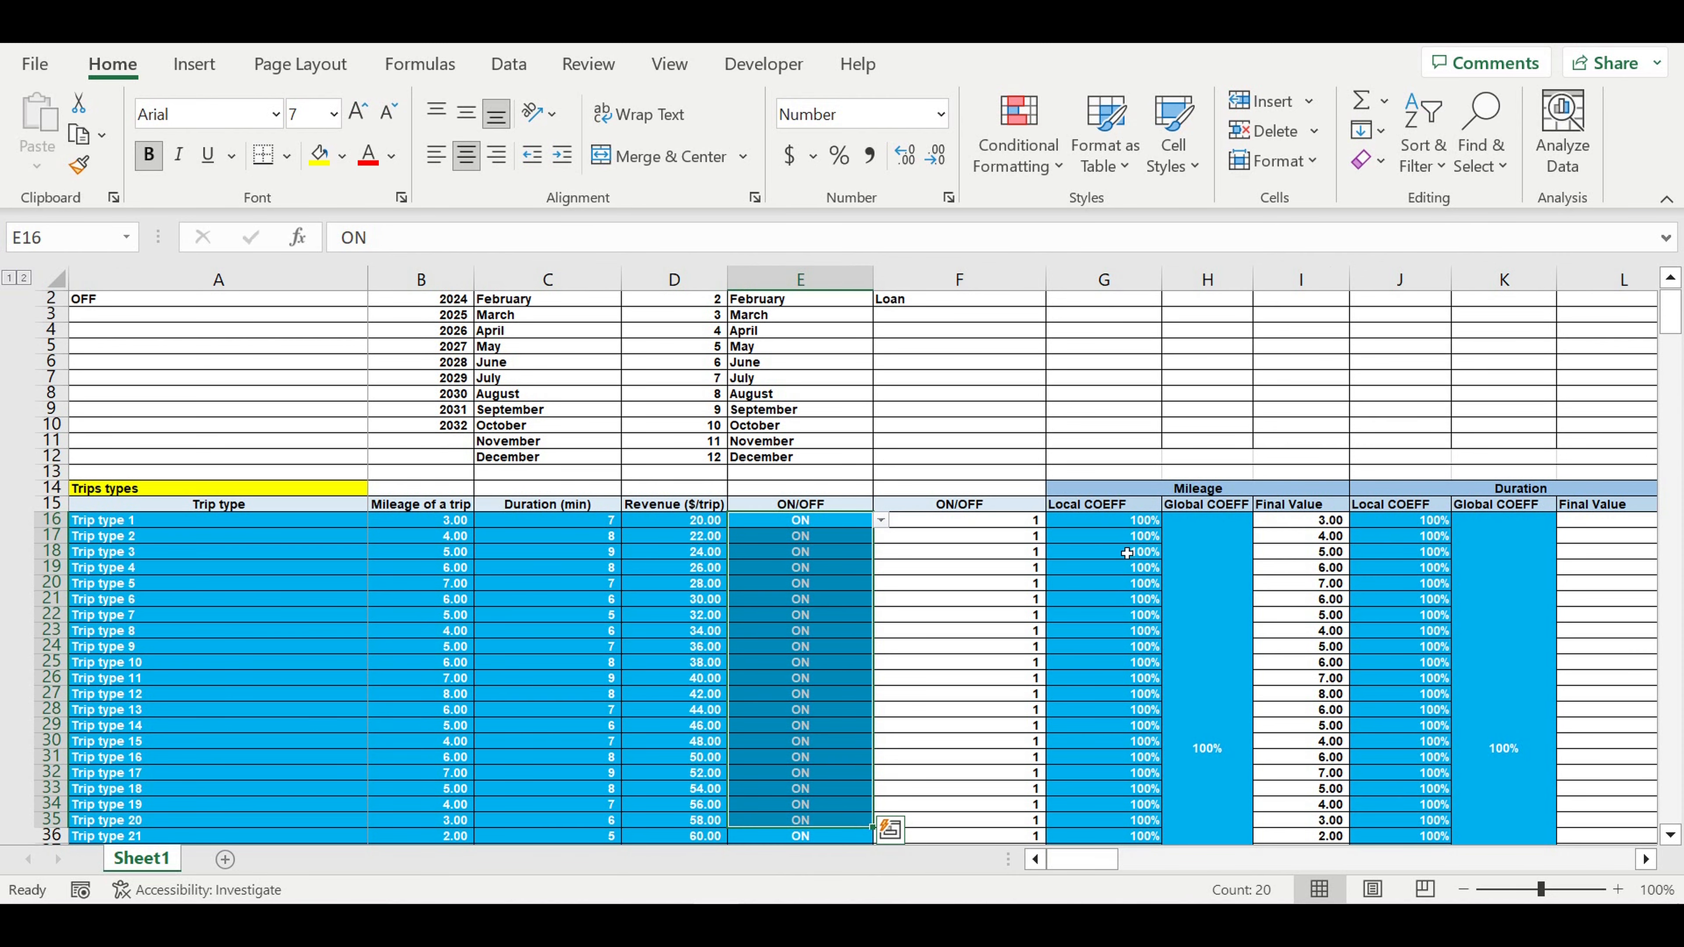
Examine the local and global coefficients for mileage, duration and revenues in the Trips types table, along with the base mileage values
{"action": "left_click", "coordinate": [1140, 527]}
{"action": "left_click_drag", "start_coordinate": [1140, 528], "coordinate": [1213, 666]}
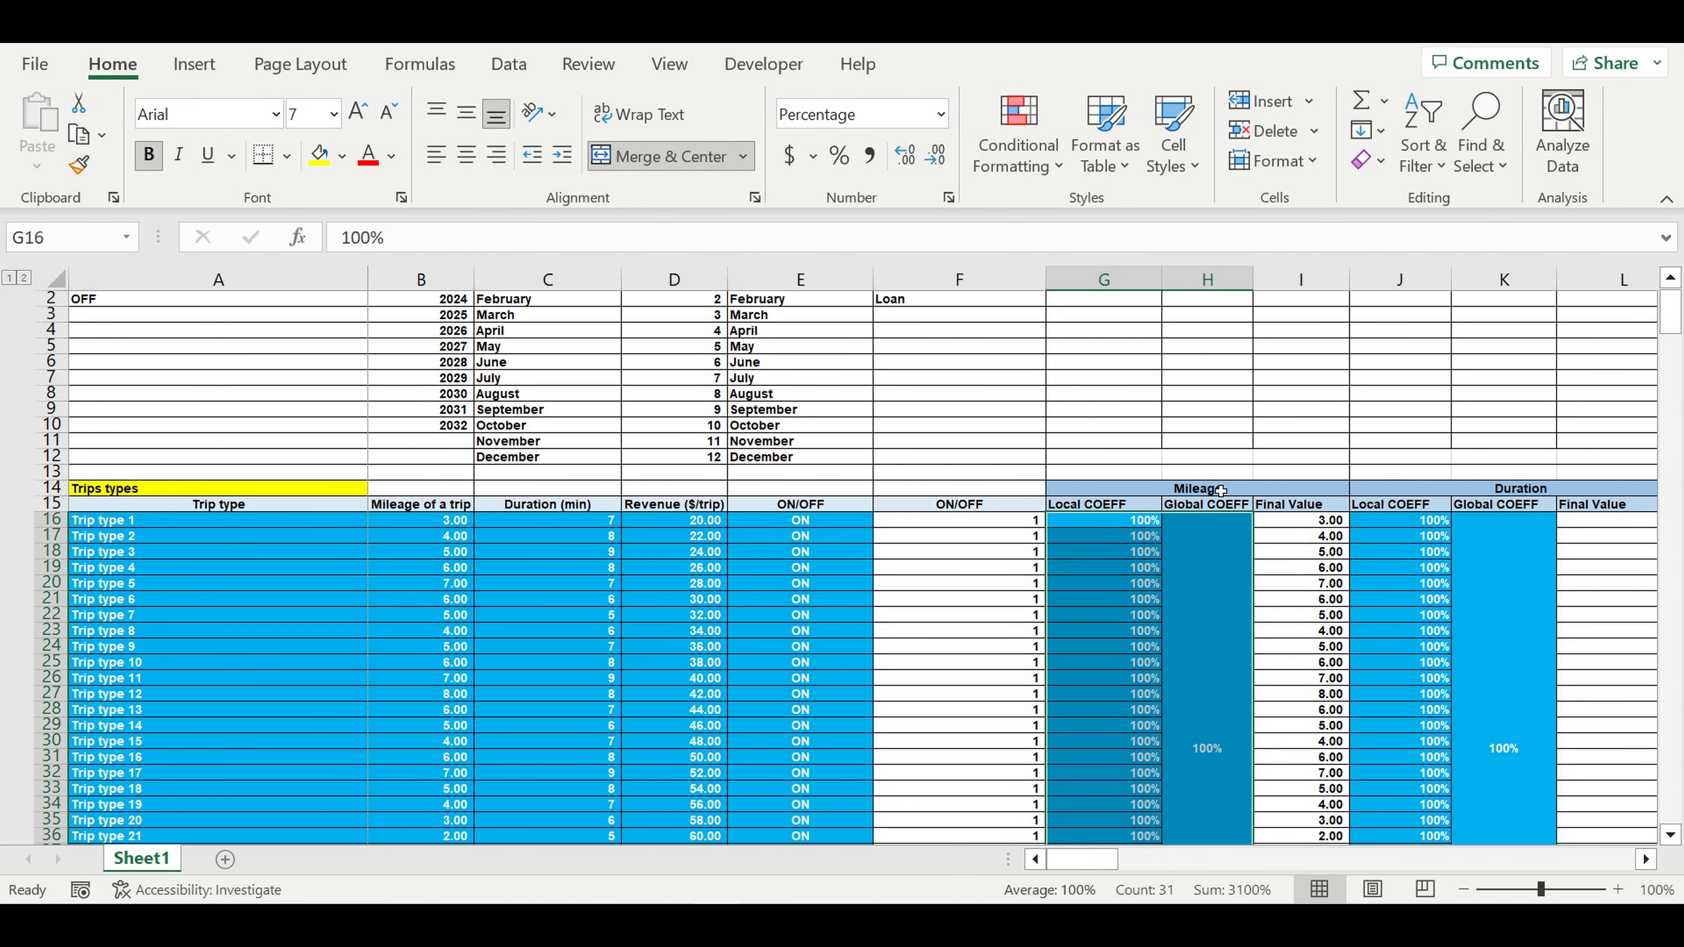
{"action": "left_click", "coordinate": [1540, 486]}
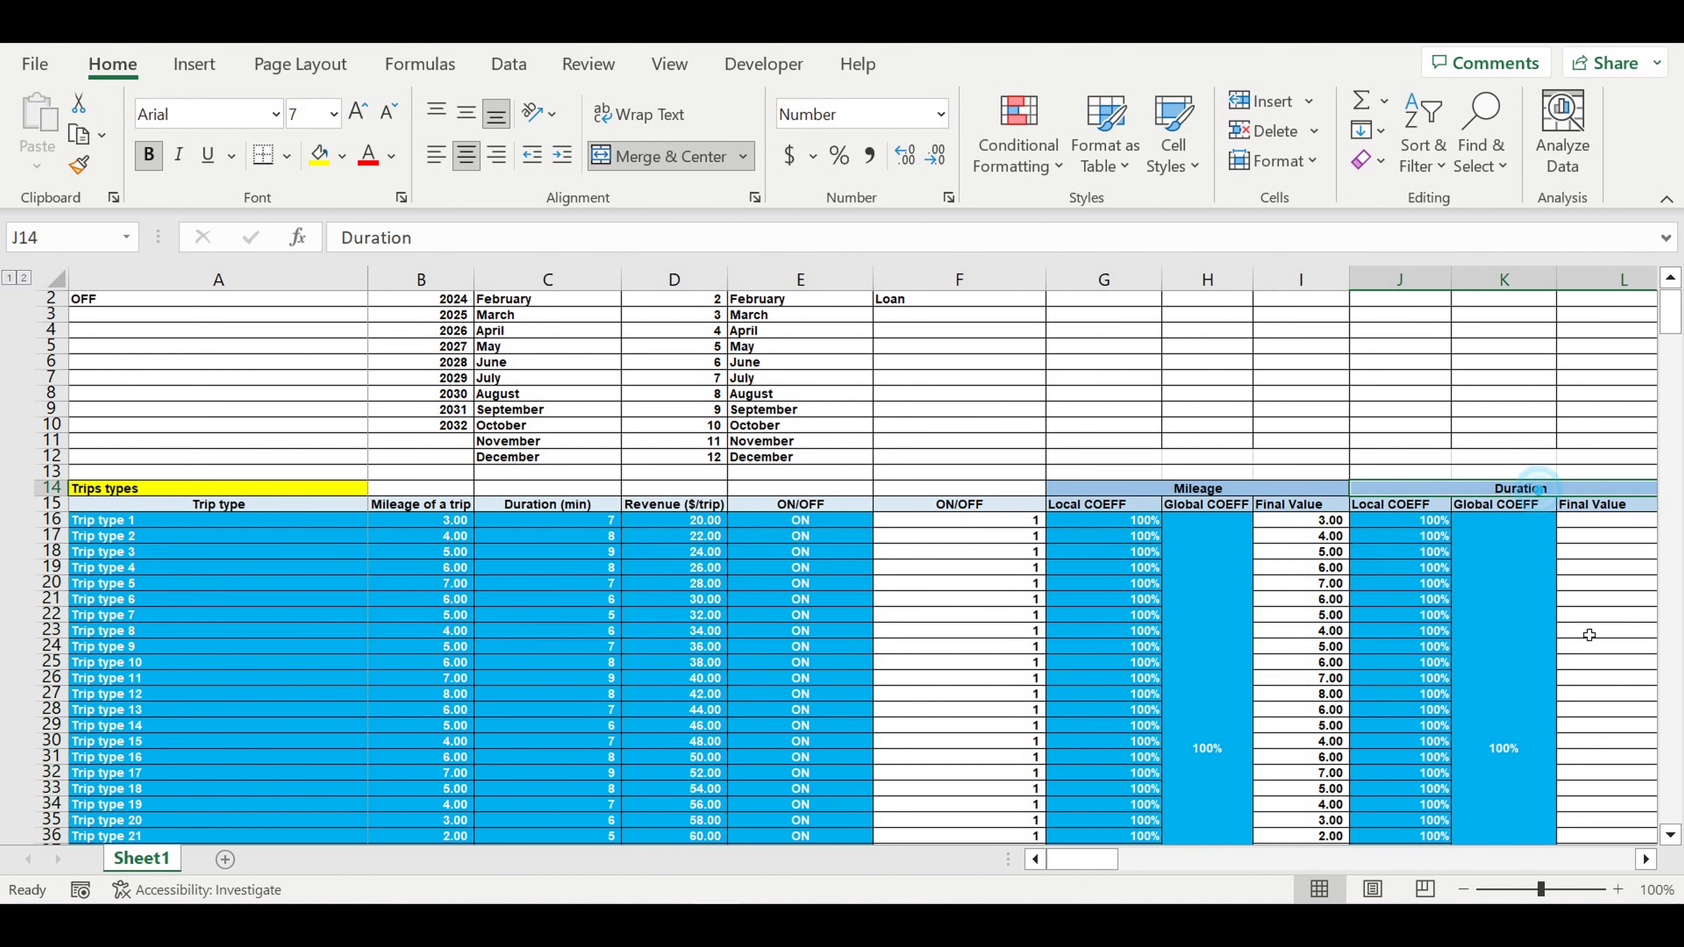
{"action": "left_click", "coordinate": [1647, 859]}
{"action": "left_click", "coordinate": [1646, 859]}
{"action": "left_click", "coordinate": [1647, 859]}
{"action": "left_click", "coordinate": [1647, 859]}
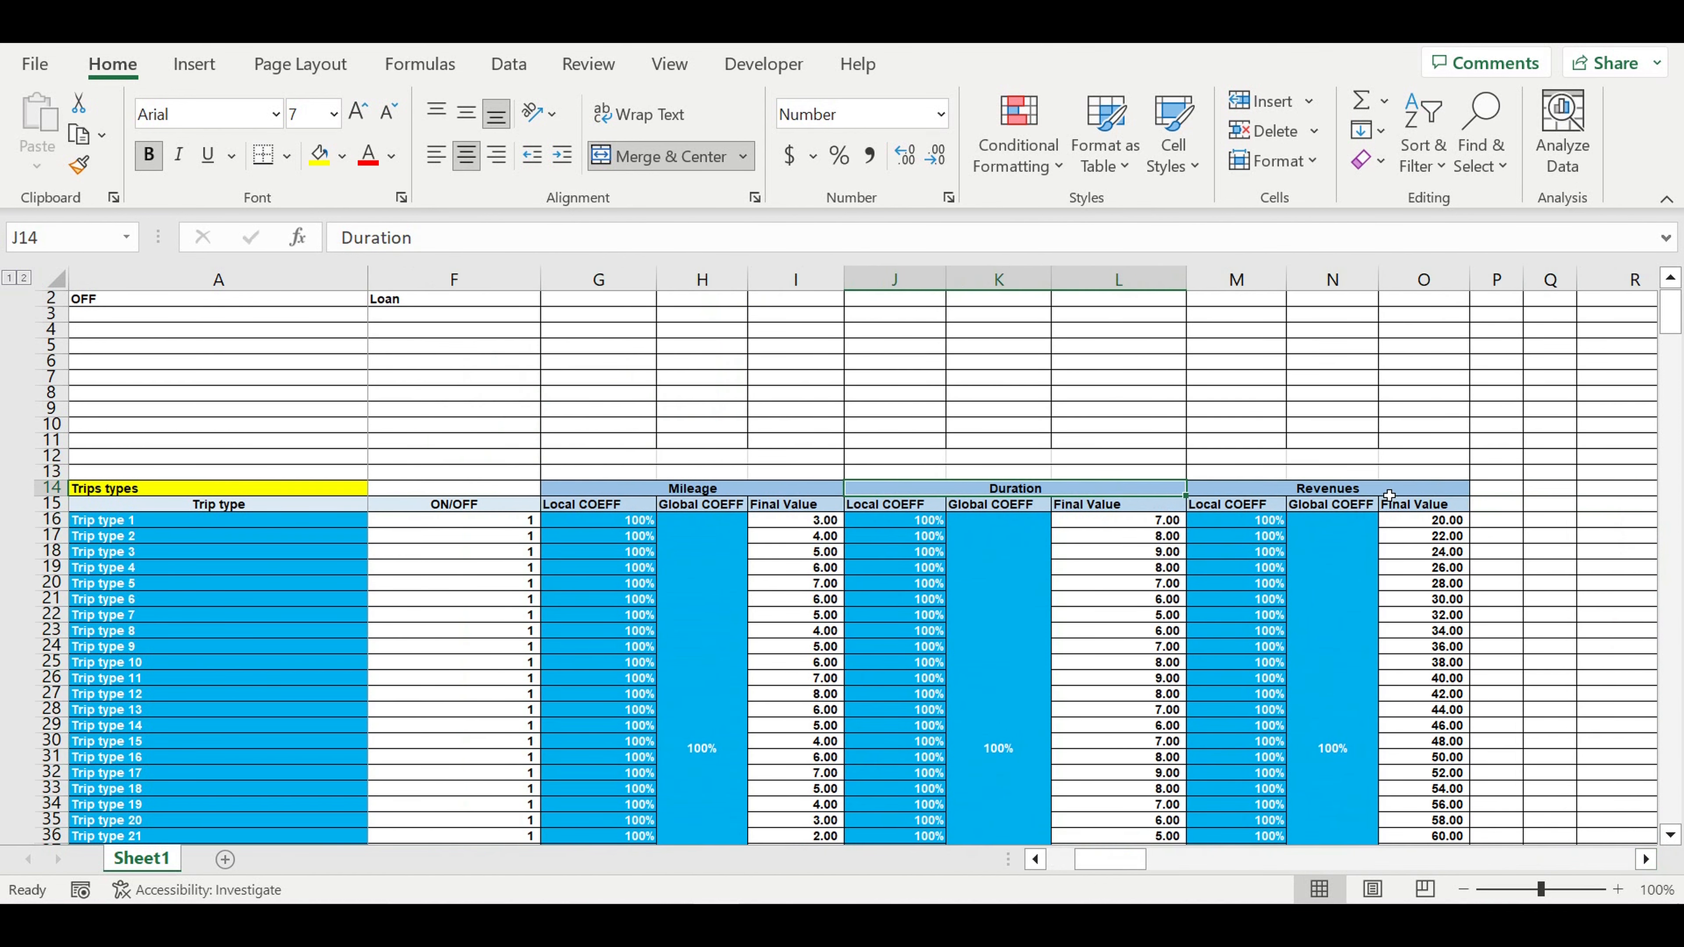
{"action": "left_click", "coordinate": [1387, 494]}
{"action": "left_click_drag", "start_coordinate": [1114, 871], "coordinate": [1040, 862]}
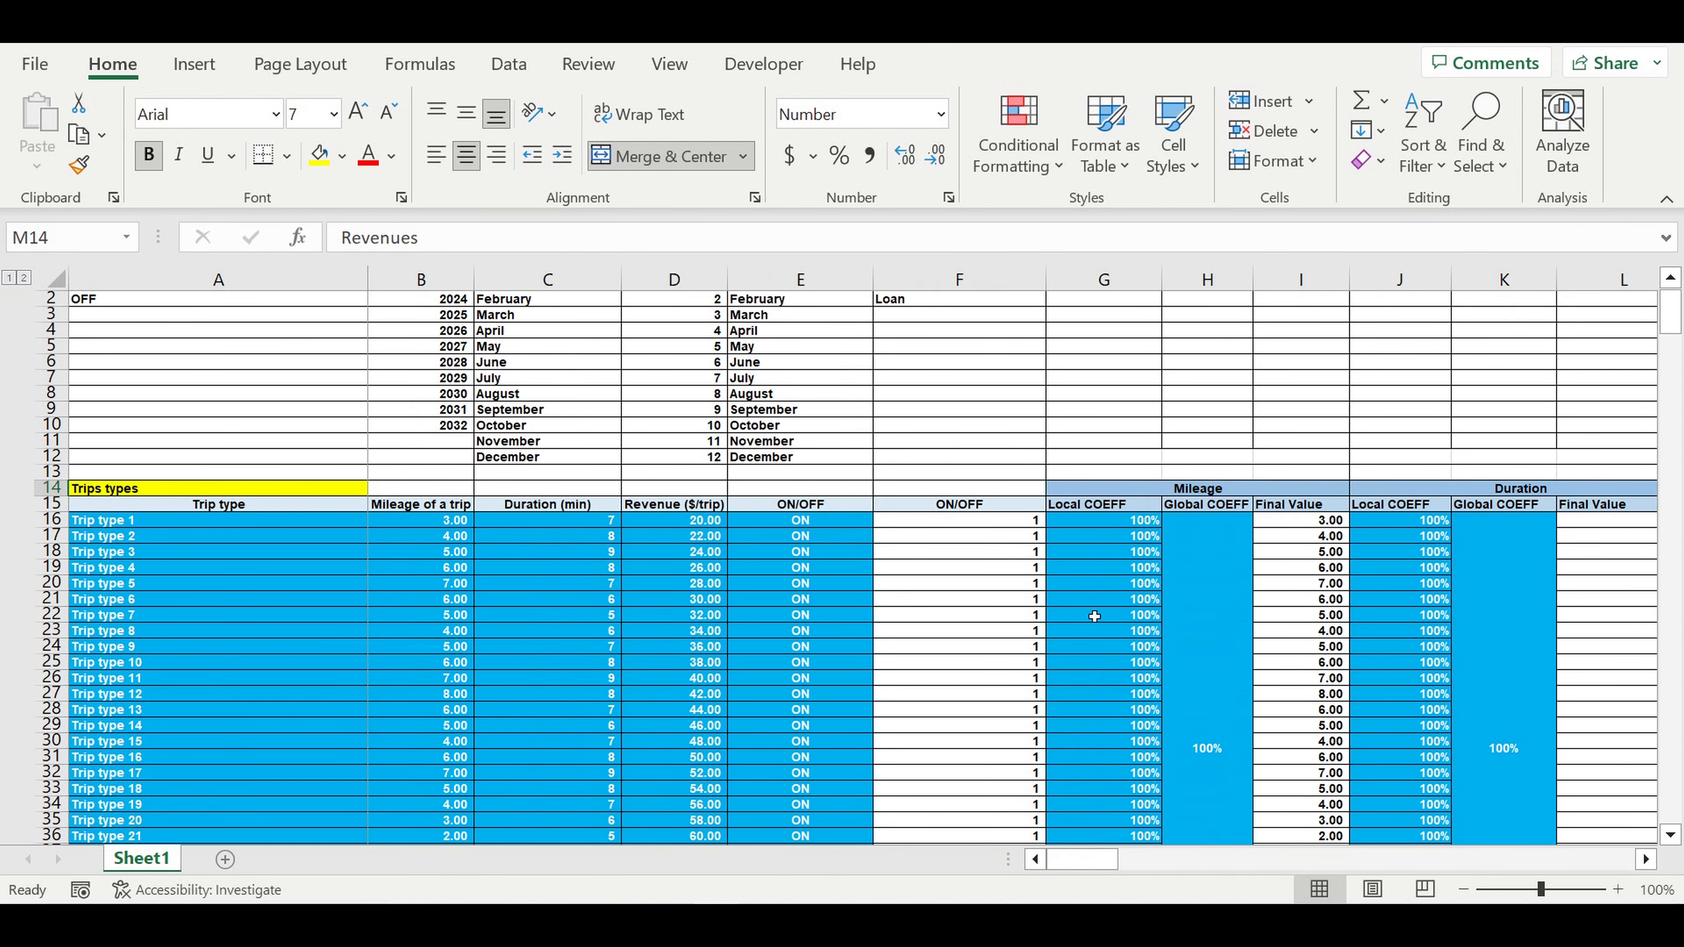
{"action": "left_click_drag", "start_coordinate": [1142, 527], "coordinate": [1199, 663]}
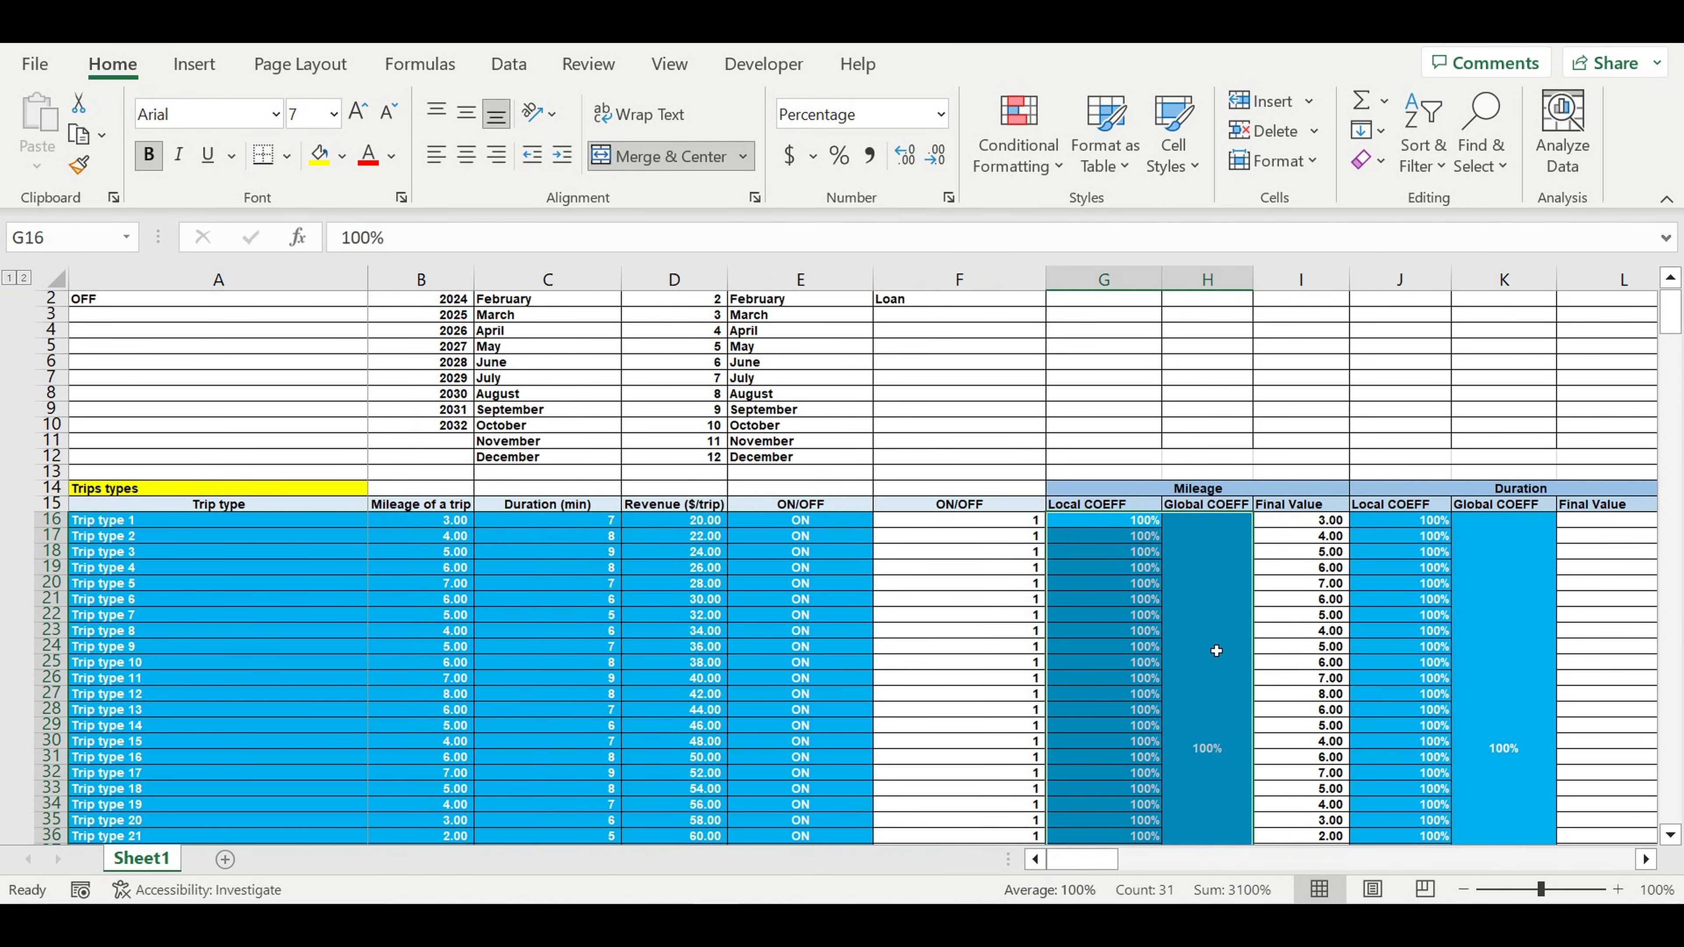
{"action": "left_click_drag", "start_coordinate": [442, 537], "coordinate": [464, 835]}
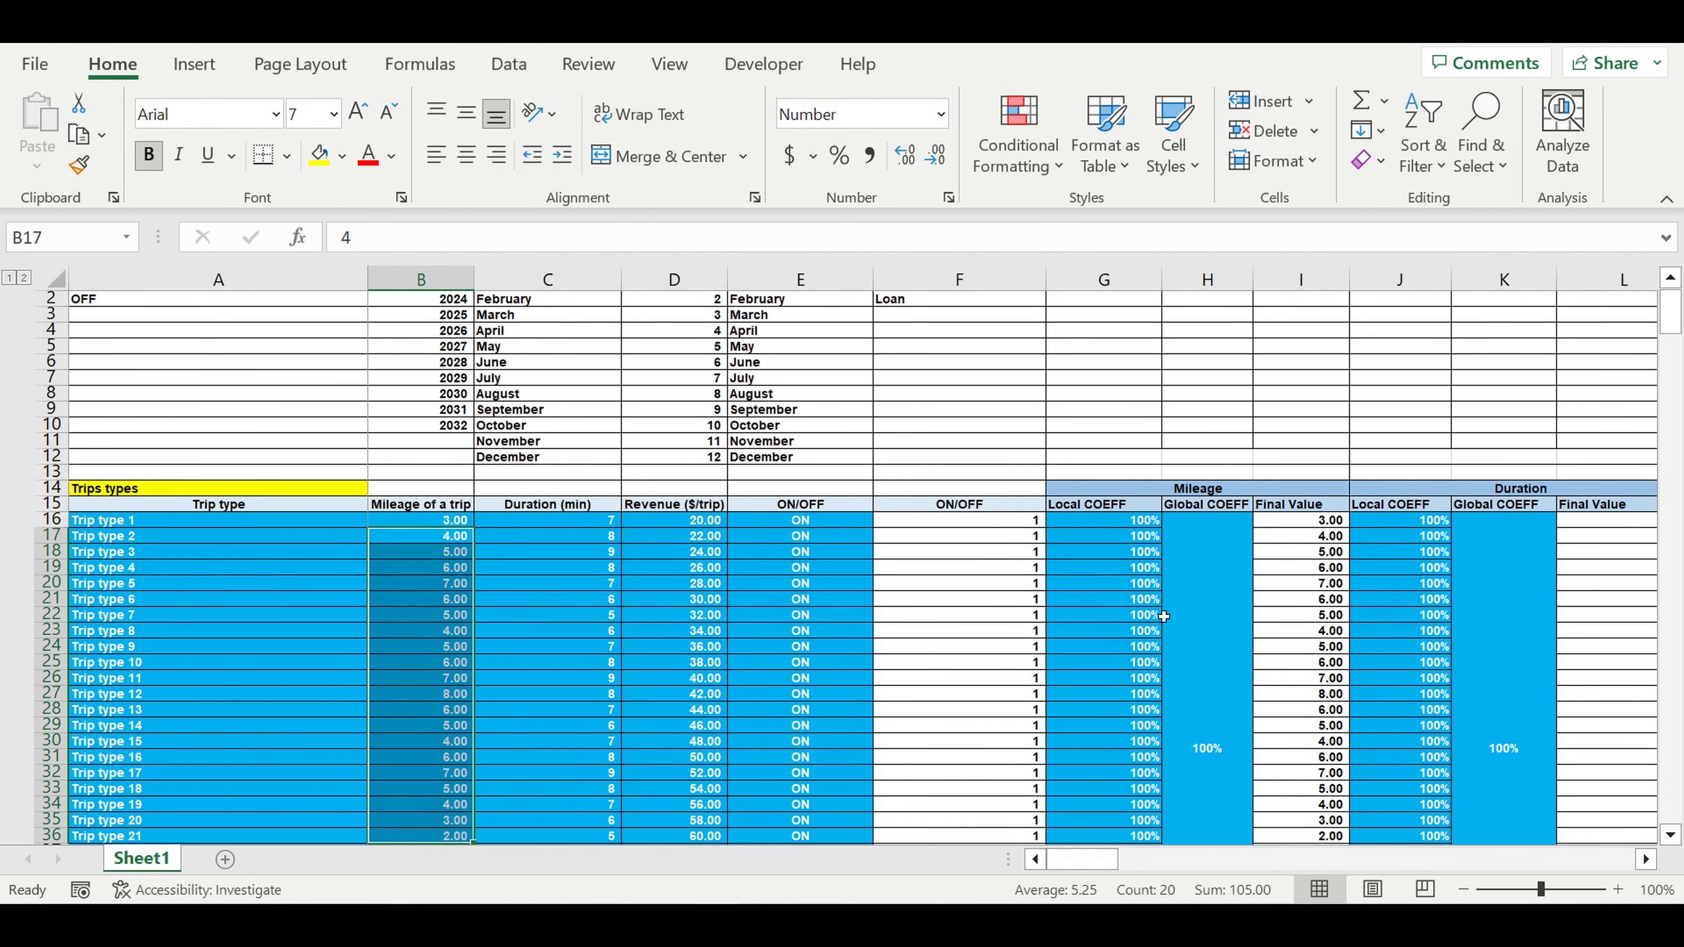
Review the Monday table's amount of trips, local coefficients and ON/OFF settings for each trip type
{"action": "scroll", "coordinate": [805, 604], "scroll_direction": "down", "scroll_amount": 12}
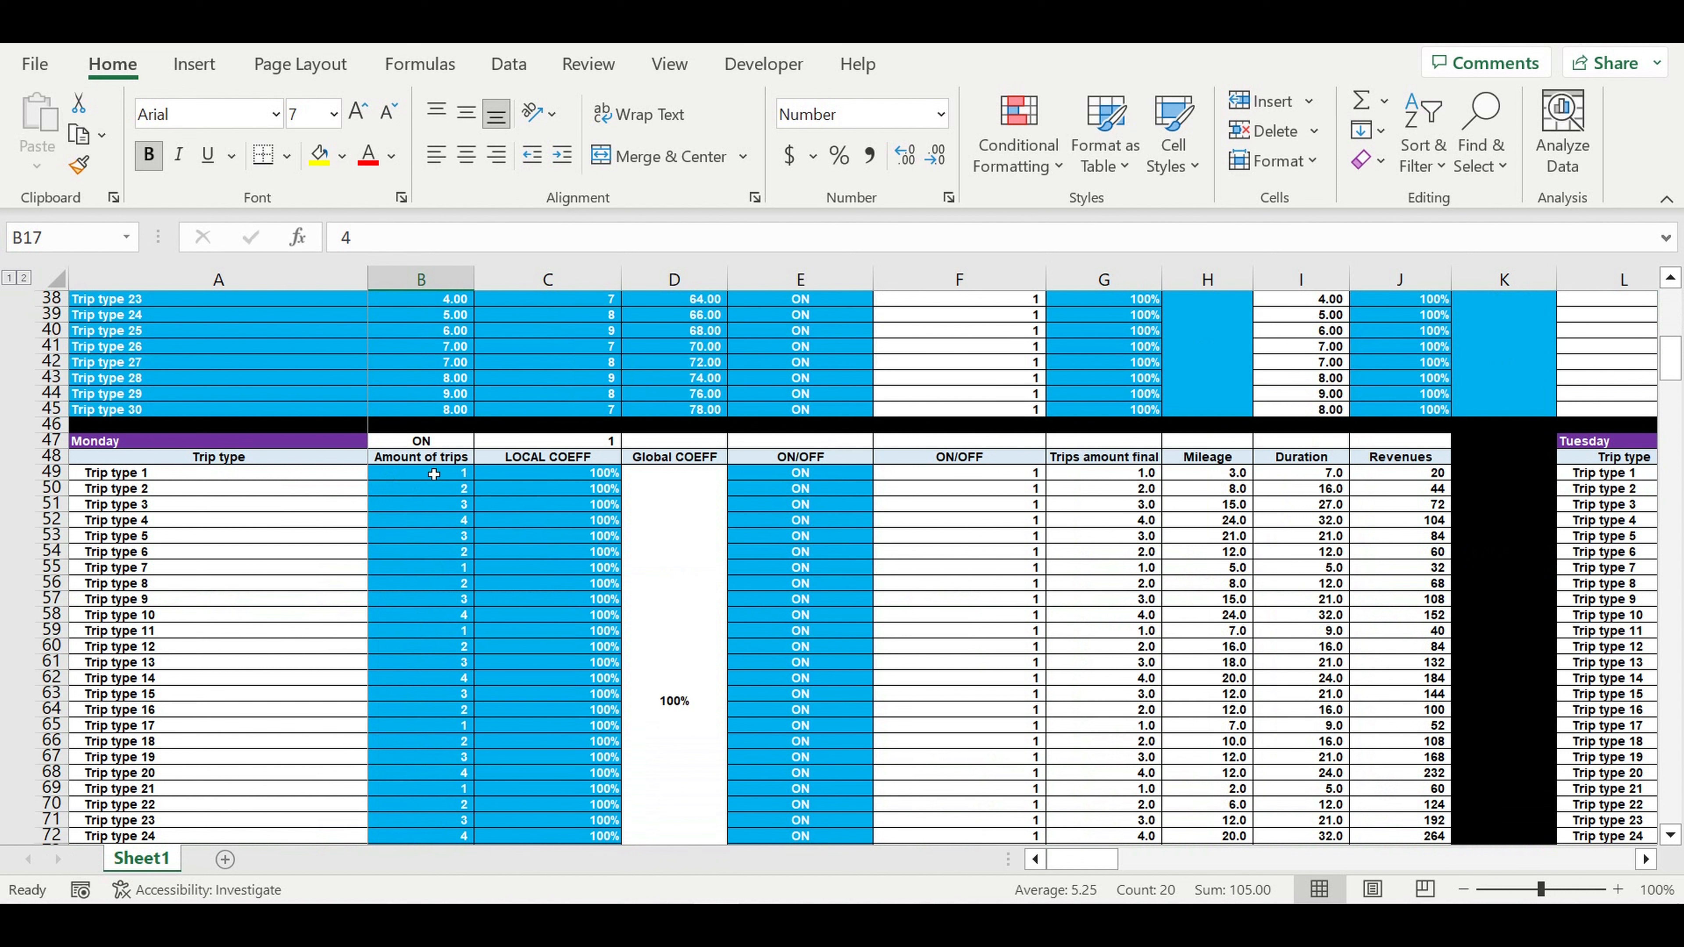
{"action": "left_click_drag", "start_coordinate": [420, 477], "coordinate": [420, 804]}
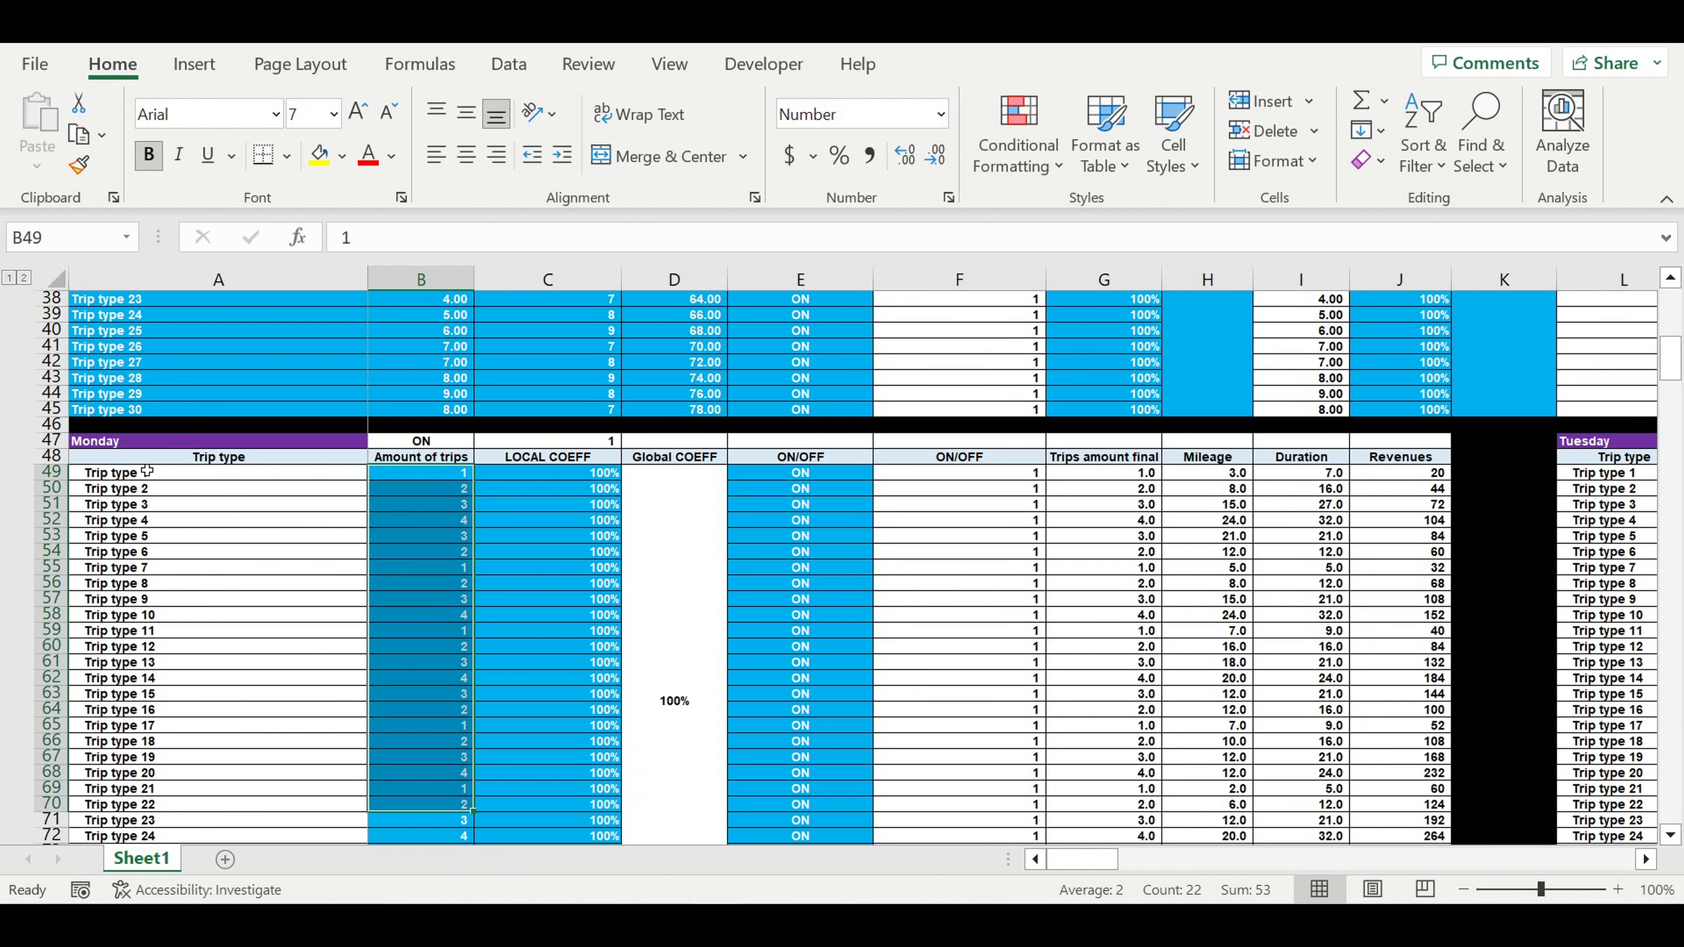
{"action": "left_click", "coordinate": [100, 442]}
{"action": "left_click_drag", "start_coordinate": [490, 472], "coordinate": [490, 772]}
{"action": "left_click_drag", "start_coordinate": [441, 488], "coordinate": [441, 741]}
{"action": "left_click_drag", "start_coordinate": [817, 478], "coordinate": [807, 788]}
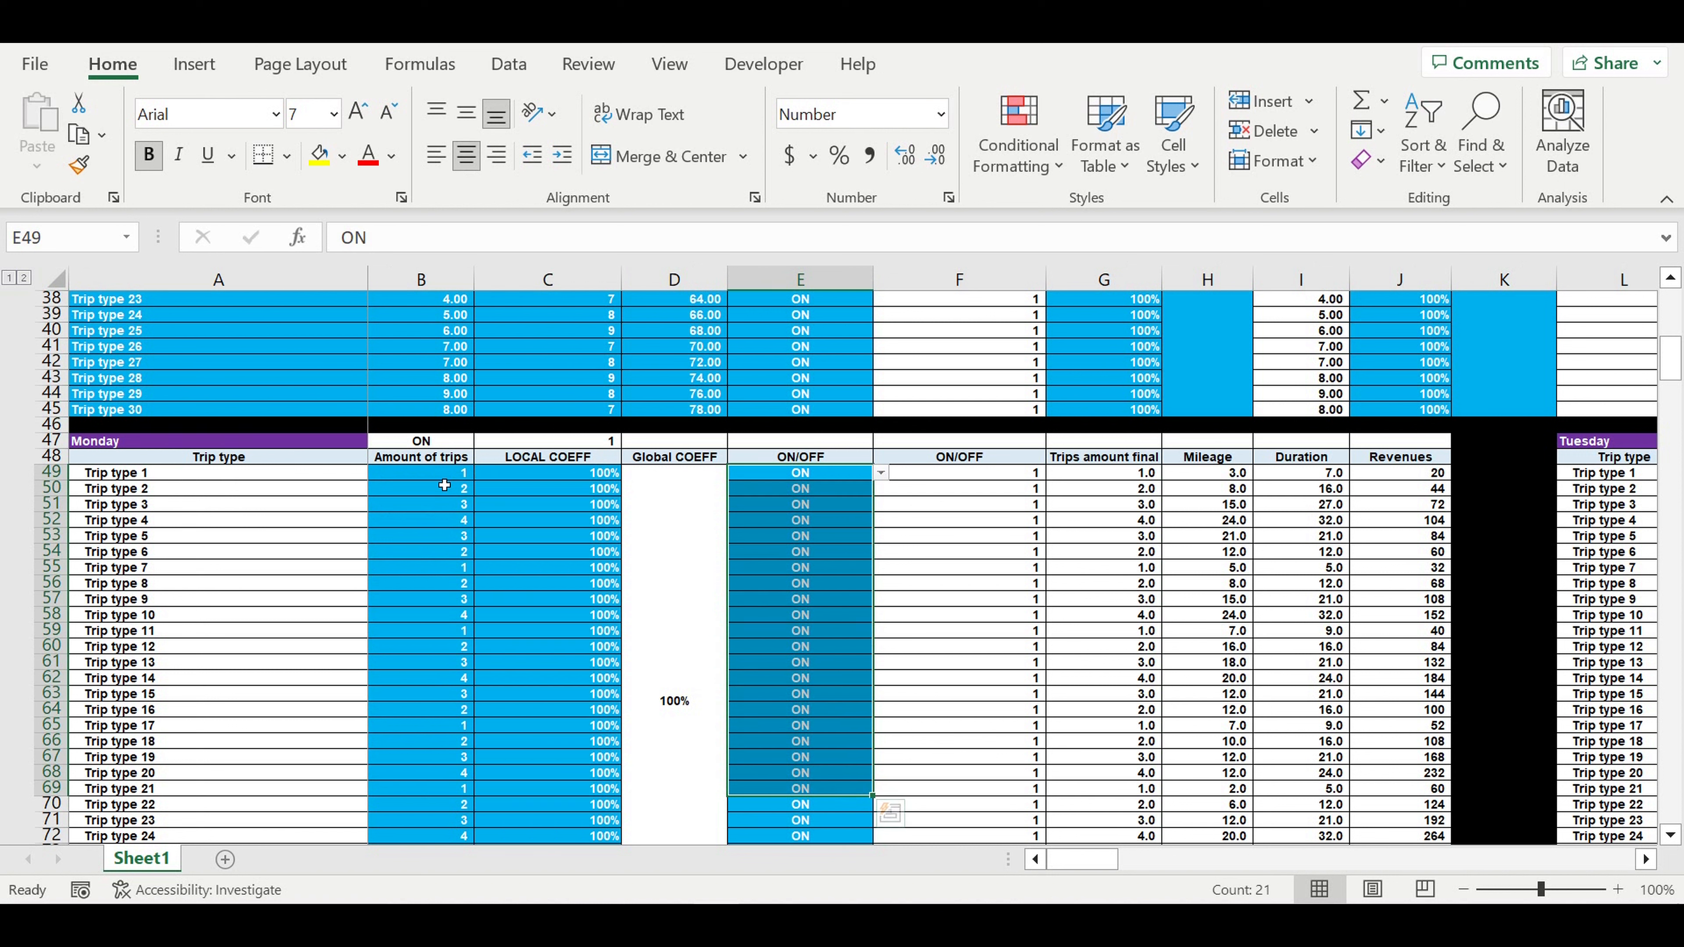
{"action": "left_click", "coordinate": [272, 441]}
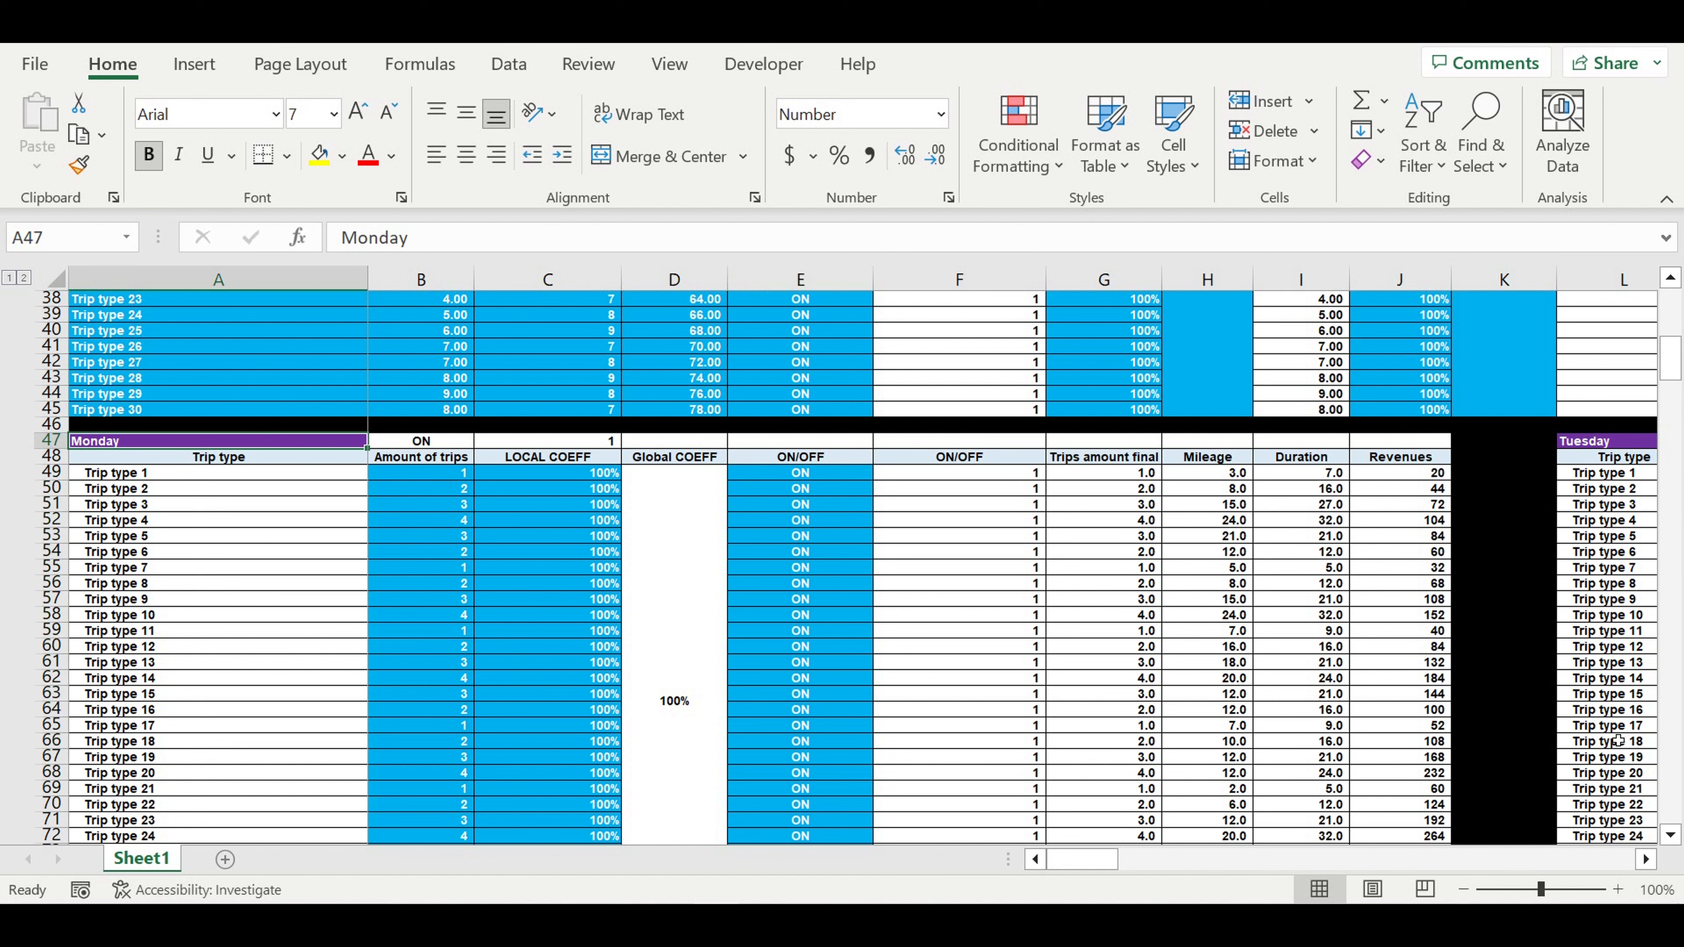
Look over the Tuesday and Wednesday trip tables beside Monday's, and return to the Monday table
{"action": "left_click", "coordinate": [1595, 441]}
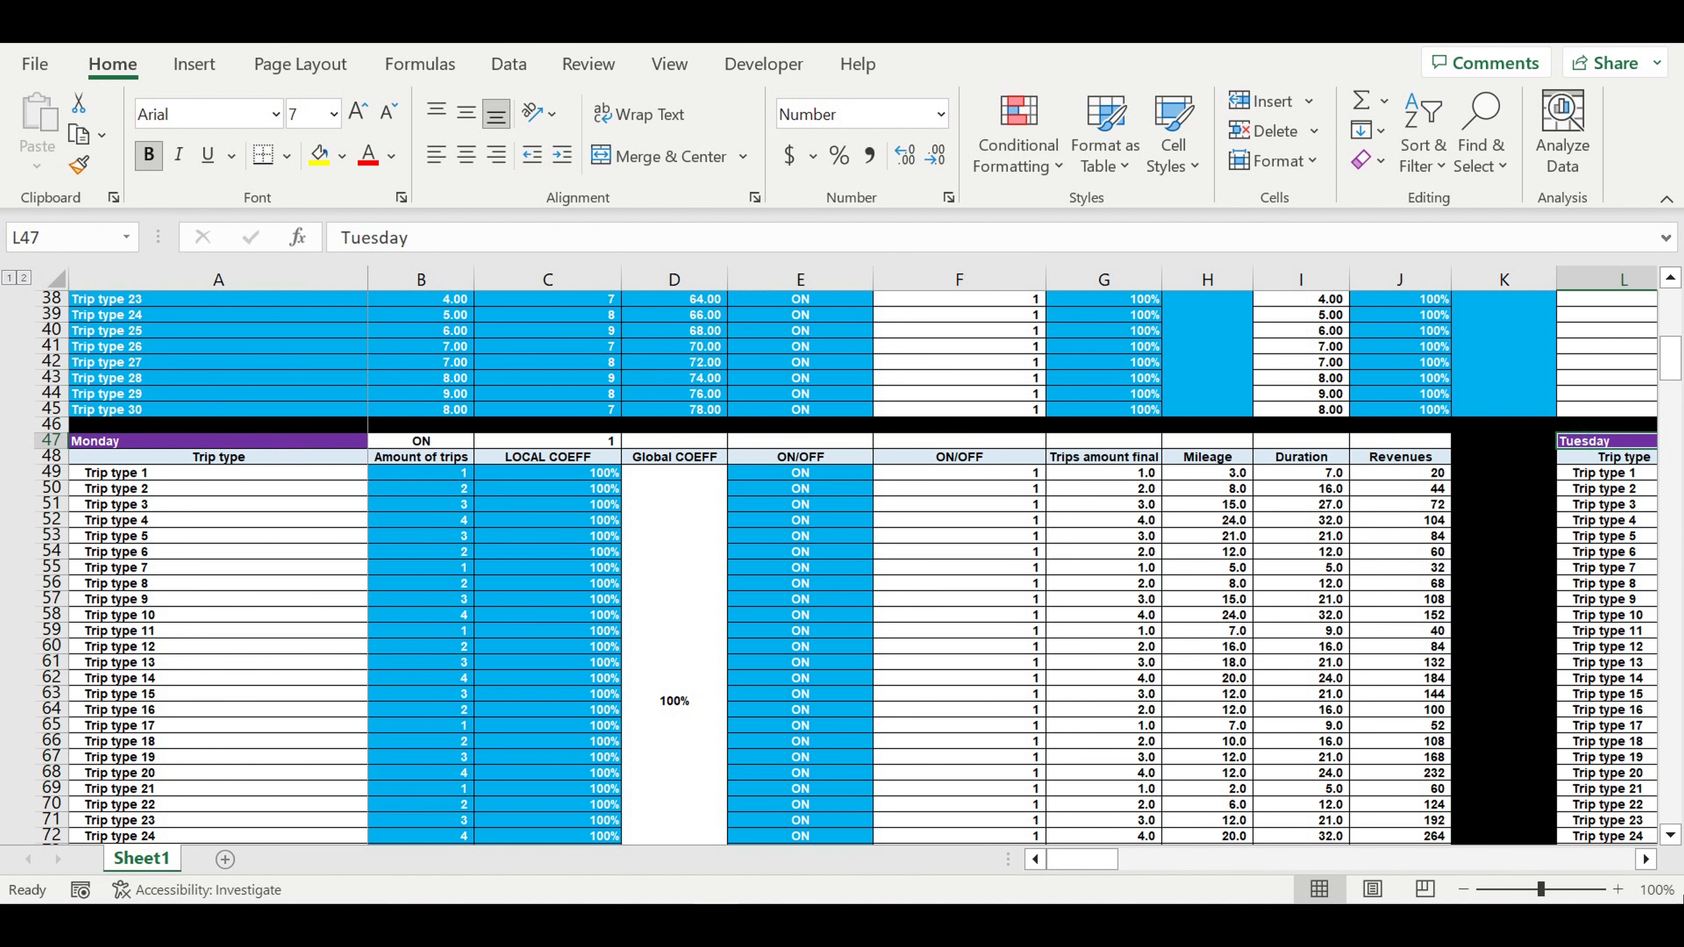
{"action": "left_click", "coordinate": [1647, 859]}
{"action": "left_click", "coordinate": [1646, 859]}
{"action": "left_click", "coordinate": [1646, 859]}
{"action": "left_click", "coordinate": [1646, 859]}
{"action": "left_click", "coordinate": [1646, 859]}
{"action": "left_click", "coordinate": [1647, 859]}
{"action": "left_click", "coordinate": [1647, 859]}
{"action": "left_click", "coordinate": [1647, 859]}
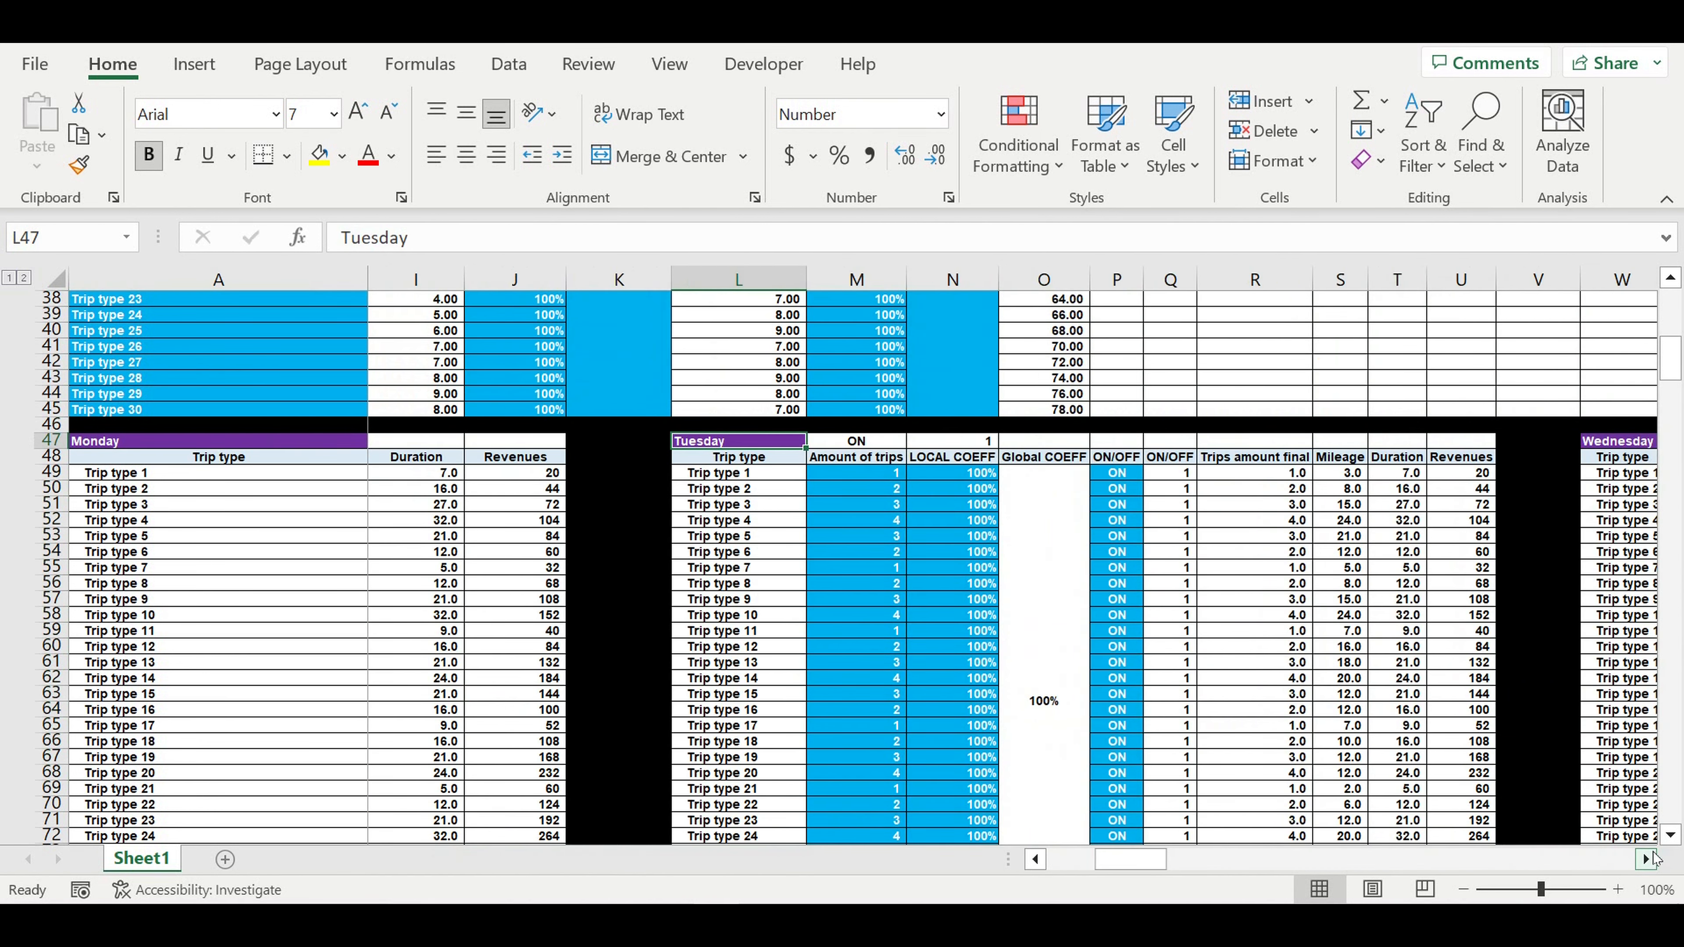
{"action": "left_click", "coordinate": [1647, 859]}
{"action": "left_click", "coordinate": [1647, 859]}
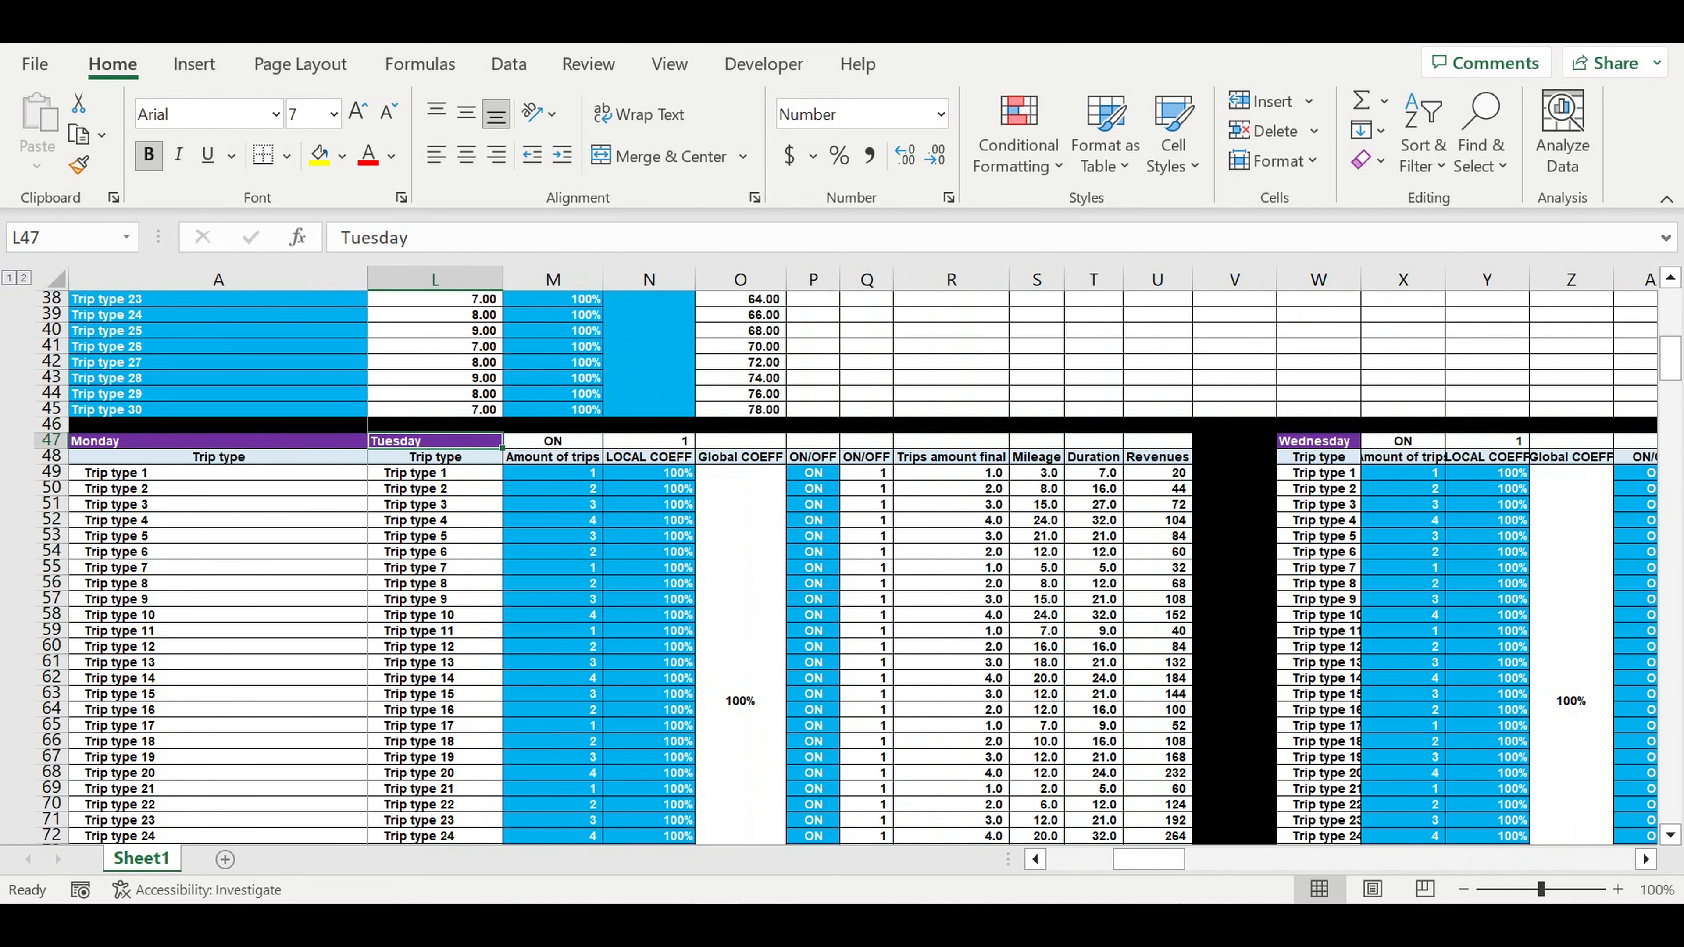
{"action": "left_click_drag", "start_coordinate": [1131, 862], "coordinate": [938, 877]}
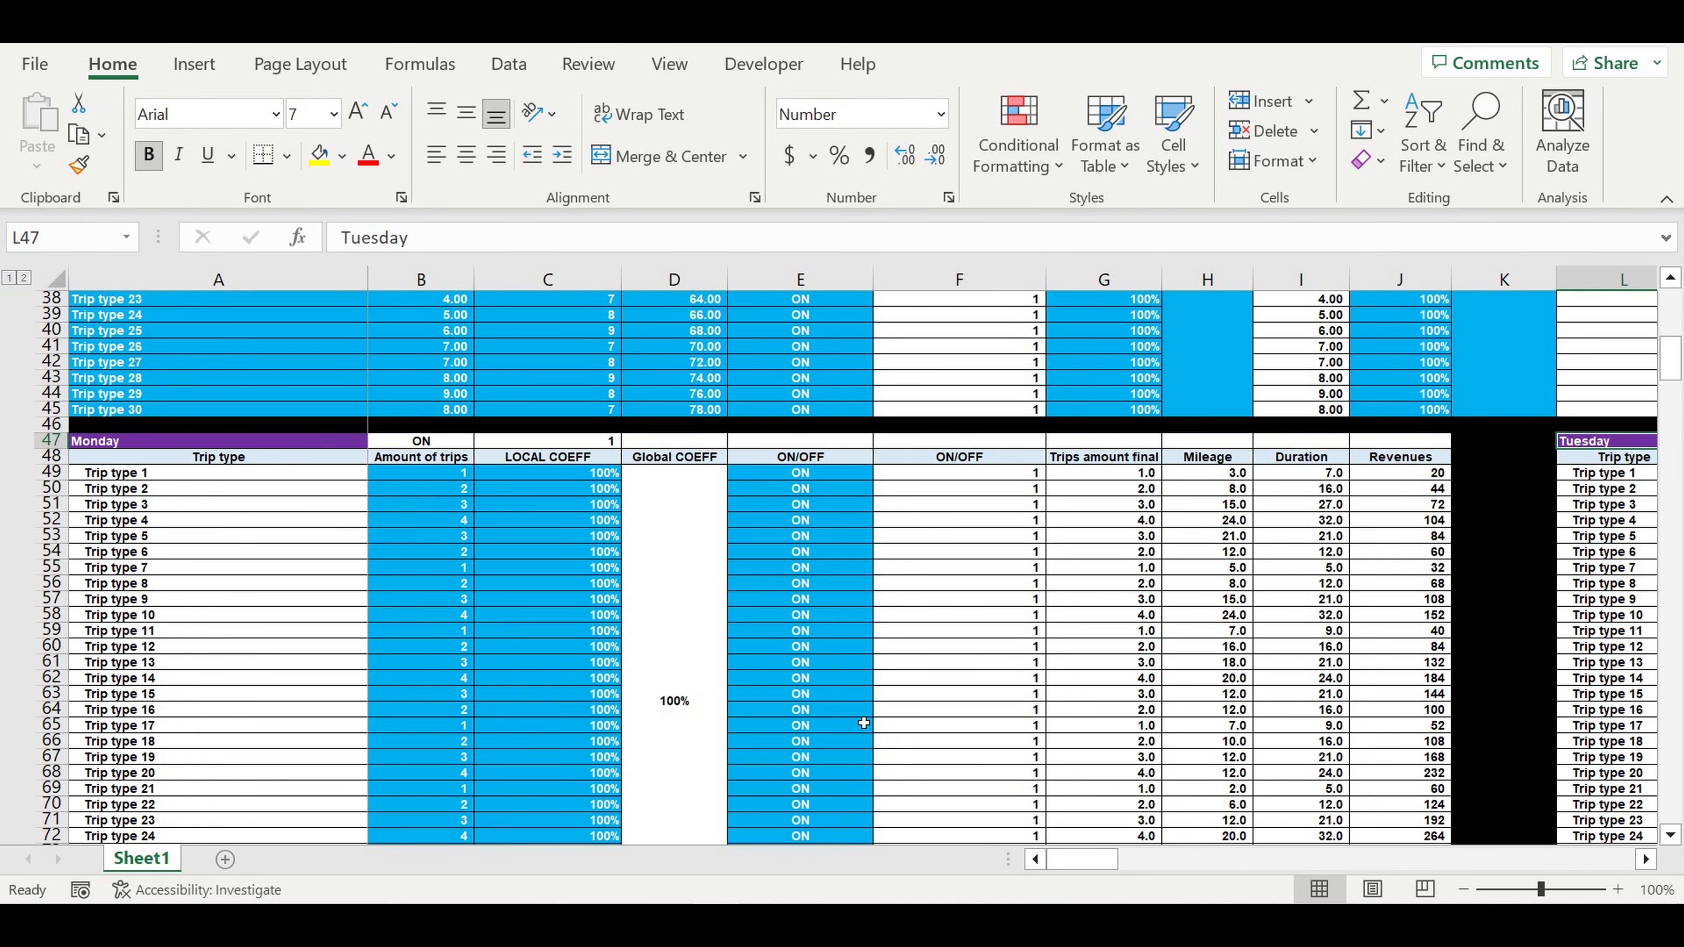
Examine the Revenues consolidation table's weekday ON/OFF settings, services coefficients, and maximum mileage and duration inputs
{"action": "scroll", "coordinate": [855, 726], "scroll_direction": "down", "scroll_amount": 8}
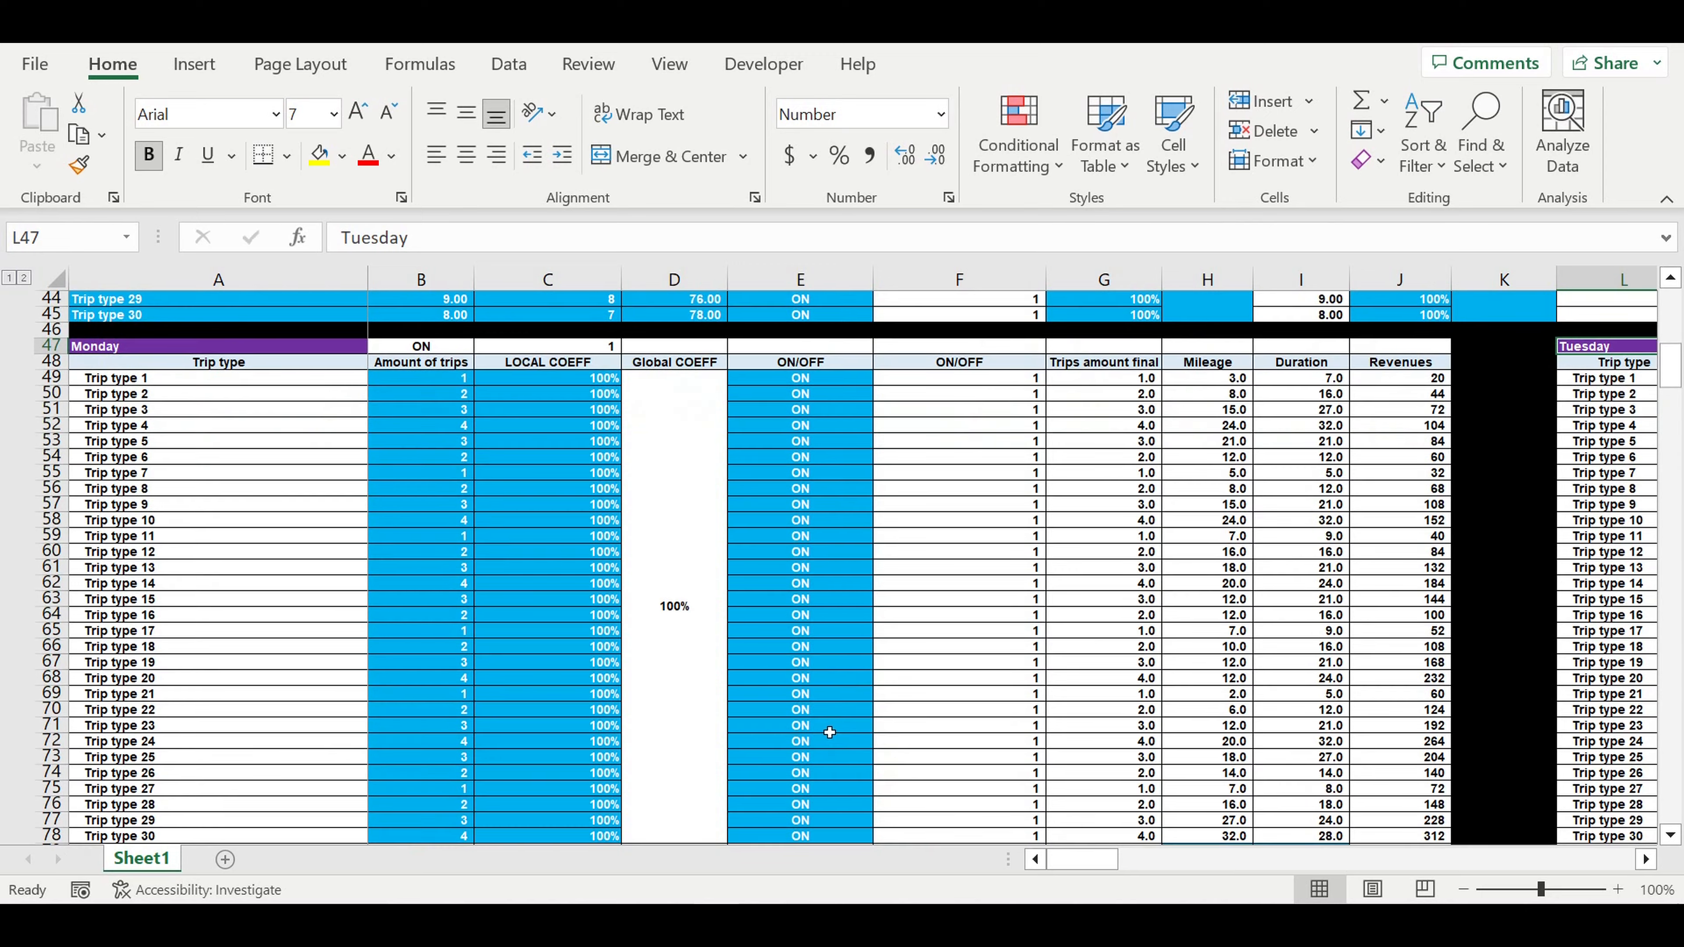
{"action": "scroll", "coordinate": [827, 731], "scroll_direction": "down", "scroll_amount": 3}
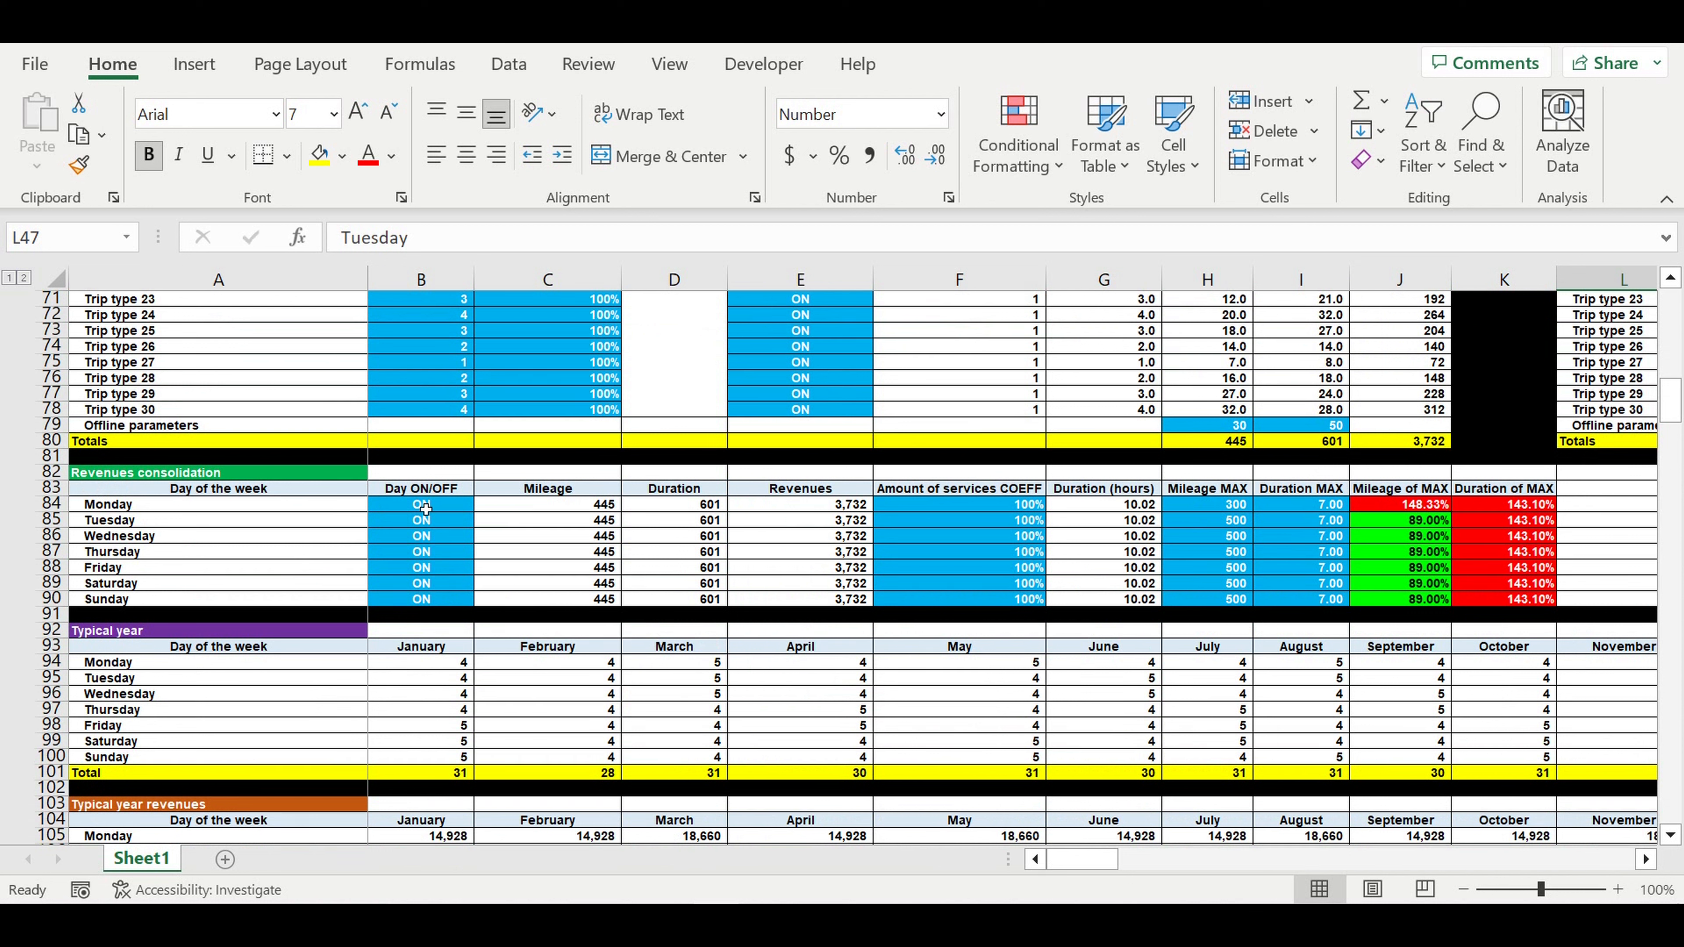
{"action": "left_click_drag", "start_coordinate": [425, 509], "coordinate": [422, 599]}
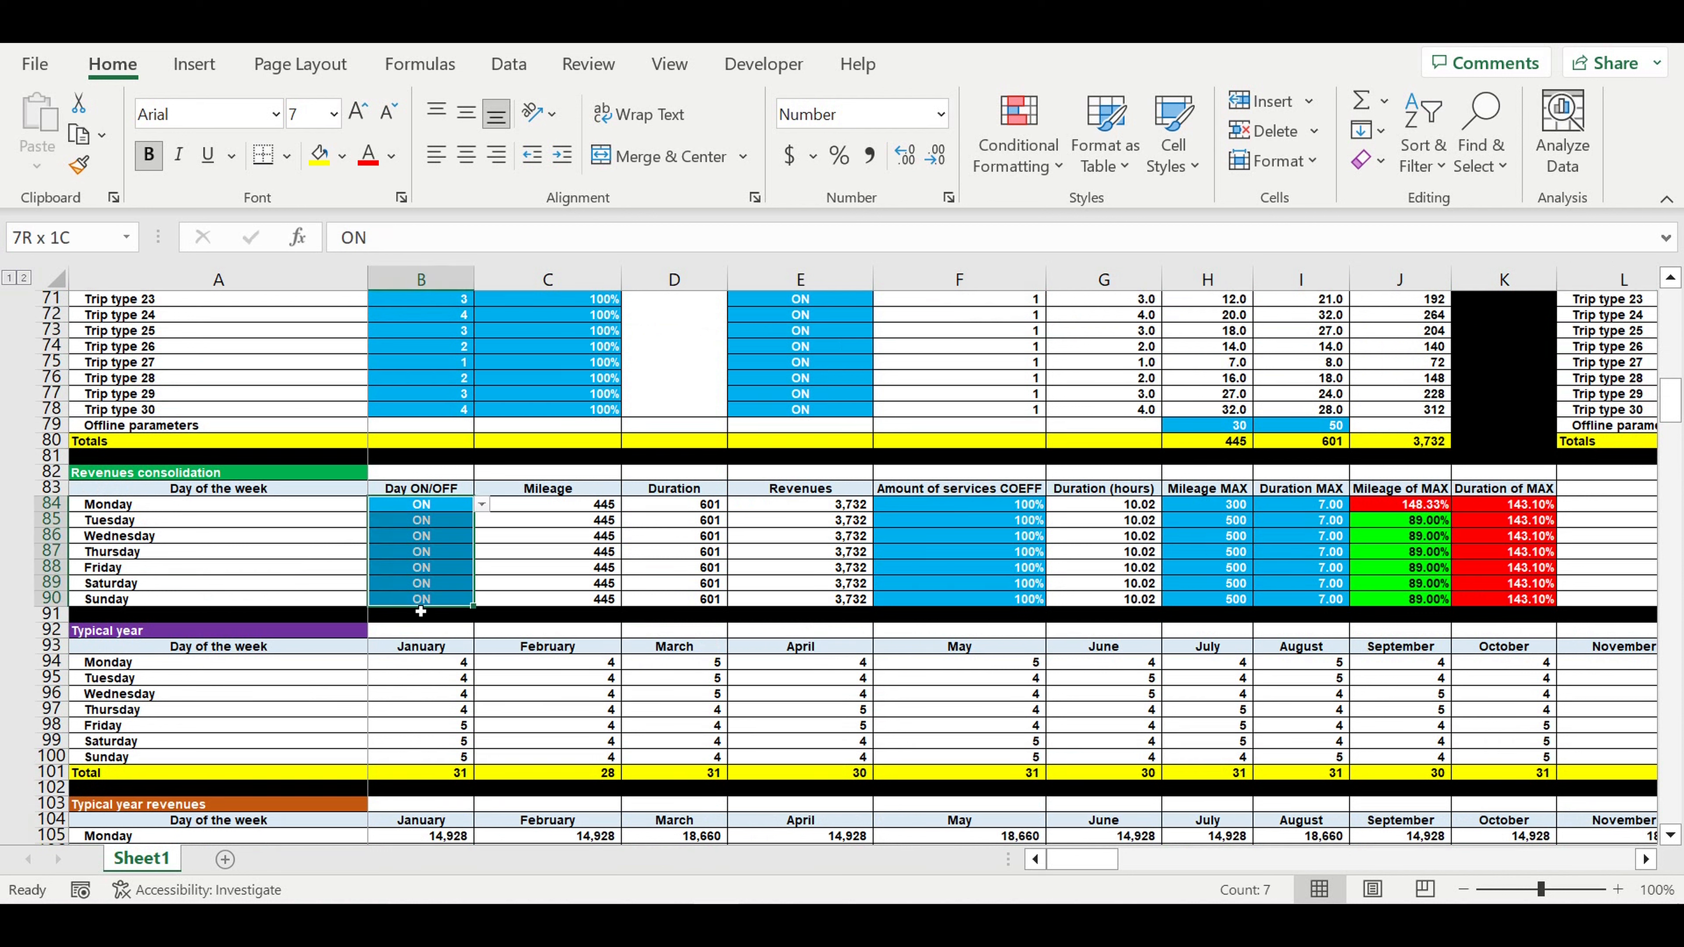
{"action": "left_click_drag", "start_coordinate": [128, 509], "coordinate": [128, 601]}
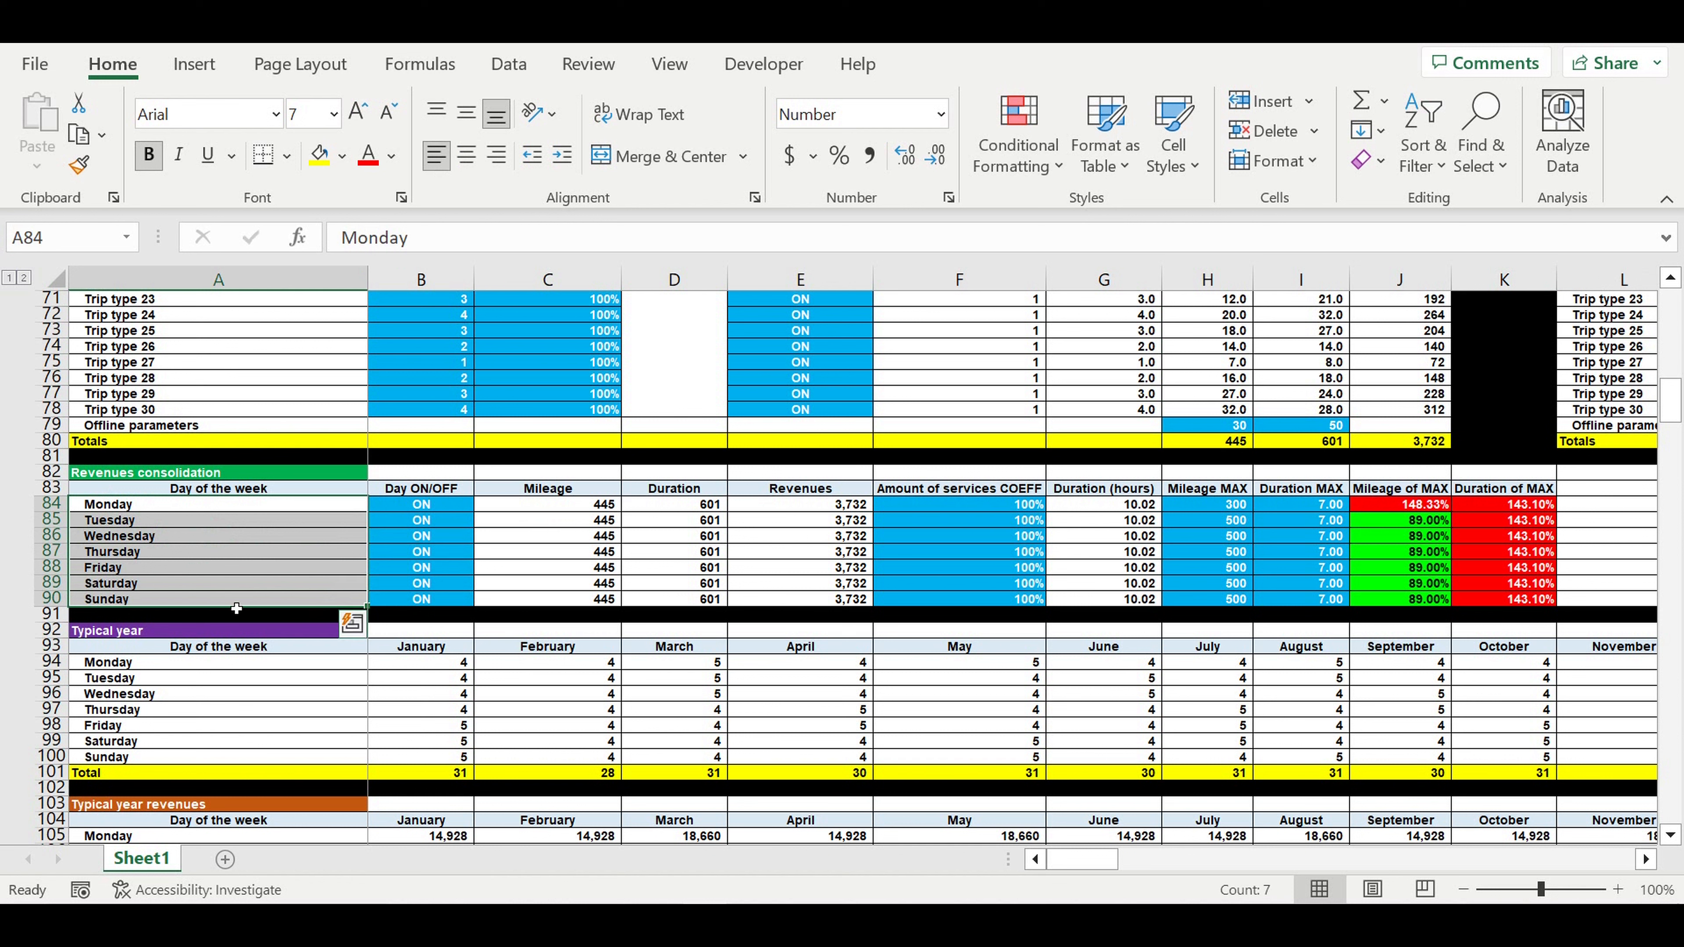
{"action": "left_click_drag", "start_coordinate": [417, 512], "coordinate": [416, 603]}
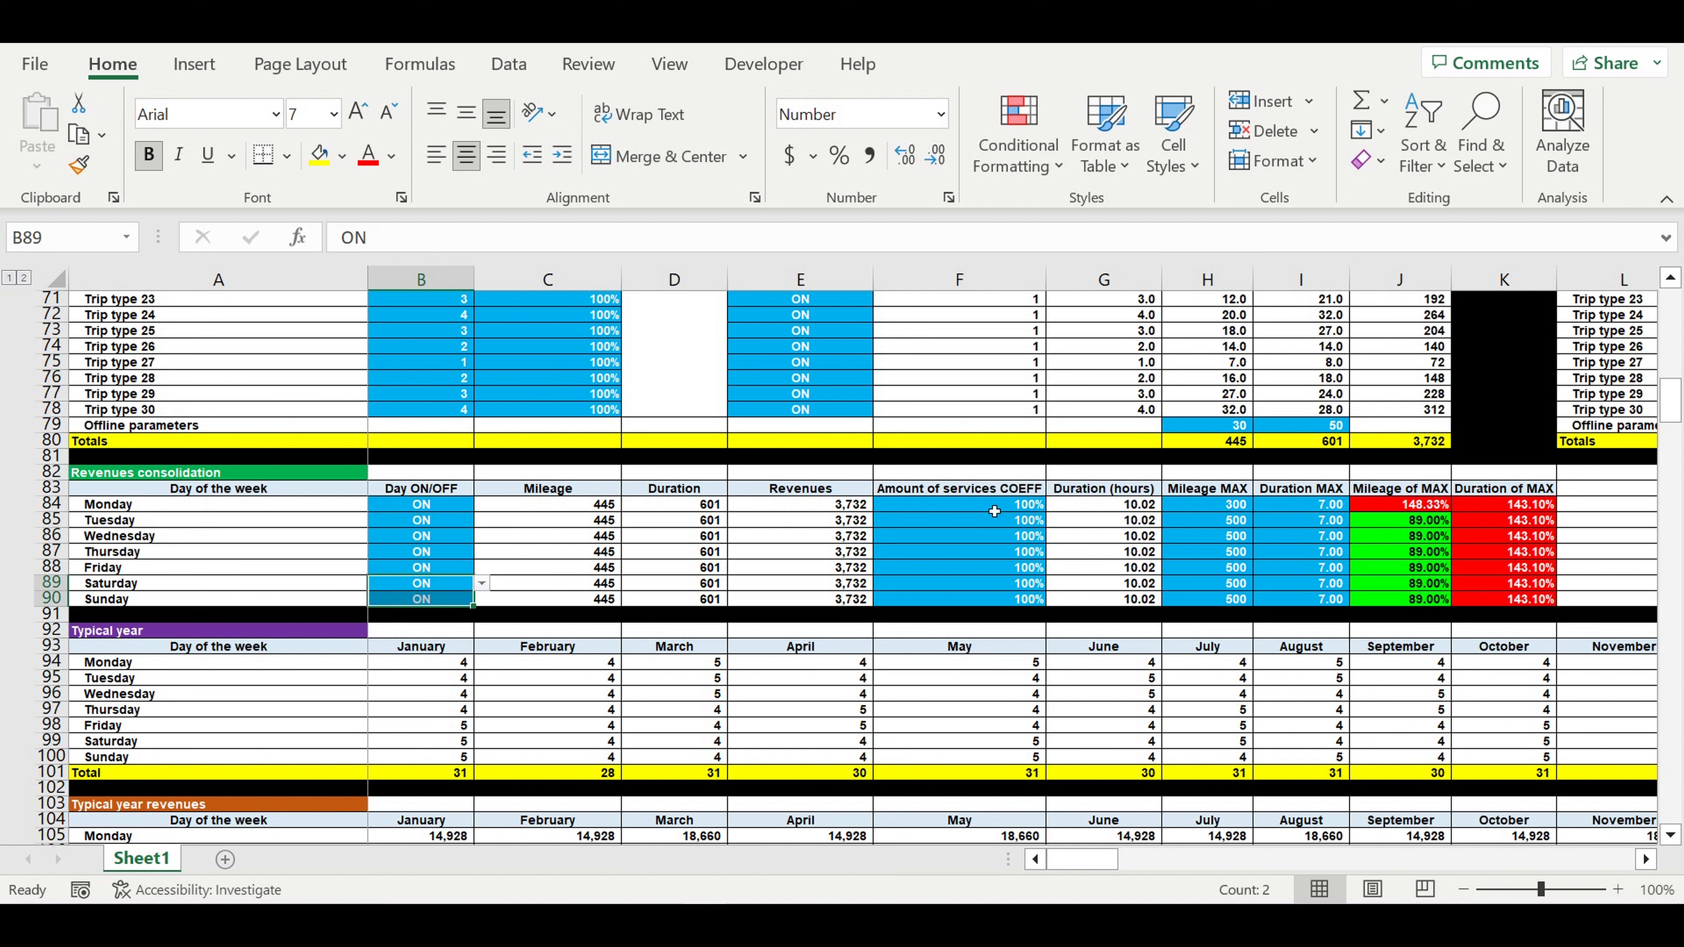
{"action": "left_click_drag", "start_coordinate": [994, 510], "coordinate": [1004, 596]}
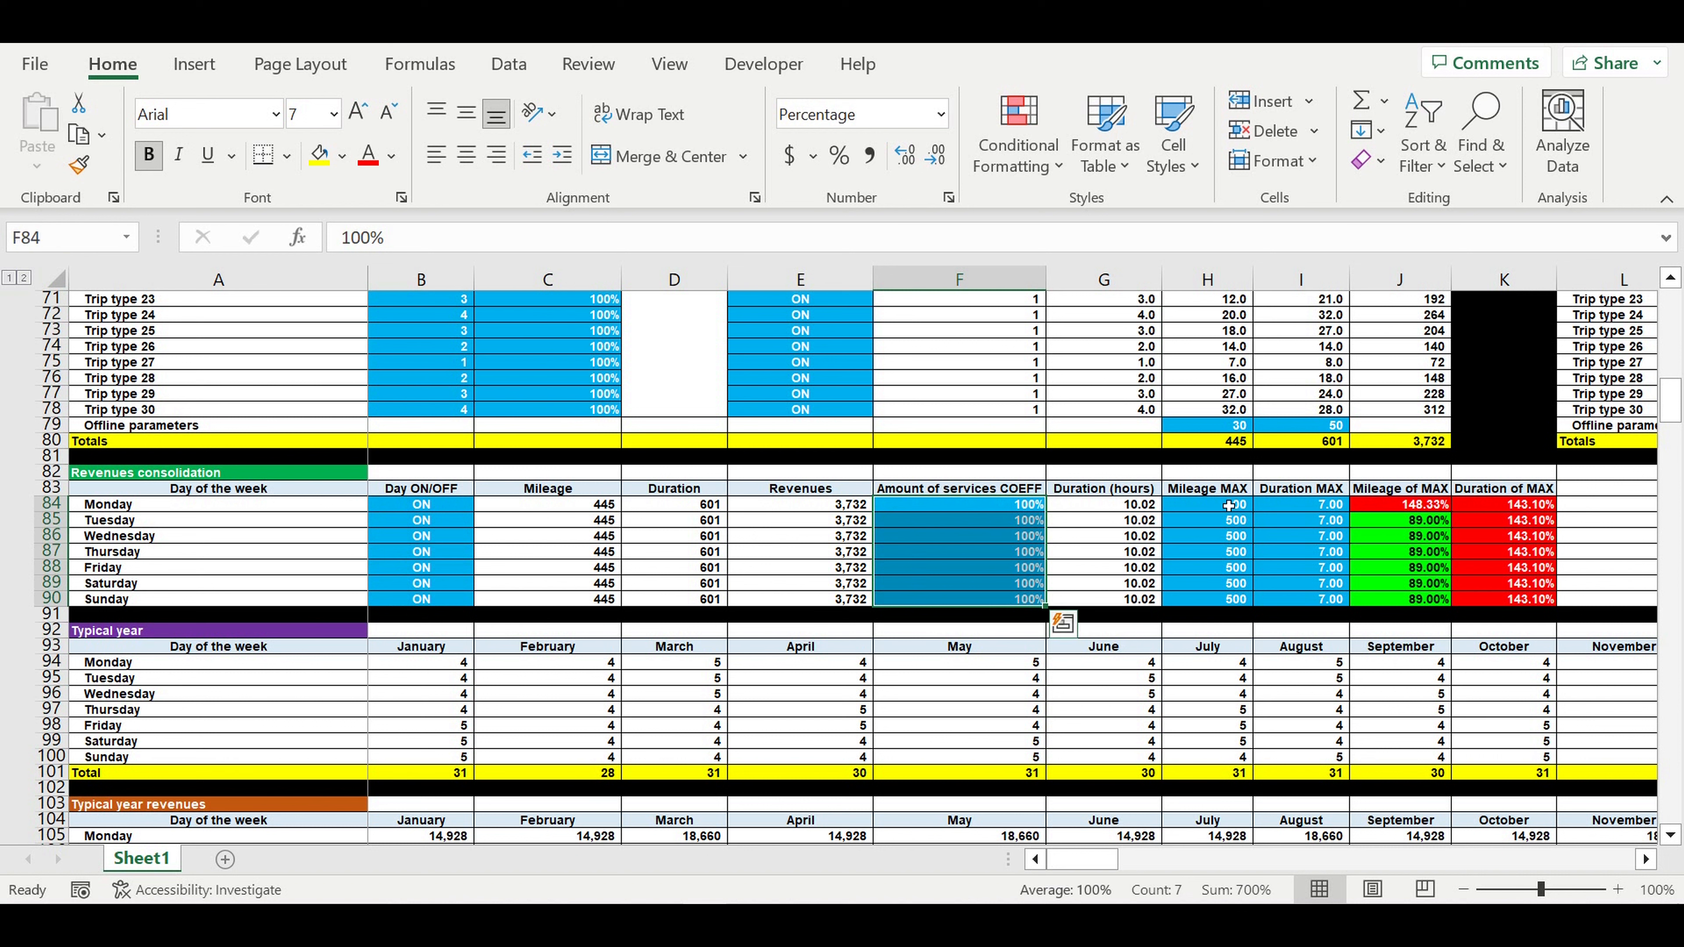
{"action": "left_click_drag", "start_coordinate": [1228, 506], "coordinate": [1233, 599]}
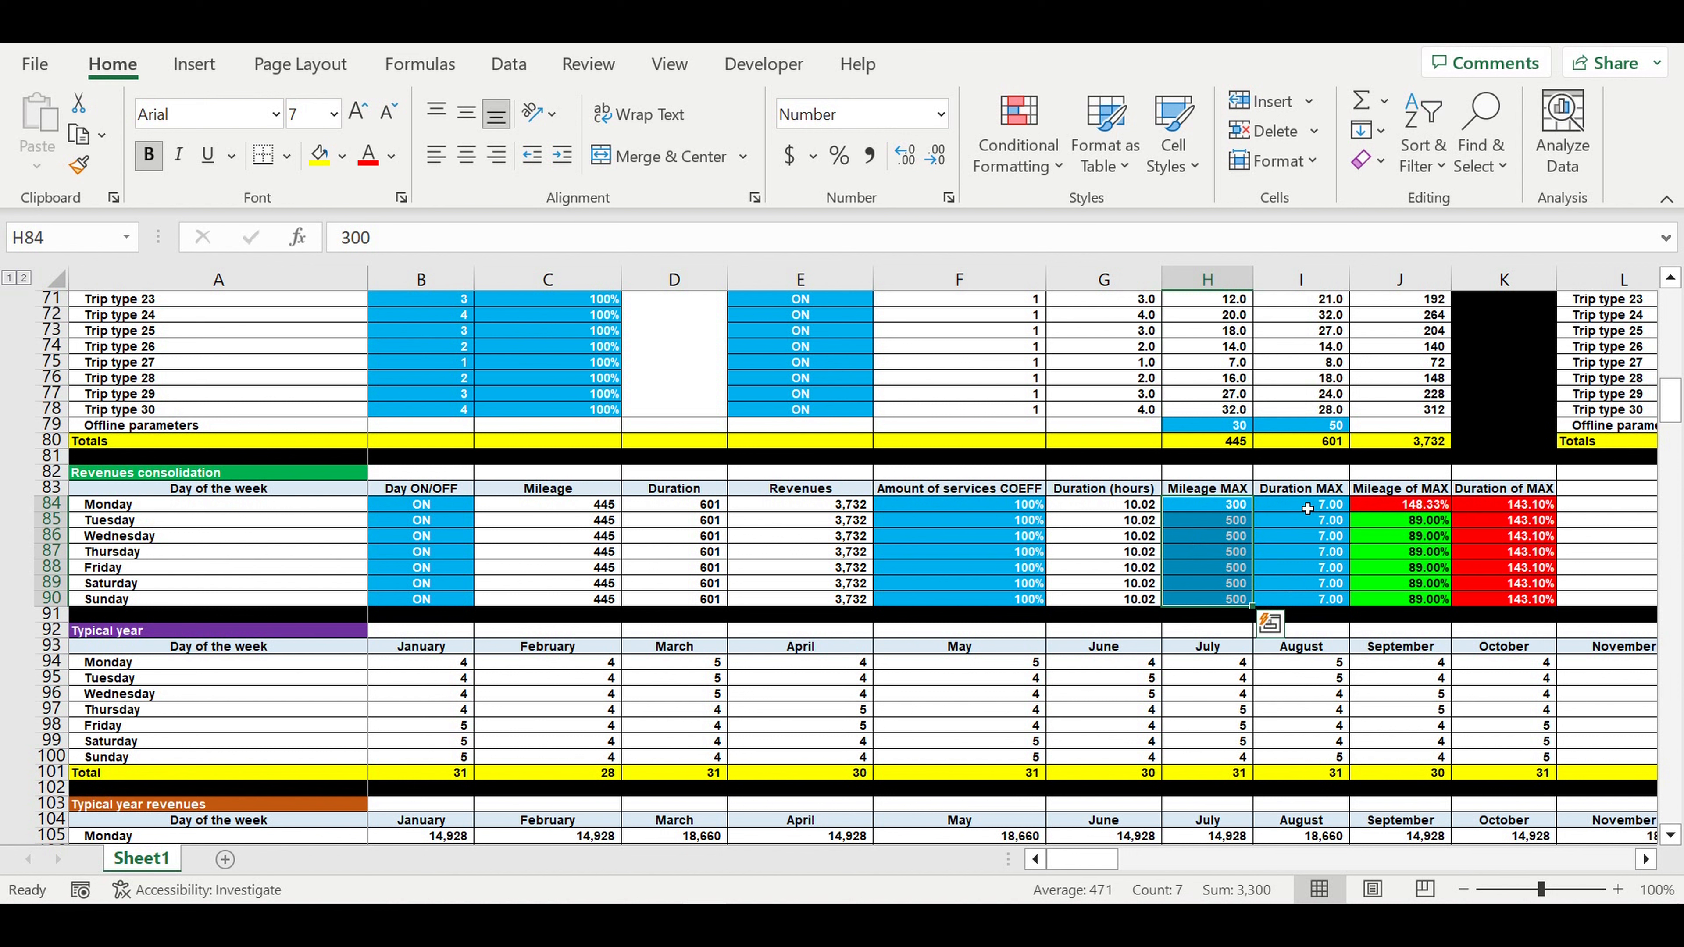
{"action": "left_click_drag", "start_coordinate": [1307, 508], "coordinate": [1319, 597]}
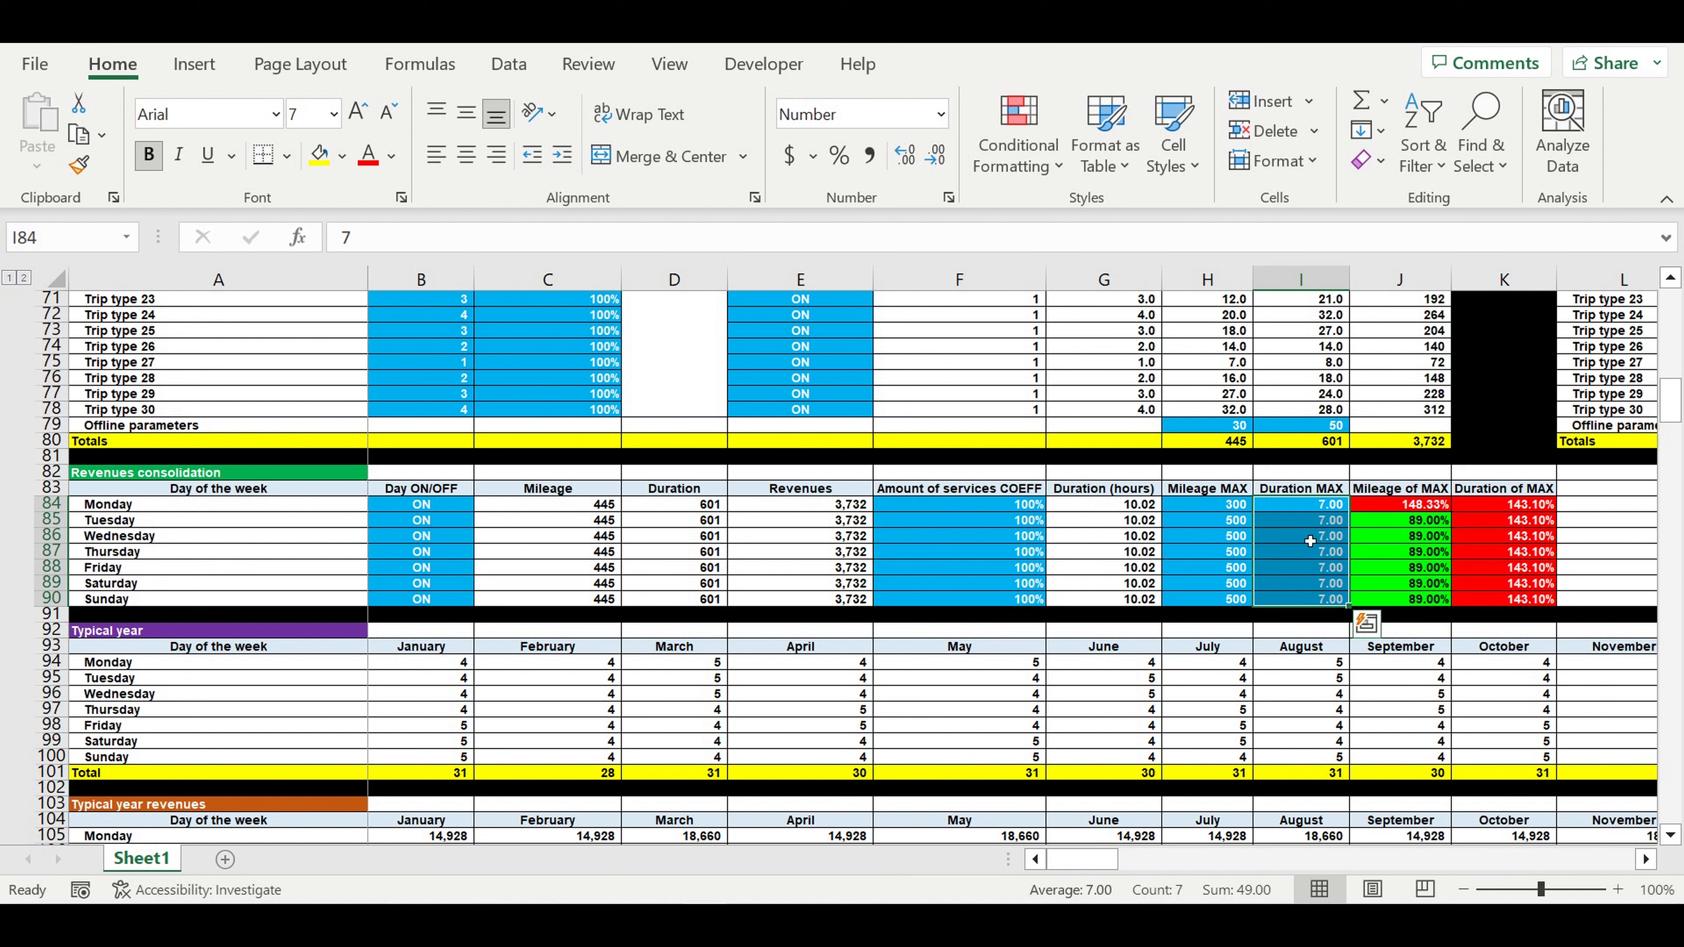
{"action": "left_click", "coordinate": [1343, 555]}
Inspect the year choices and the month input in the Operating activity start section
{"action": "scroll", "coordinate": [1136, 563], "scroll_direction": "down", "scroll_amount": 9}
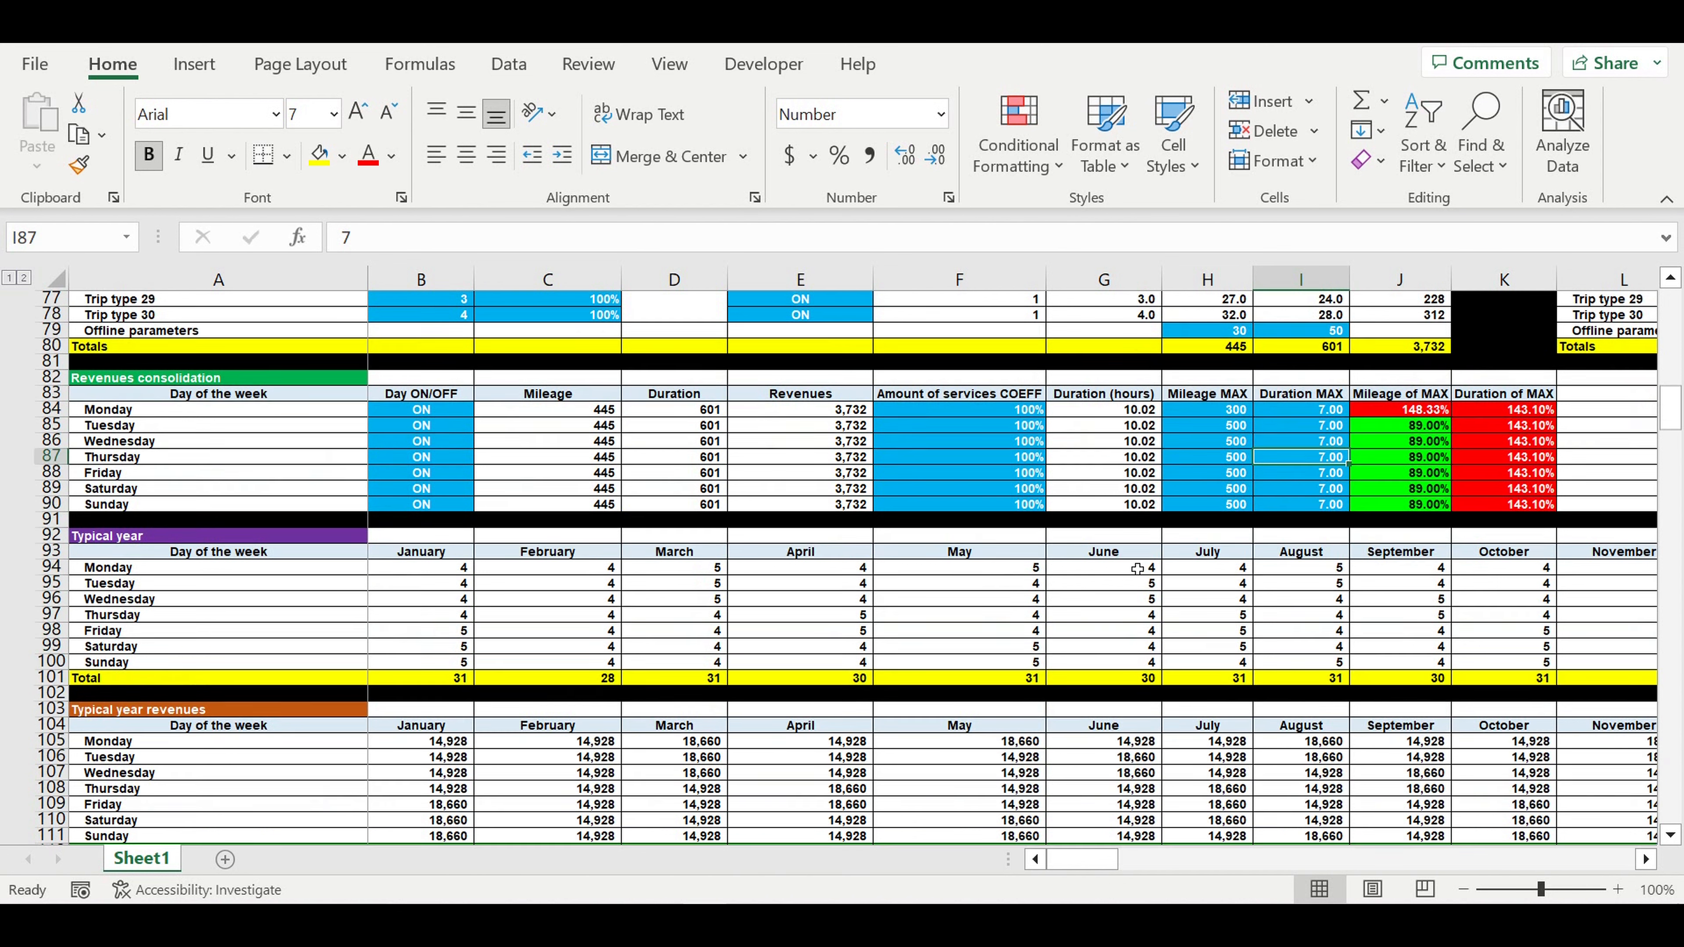
{"action": "scroll", "coordinate": [1136, 563], "scroll_direction": "down", "scroll_amount": 5}
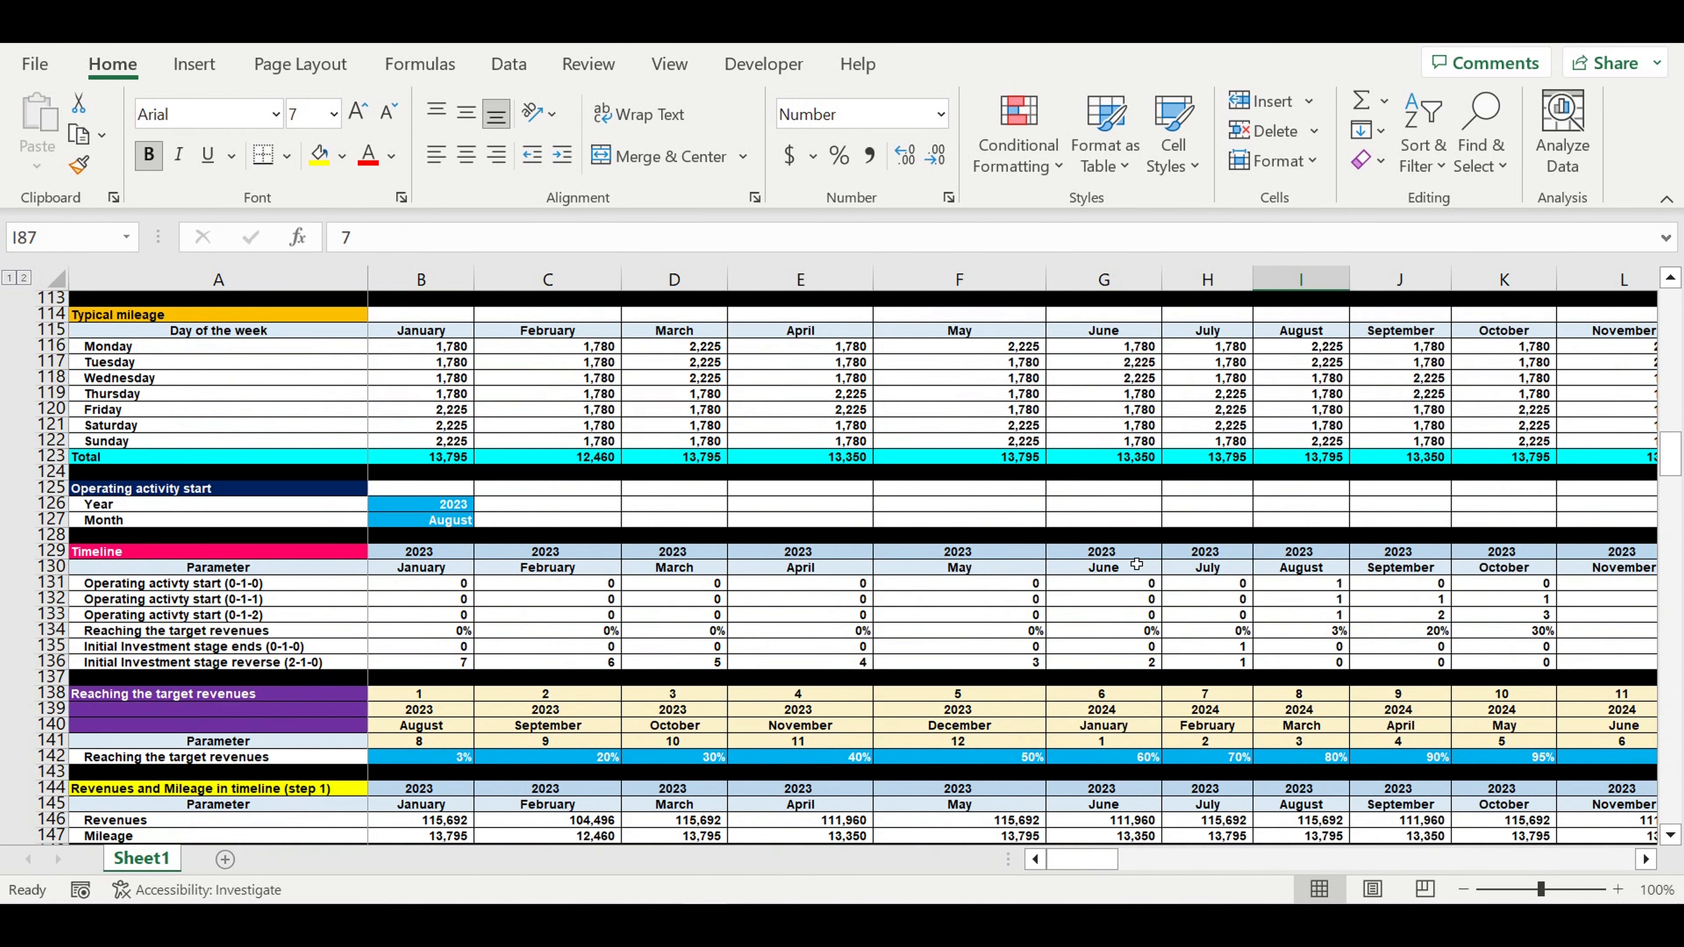
{"action": "left_click", "coordinate": [453, 508]}
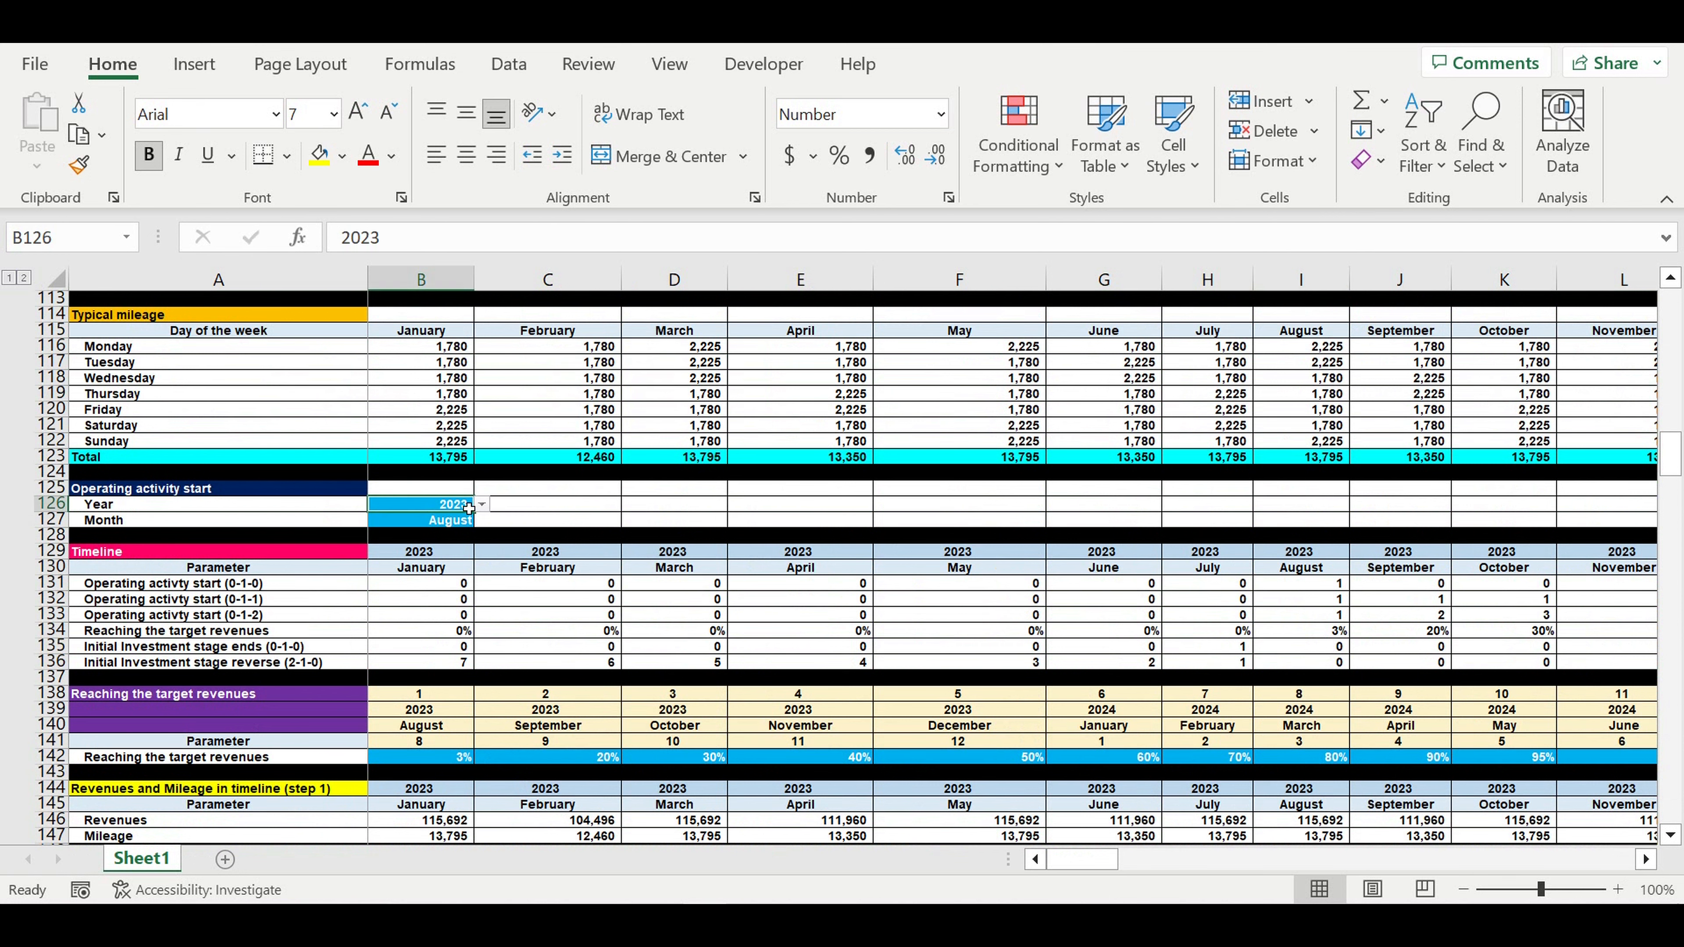
{"action": "left_click", "coordinate": [481, 507]}
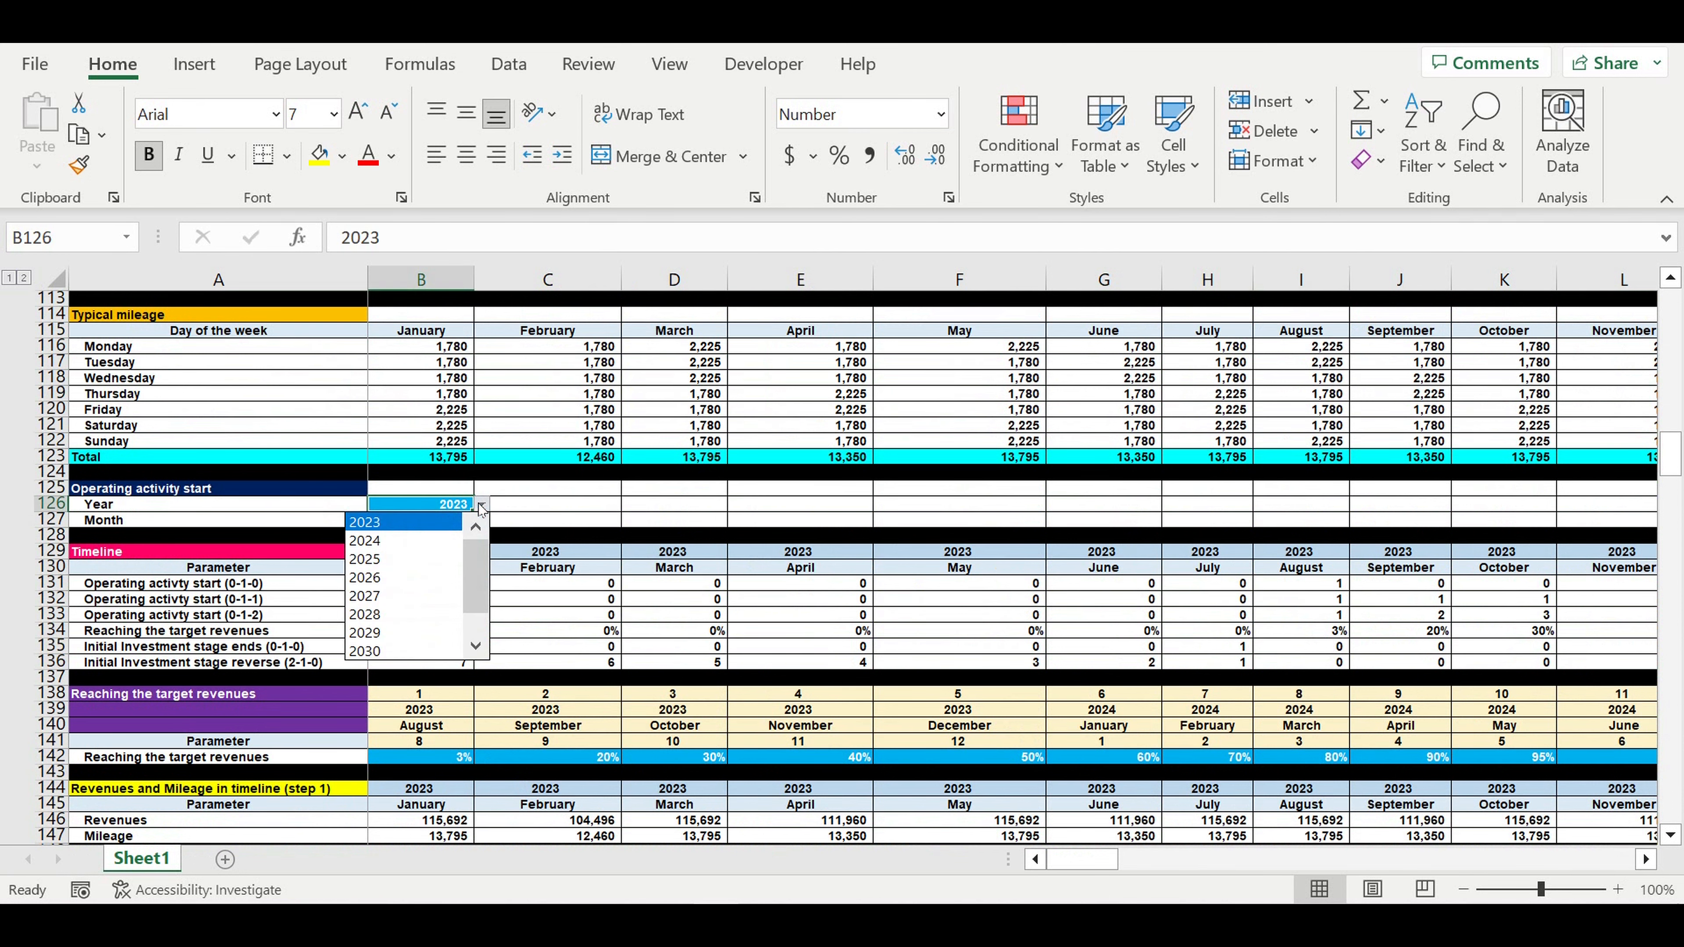
{"action": "left_click", "coordinate": [632, 529]}
{"action": "left_click", "coordinate": [450, 526]}
Examine the monthly percentages for reaching the target revenues and the starting year and month above them
{"action": "scroll", "coordinate": [494, 659], "scroll_direction": "down", "scroll_amount": 2}
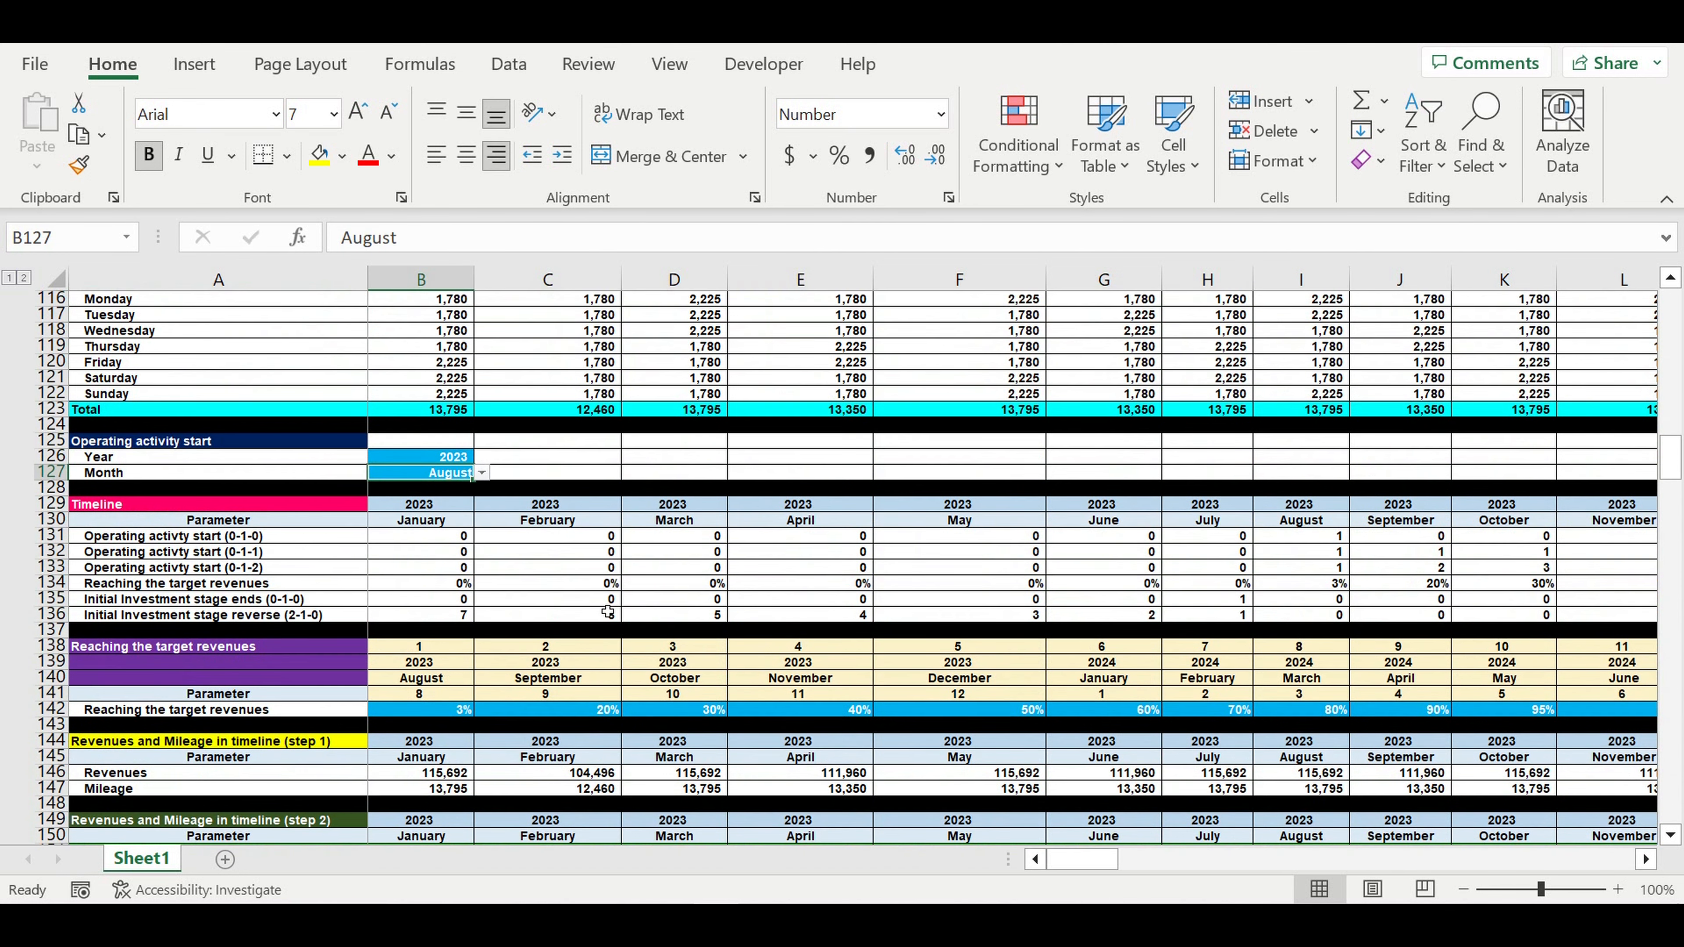
{"action": "scroll", "coordinate": [493, 658], "scroll_direction": "down", "scroll_amount": 1}
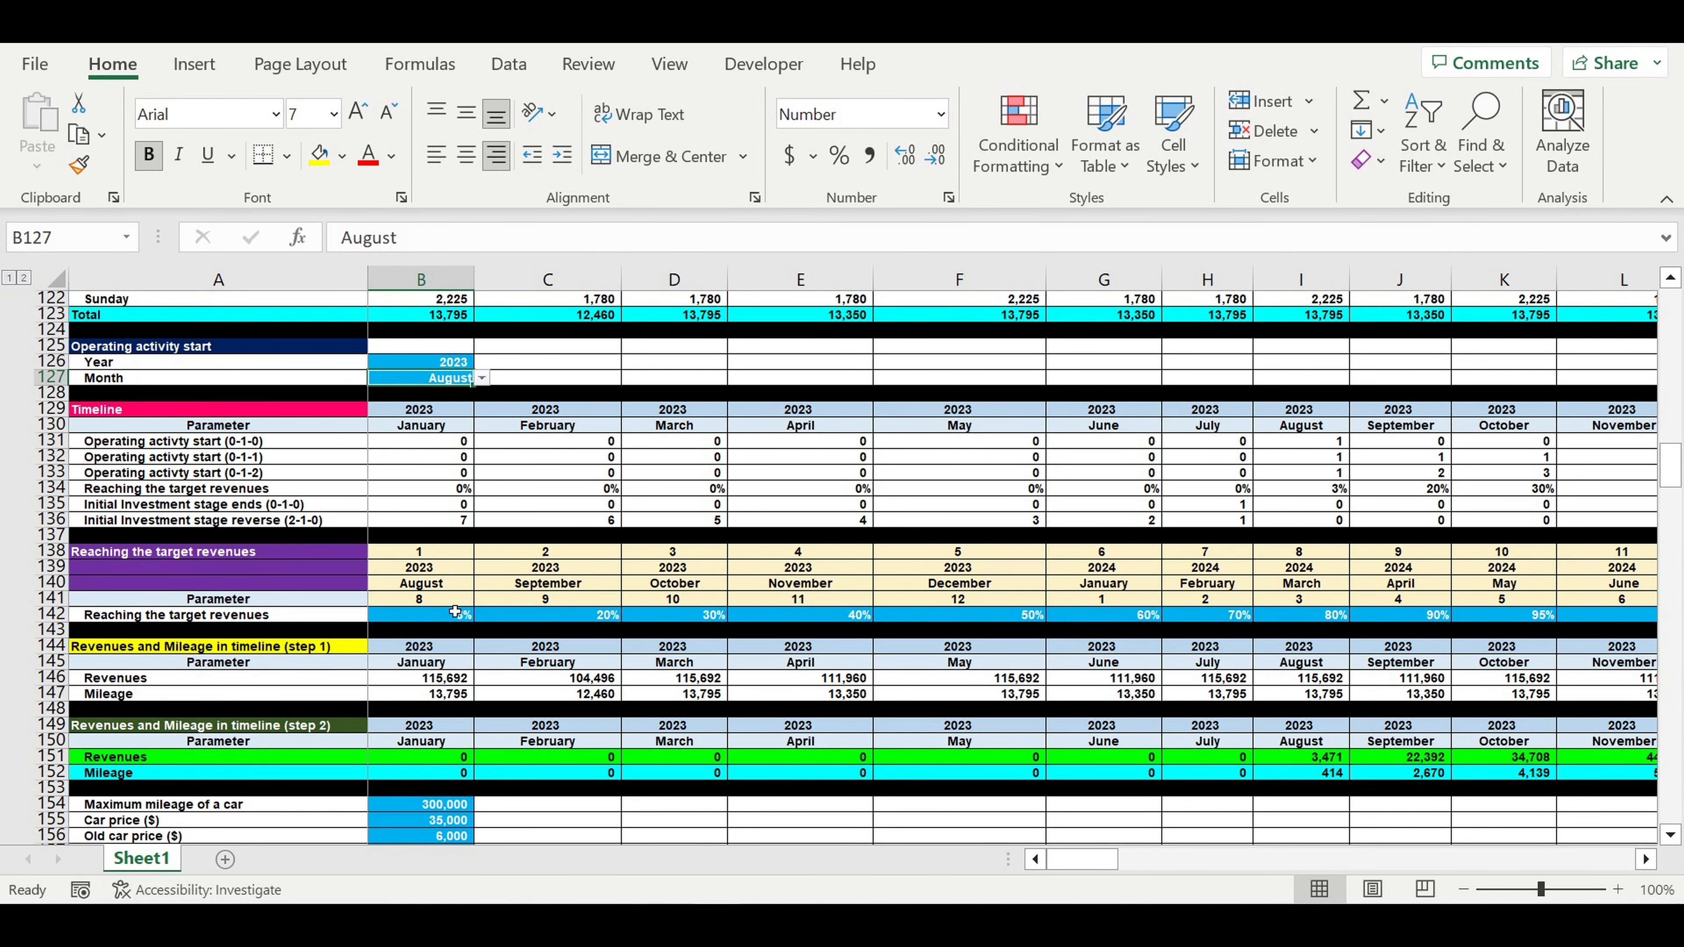
{"action": "left_click_drag", "start_coordinate": [445, 619], "coordinate": [1631, 619]}
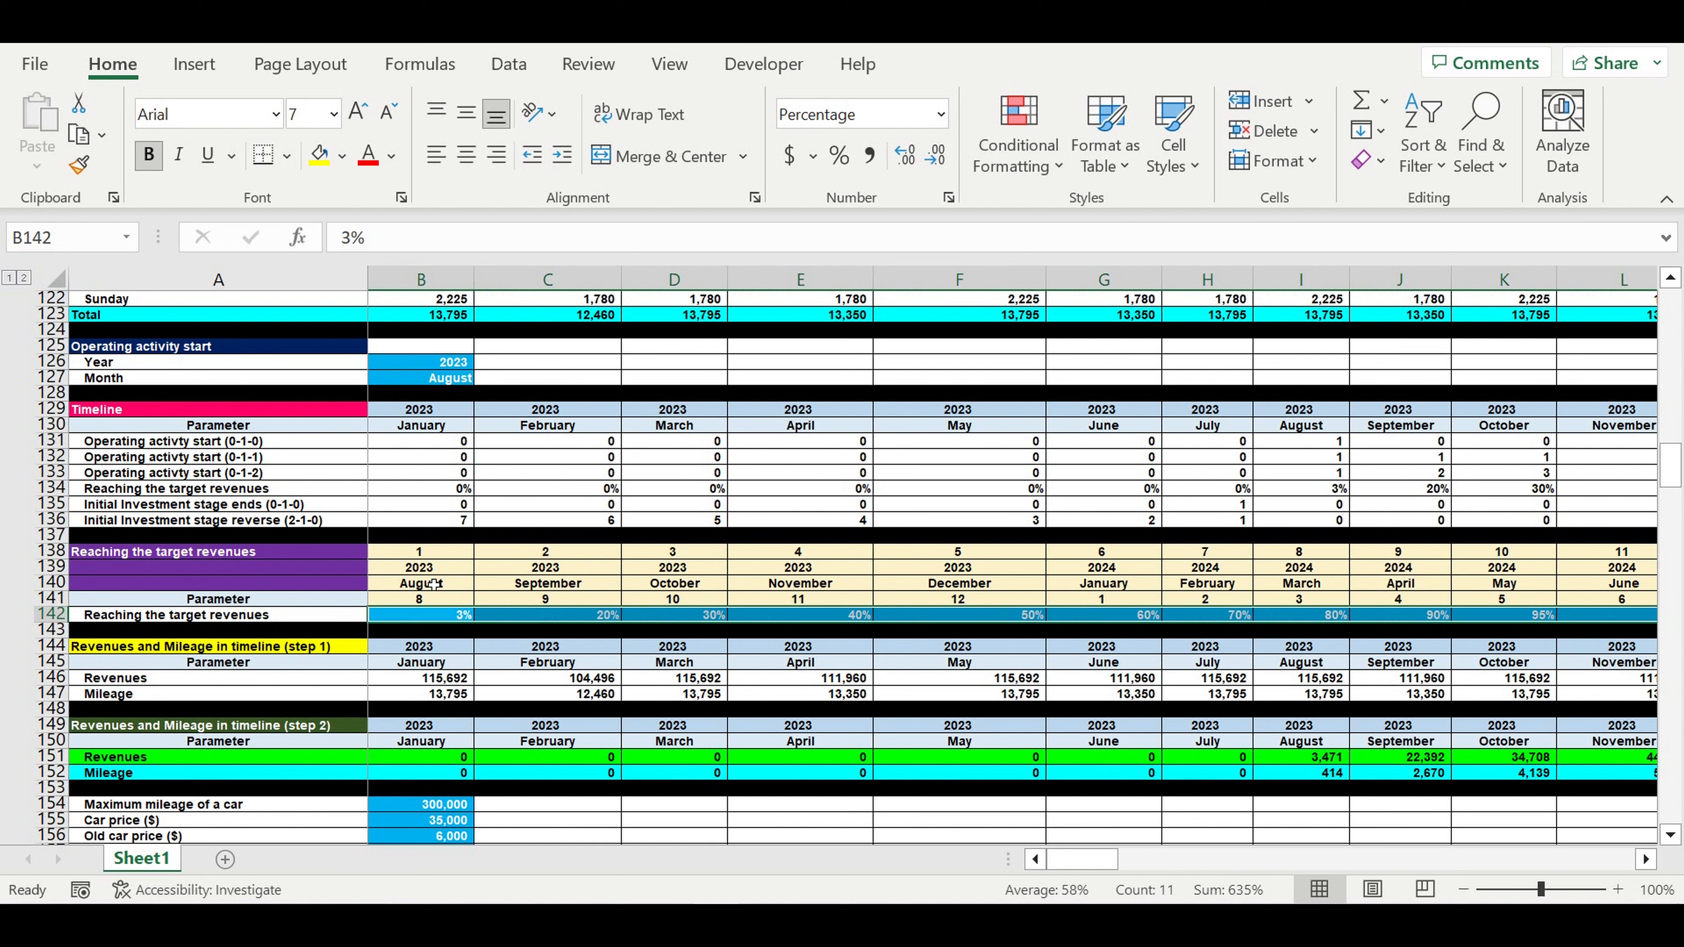
{"action": "left_click_drag", "start_coordinate": [431, 588], "coordinate": [427, 569]}
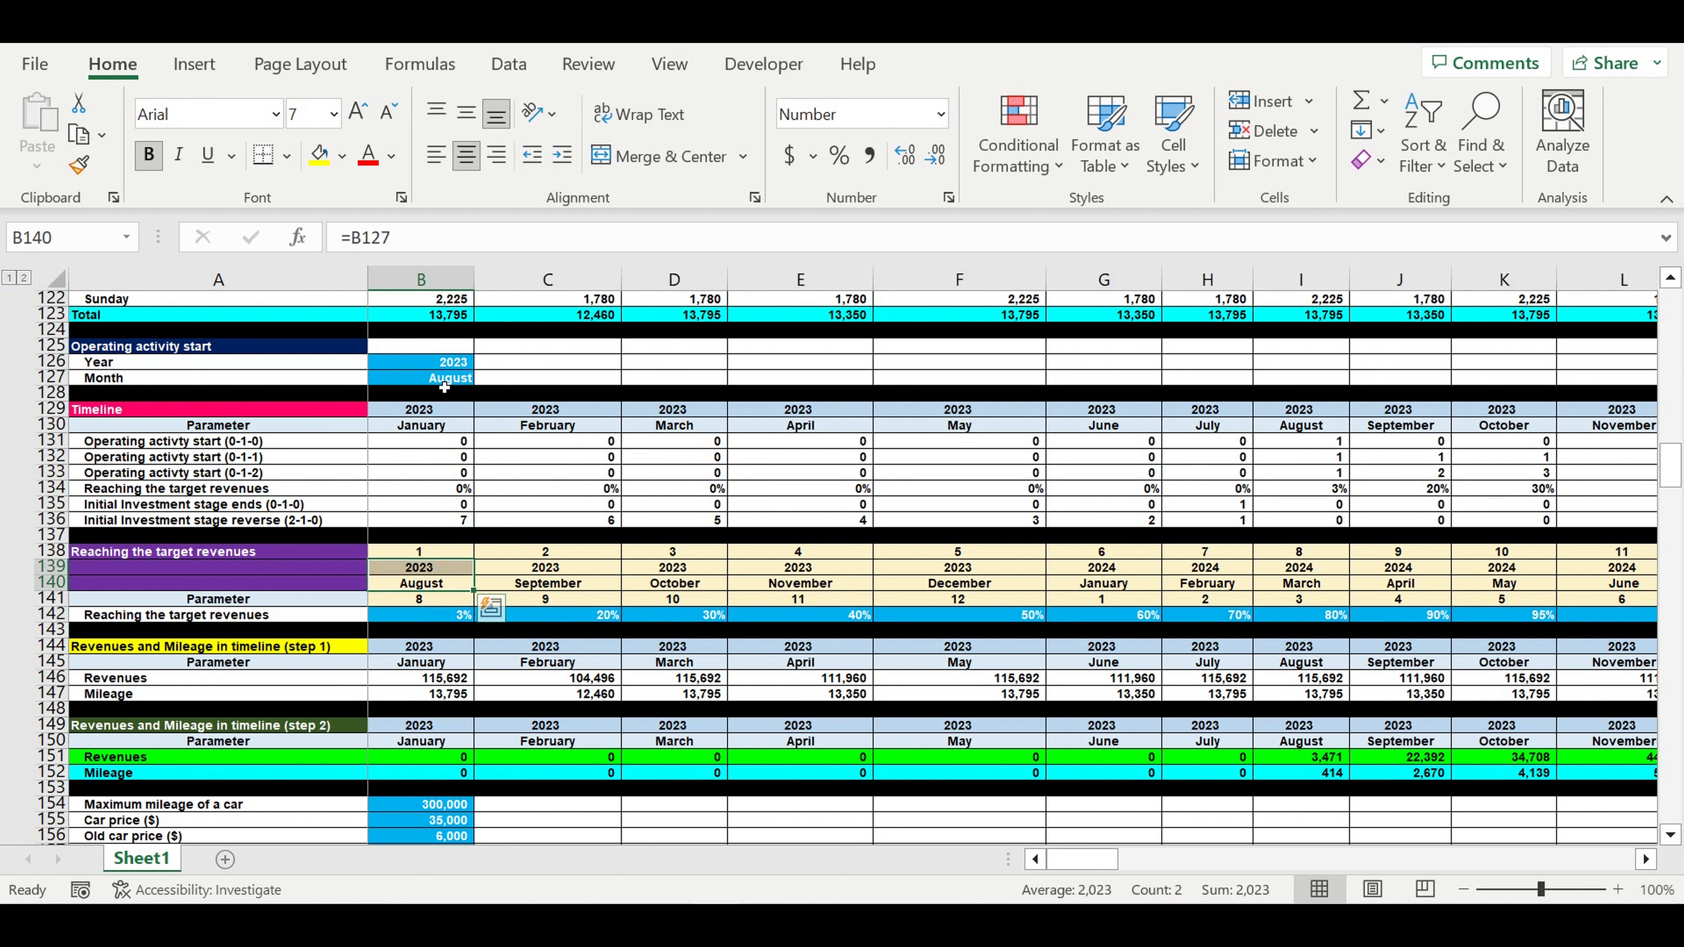
Check the operating activity start year and month against the Revenues and Mileage in timeline tables below
{"action": "left_click_drag", "start_coordinate": [437, 366], "coordinate": [436, 378]}
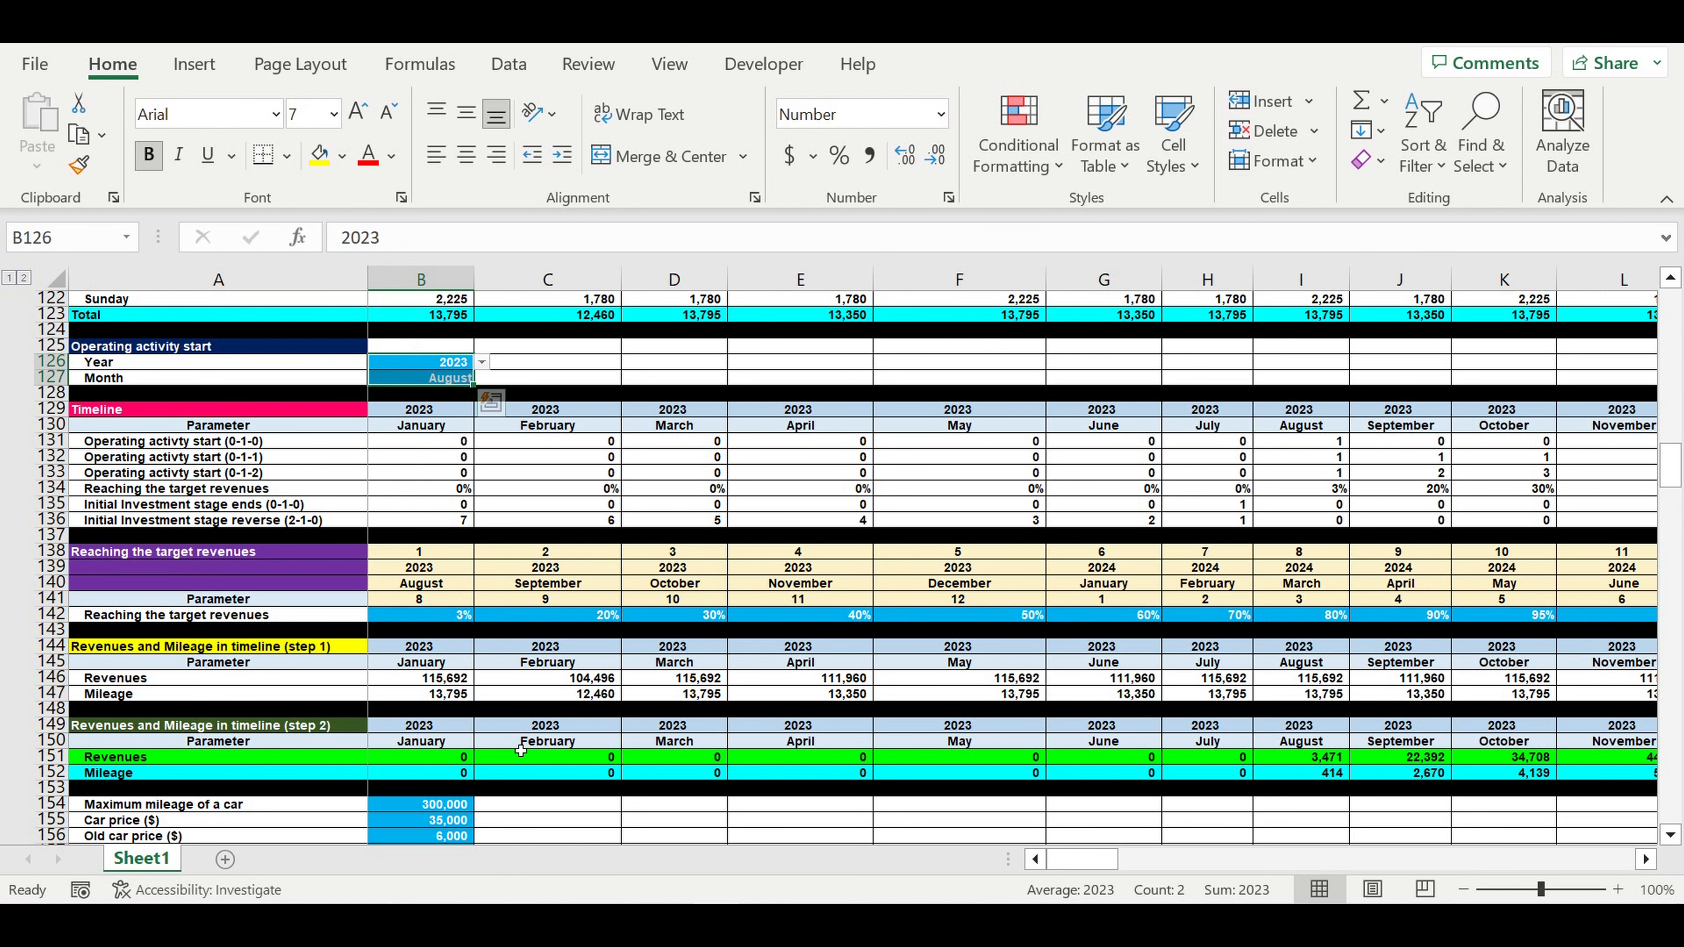
{"action": "left_click", "coordinate": [514, 741]}
{"action": "scroll", "coordinate": [625, 720], "scroll_direction": "down", "scroll_amount": 2}
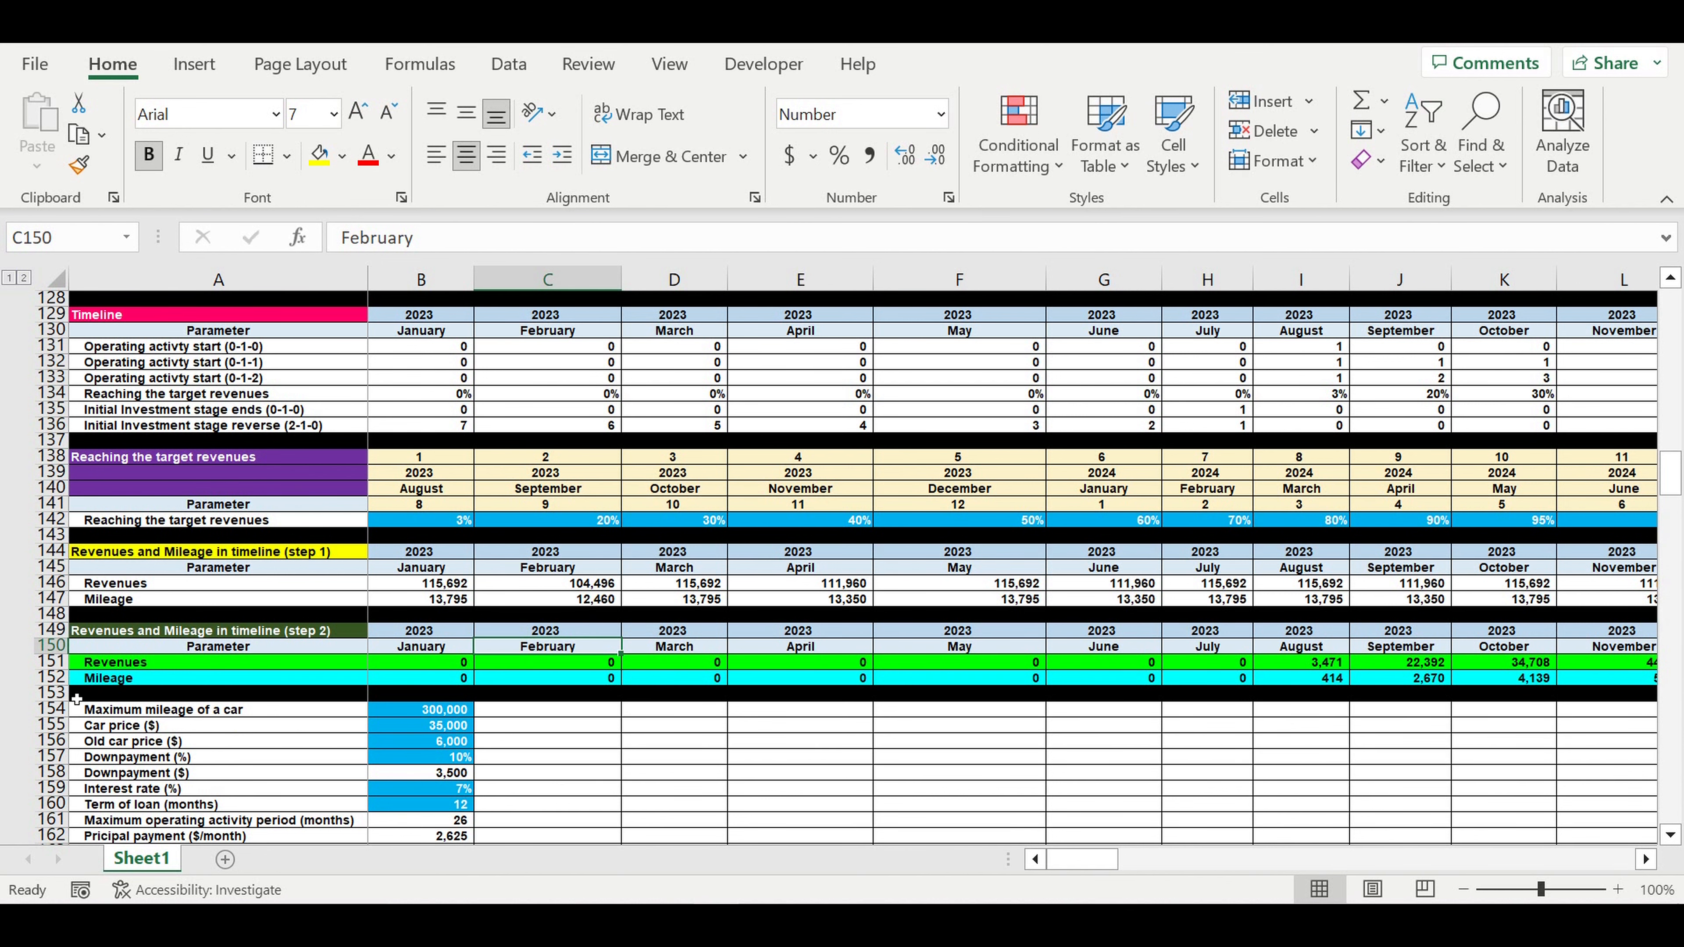
Inspect the car inputs for maximum mileage, car price and old car price
{"action": "scroll", "coordinate": [85, 712], "scroll_direction": "down", "scroll_amount": 2}
{"action": "scroll", "coordinate": [118, 726], "scroll_direction": "down", "scroll_amount": 2}
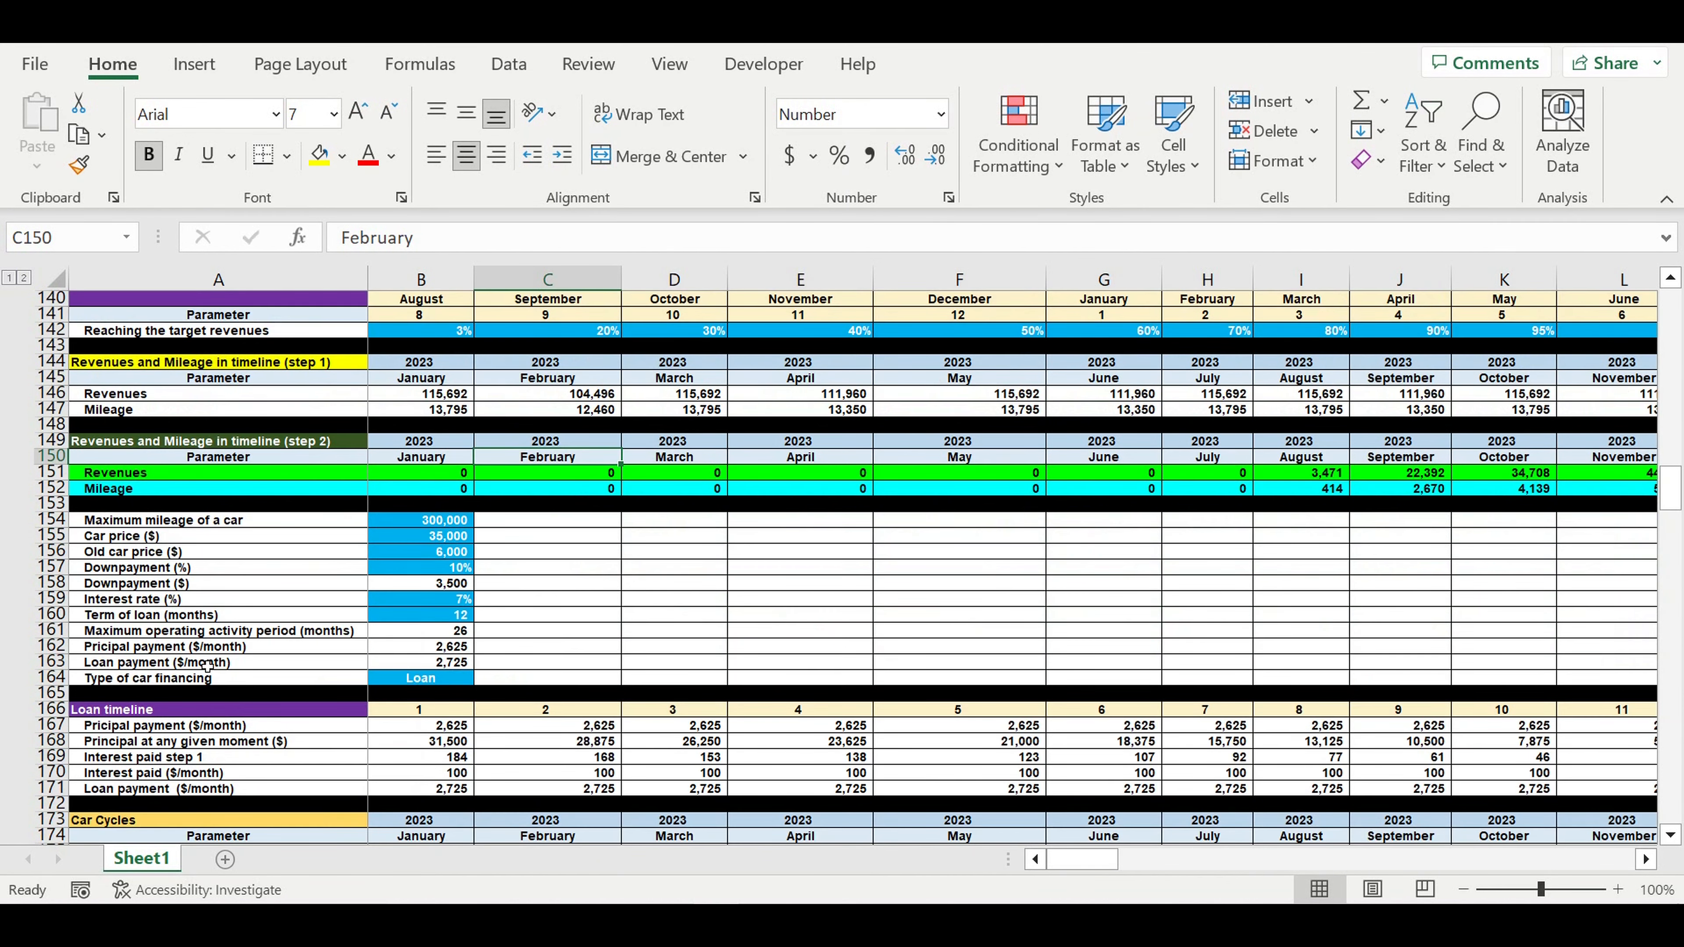
{"action": "left_click", "coordinate": [422, 523]}
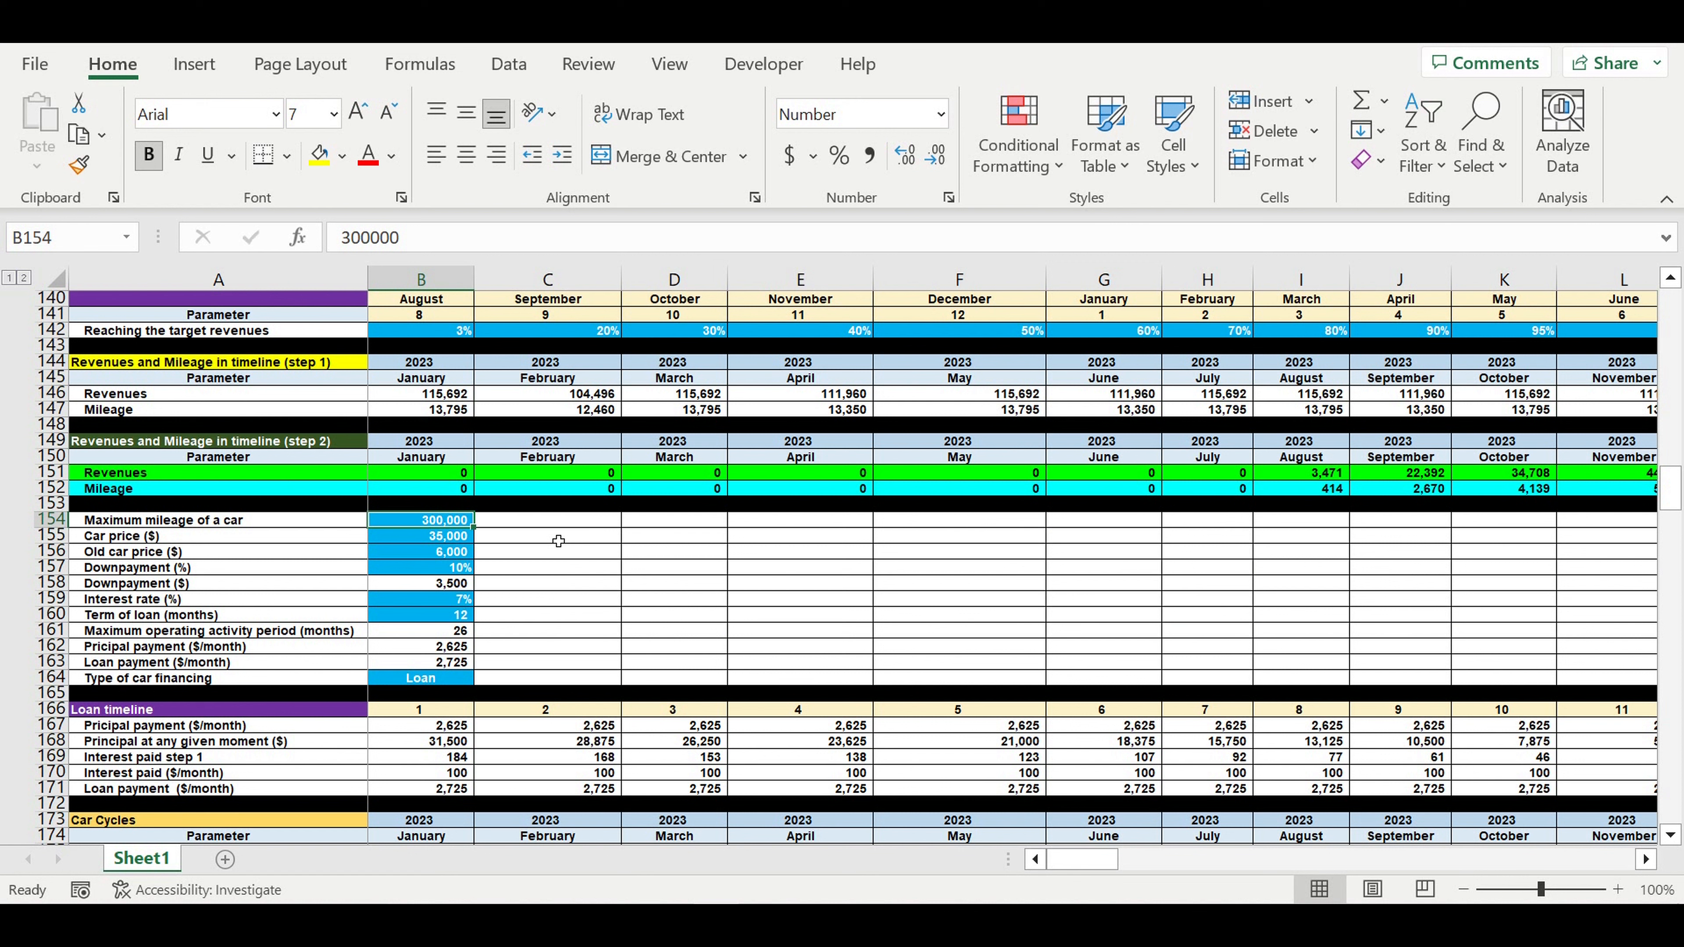
{"action": "left_click", "coordinate": [390, 540]}
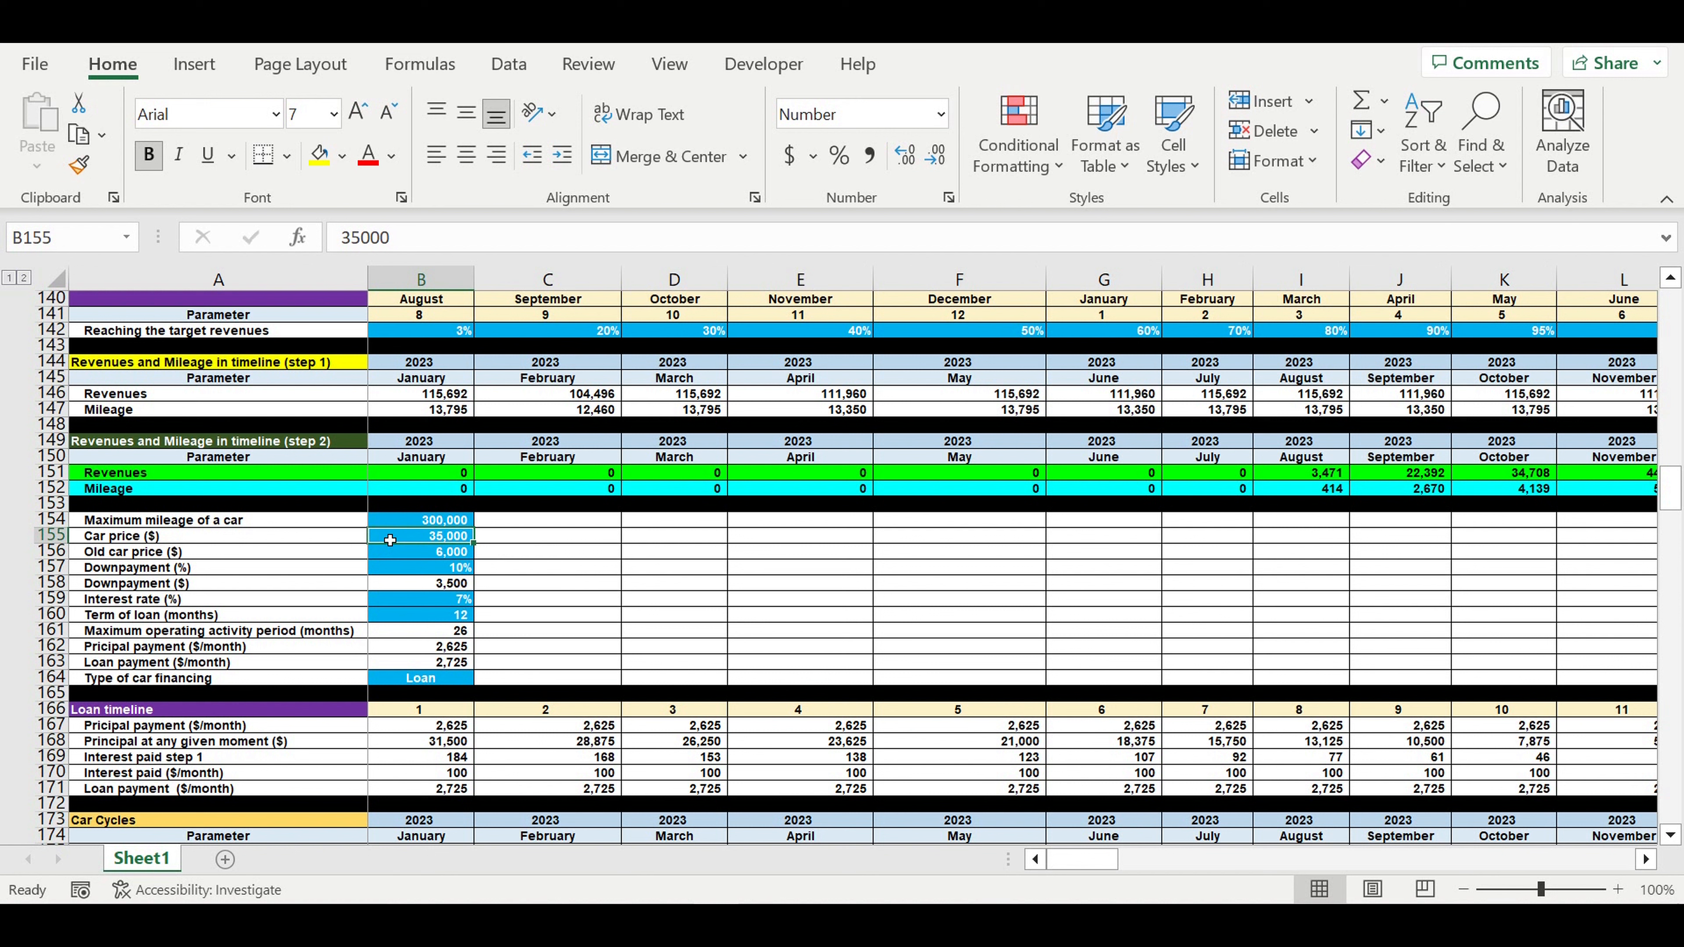
{"action": "left_click", "coordinate": [419, 560]}
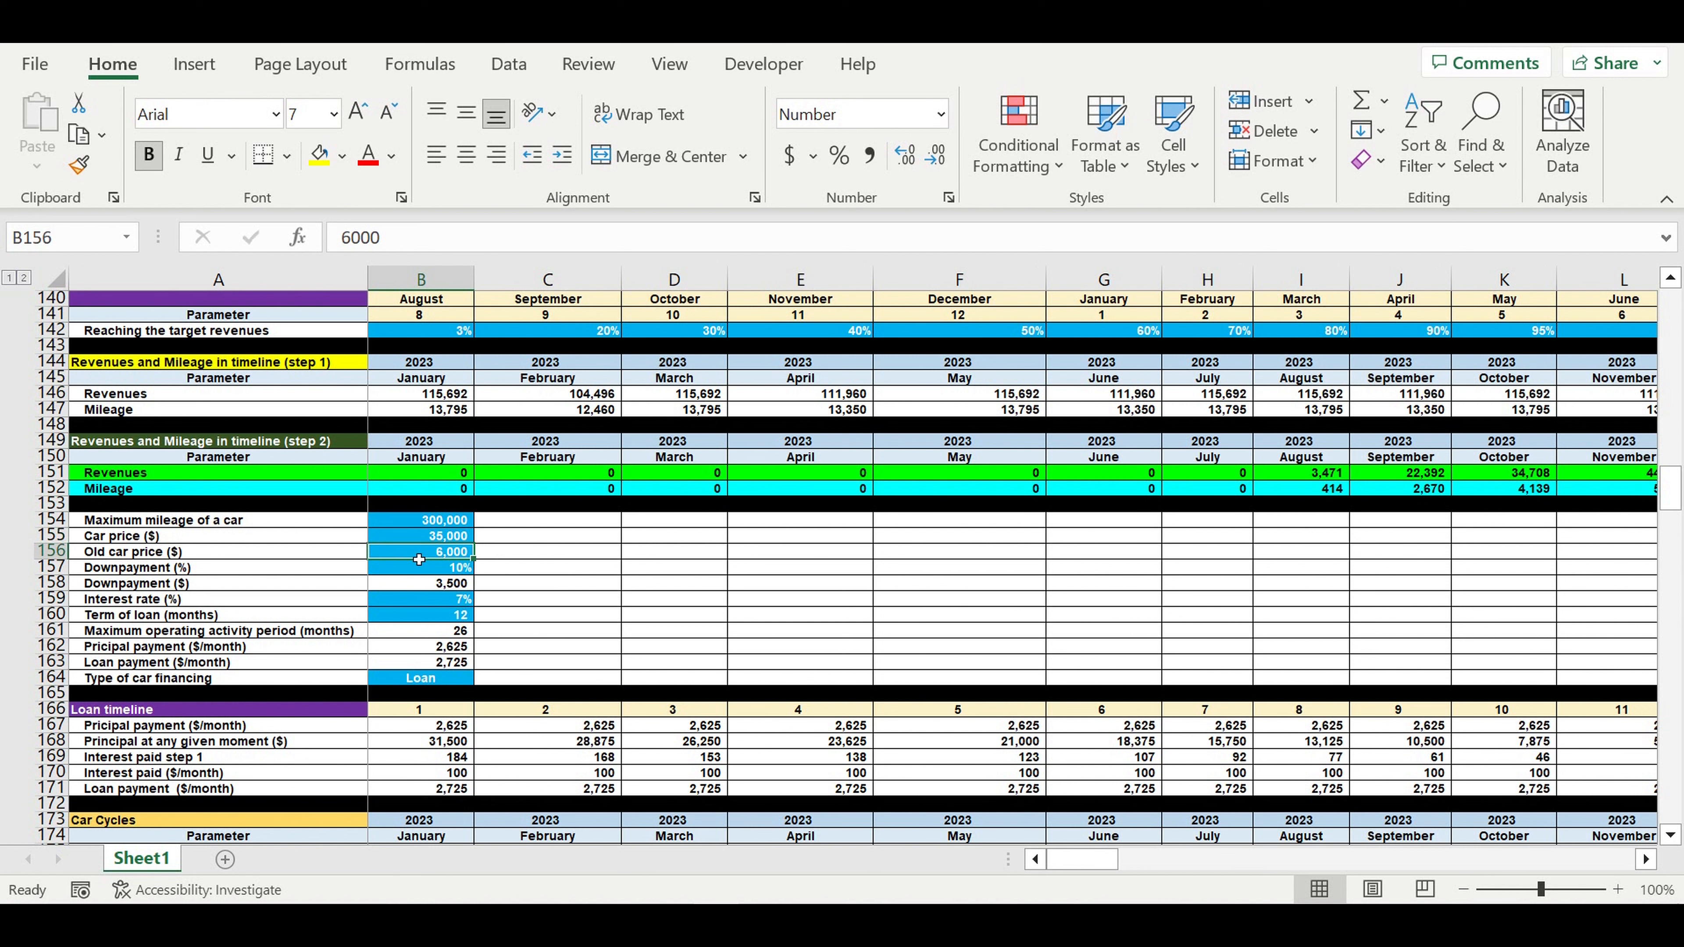
{"action": "left_click", "coordinate": [419, 528]}
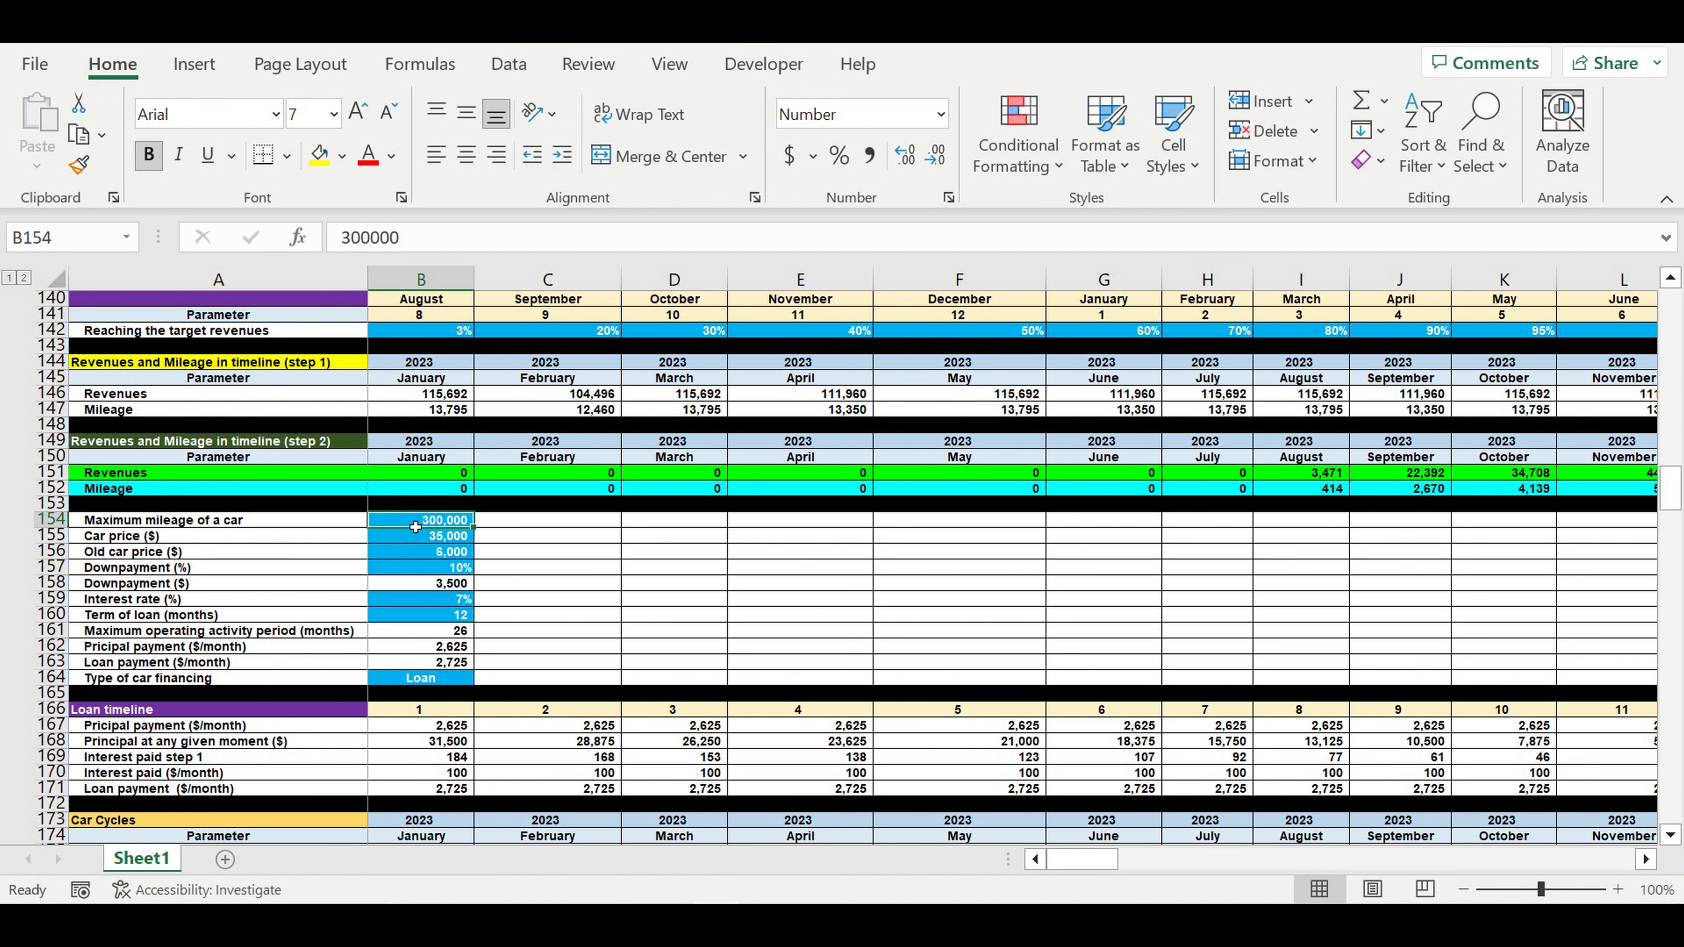
{"action": "left_click", "coordinate": [413, 560]}
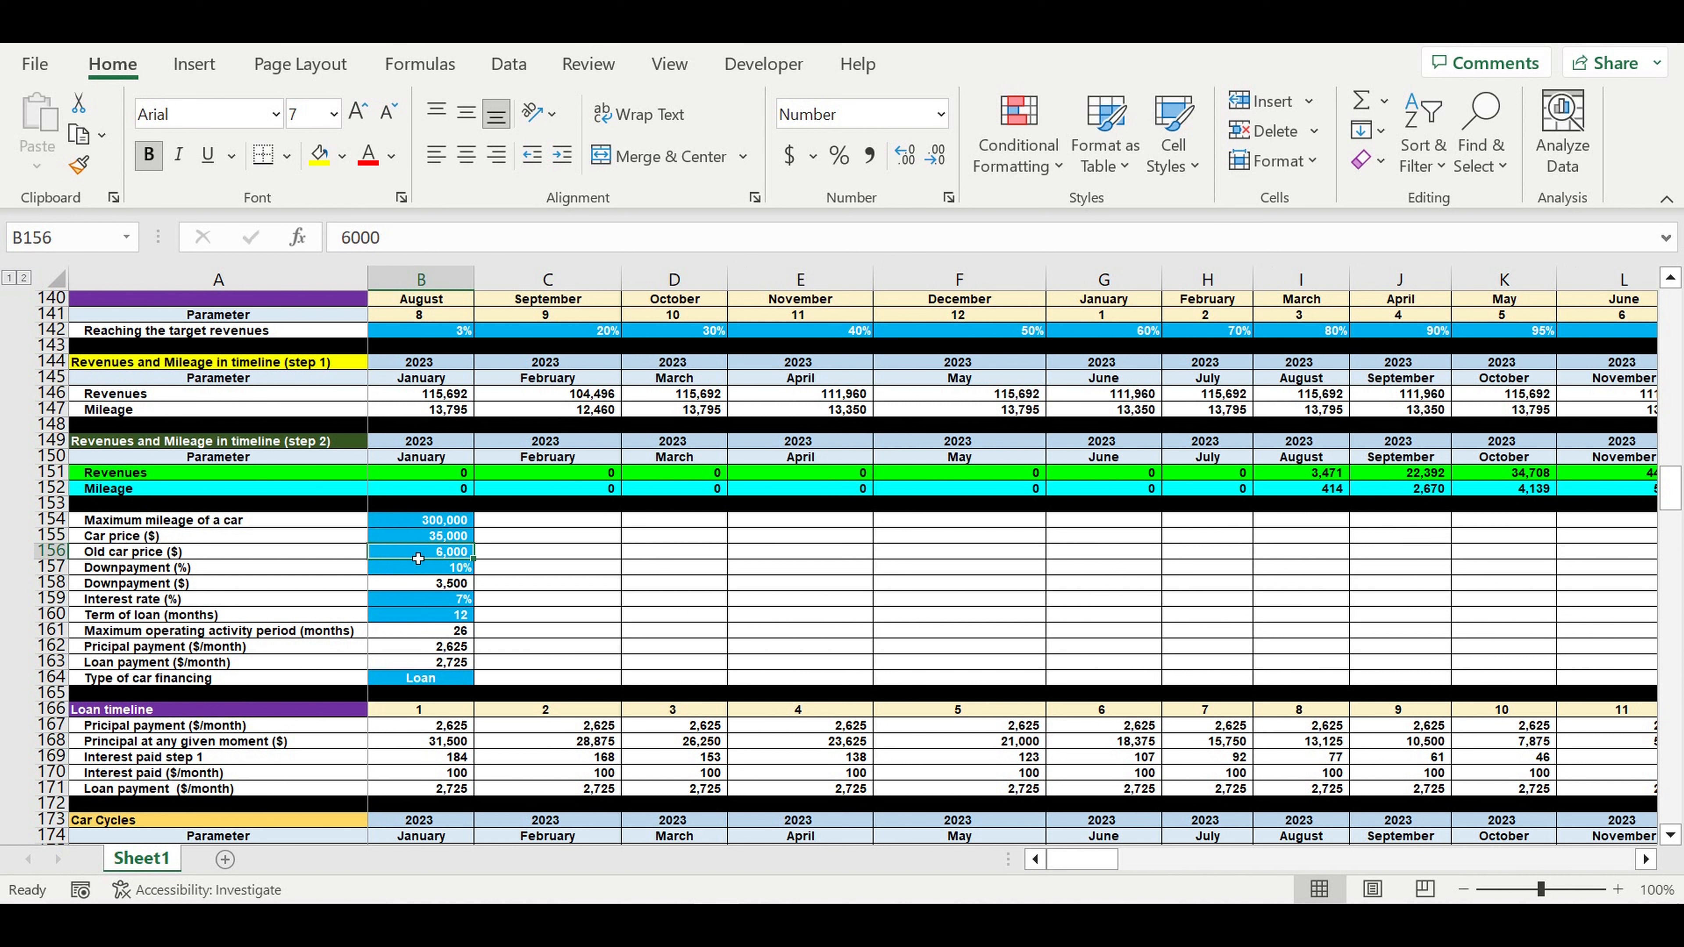
Inspect the downpayment percentage, interest rate and loan term inputs, and the available choices for the type of car financing
{"action": "left_click", "coordinate": [417, 572]}
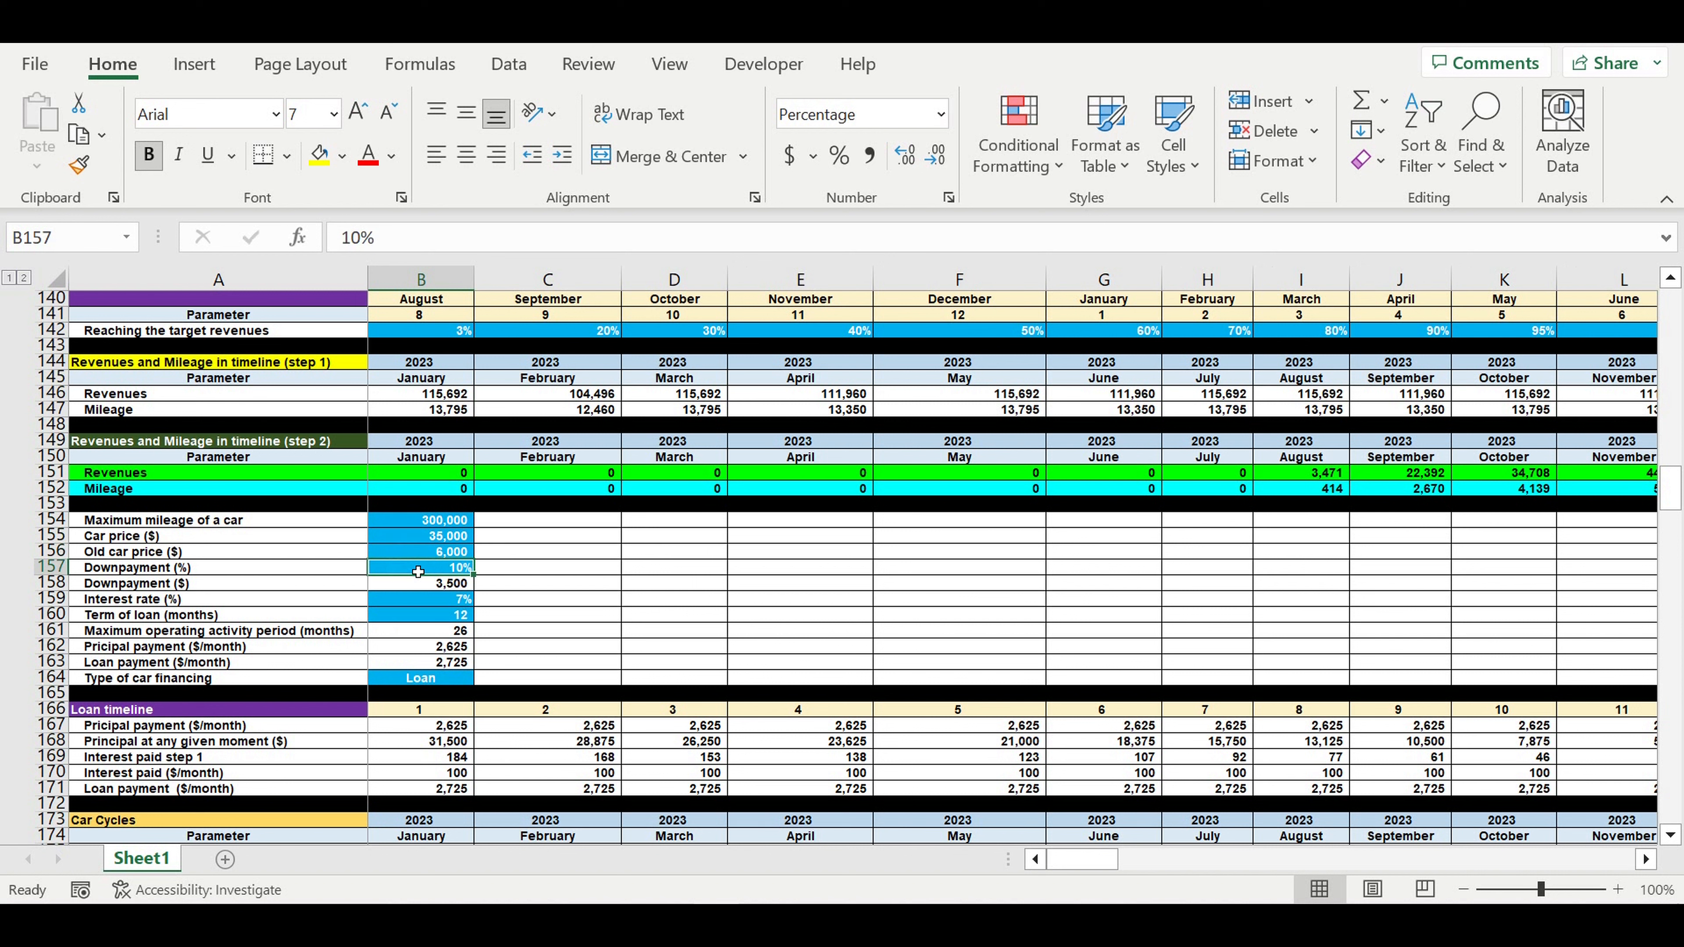
{"action": "left_click", "coordinate": [416, 603]}
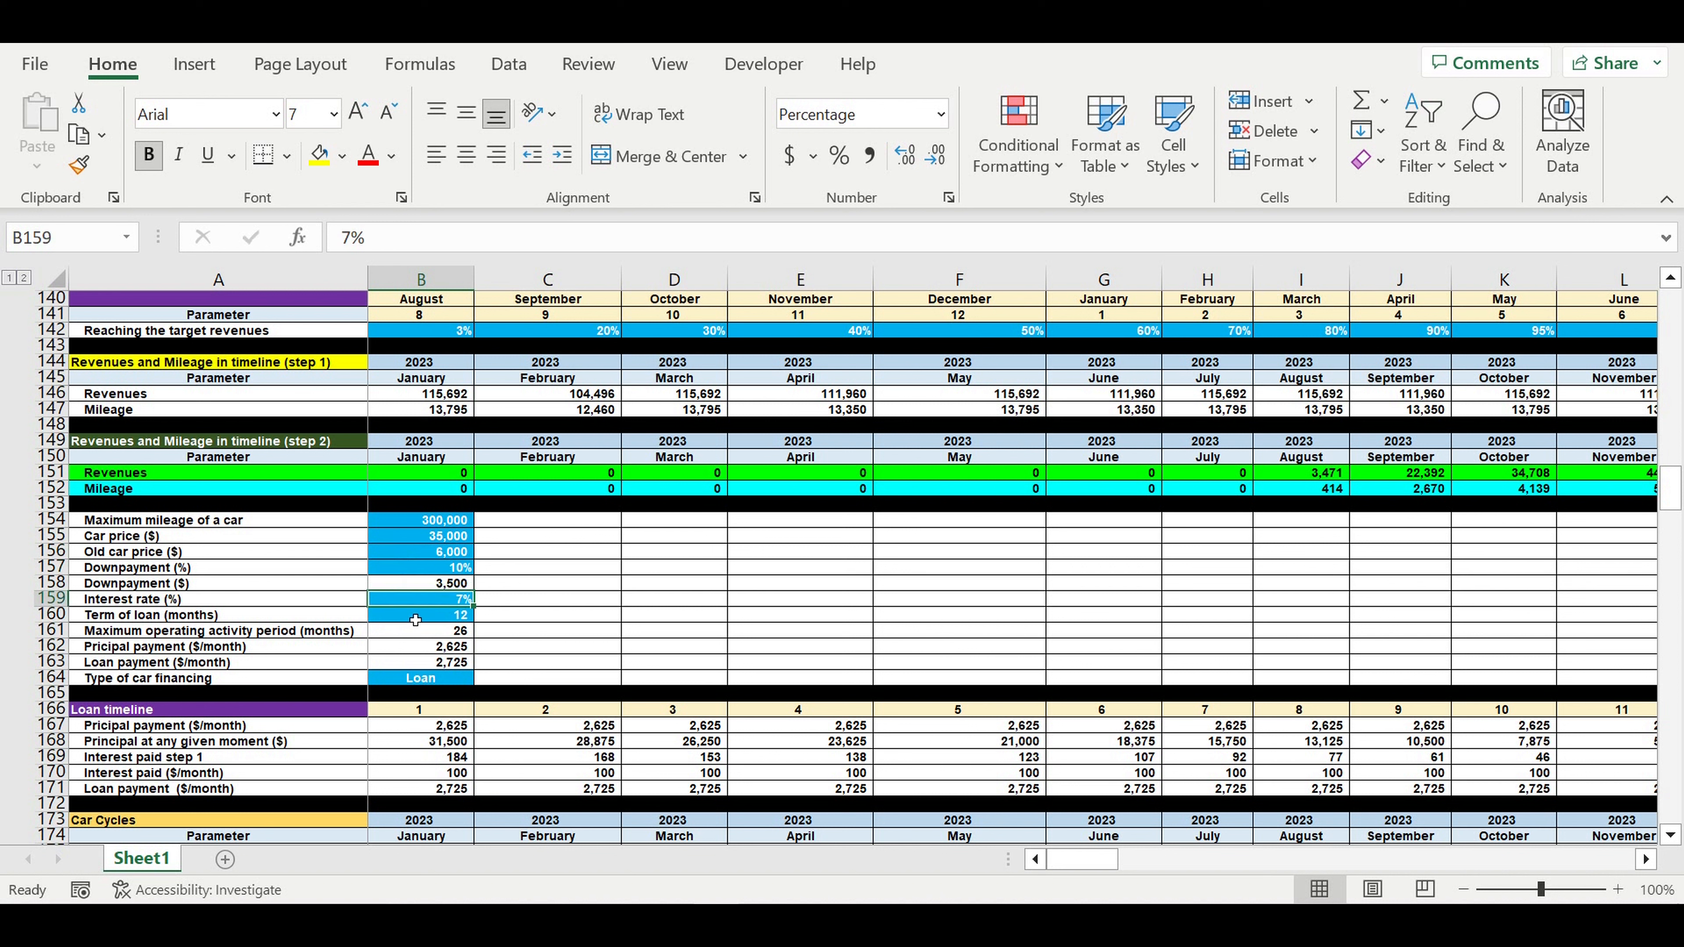
{"action": "left_click", "coordinate": [415, 620]}
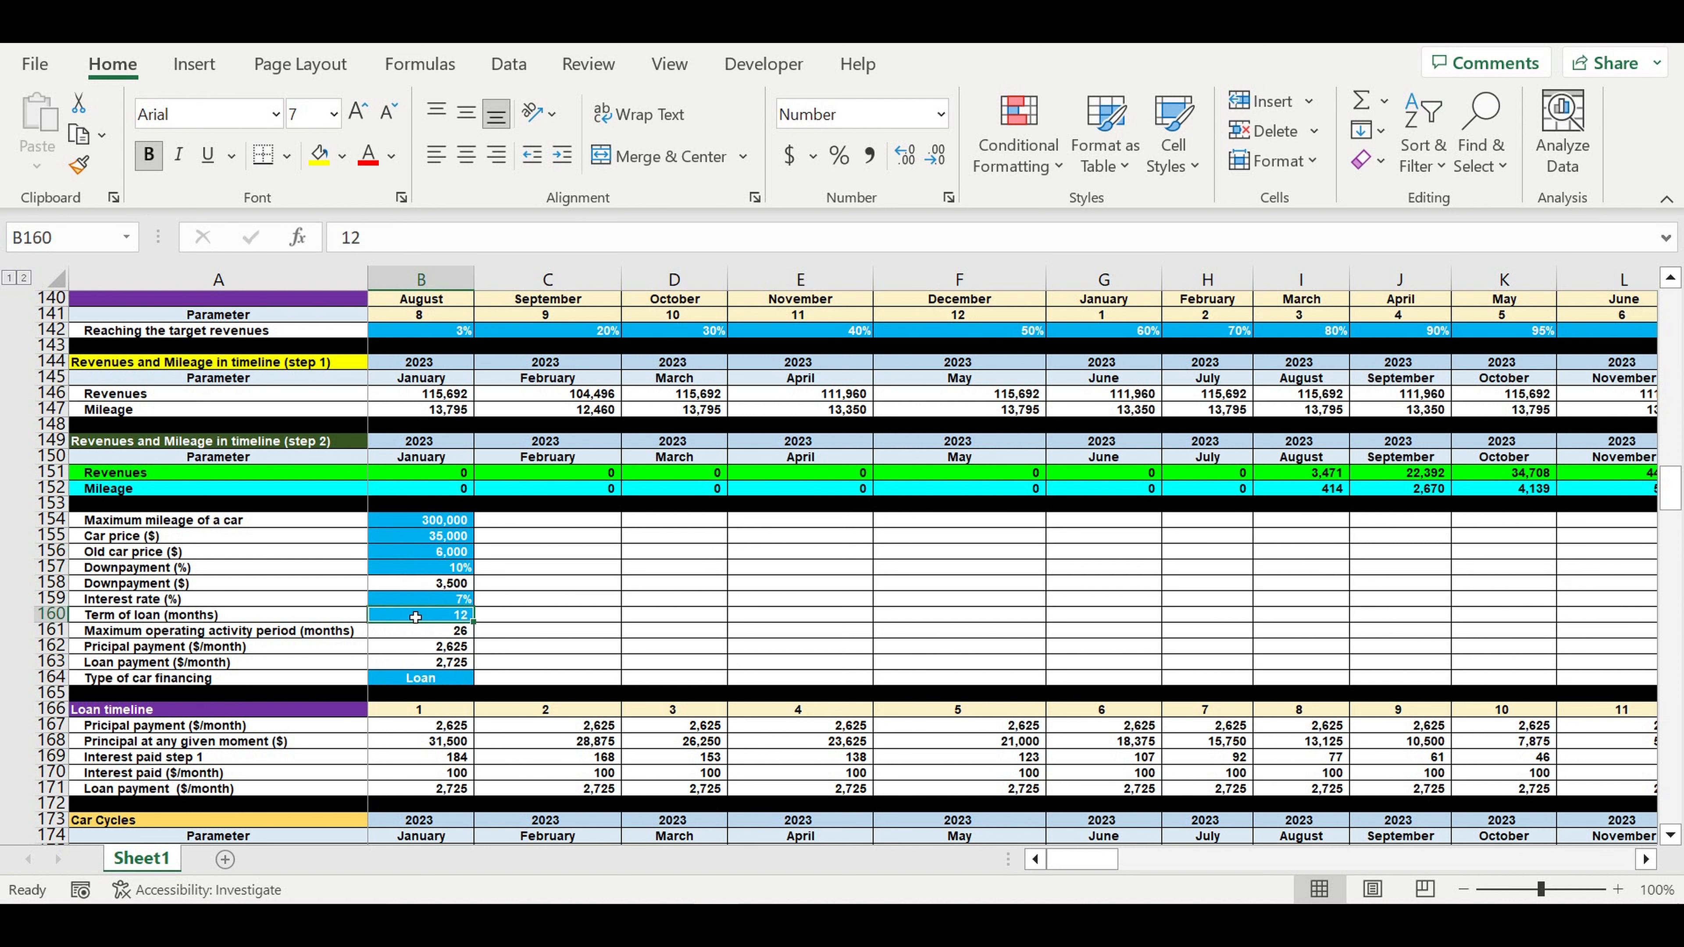
{"action": "left_click", "coordinate": [464, 683]}
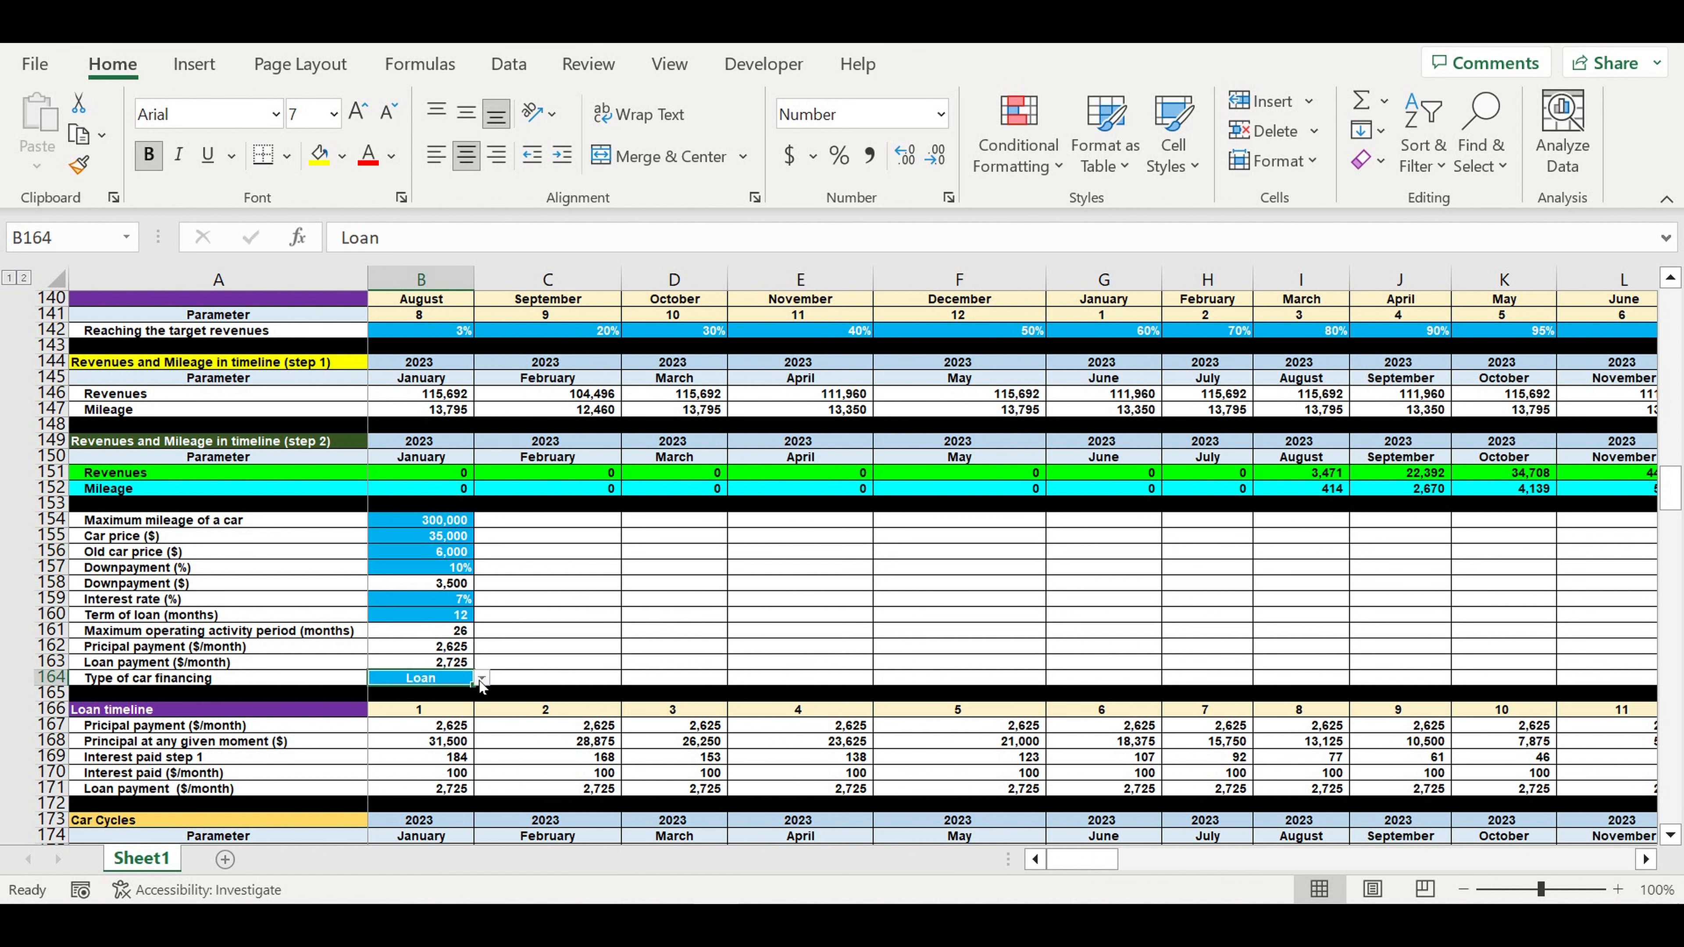
{"action": "left_click", "coordinate": [479, 679]}
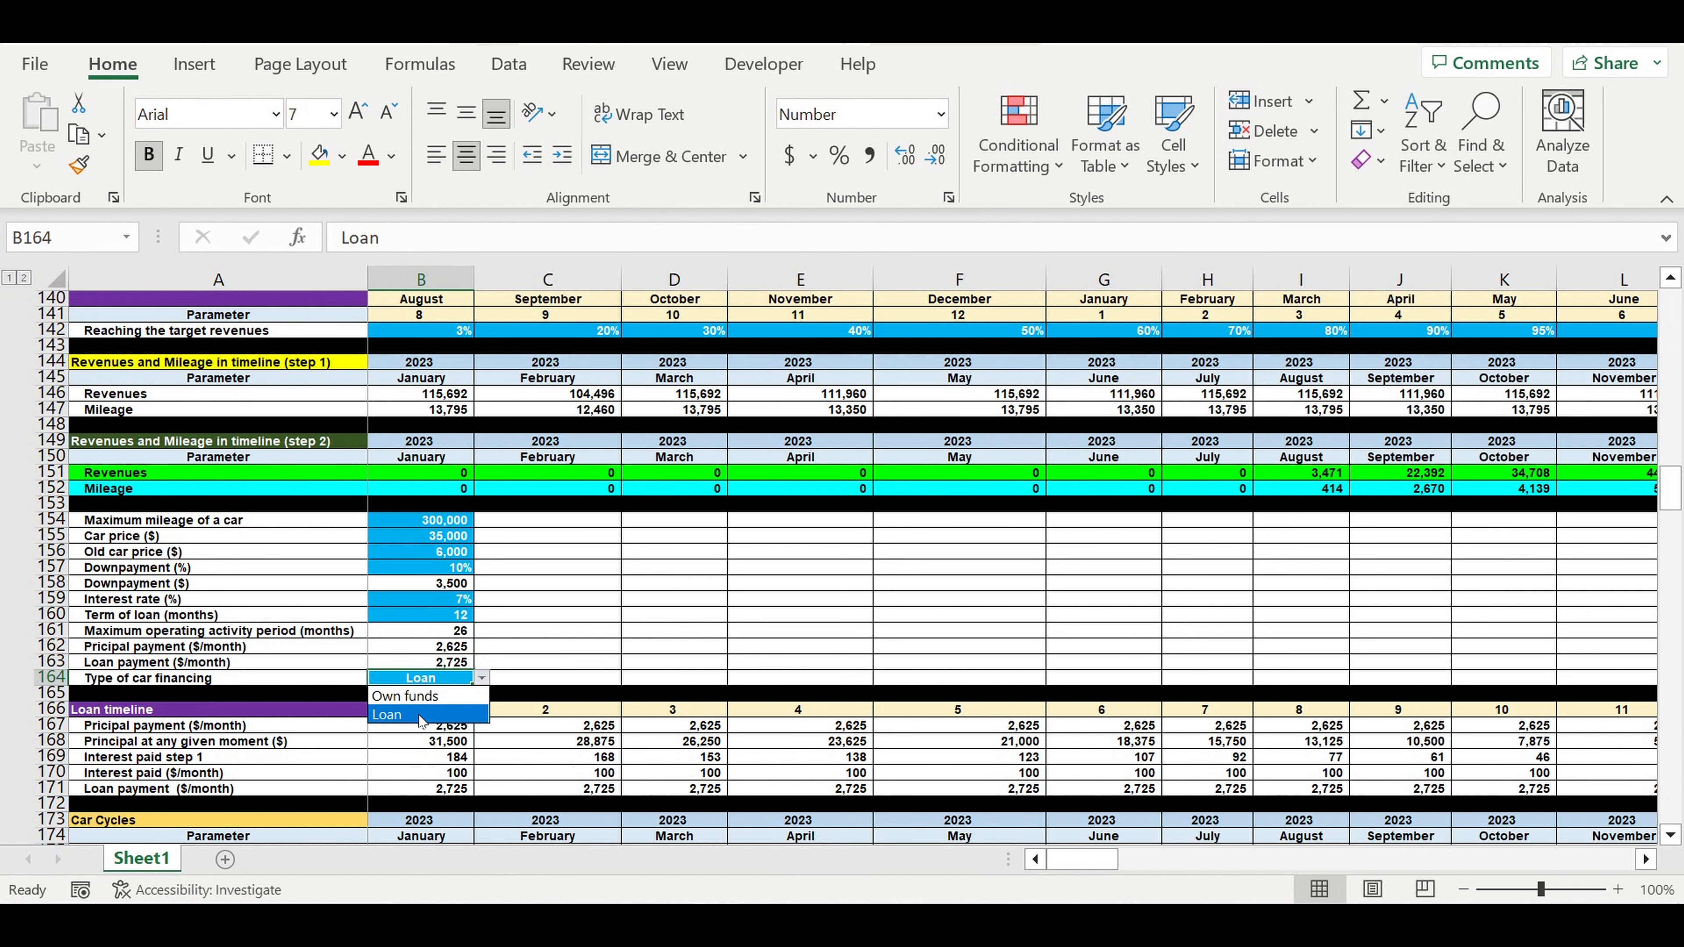
{"action": "key", "text": "Escape"}
Examine the Periodic dealership maintenance table's mileage intervals and service costs, together with its maintenance coefficient
{"action": "scroll", "coordinate": [697, 624], "scroll_direction": "down", "scroll_amount": 1}
{"action": "scroll", "coordinate": [697, 624], "scroll_direction": "down", "scroll_amount": 9}
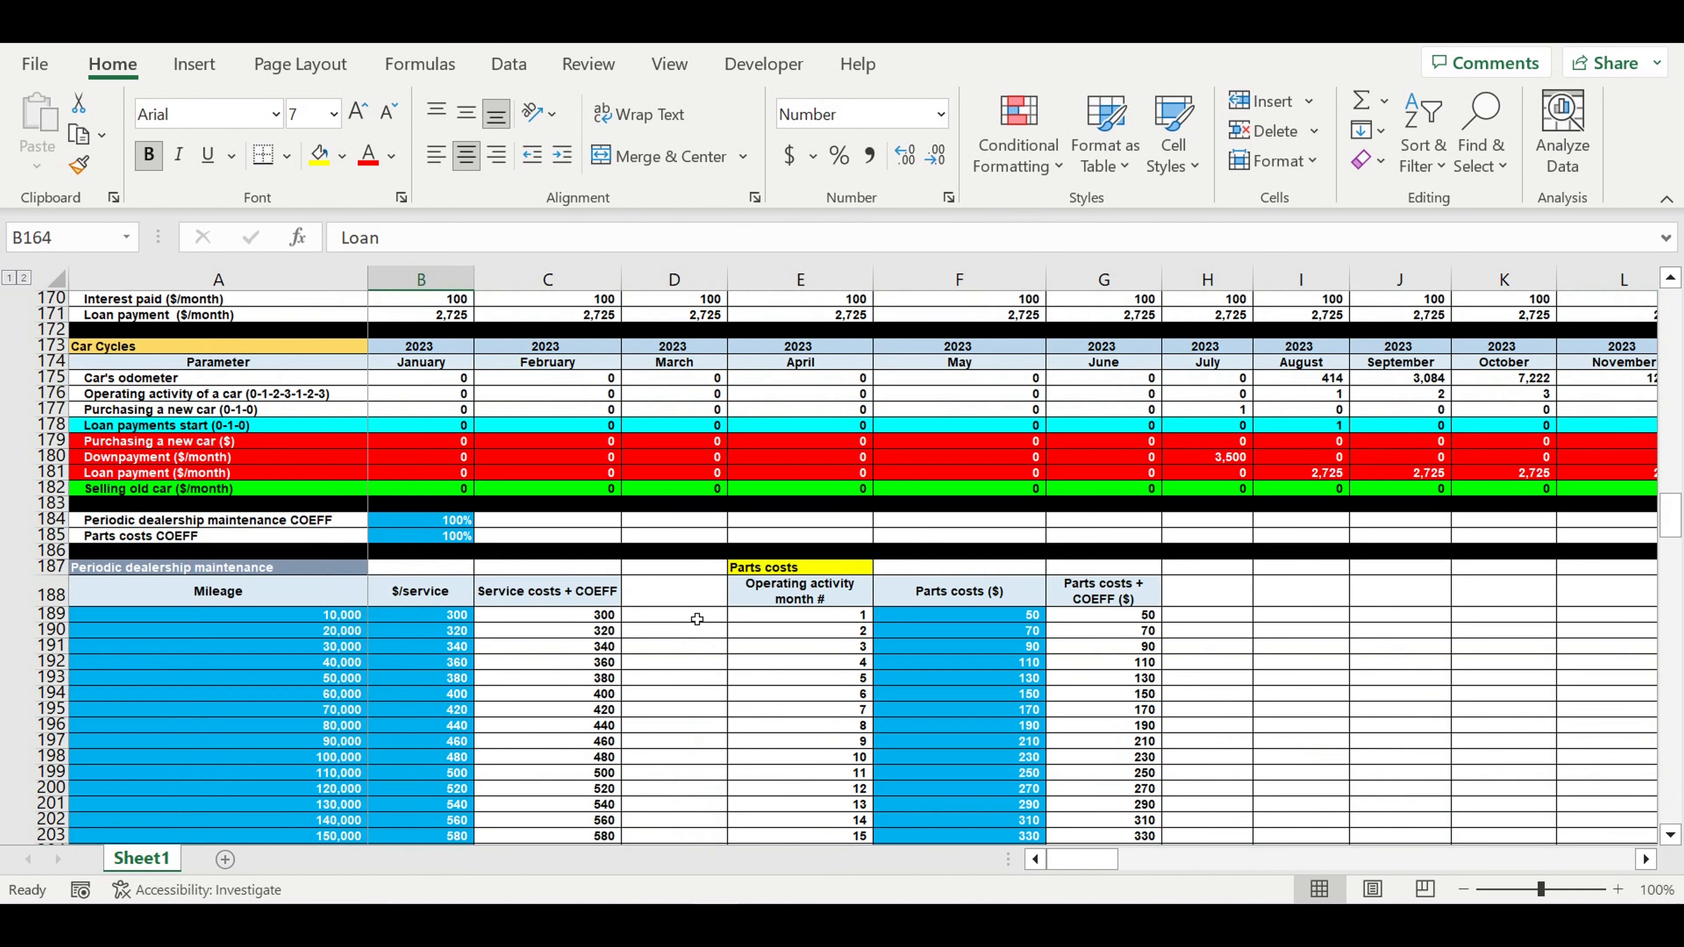
{"action": "scroll", "coordinate": [695, 620], "scroll_direction": "down", "scroll_amount": 4}
{"action": "scroll", "coordinate": [691, 612], "scroll_direction": "up", "scroll_amount": 3}
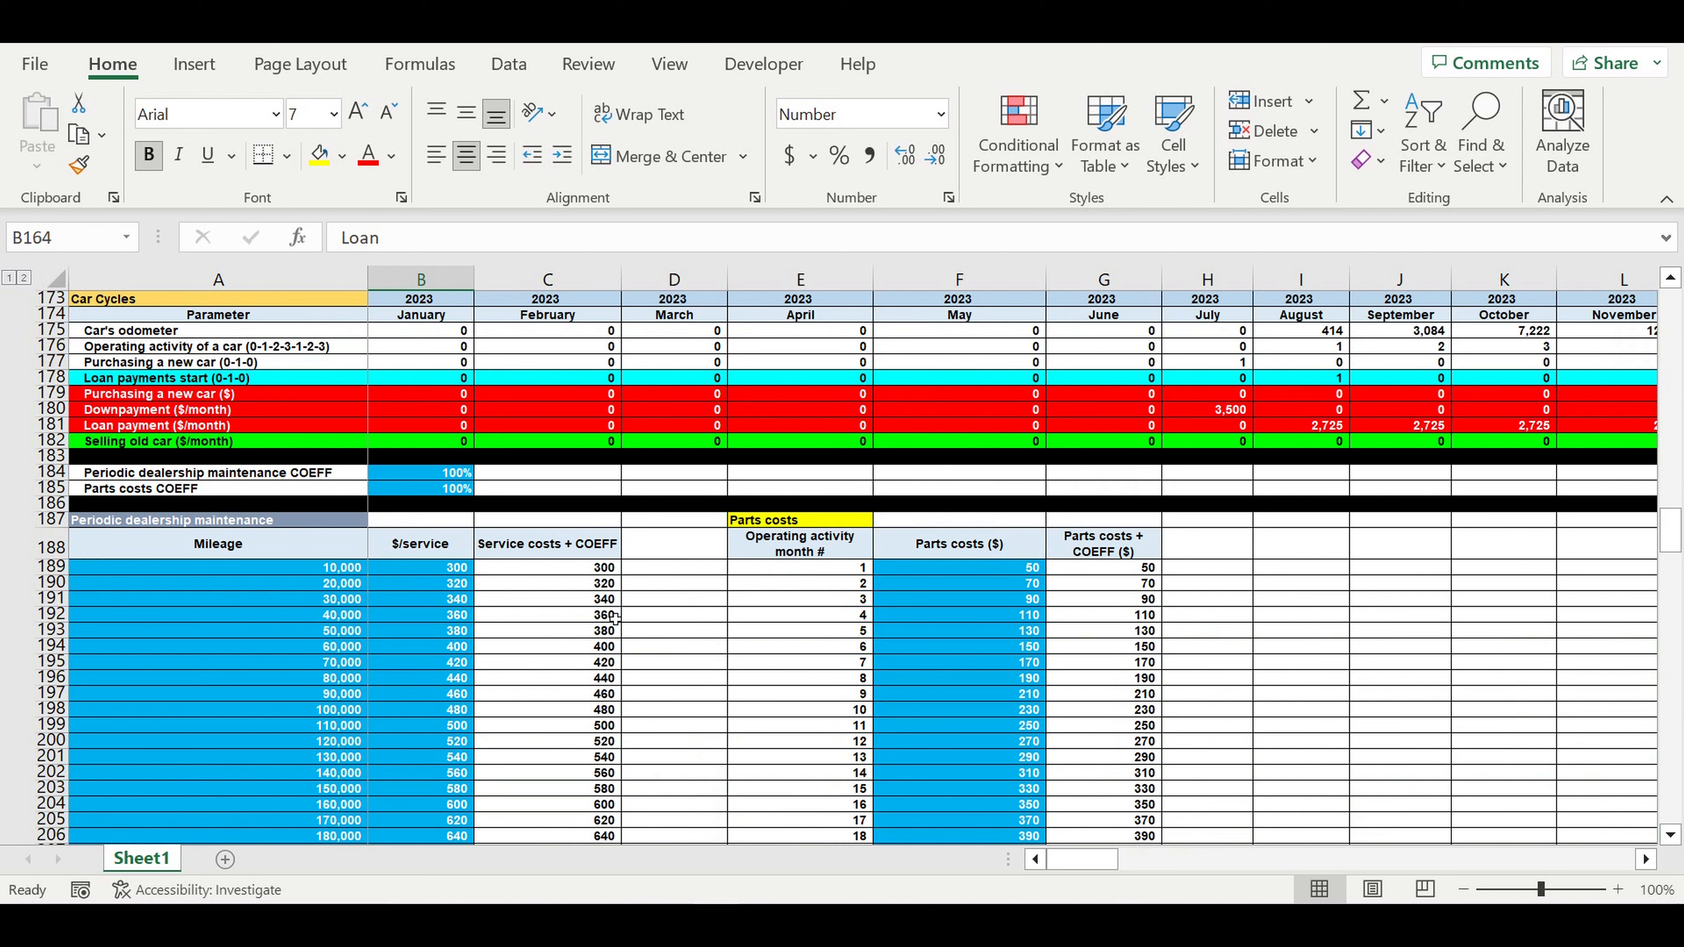
{"action": "left_click", "coordinate": [131, 524]}
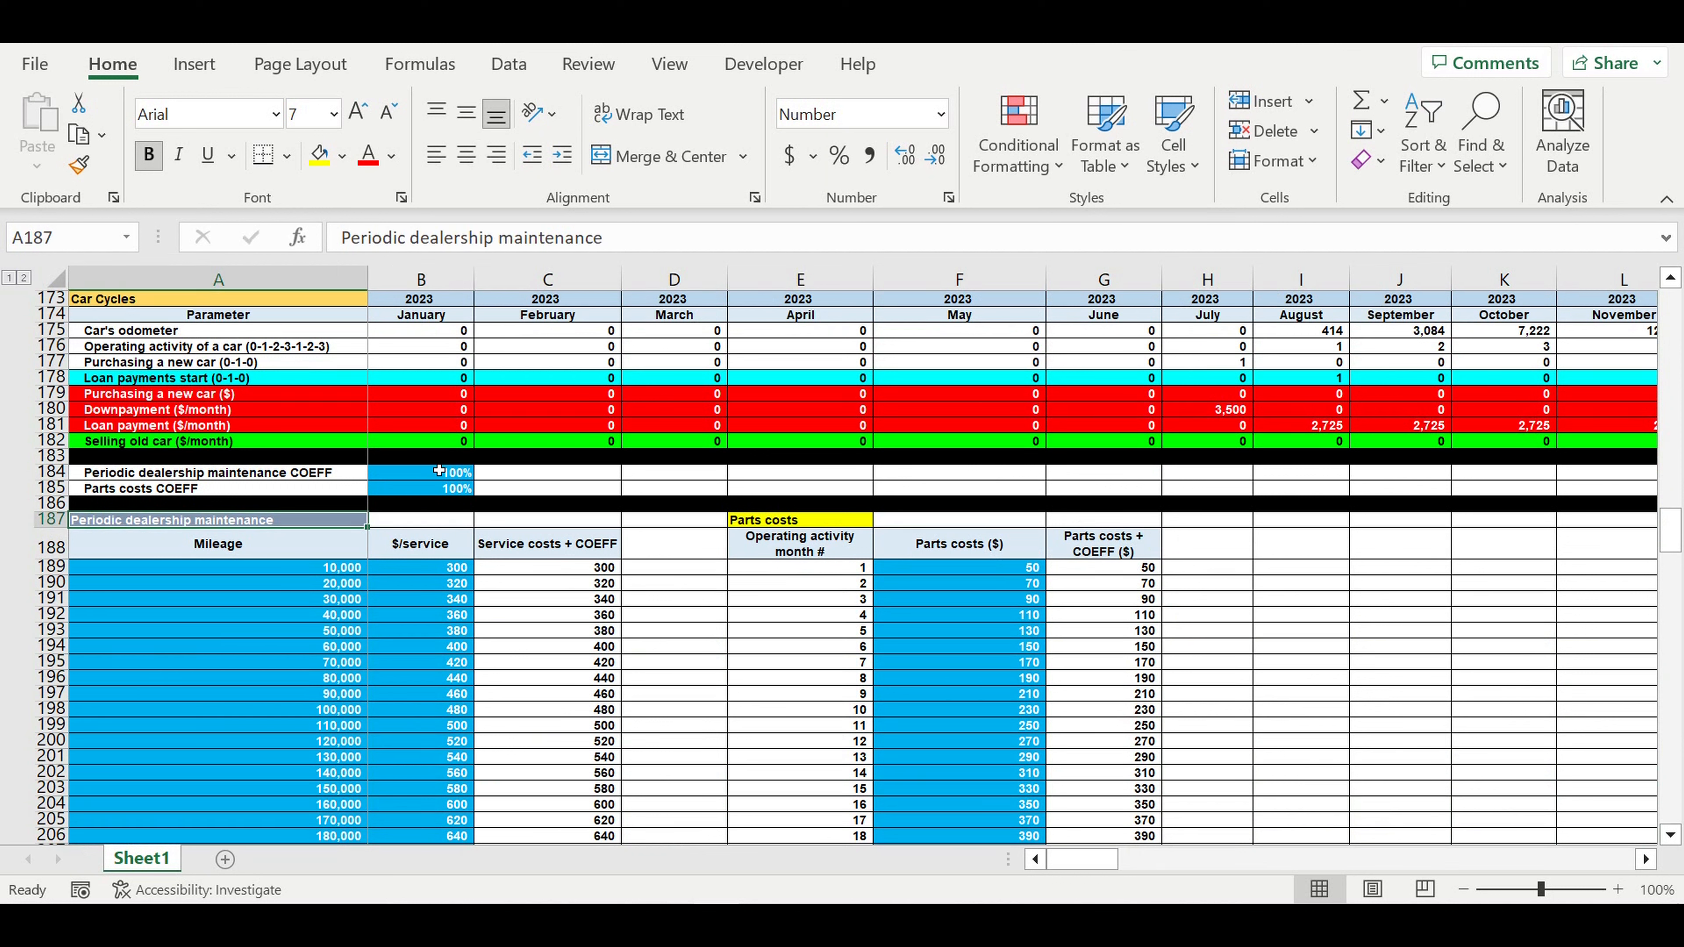
{"action": "left_click", "coordinate": [419, 478]}
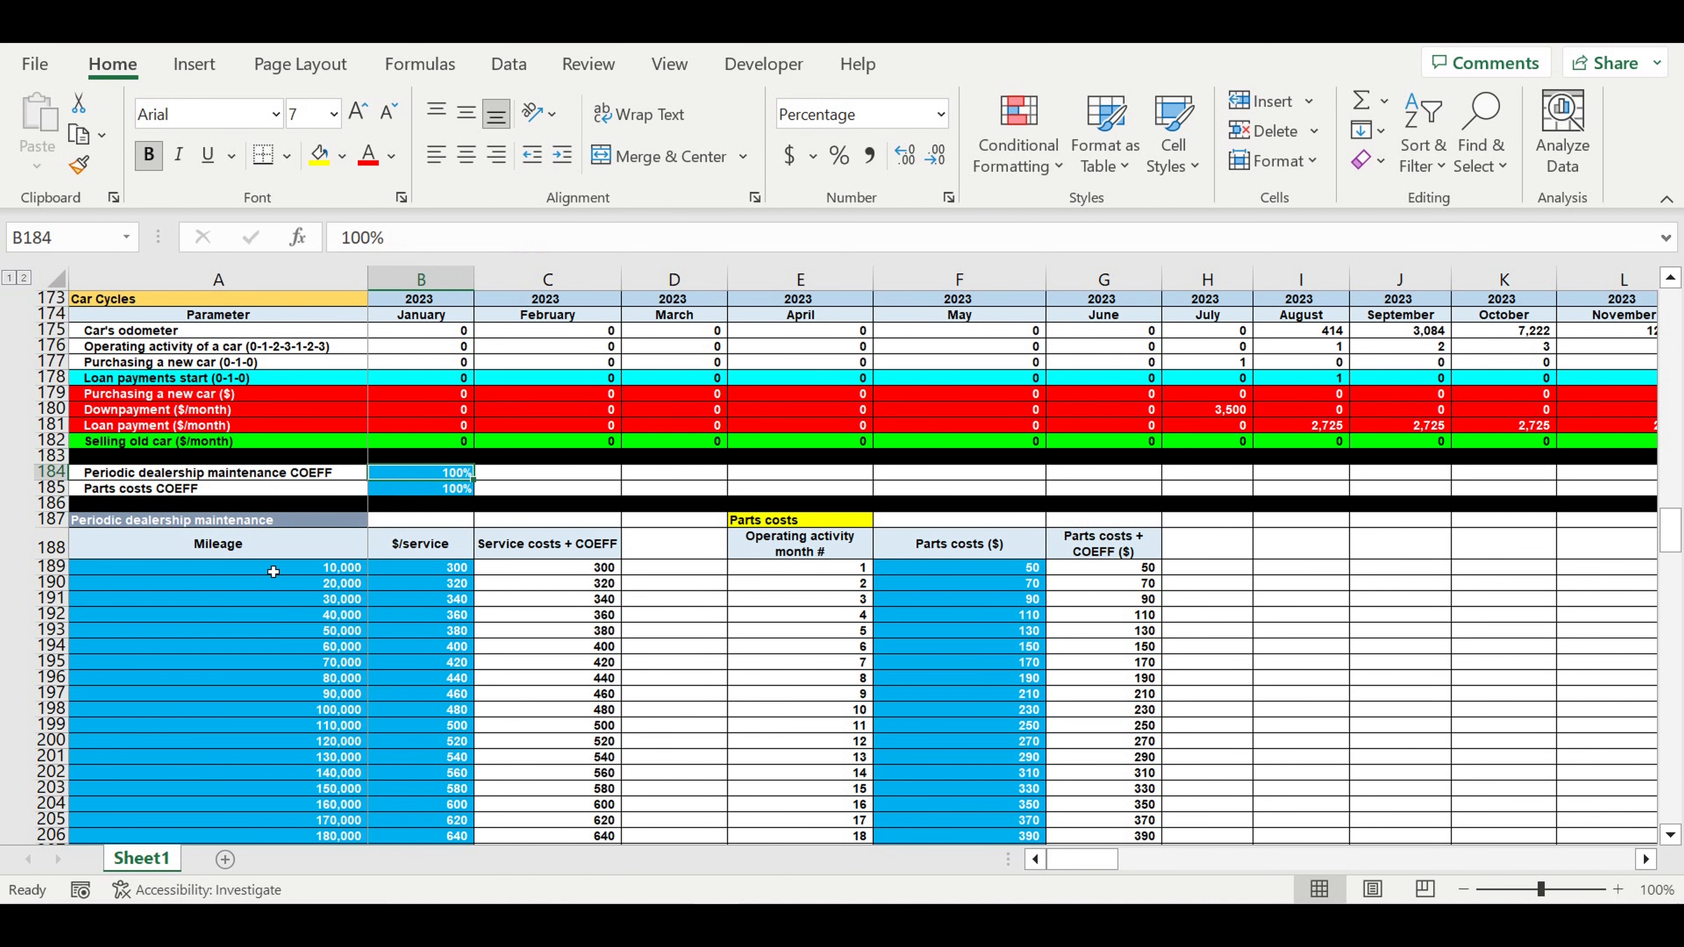
{"action": "left_click_drag", "start_coordinate": [273, 572], "coordinate": [259, 874]}
{"action": "left_click_drag", "start_coordinate": [432, 496], "coordinate": [437, 820]}
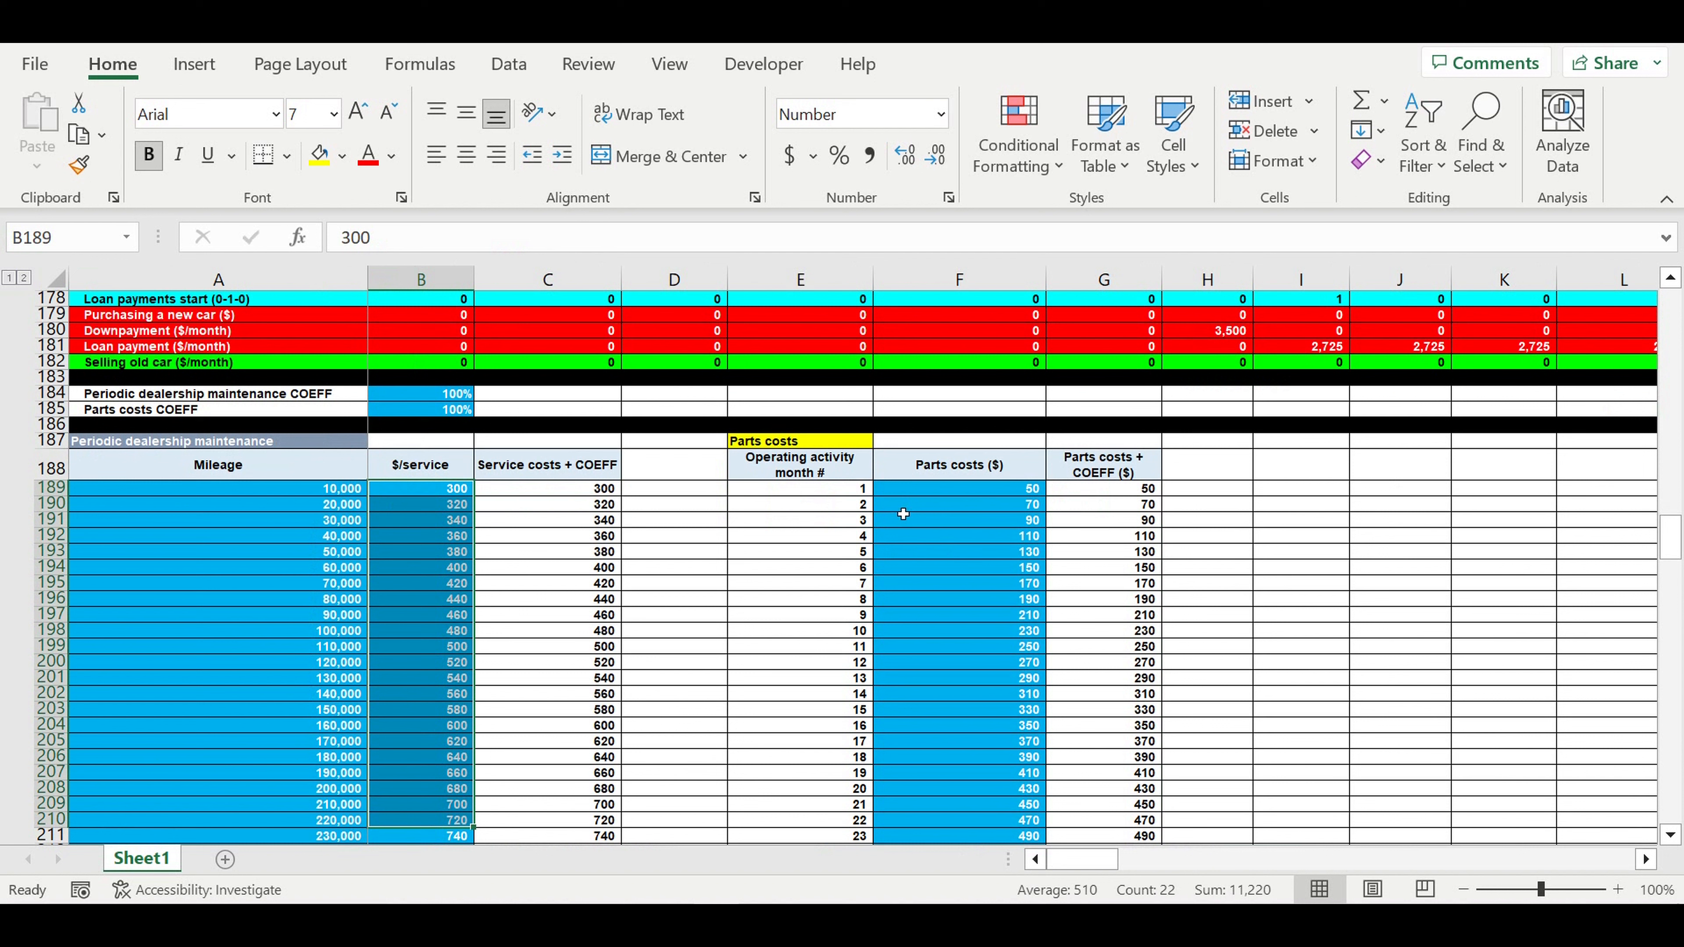
Examine the Parts costs table's operating activity months, monthly parts costs and the coefficient-adjusted costs column
{"action": "left_click_drag", "start_coordinate": [844, 491], "coordinate": [842, 815]}
{"action": "left_click_drag", "start_coordinate": [987, 496], "coordinate": [986, 818]}
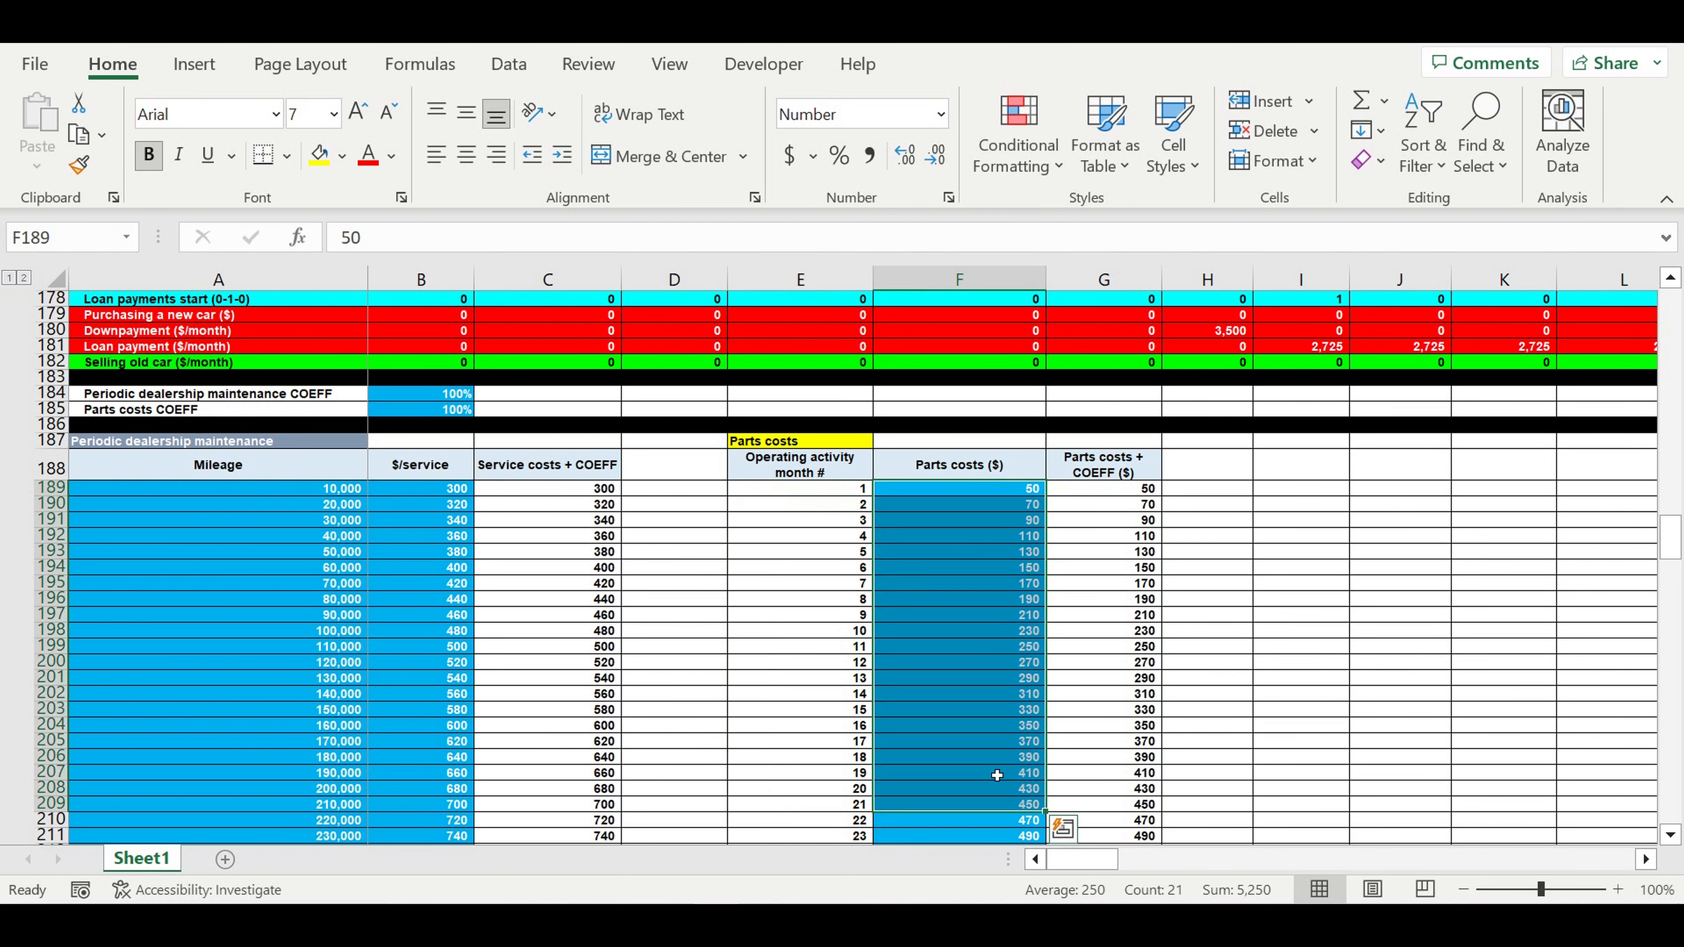
{"action": "left_click", "coordinate": [794, 437]}
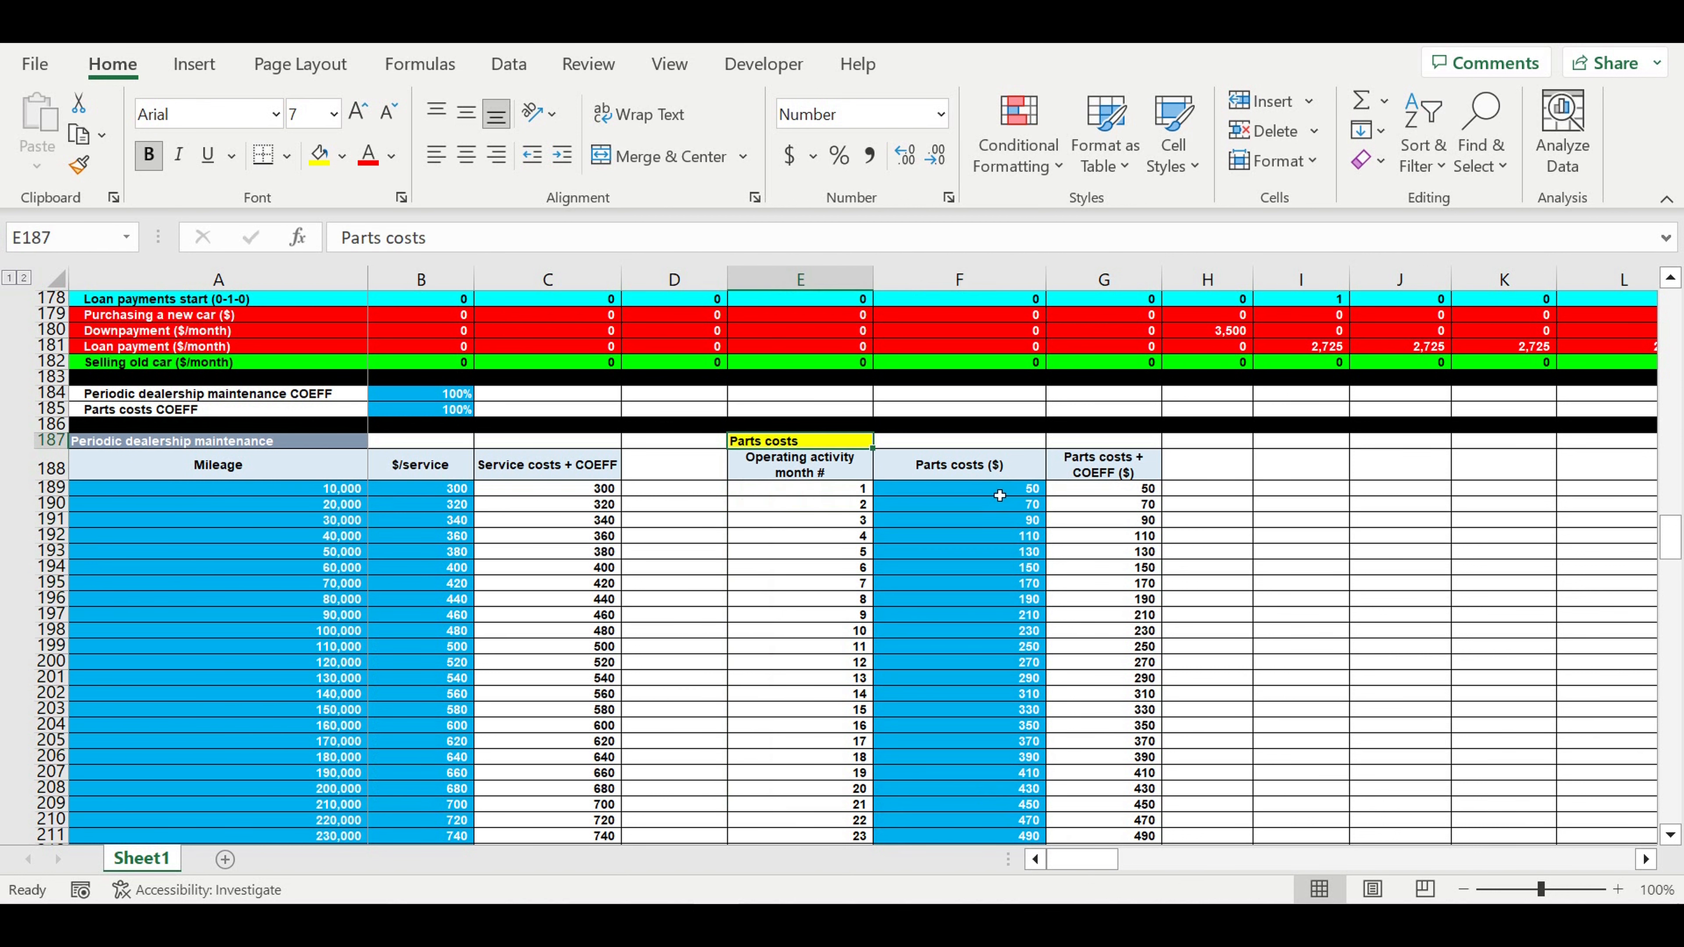
{"action": "left_click_drag", "start_coordinate": [1010, 496], "coordinate": [955, 788]}
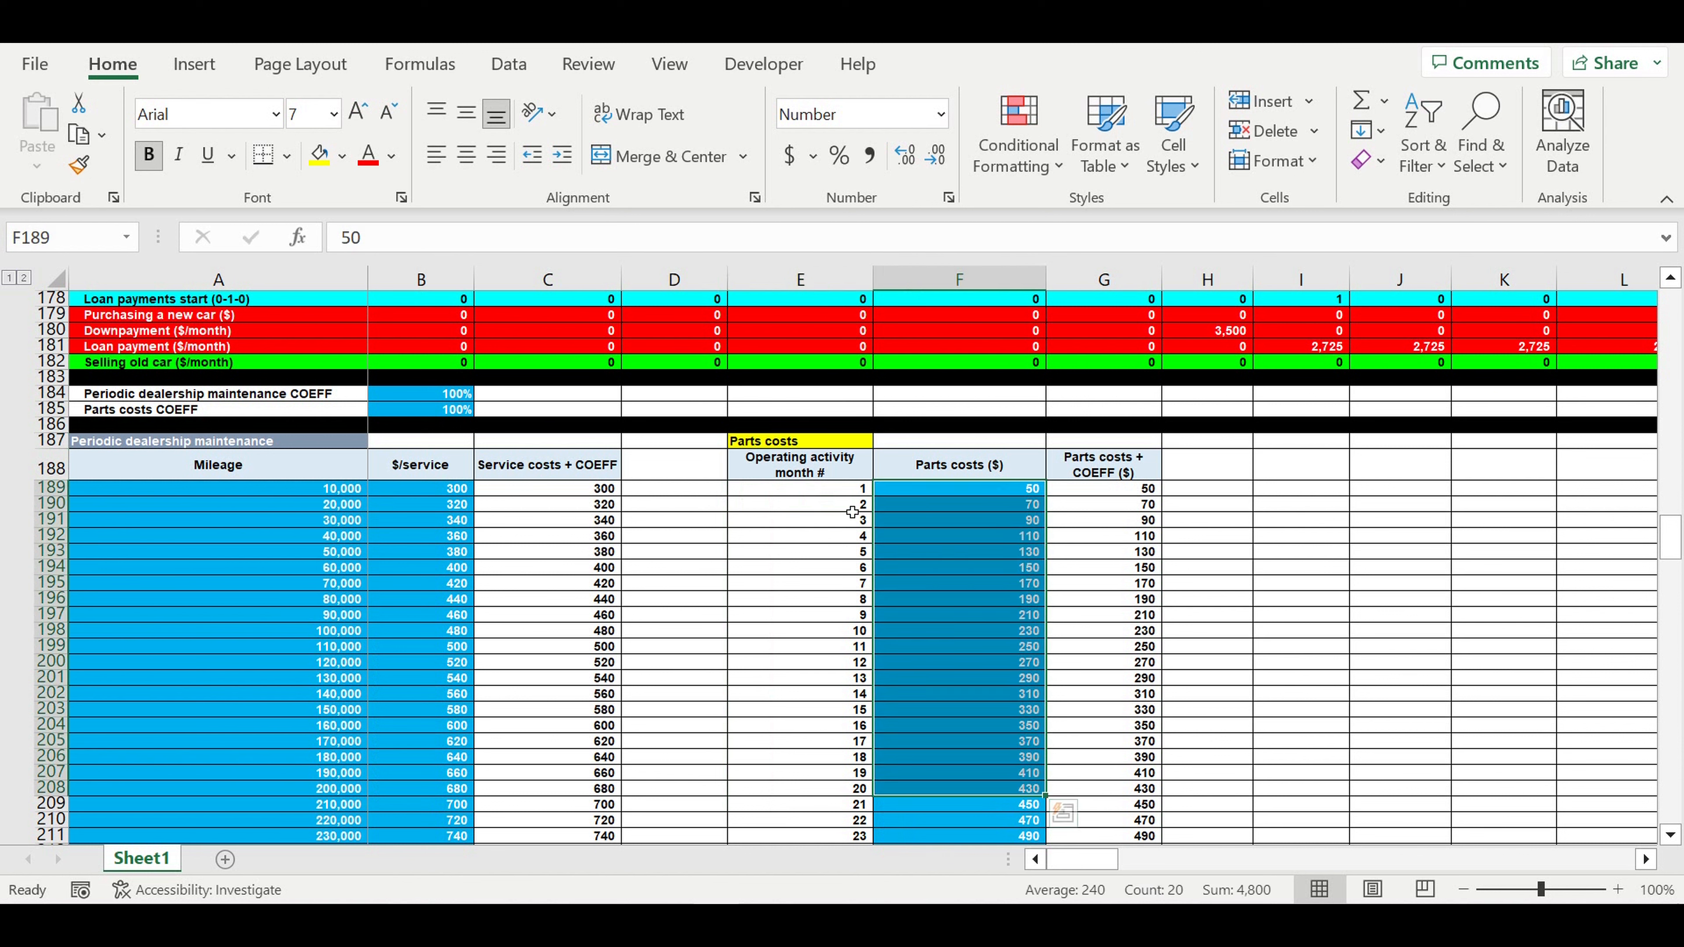
{"action": "left_click_drag", "start_coordinate": [842, 498], "coordinate": [855, 678]}
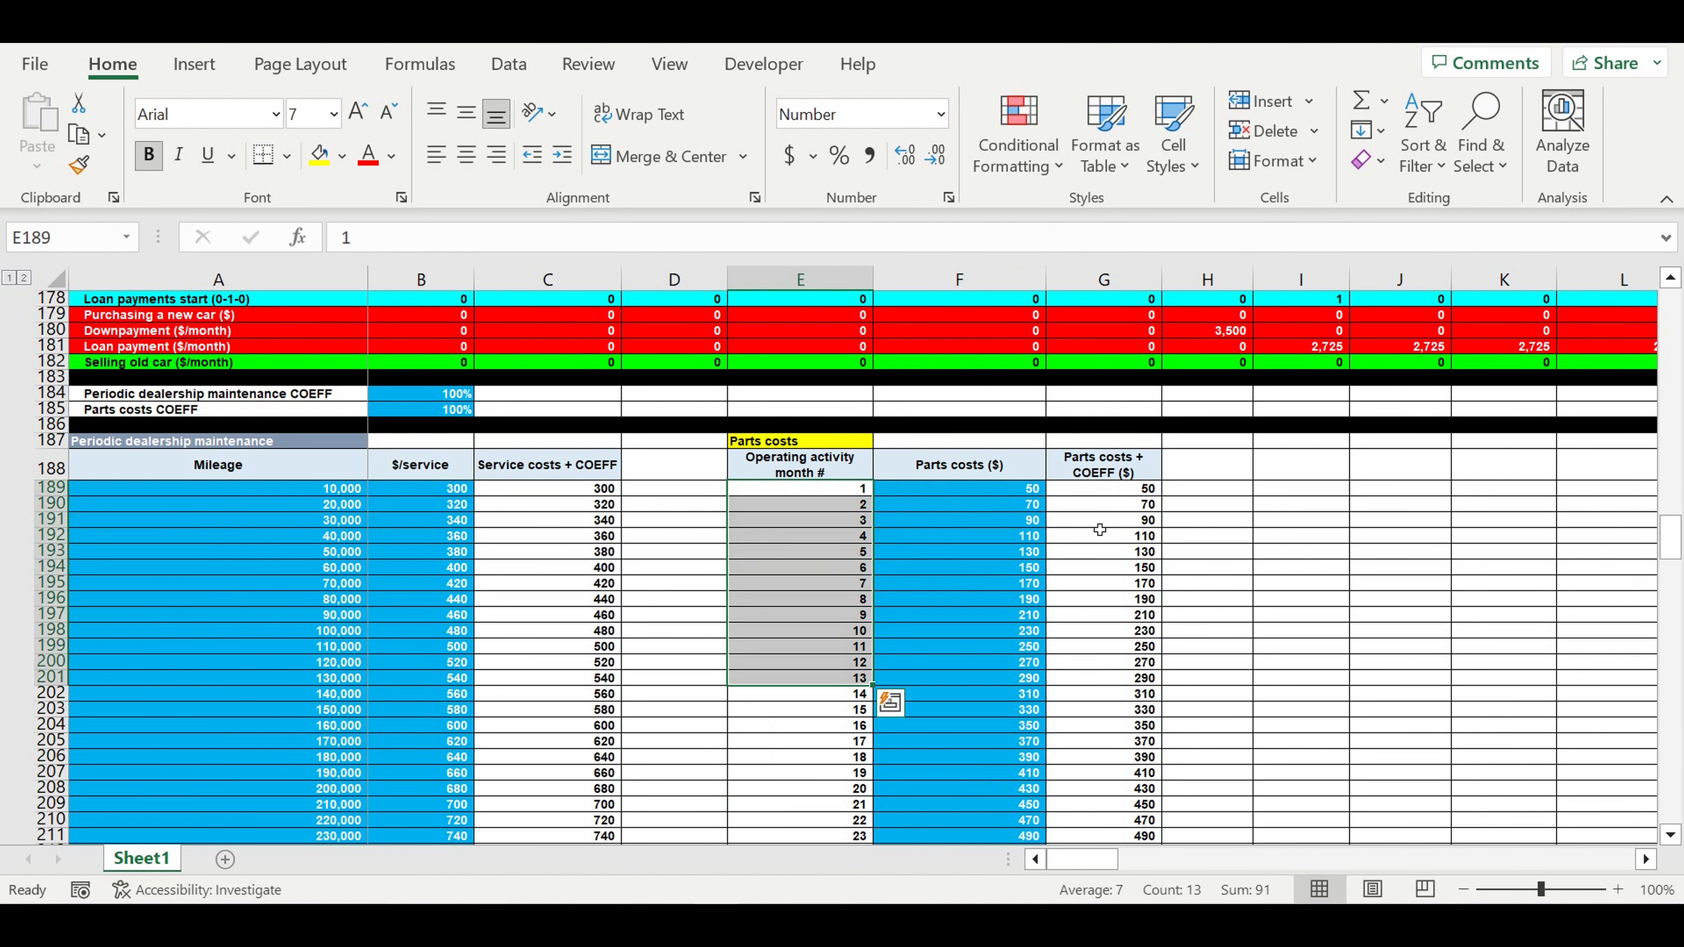
{"action": "left_click", "coordinate": [1121, 632]}
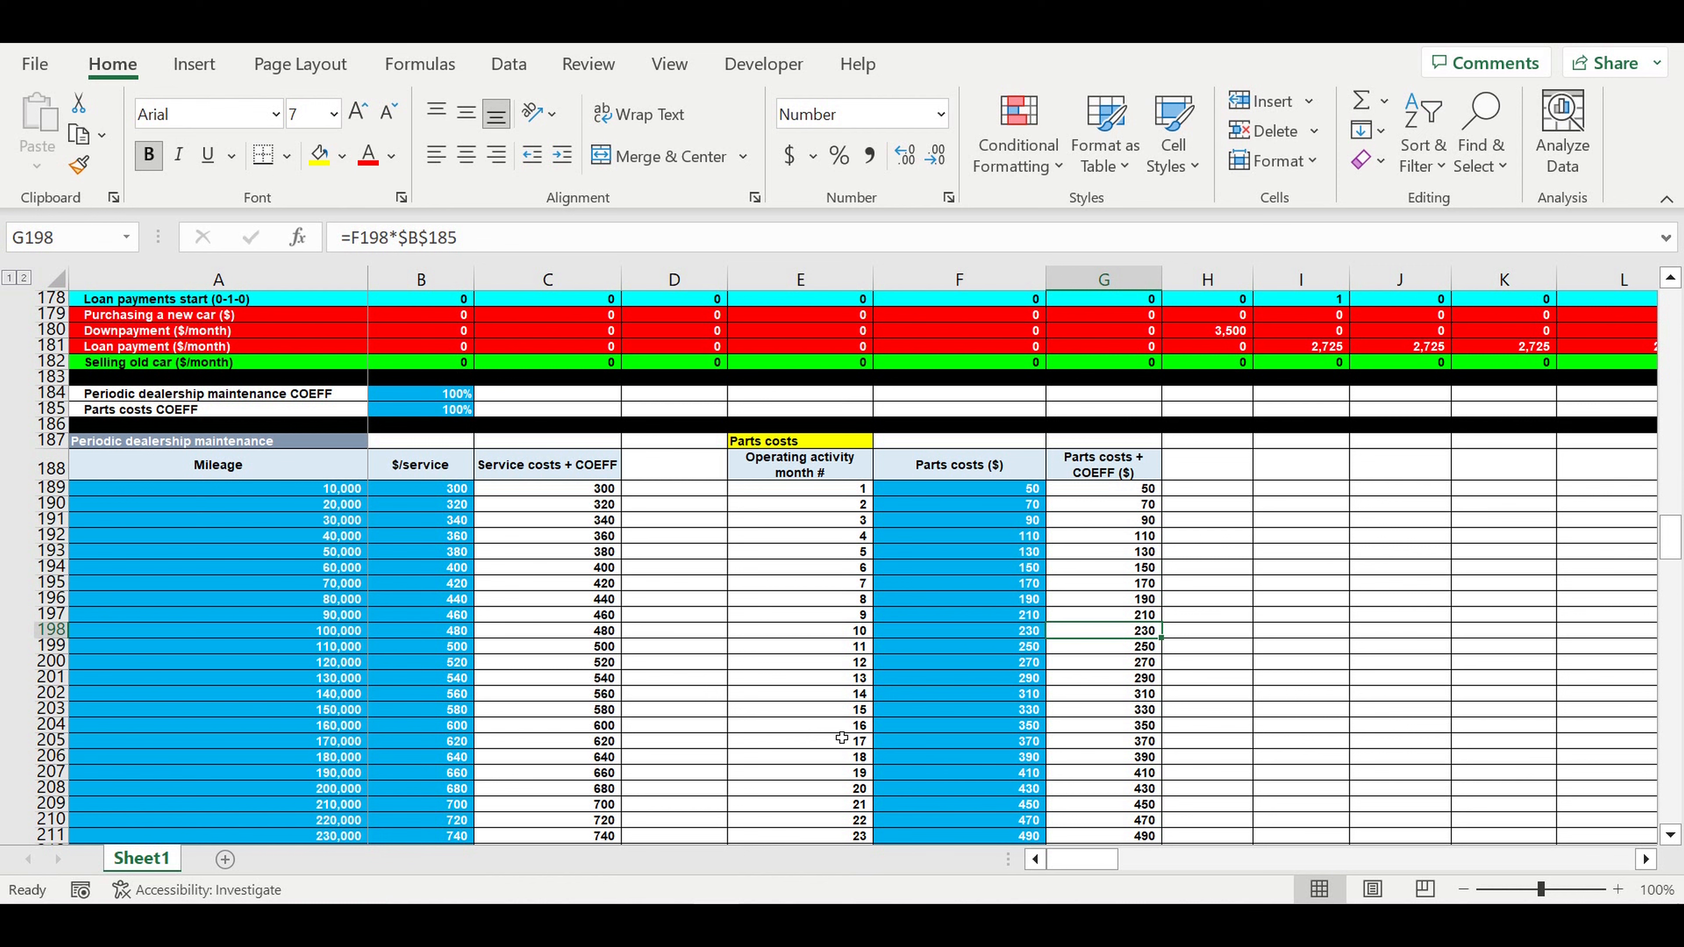
Compare the monthly parts costs with the Parts costs COEFF input and the adjusted costs that depend on it
{"action": "scroll", "coordinate": [829, 630], "scroll_direction": "down", "scroll_amount": 1}
{"action": "left_click_drag", "start_coordinate": [846, 522], "coordinate": [845, 804]}
{"action": "left_click_drag", "start_coordinate": [985, 472], "coordinate": [975, 772]}
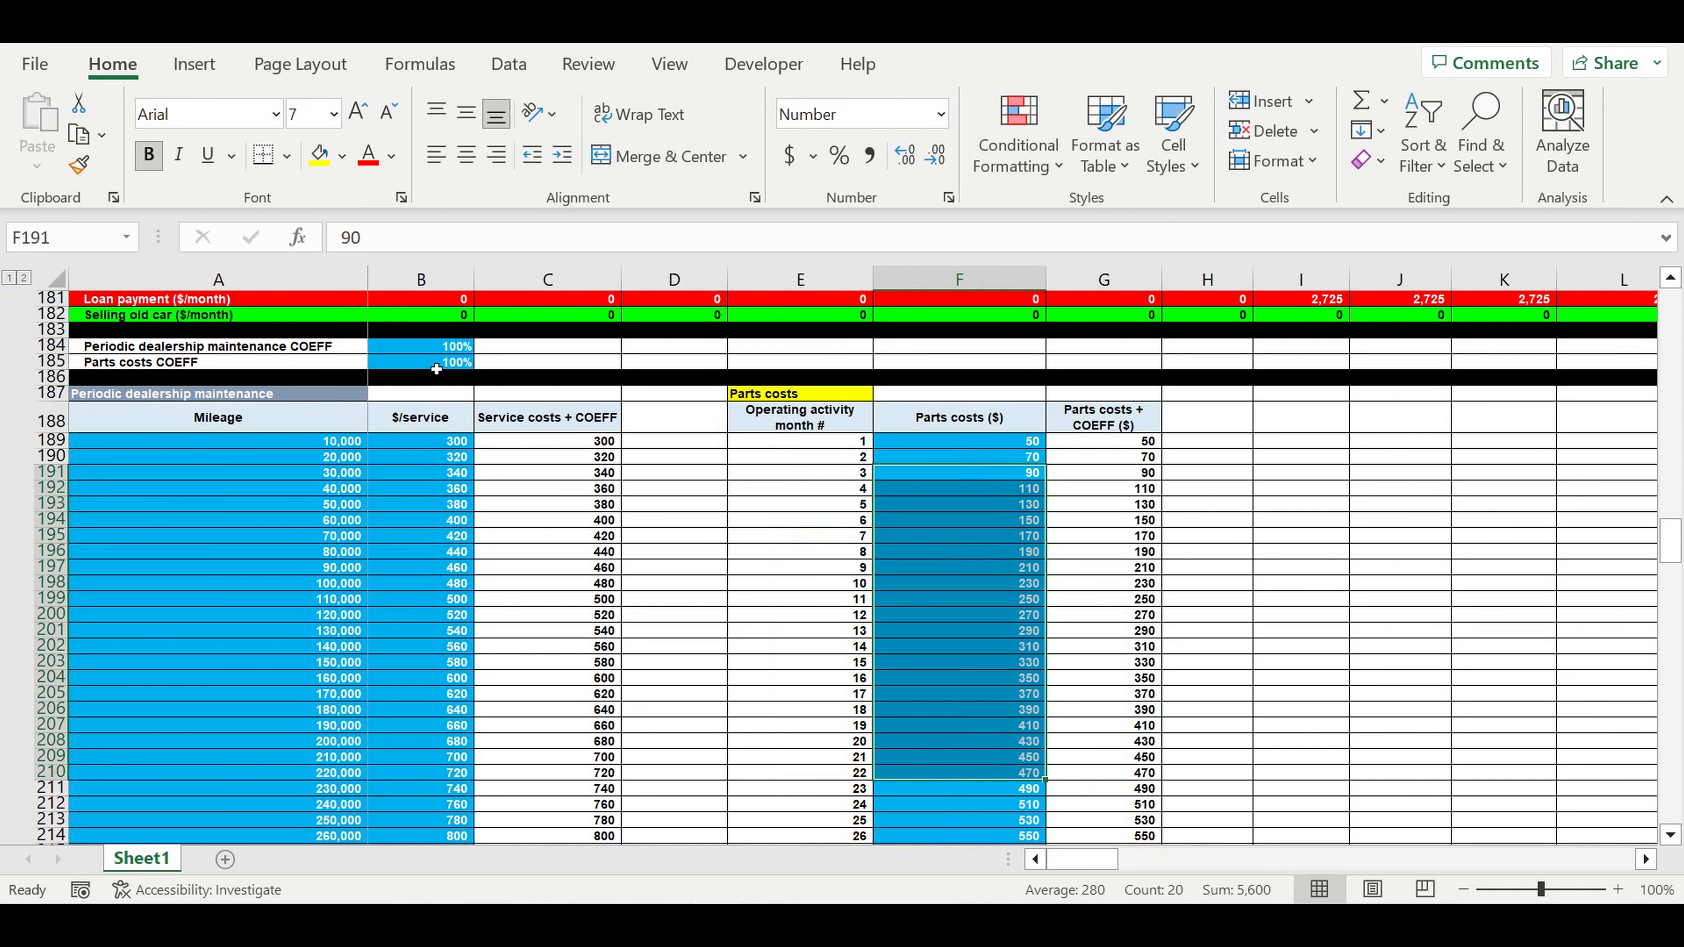
{"action": "left_click", "coordinate": [436, 366]}
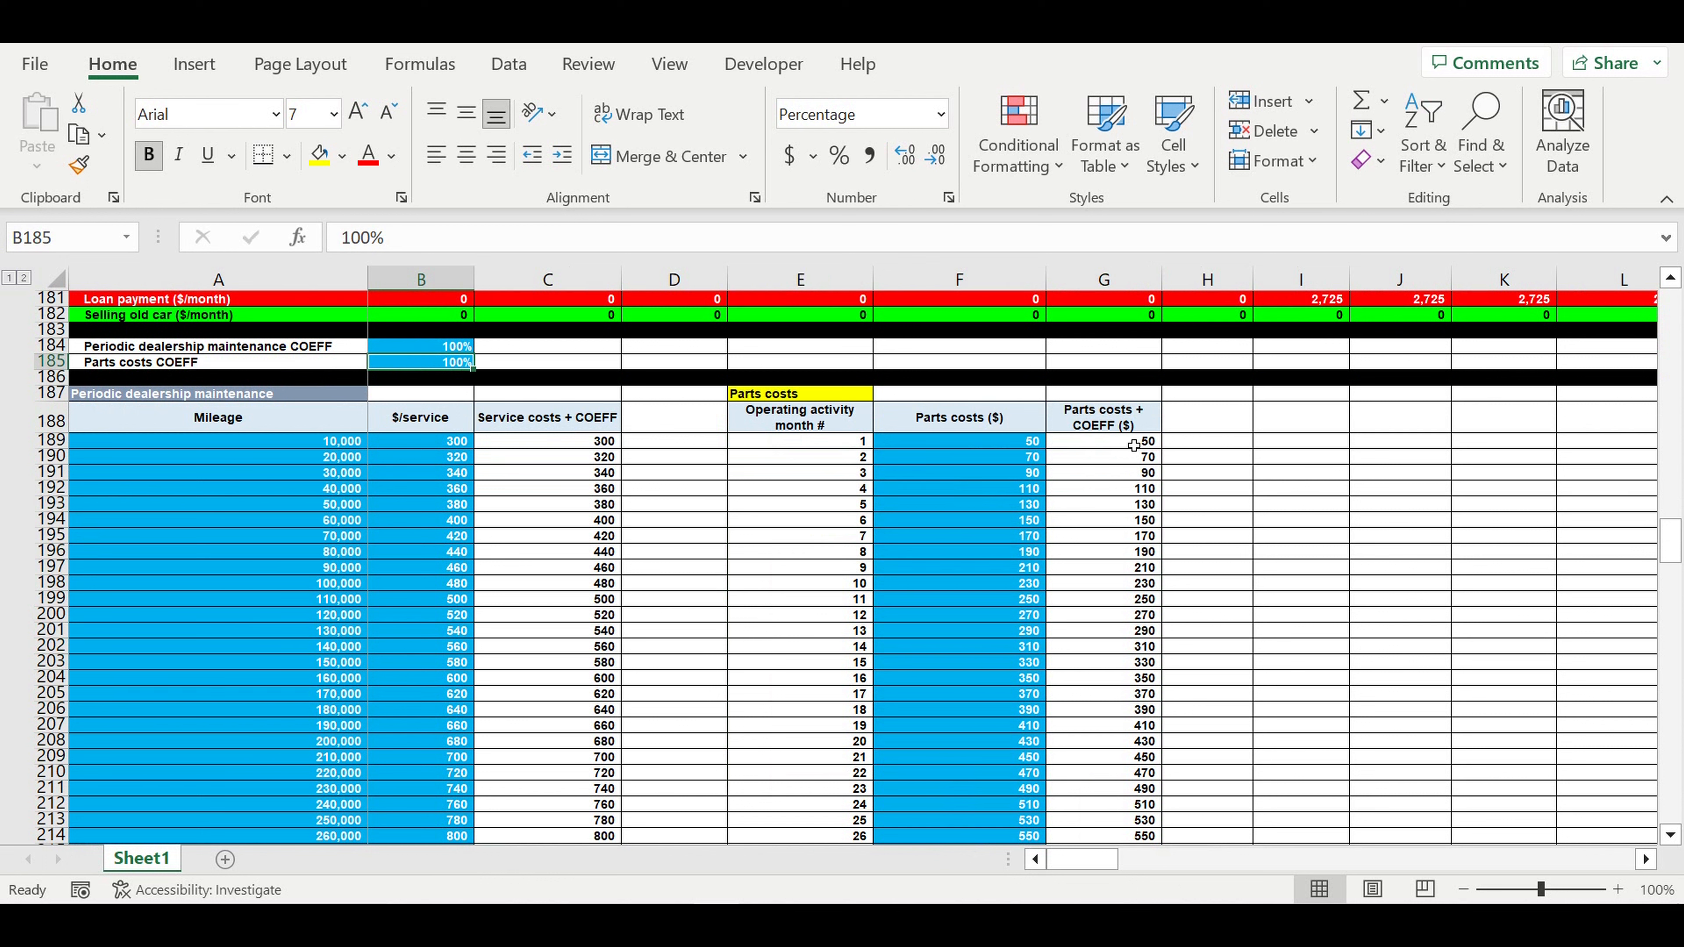
{"action": "left_click_drag", "start_coordinate": [1134, 446], "coordinate": [1156, 728]}
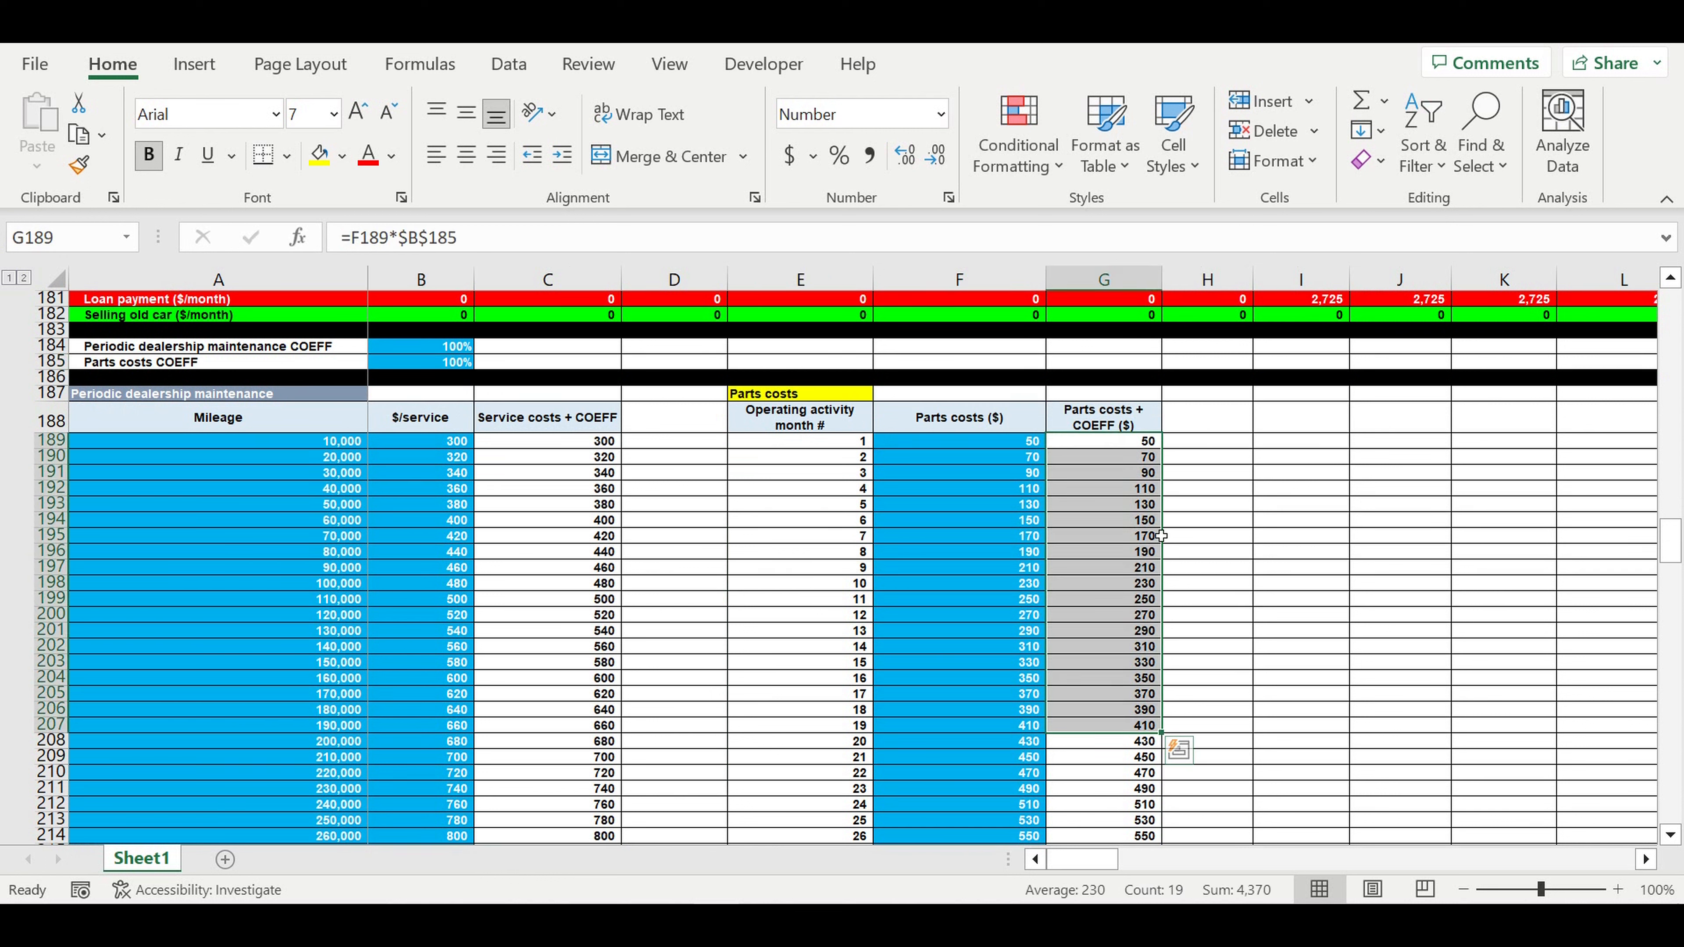
{"action": "left_click_drag", "start_coordinate": [997, 442], "coordinate": [995, 741]}
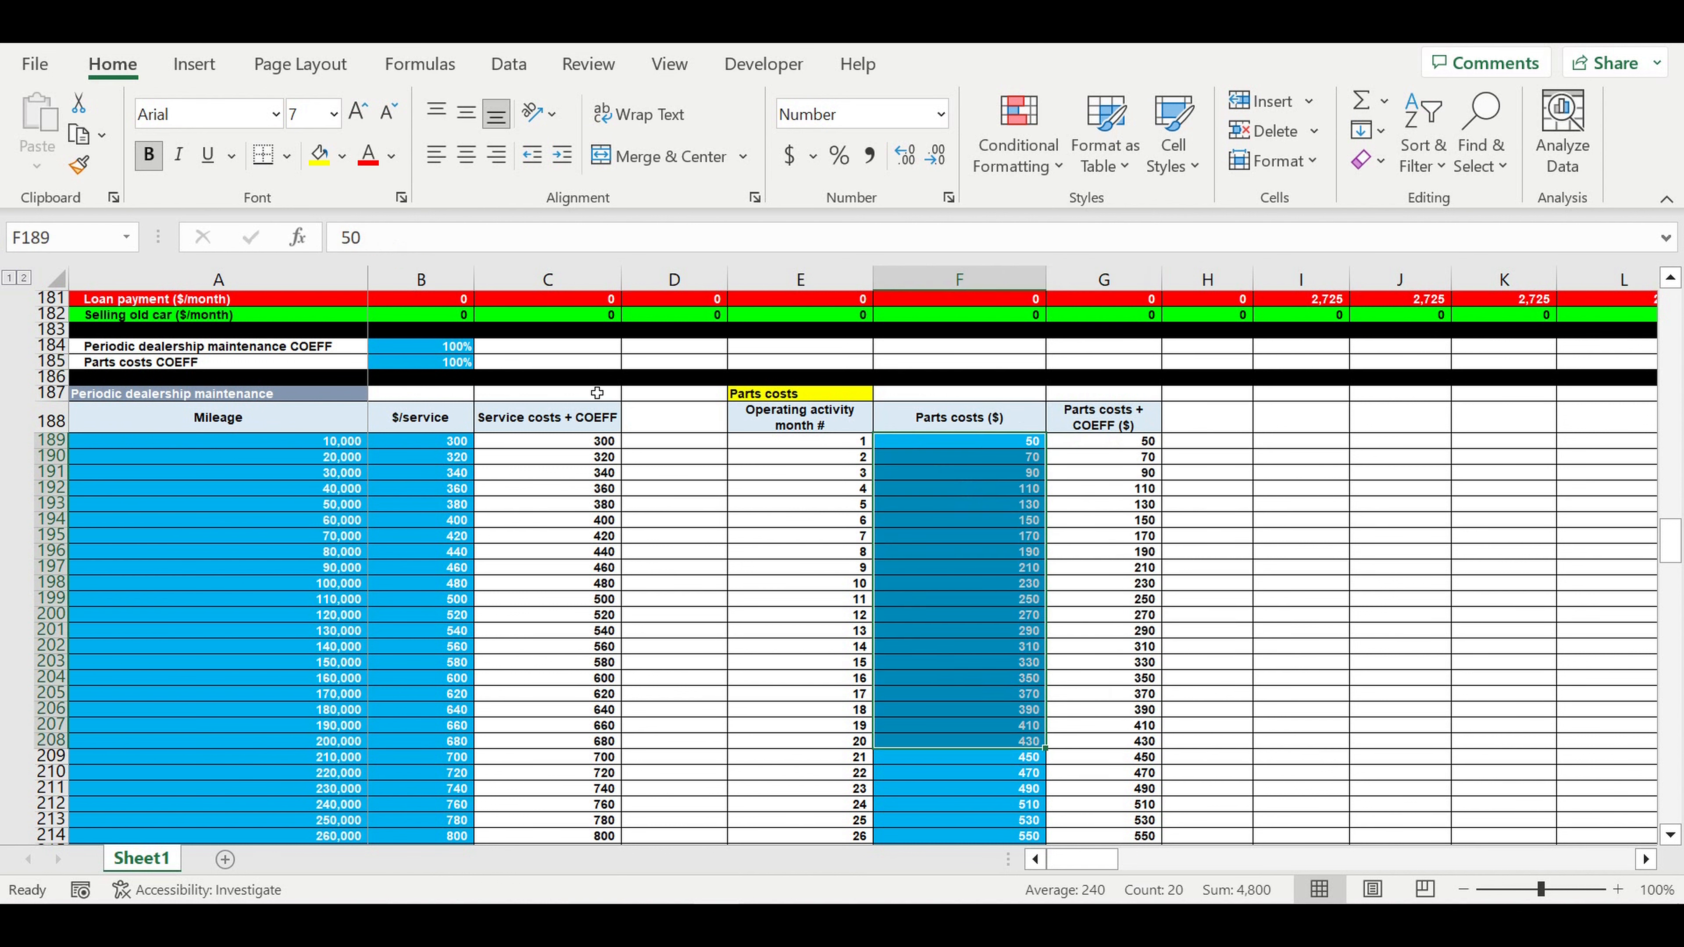
{"action": "left_click", "coordinate": [452, 367]}
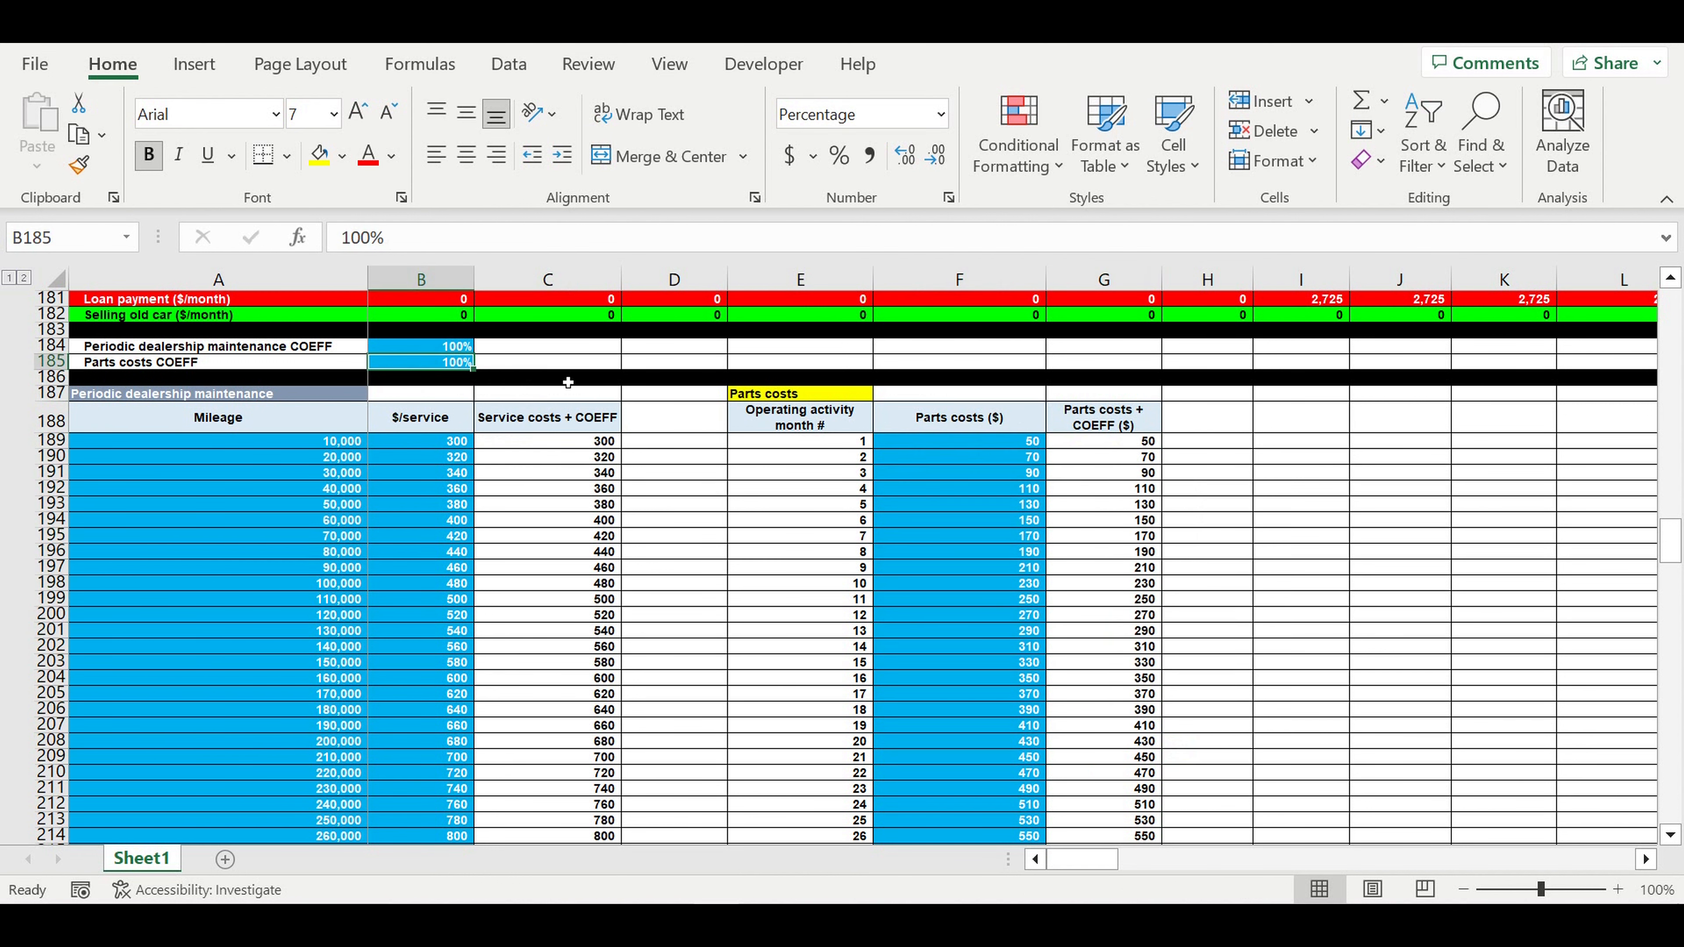
Examine the Primary investment plan's item names, monthly investment amounts before launch, and the operating activity start column
{"action": "scroll", "coordinate": [625, 522], "scroll_direction": "down", "scroll_amount": 8}
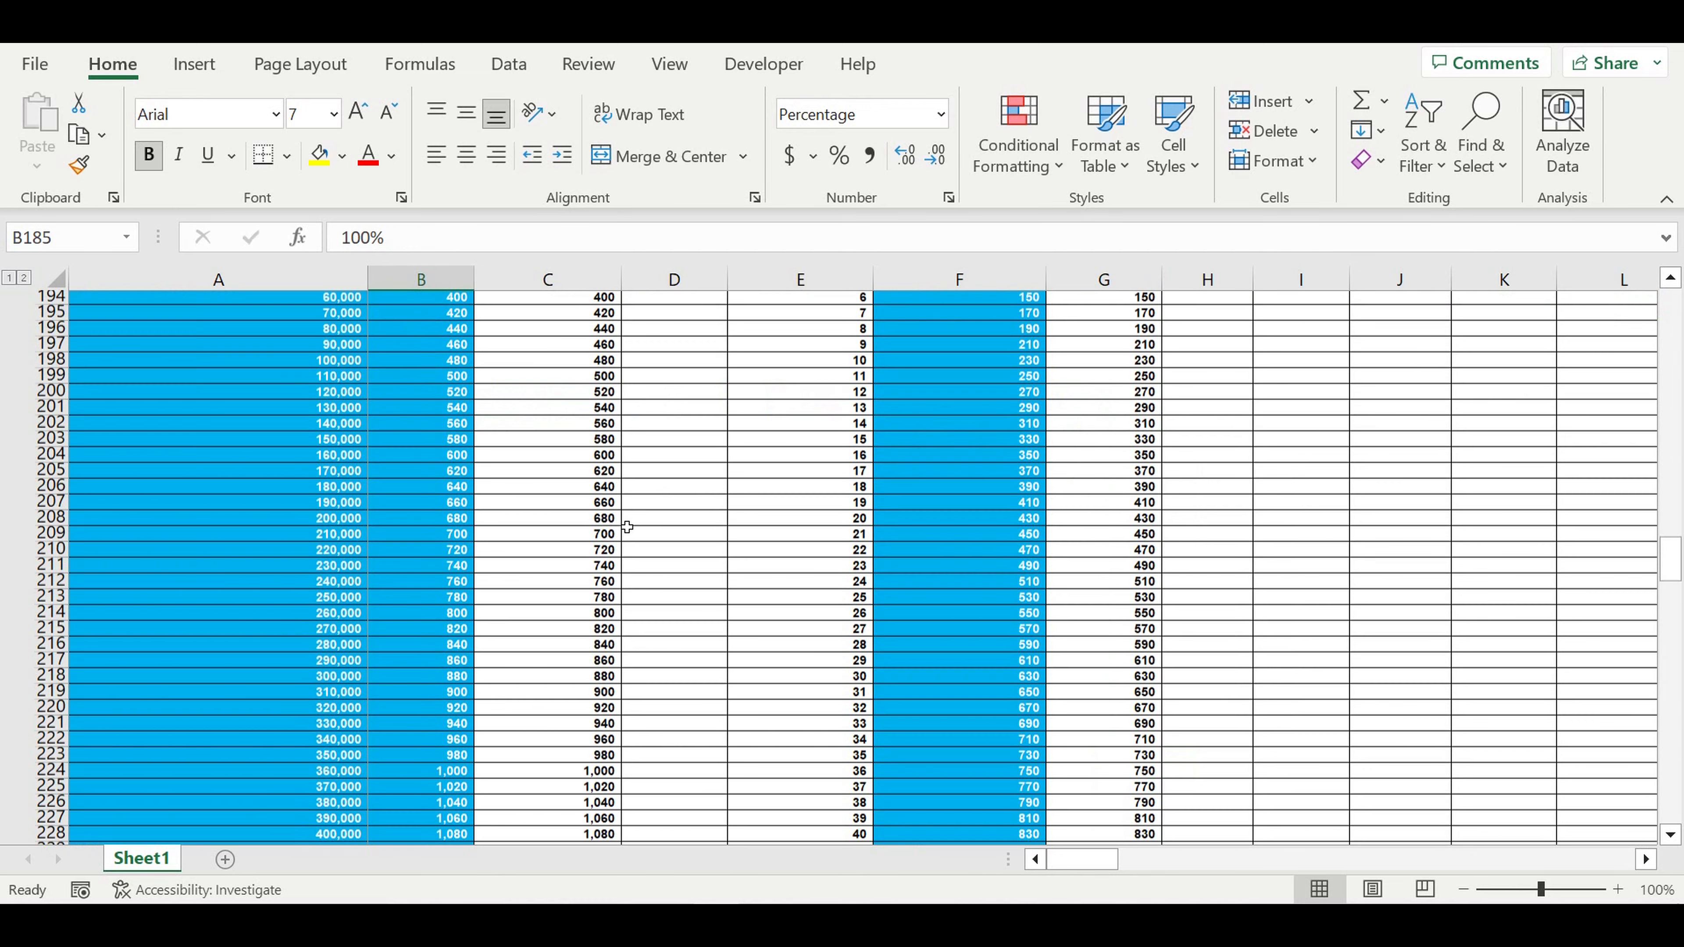
{"action": "scroll", "coordinate": [626, 521], "scroll_direction": "down", "scroll_amount": 8}
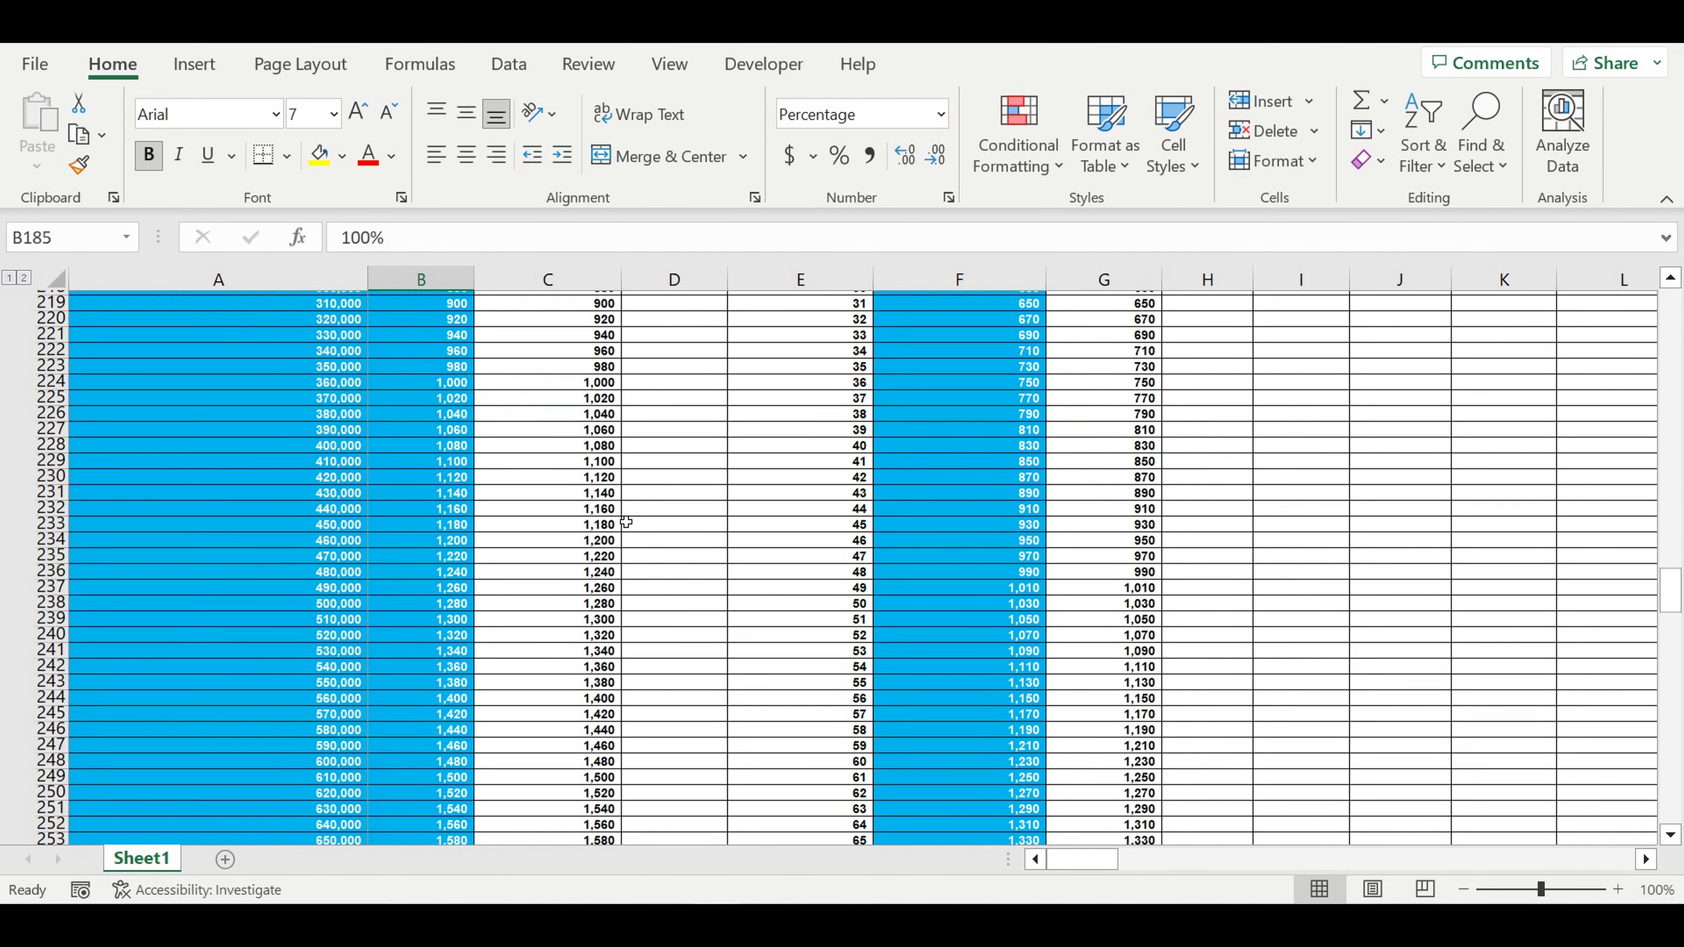
{"action": "scroll", "coordinate": [626, 522], "scroll_direction": "down", "scroll_amount": 9}
{"action": "scroll", "coordinate": [625, 521], "scroll_direction": "down", "scroll_amount": 14}
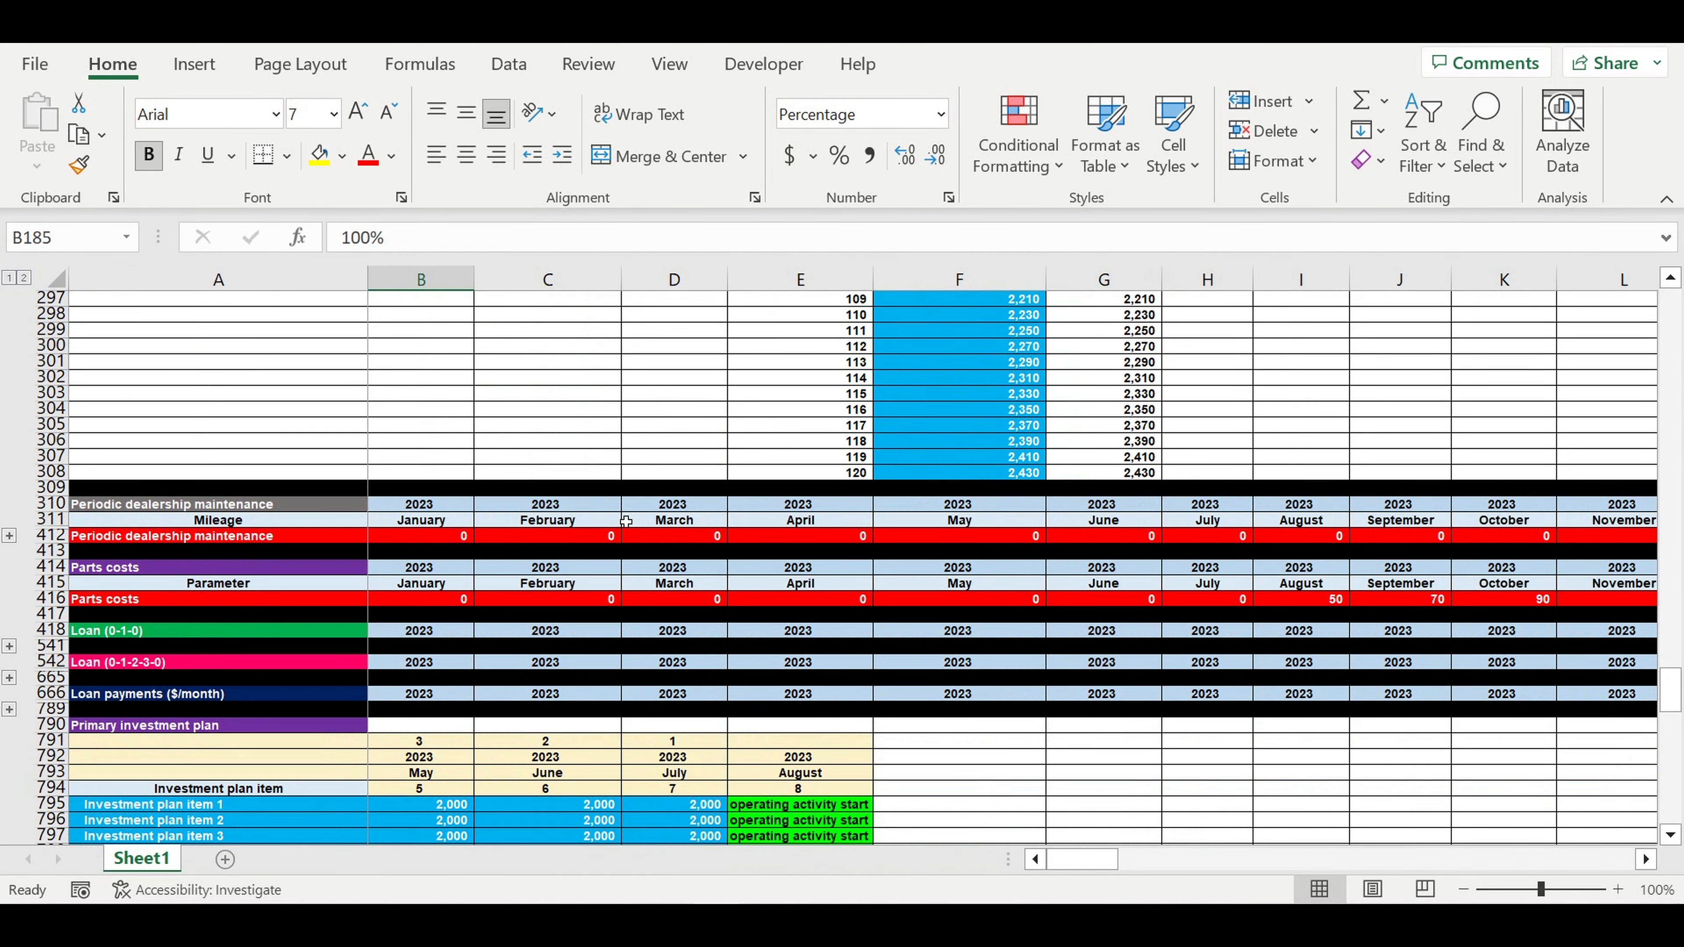
{"action": "scroll", "coordinate": [625, 522], "scroll_direction": "down", "scroll_amount": 5}
{"action": "scroll", "coordinate": [626, 521], "scroll_direction": "down", "scroll_amount": 1}
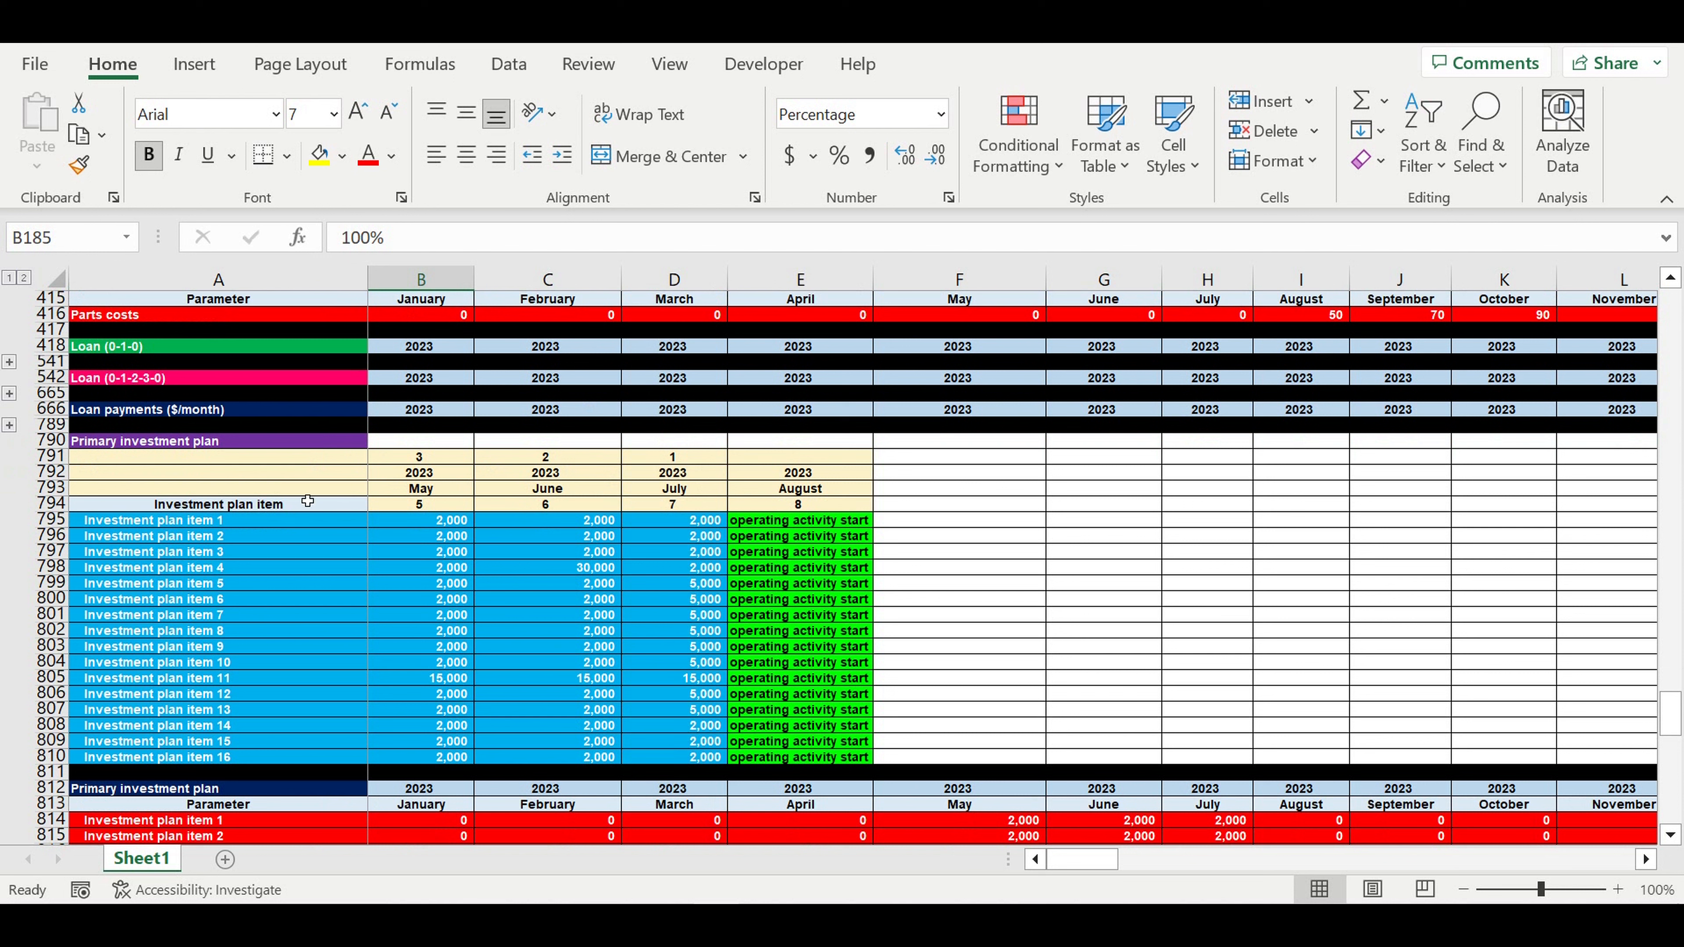
{"action": "left_click_drag", "start_coordinate": [281, 523], "coordinate": [257, 763]}
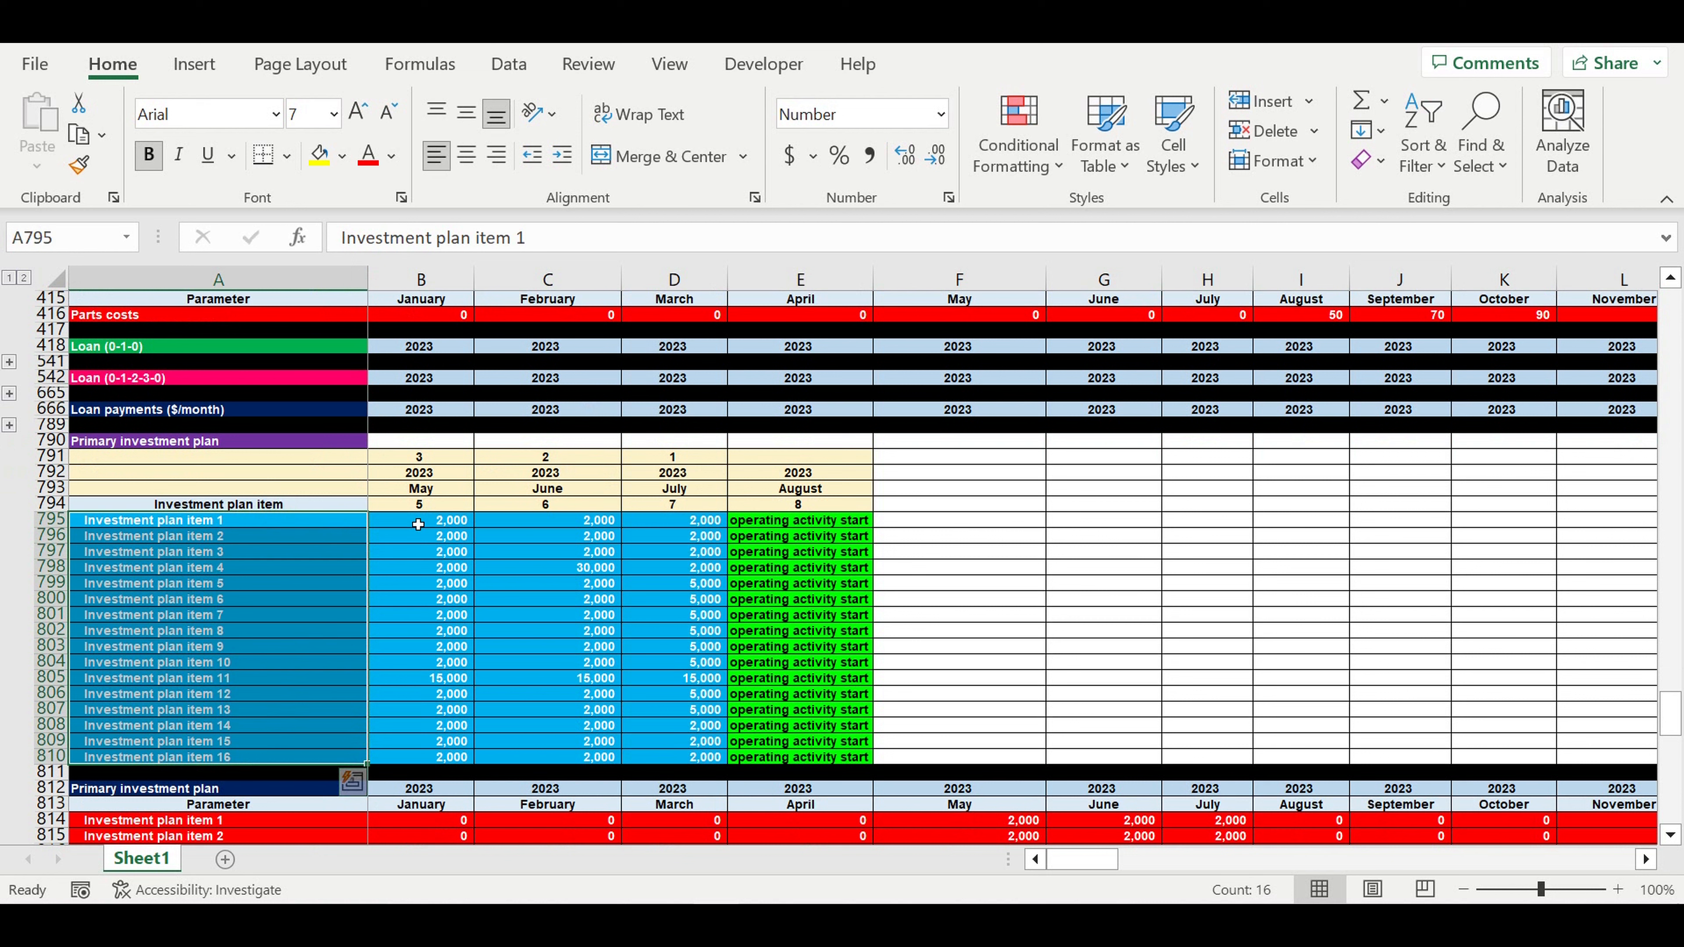
{"action": "left_click_drag", "start_coordinate": [417, 523], "coordinate": [694, 758]}
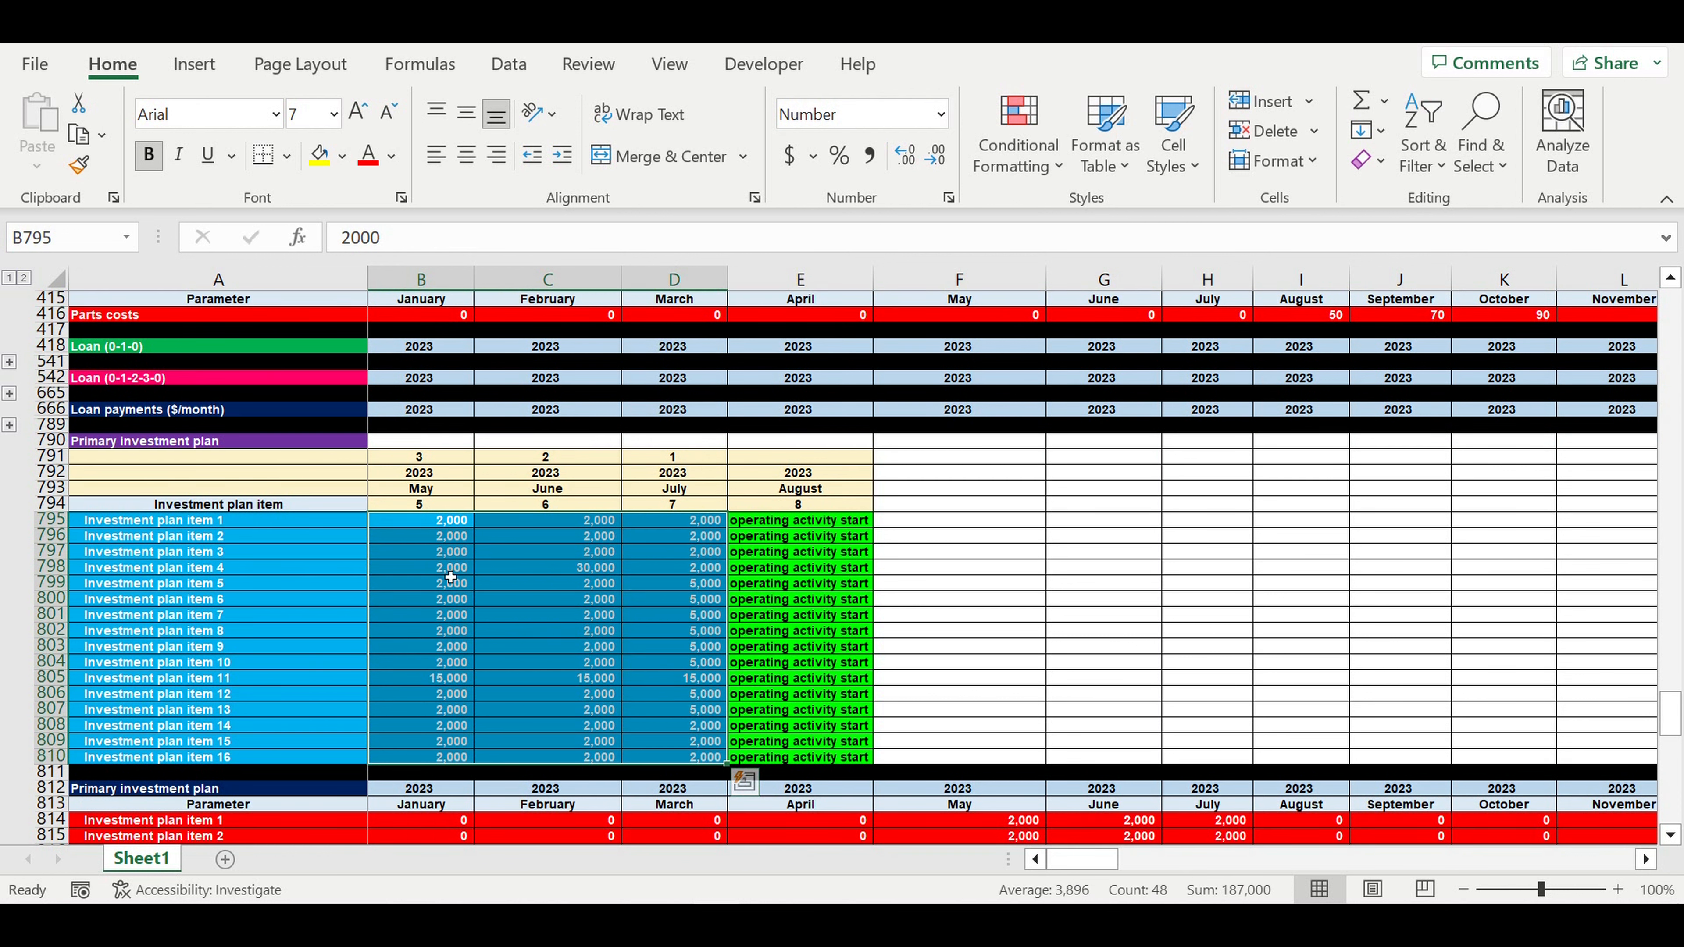
{"action": "left_click", "coordinate": [570, 583]}
{"action": "left_click_drag", "start_coordinate": [792, 510], "coordinate": [786, 773]}
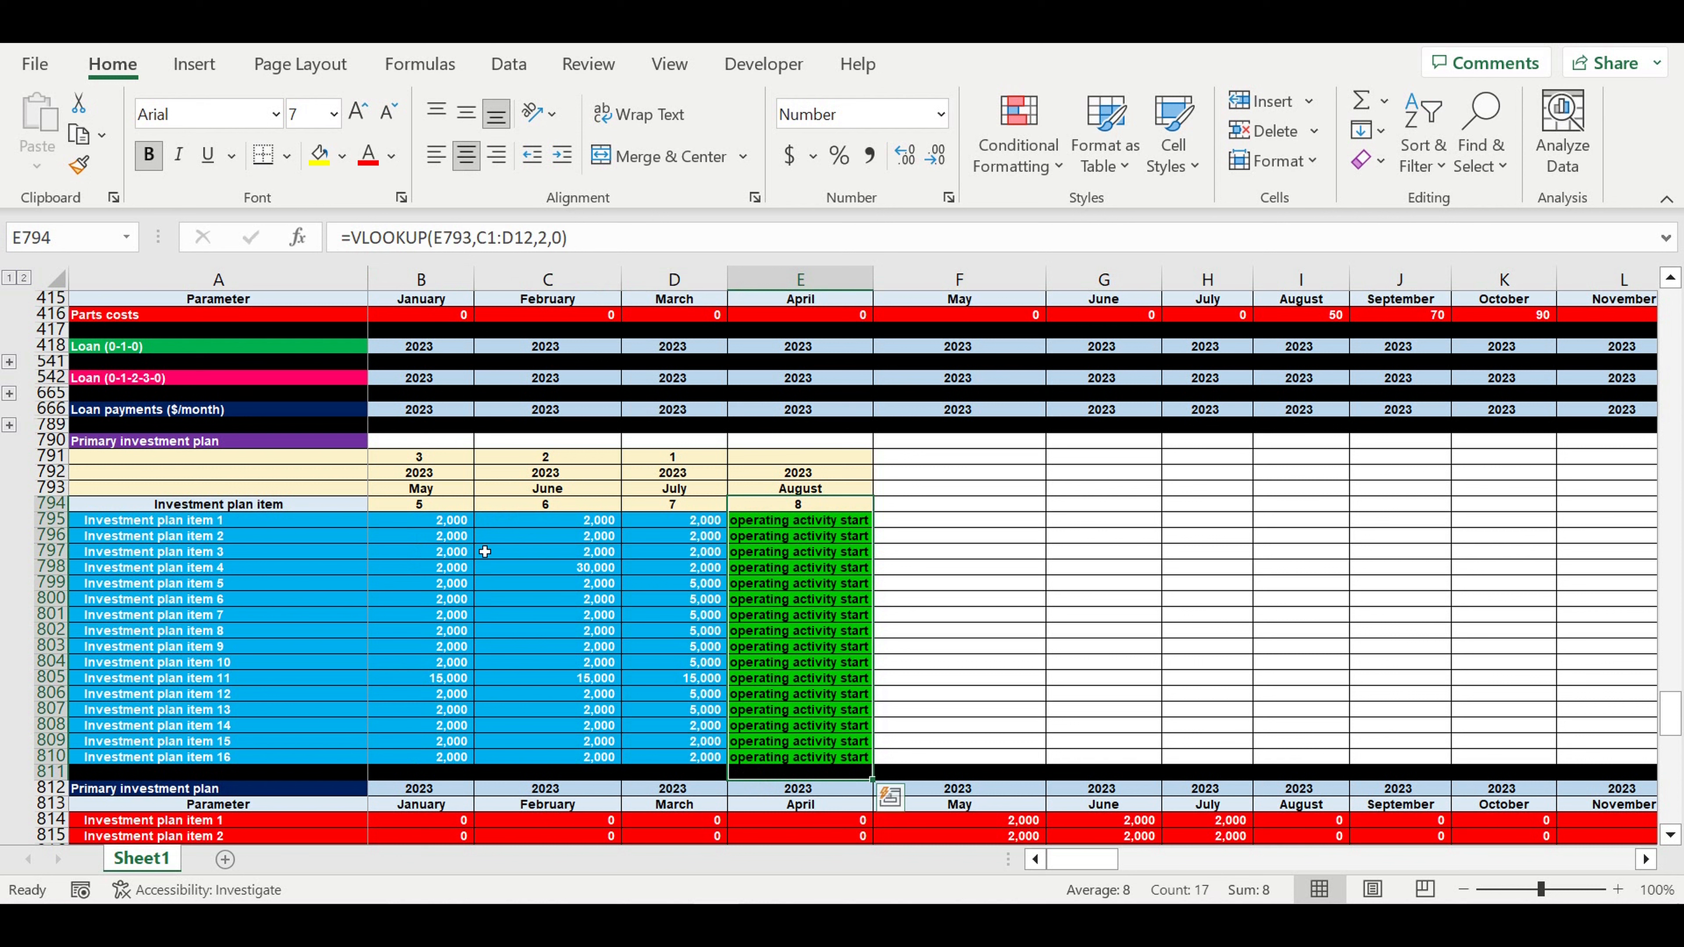
Review the three months of amounts entered for Investment plan items 1 to 16, along with their name list
{"action": "left_click_drag", "start_coordinate": [421, 520], "coordinate": [660, 757]}
{"action": "left_click_drag", "start_coordinate": [148, 524], "coordinate": [166, 764]}
Examine the Fixed costs table's typical-year months, its ten cost item names and their monthly amounts
{"action": "scroll", "coordinate": [255, 616], "scroll_direction": "down", "scroll_amount": 14}
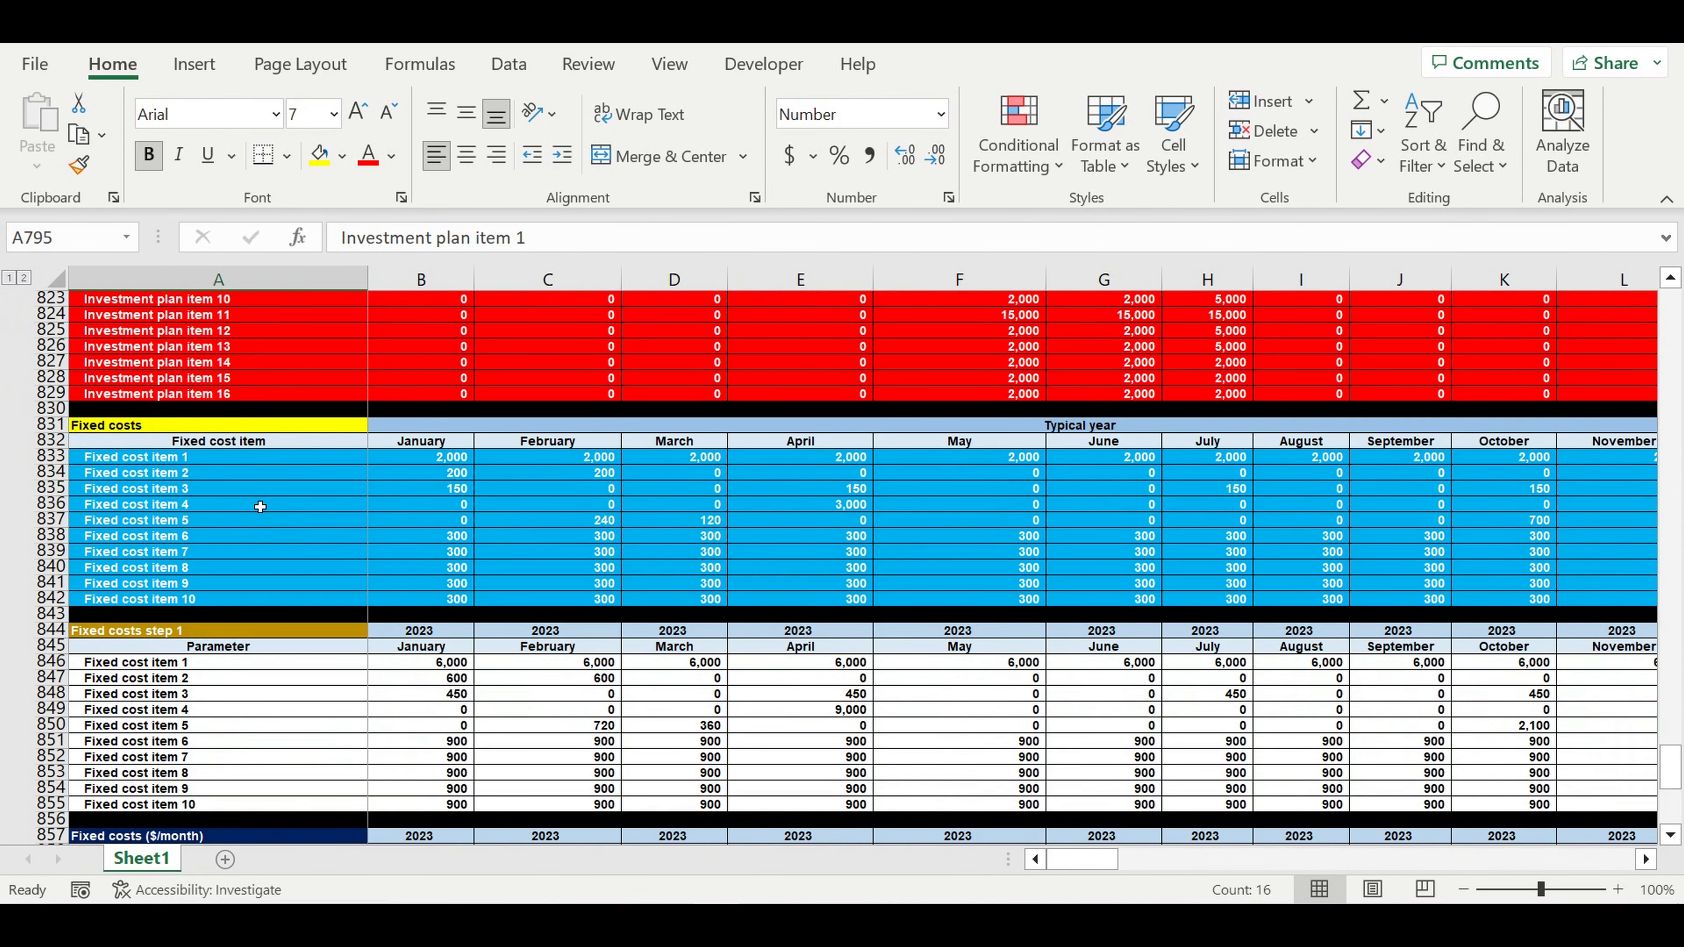
{"action": "left_click", "coordinate": [260, 506]}
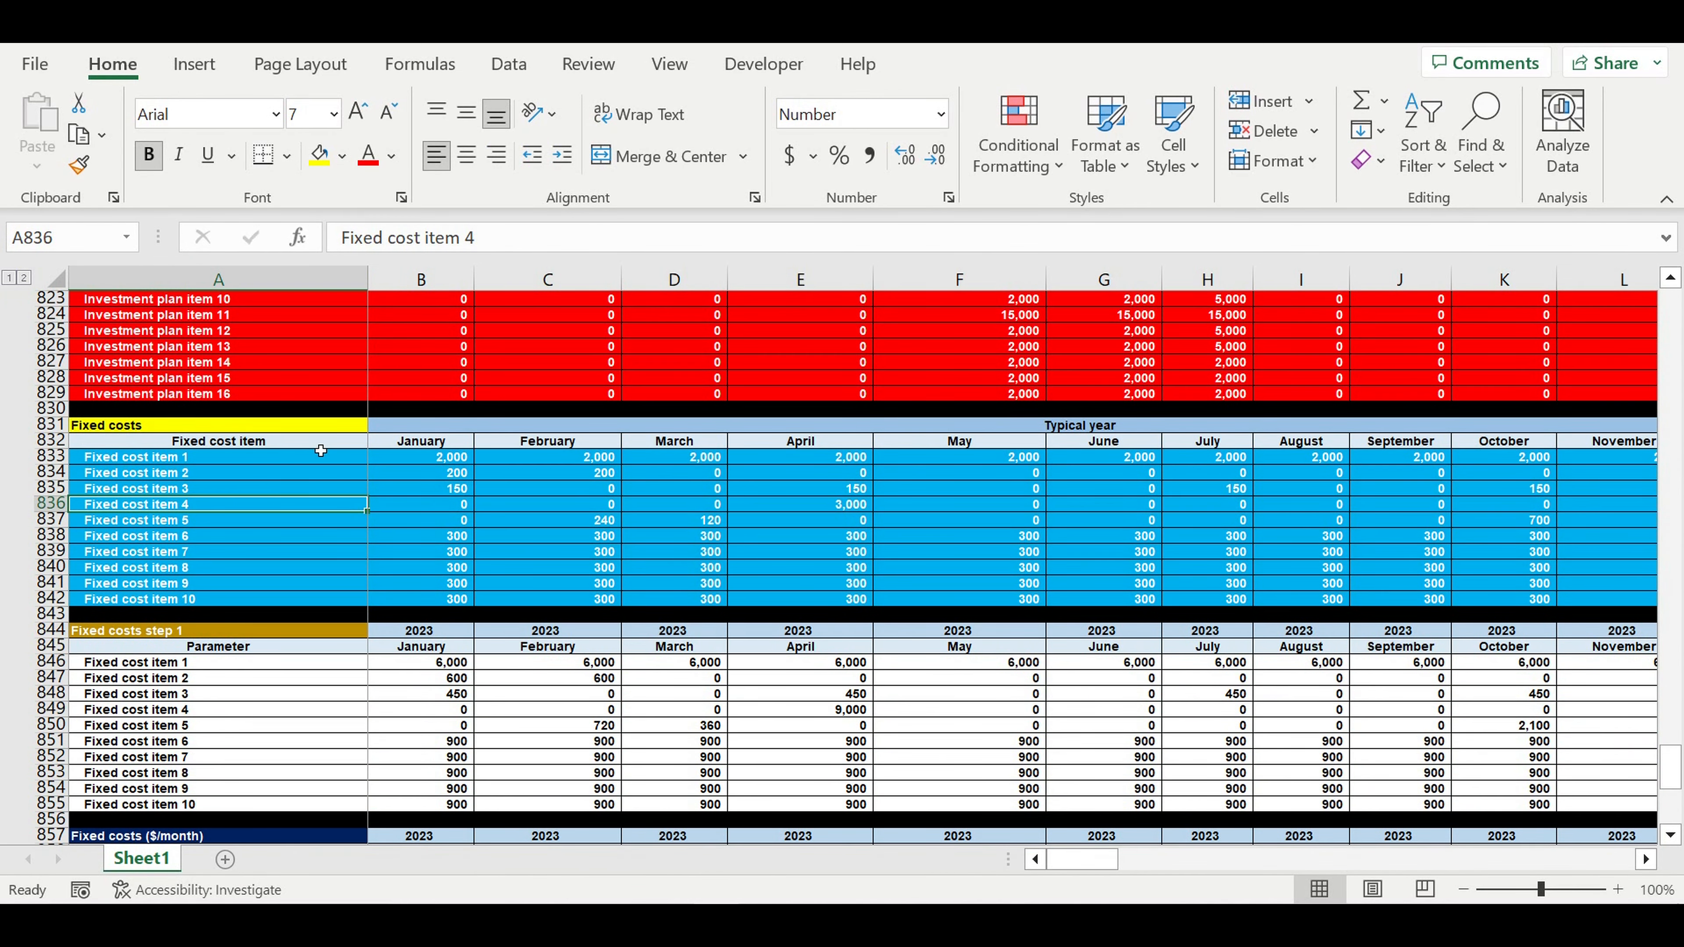
{"action": "left_click", "coordinate": [175, 425]}
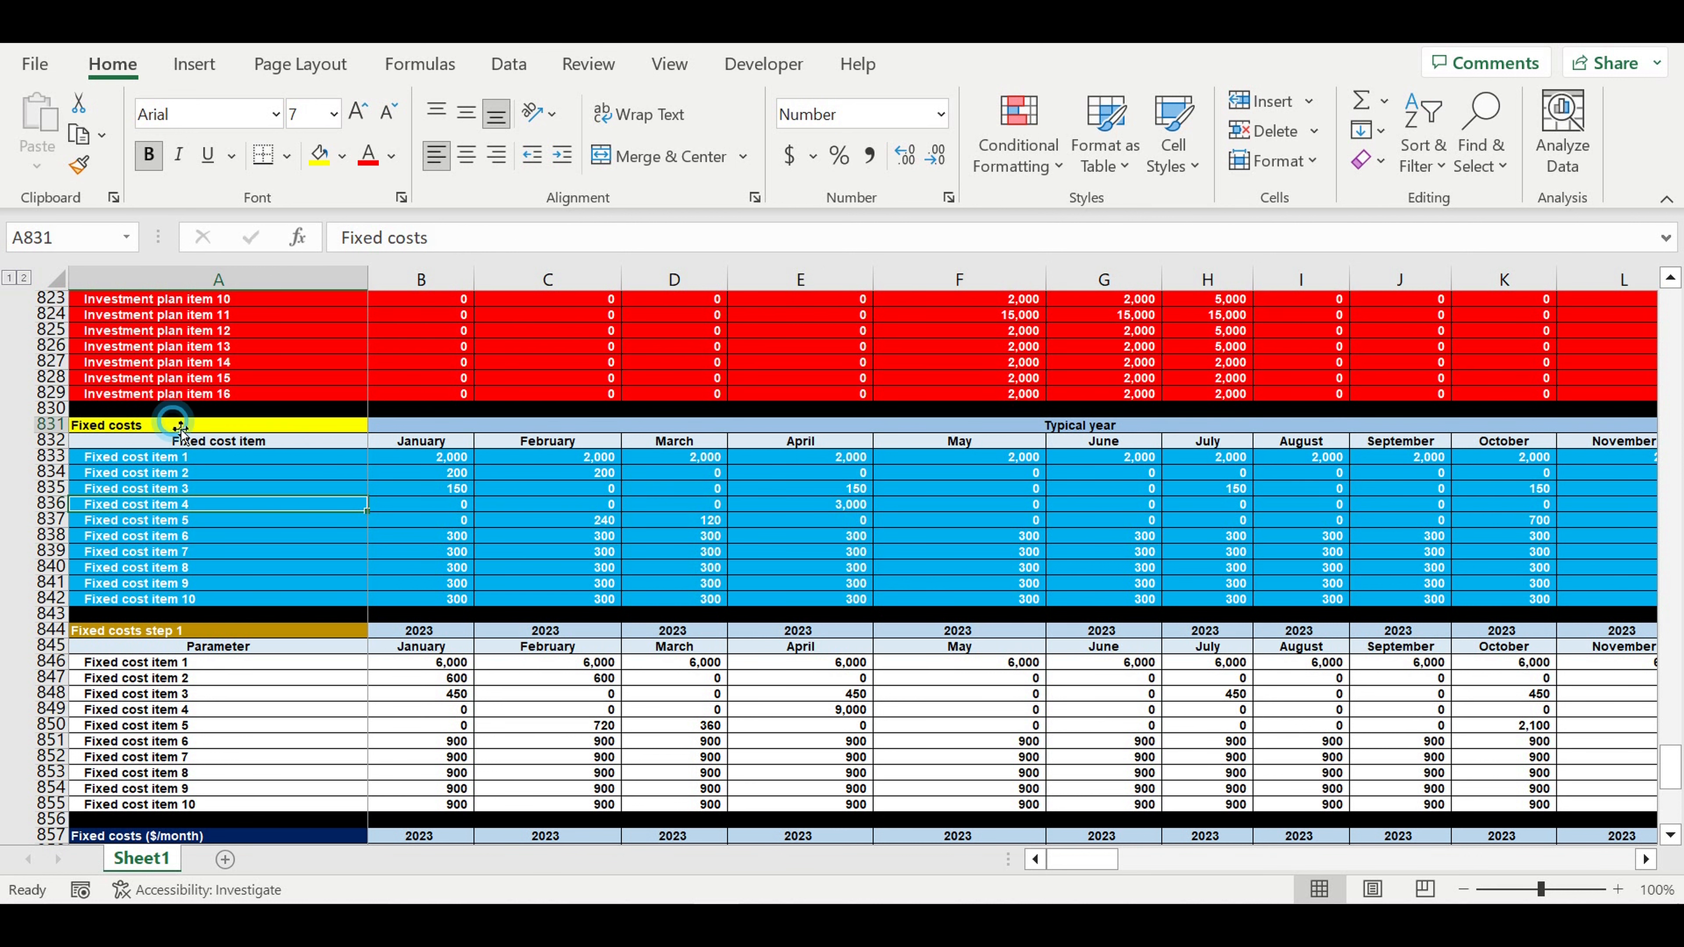
{"action": "left_click_drag", "start_coordinate": [520, 429], "coordinate": [521, 440]}
{"action": "left_click", "coordinate": [1648, 861]}
{"action": "left_click", "coordinate": [1648, 861]}
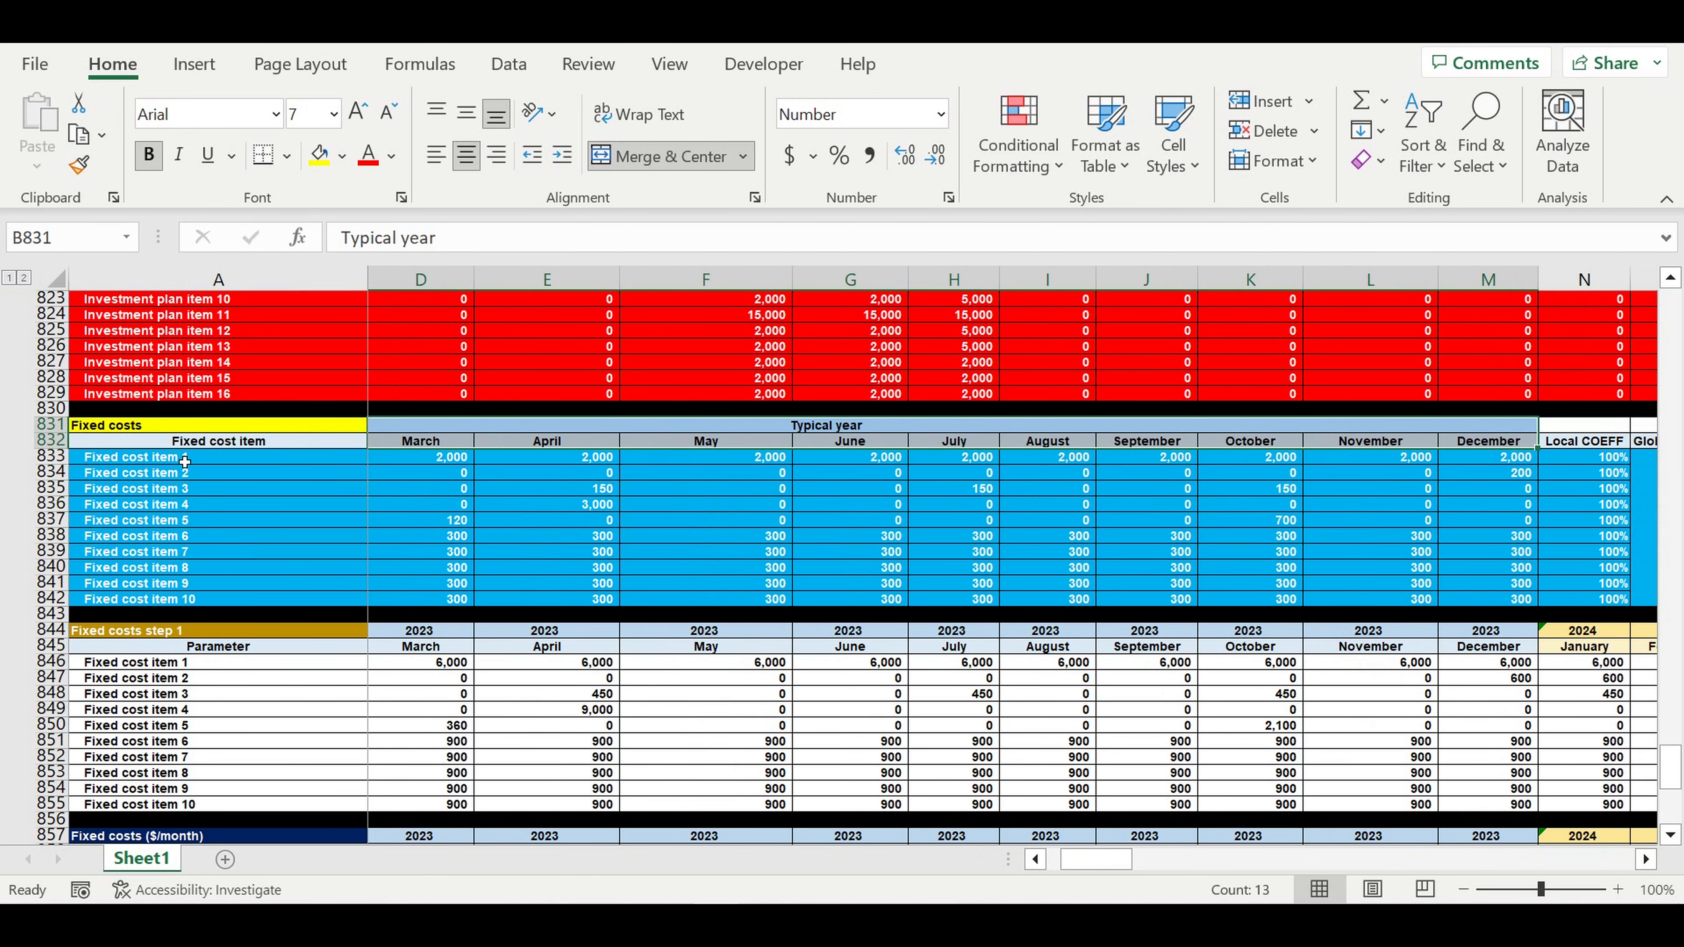
{"action": "left_click_drag", "start_coordinate": [184, 463], "coordinate": [190, 598]}
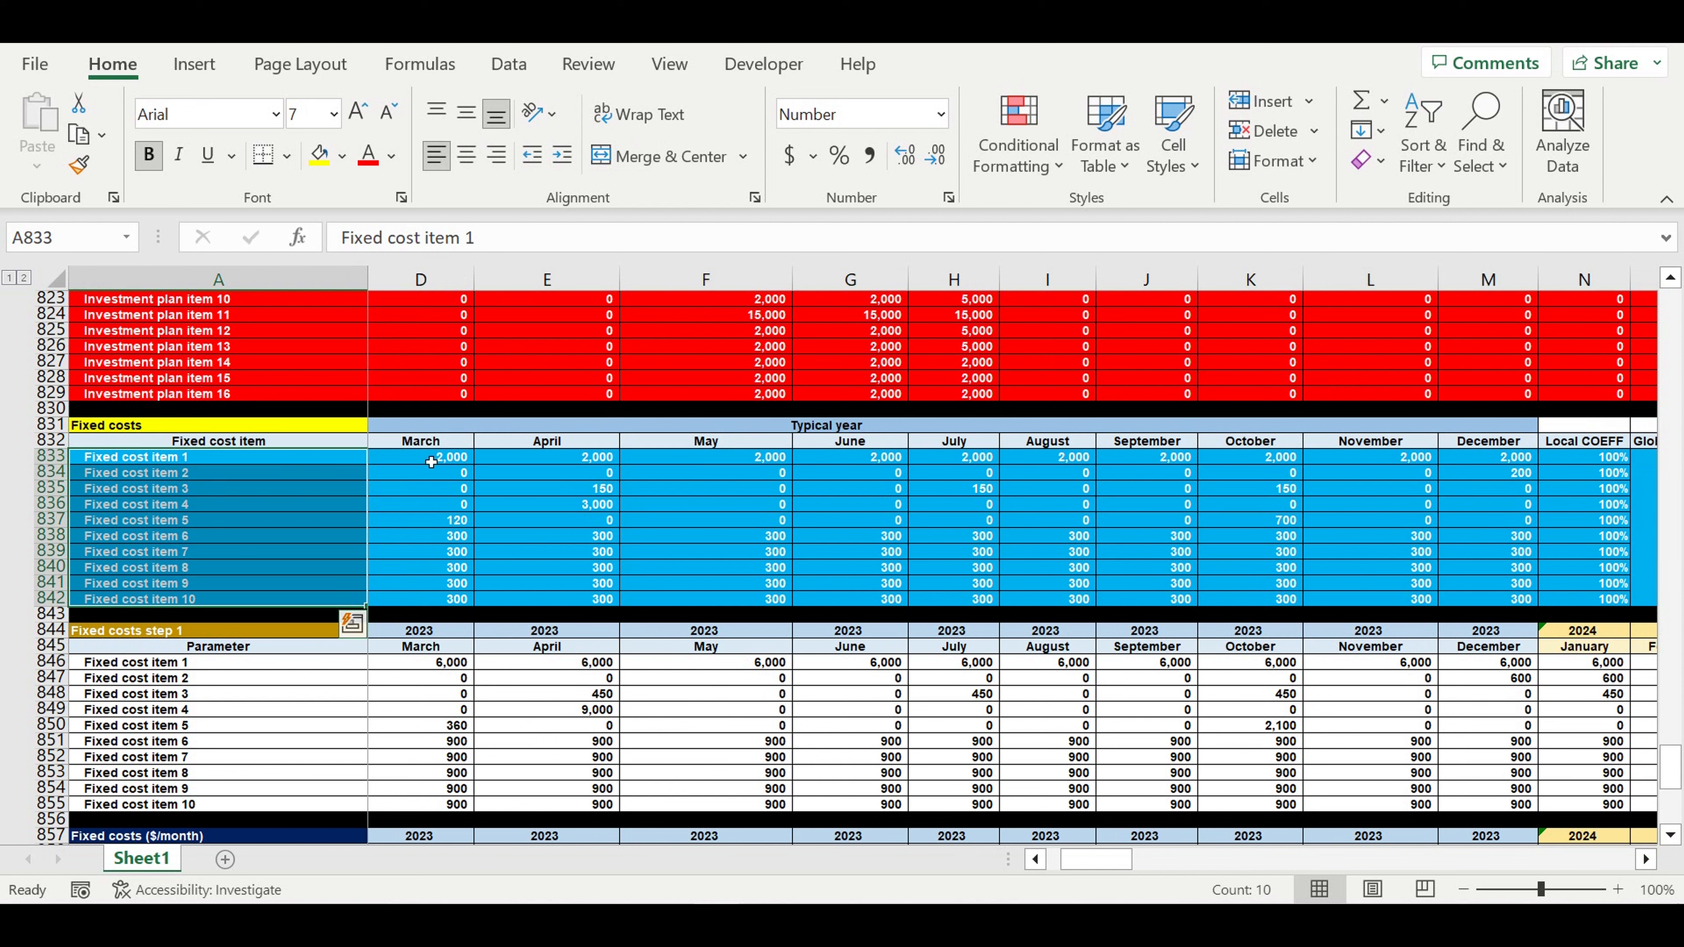
{"action": "left_click_drag", "start_coordinate": [431, 463], "coordinate": [1492, 599]}
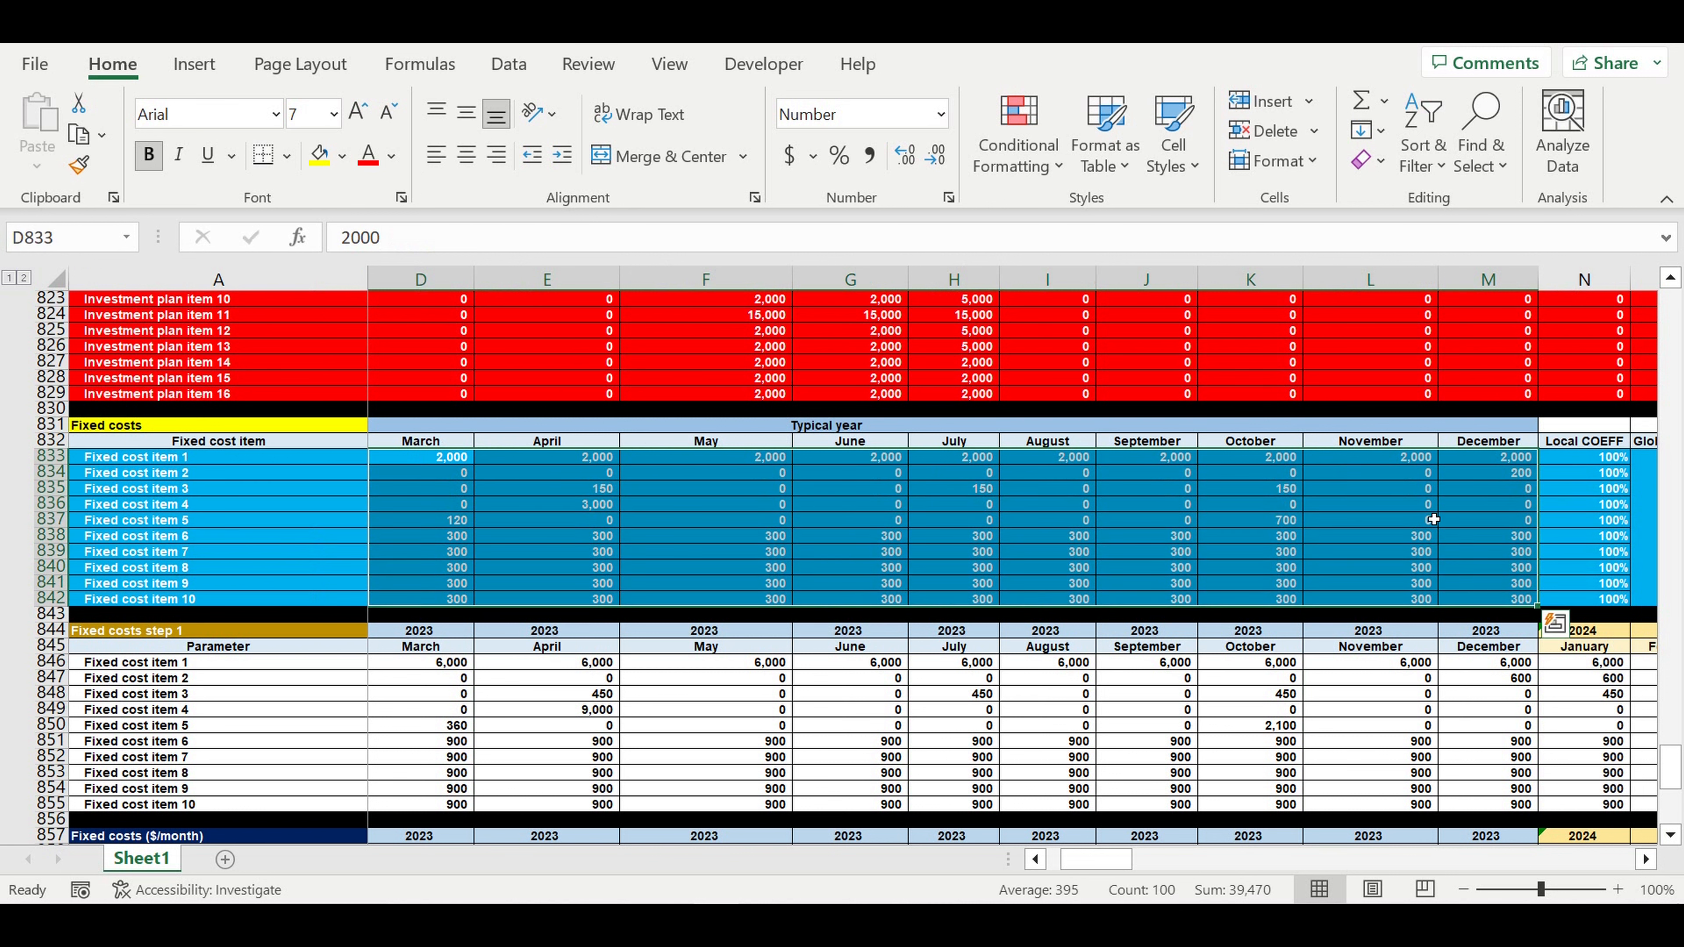
Set the Global COEFF of the Fixed costs table to 100%
{"action": "left_click", "coordinate": [1647, 859]}
{"action": "left_click", "coordinate": [1646, 859]}
{"action": "left_click", "coordinate": [1646, 860]}
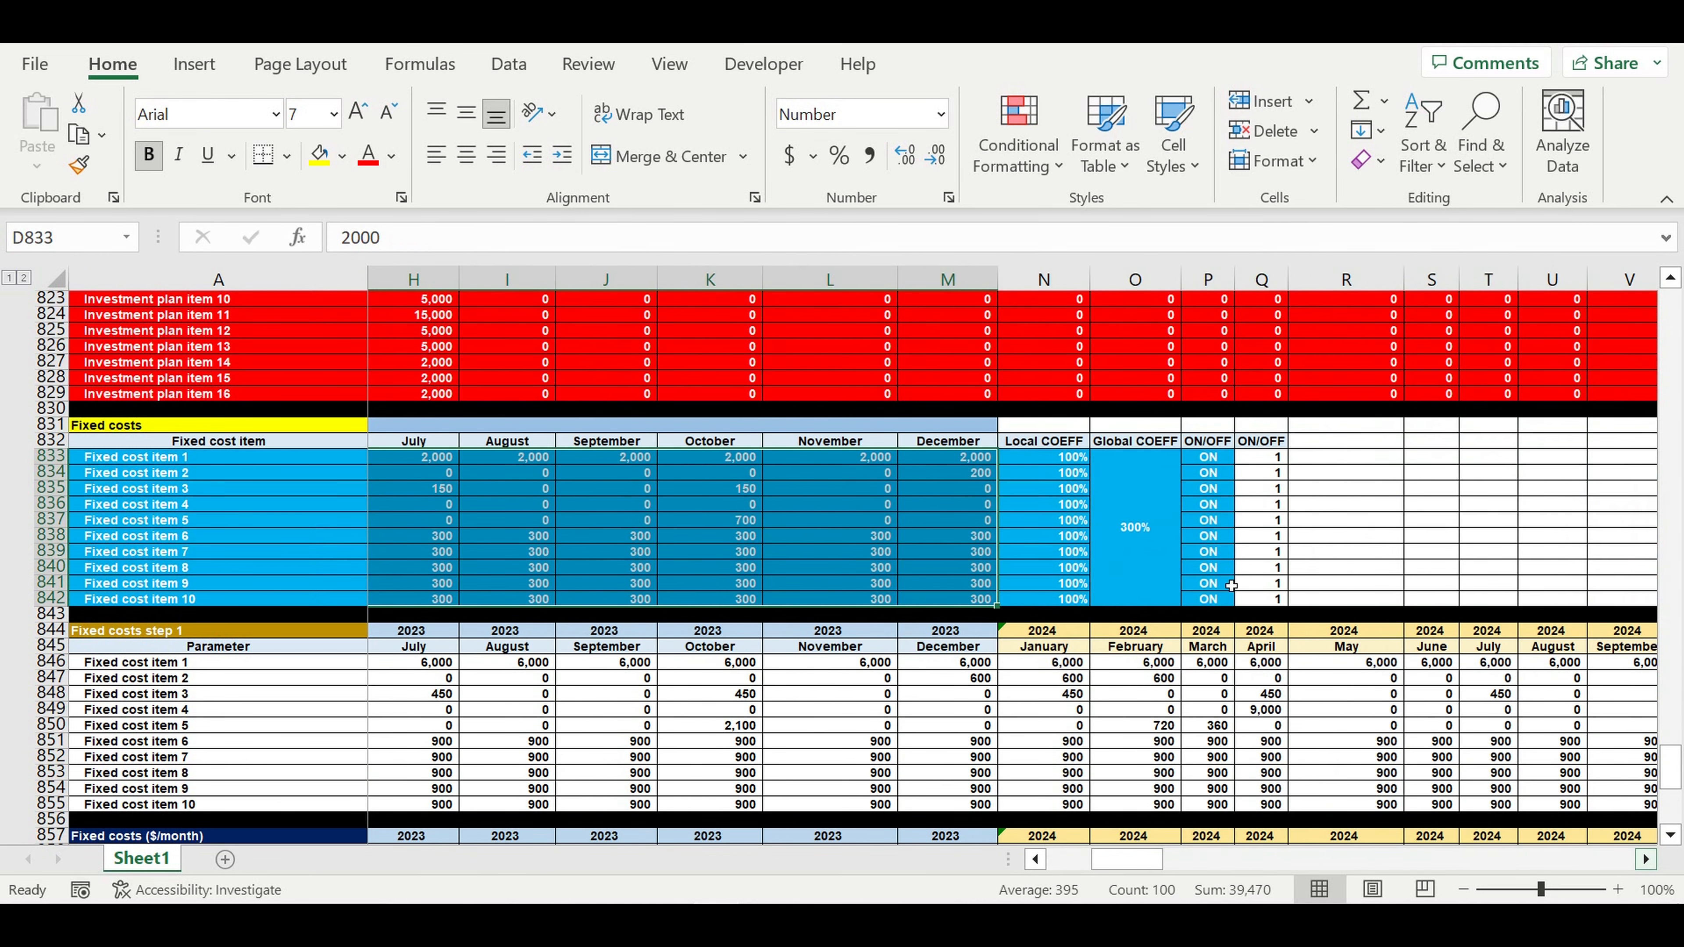
{"action": "left_click_drag", "start_coordinate": [1055, 462], "coordinate": [1160, 524]}
{"action": "left_click", "coordinate": [1155, 524]}
{"action": "type", "text": "100"}
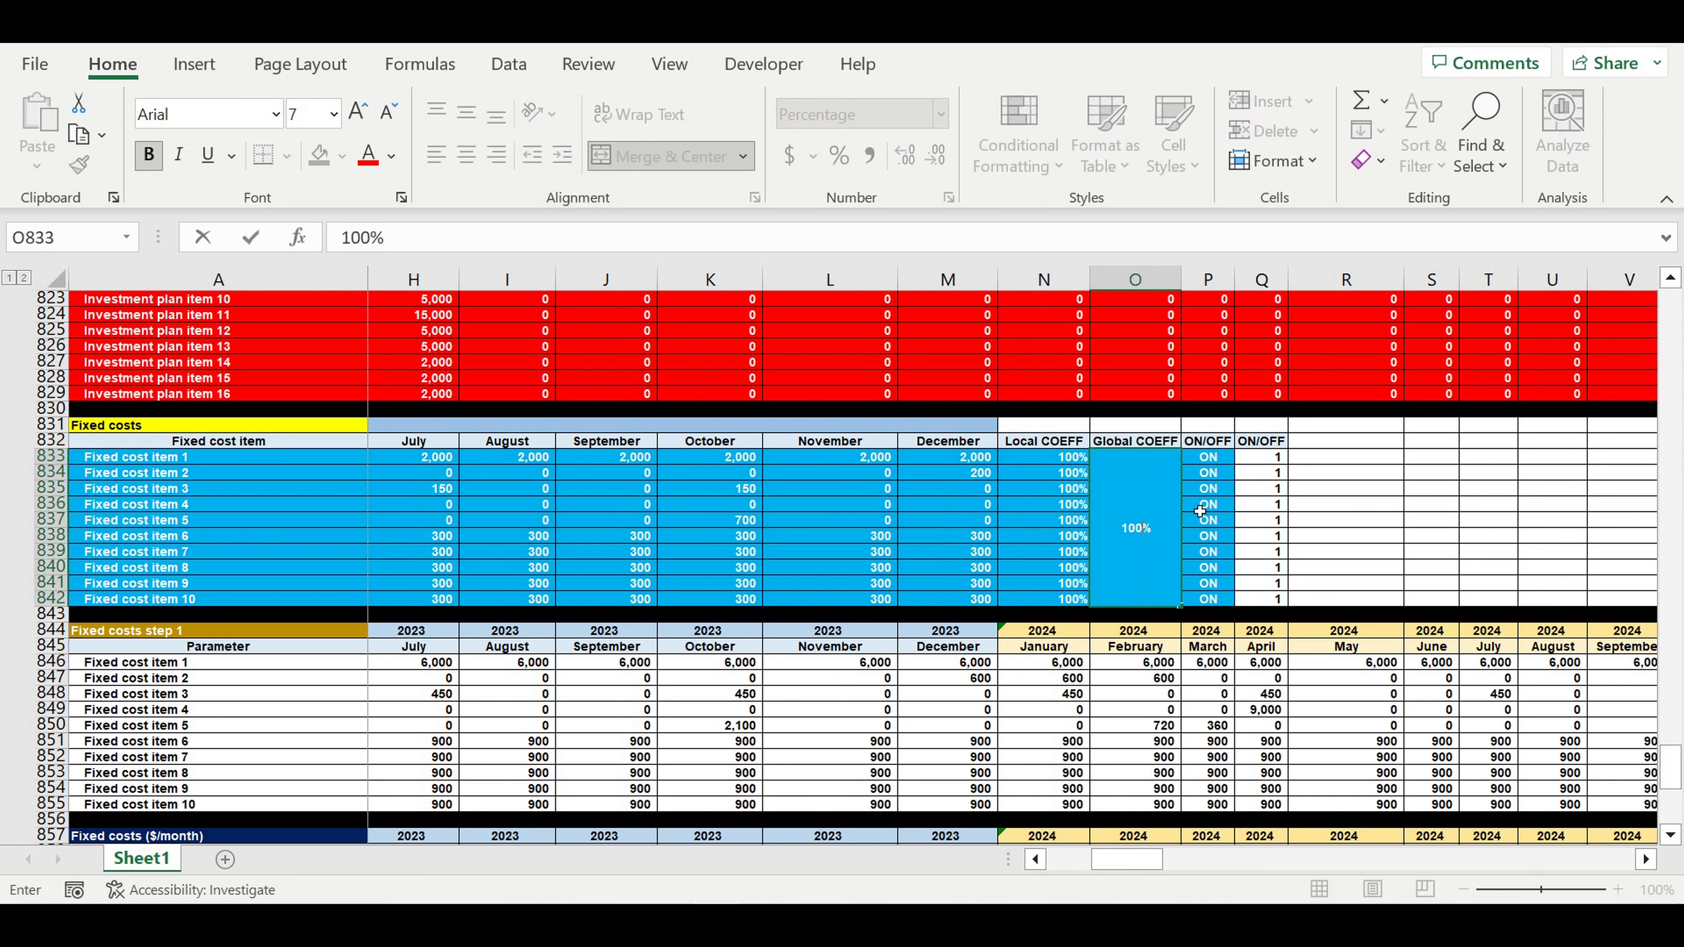
{"action": "key", "text": "ctrl+Return"}
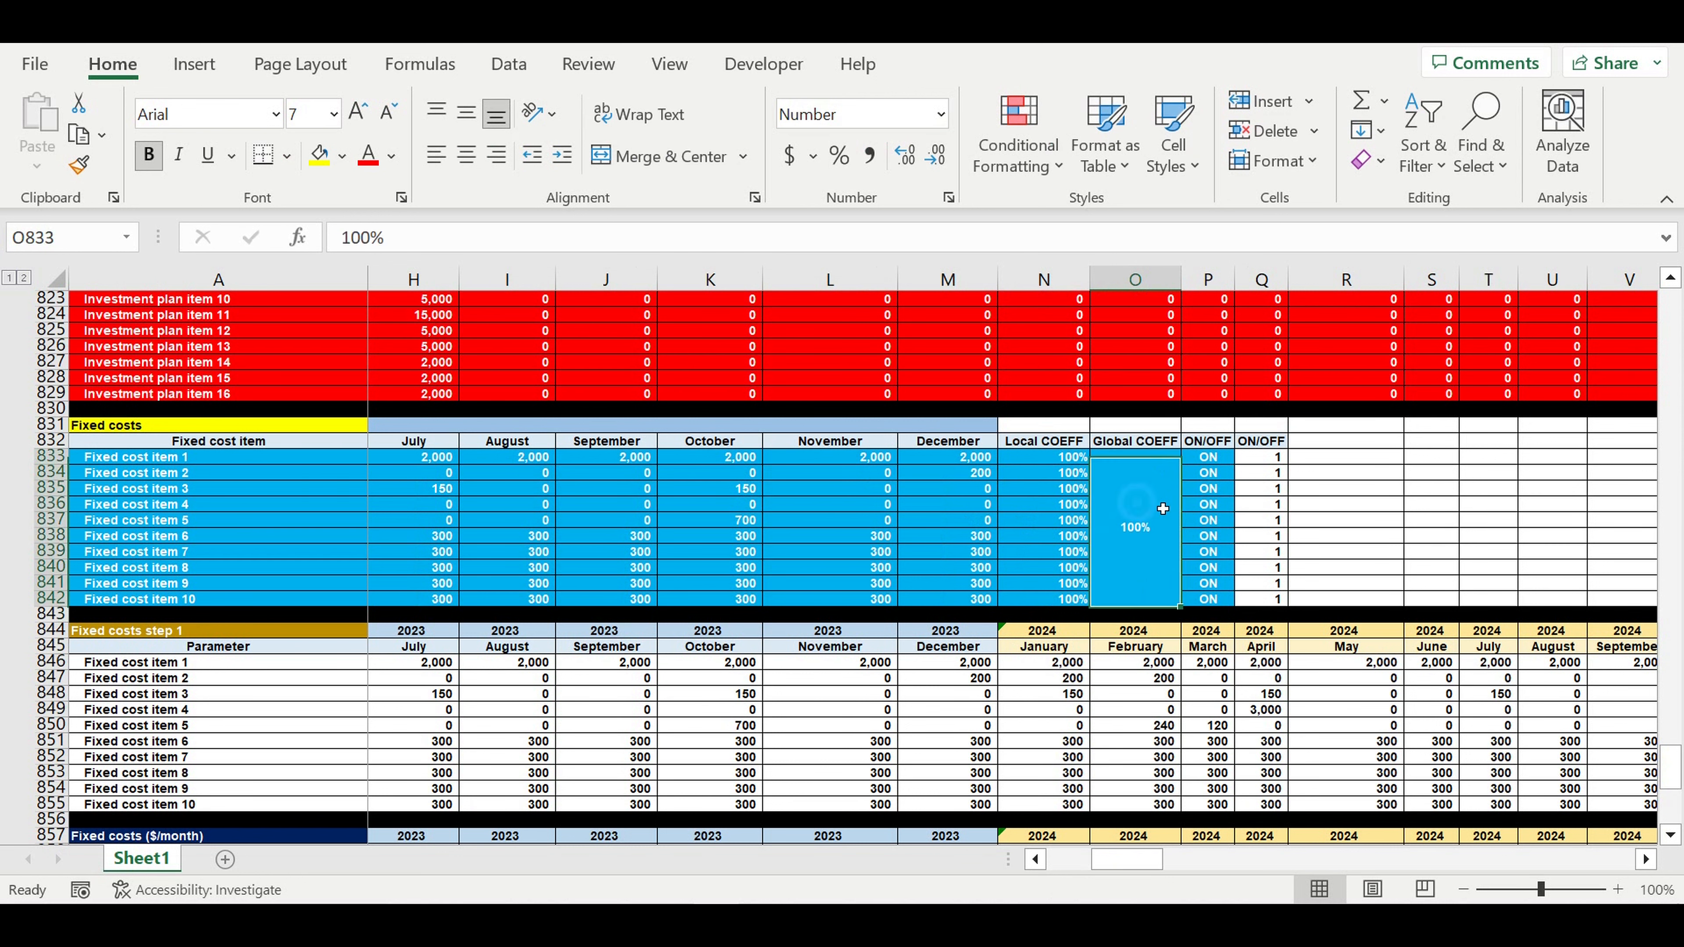
Examine the ON/OFF switches of the Fixed costs table and the ten fixed cost items they control
{"action": "left_click_drag", "start_coordinate": [1212, 458], "coordinate": [1227, 598]}
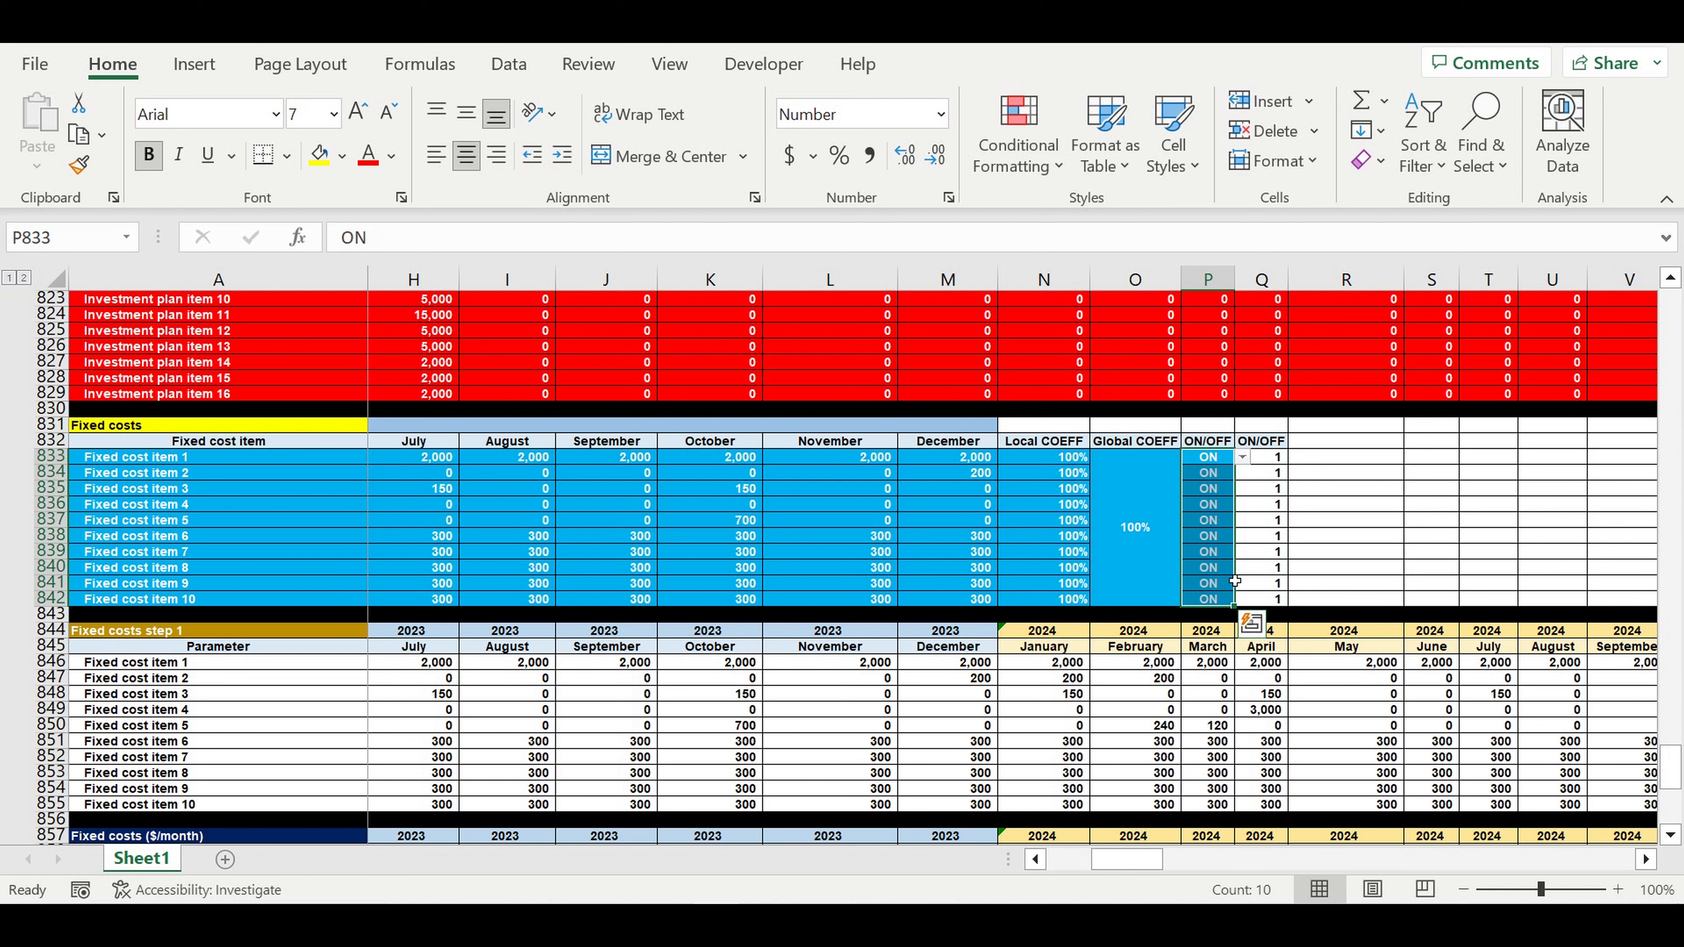
{"action": "left_click", "coordinate": [1209, 506]}
{"action": "left_click_drag", "start_coordinate": [126, 458], "coordinate": [145, 601]}
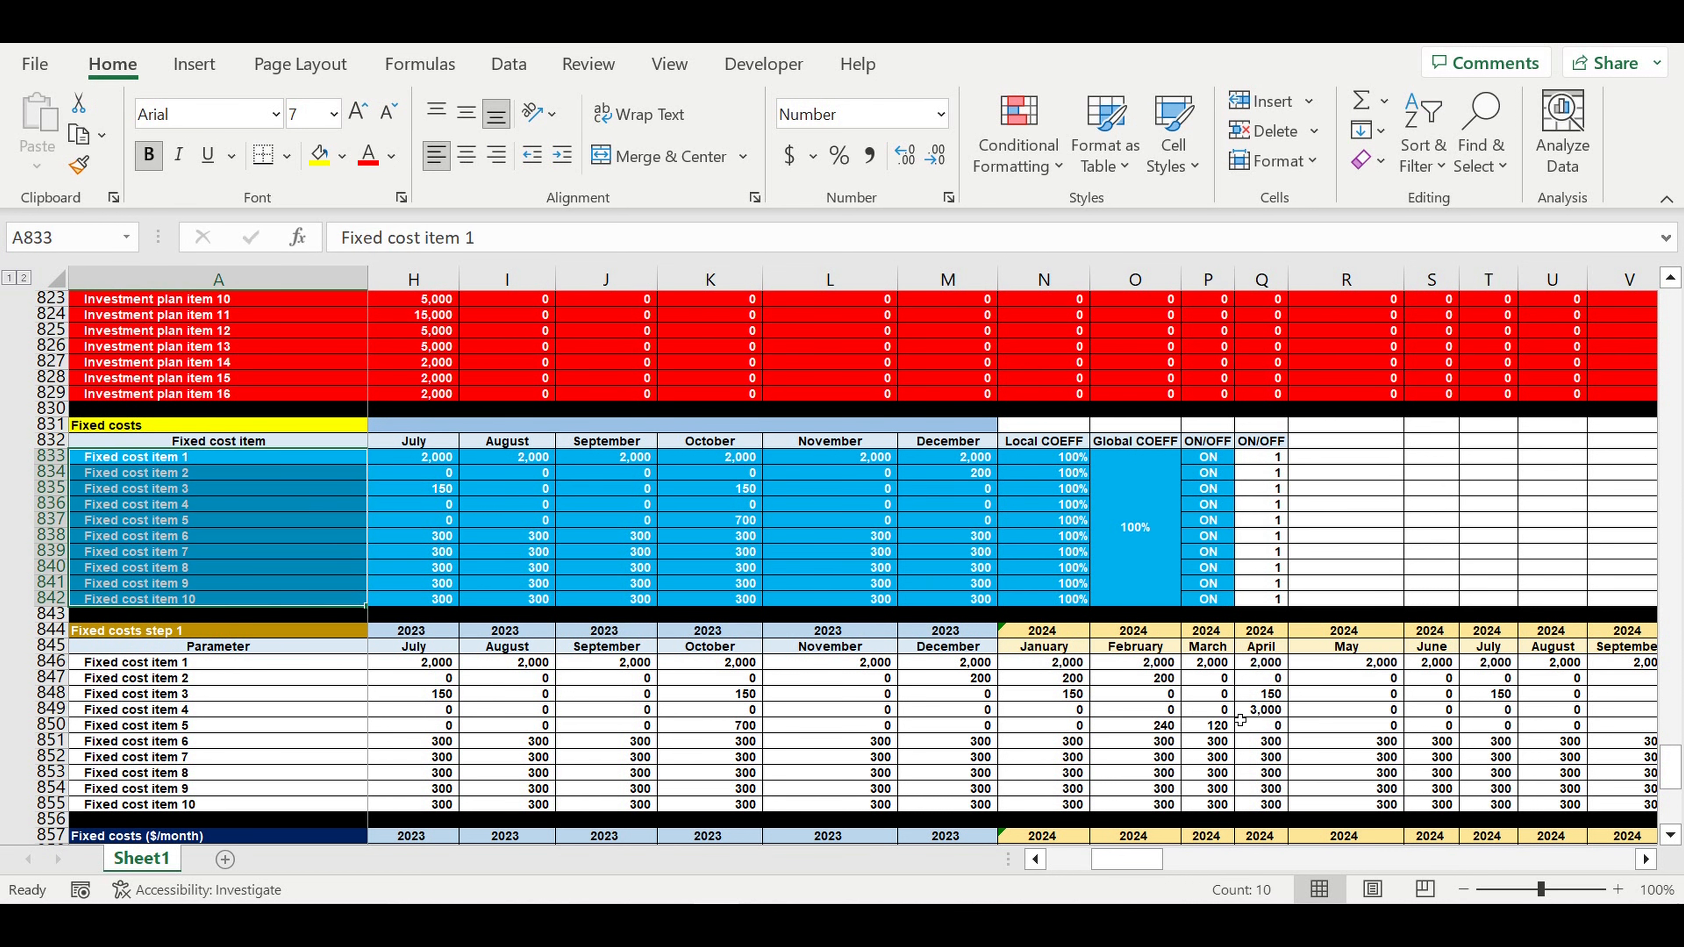
Examine the gasoline price, miles per gallon and monthly gasoline expenses, along with the Uber / Lyft commission rate and monthly commissions
{"action": "left_click_drag", "start_coordinate": [1129, 869], "coordinate": [954, 869]}
{"action": "scroll", "coordinate": [692, 711], "scroll_direction": "down", "scroll_amount": 12}
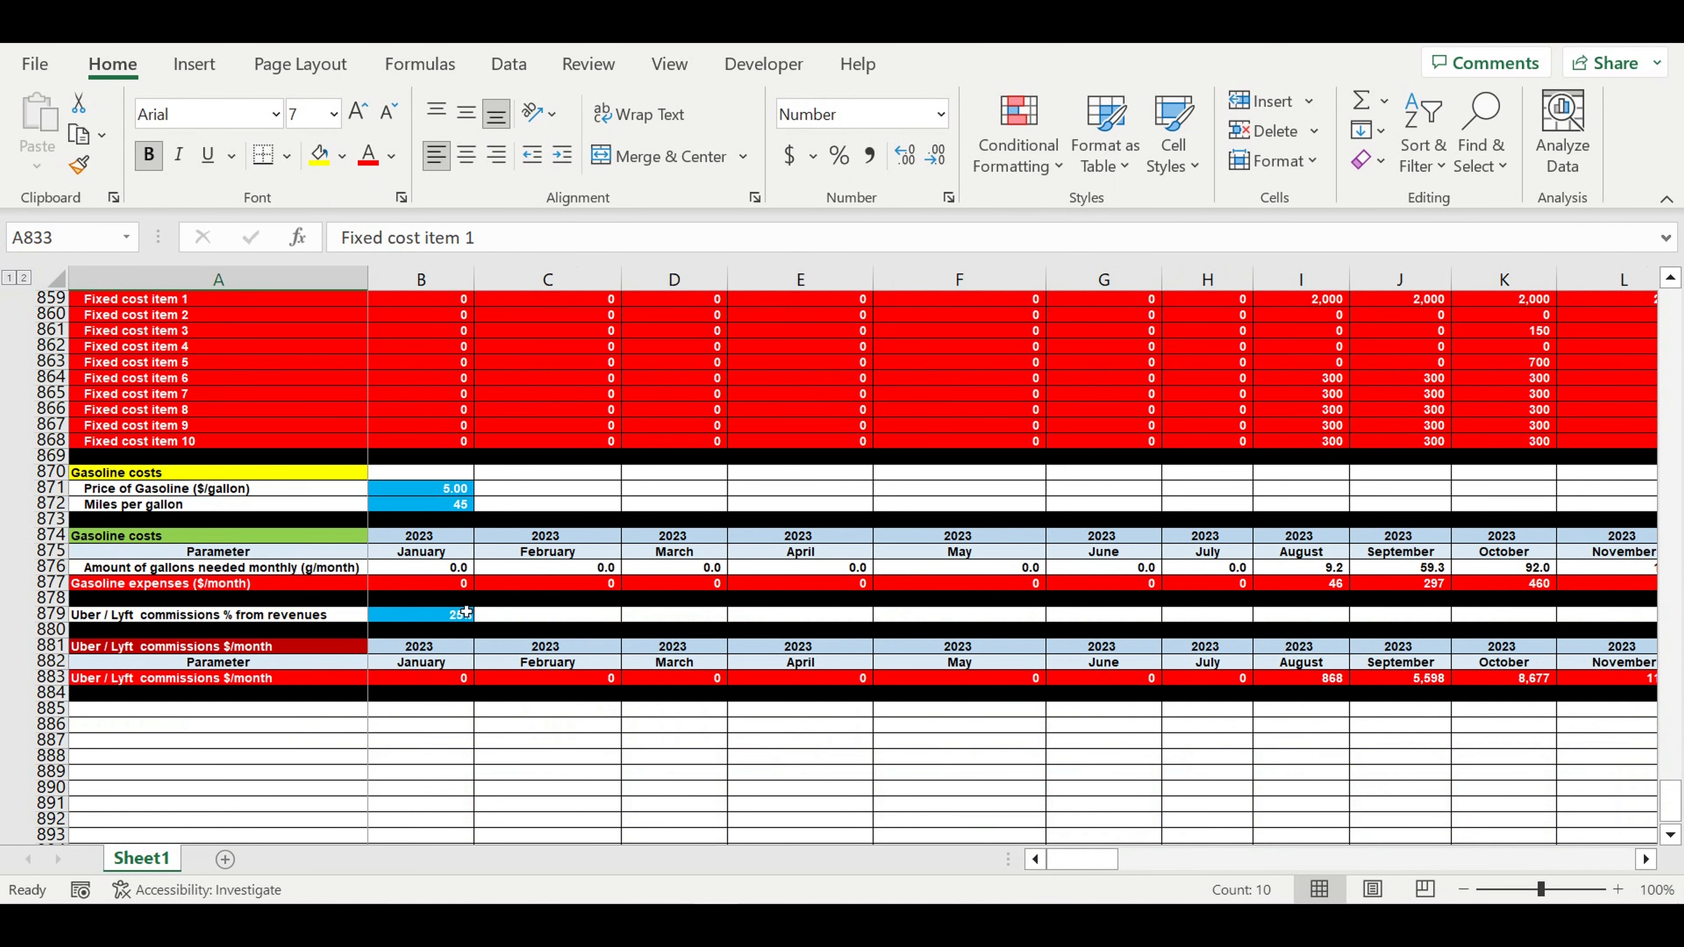
{"action": "left_click", "coordinate": [139, 489]}
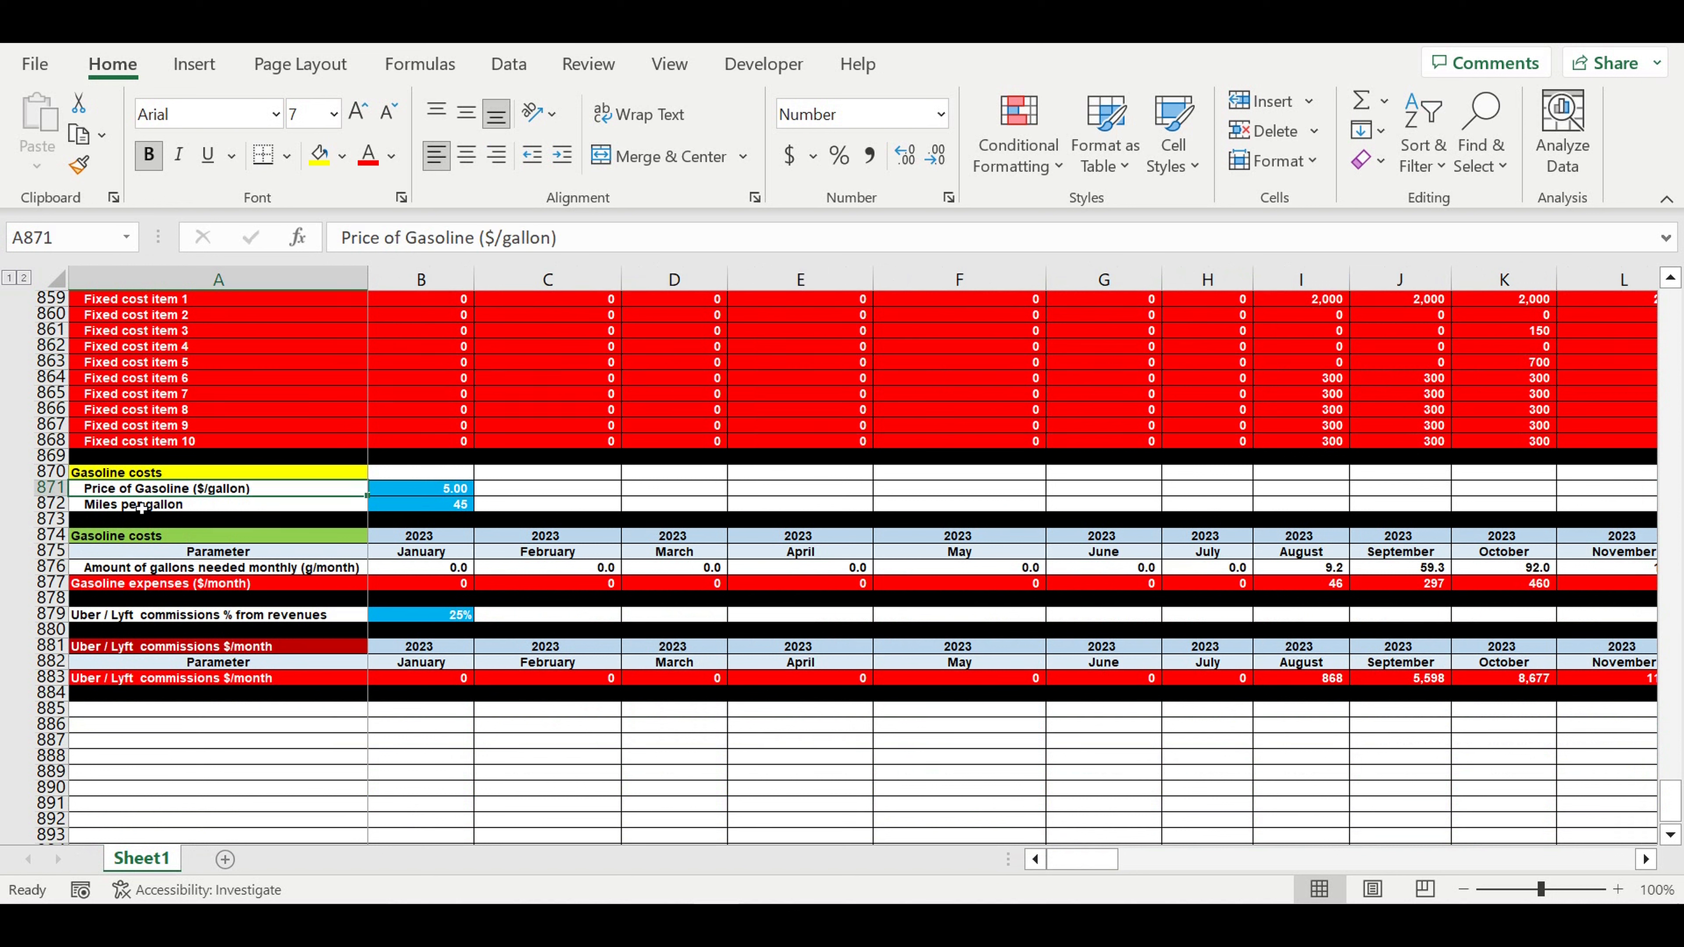
{"action": "left_click", "coordinate": [142, 506]}
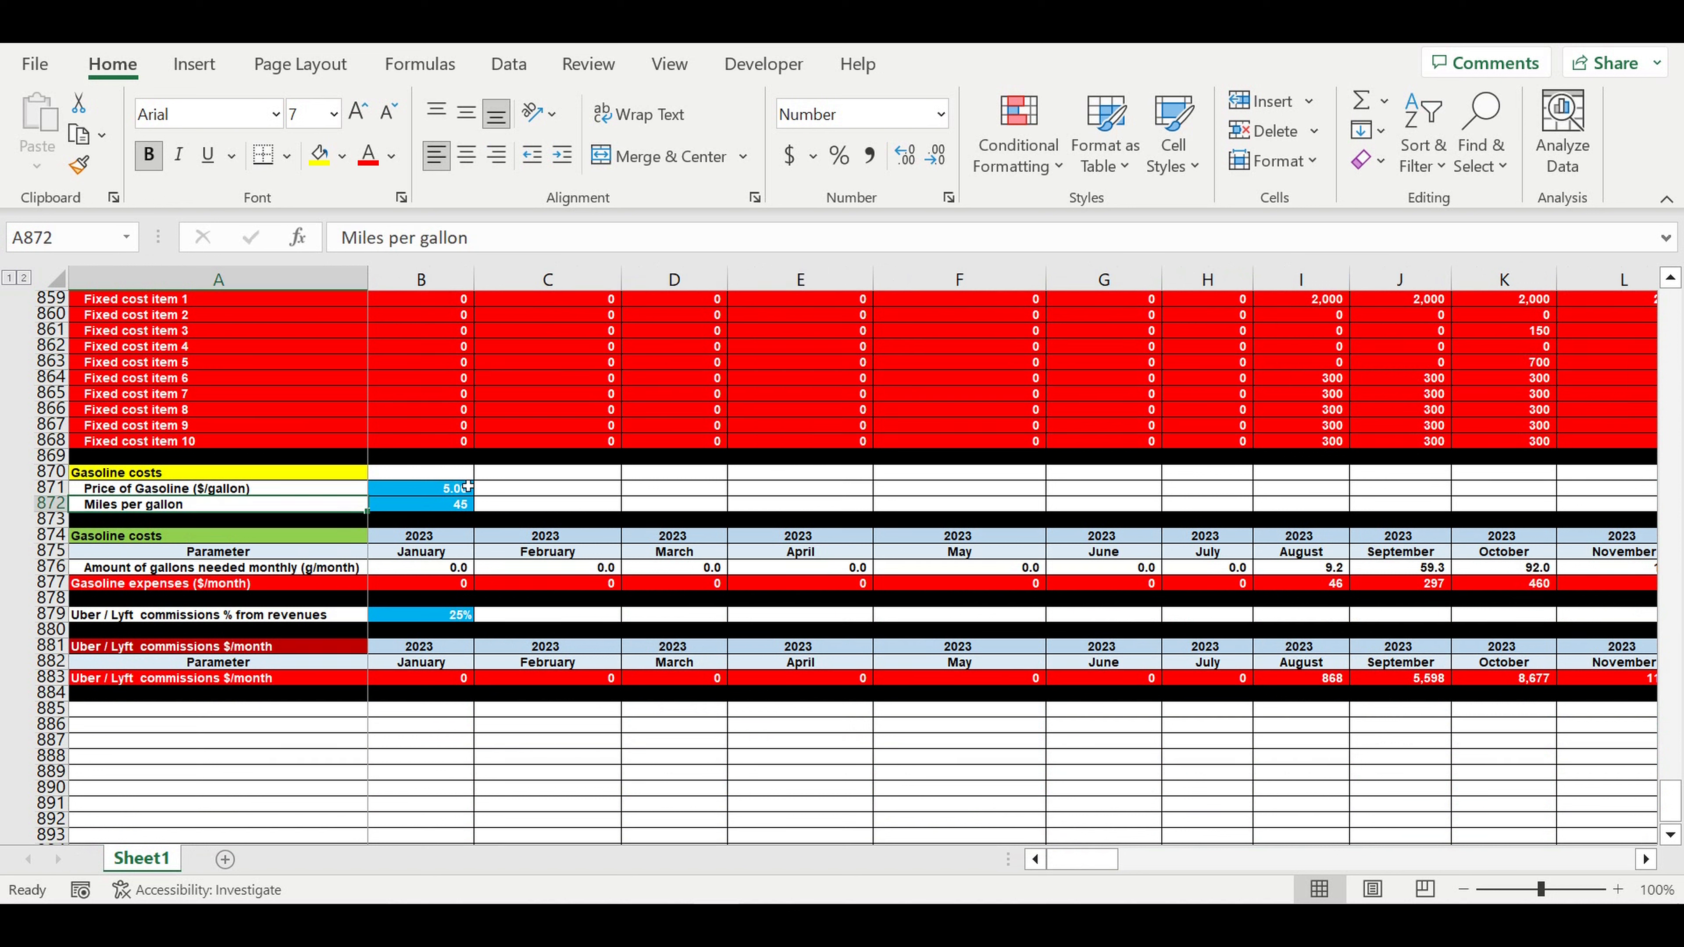
{"action": "key", "text": "Right"}
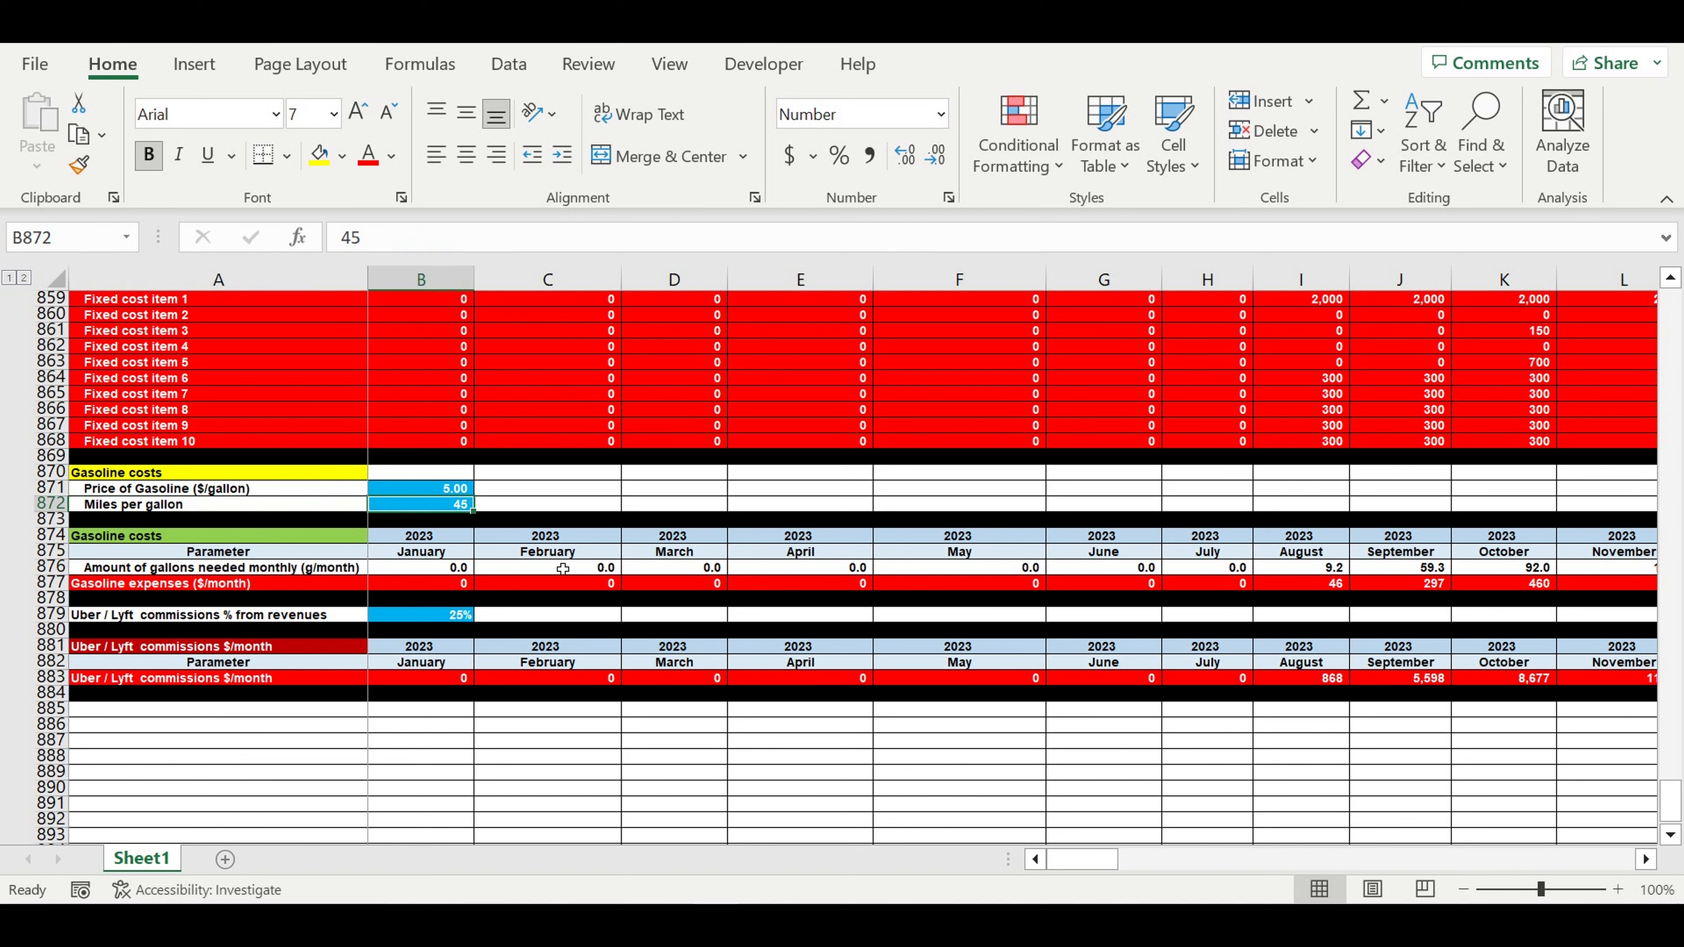
{"action": "left_click", "coordinate": [56, 583]}
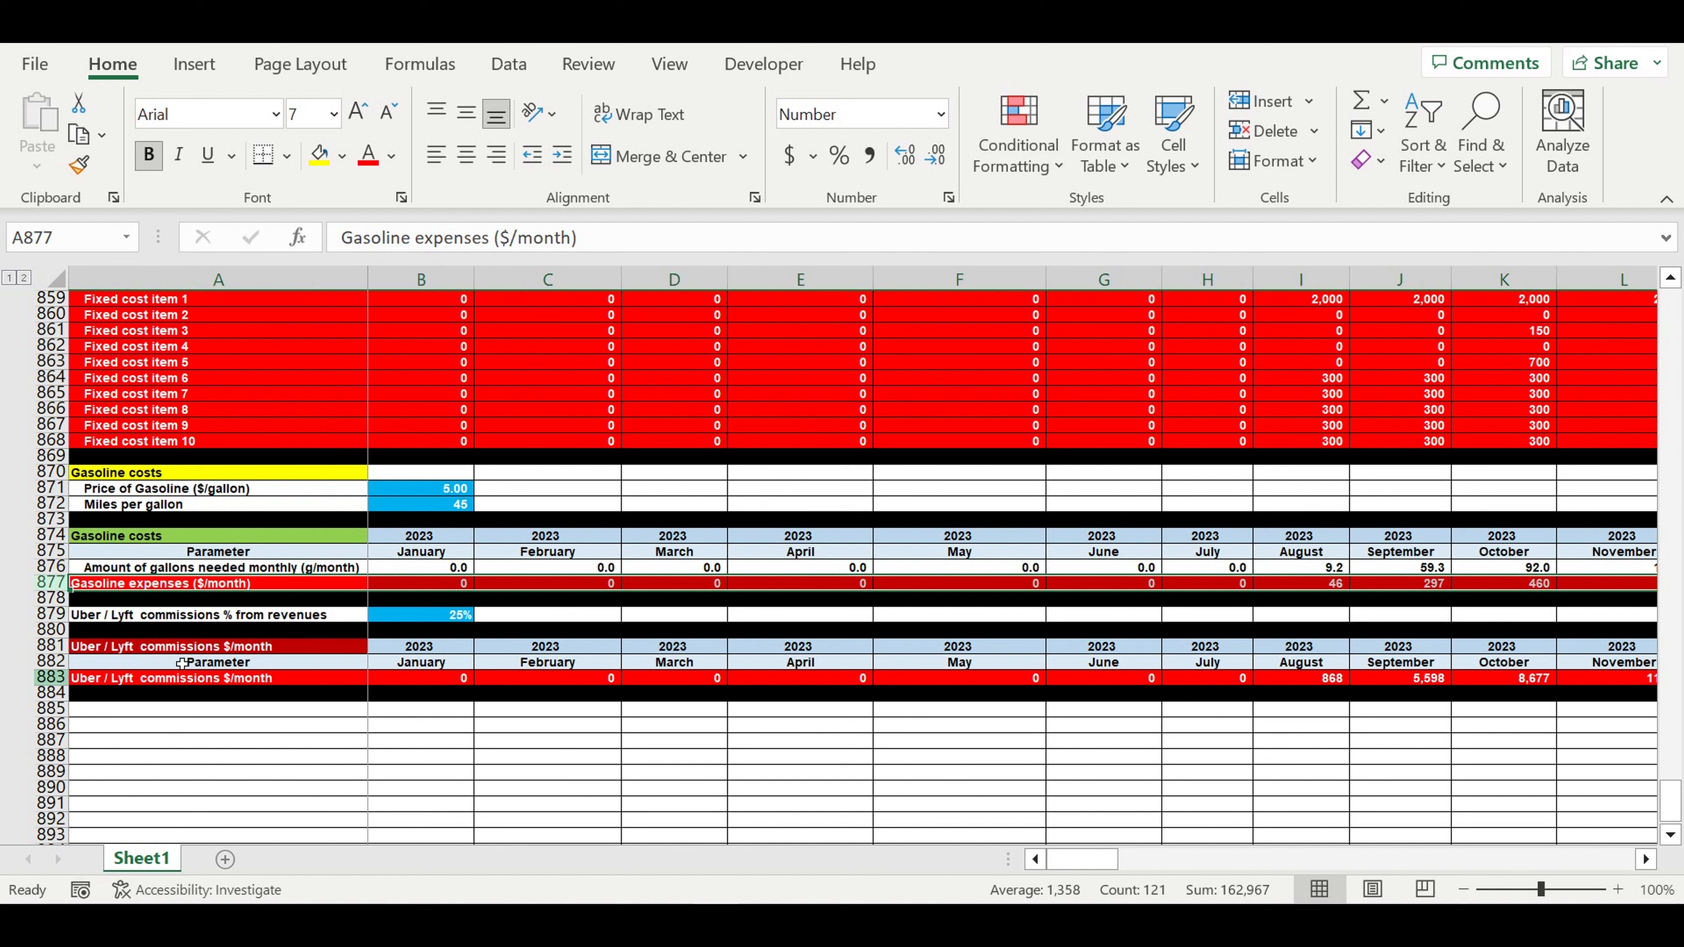
{"action": "left_click", "coordinate": [416, 622]}
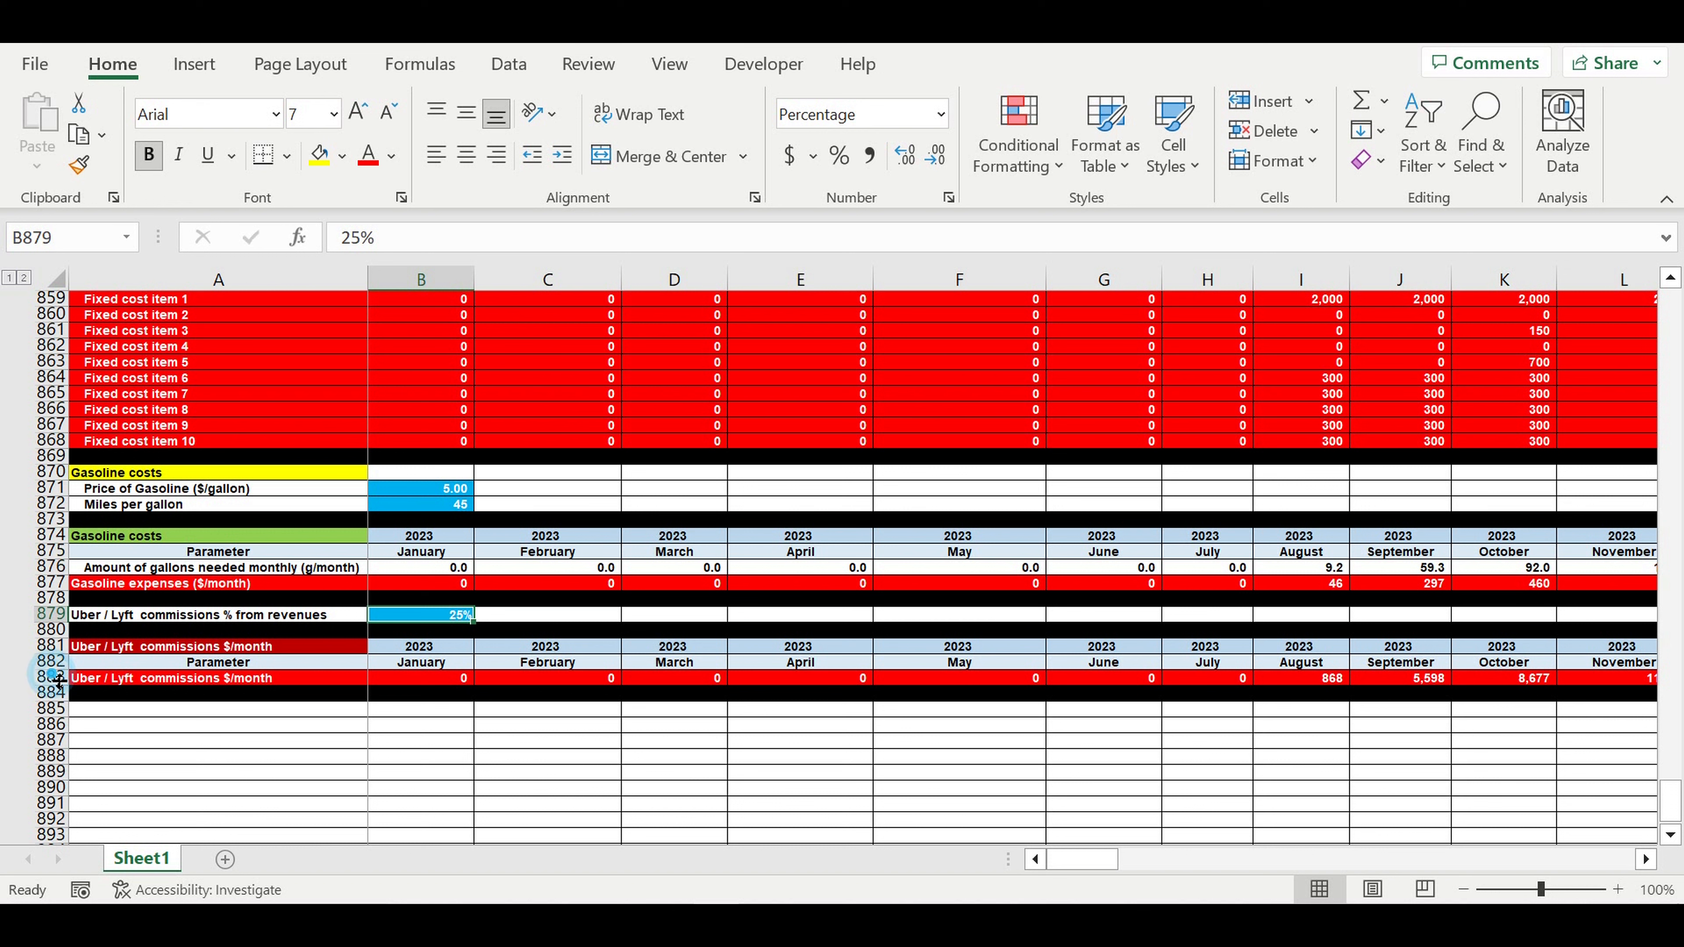
{"action": "left_click", "coordinate": [186, 681]}
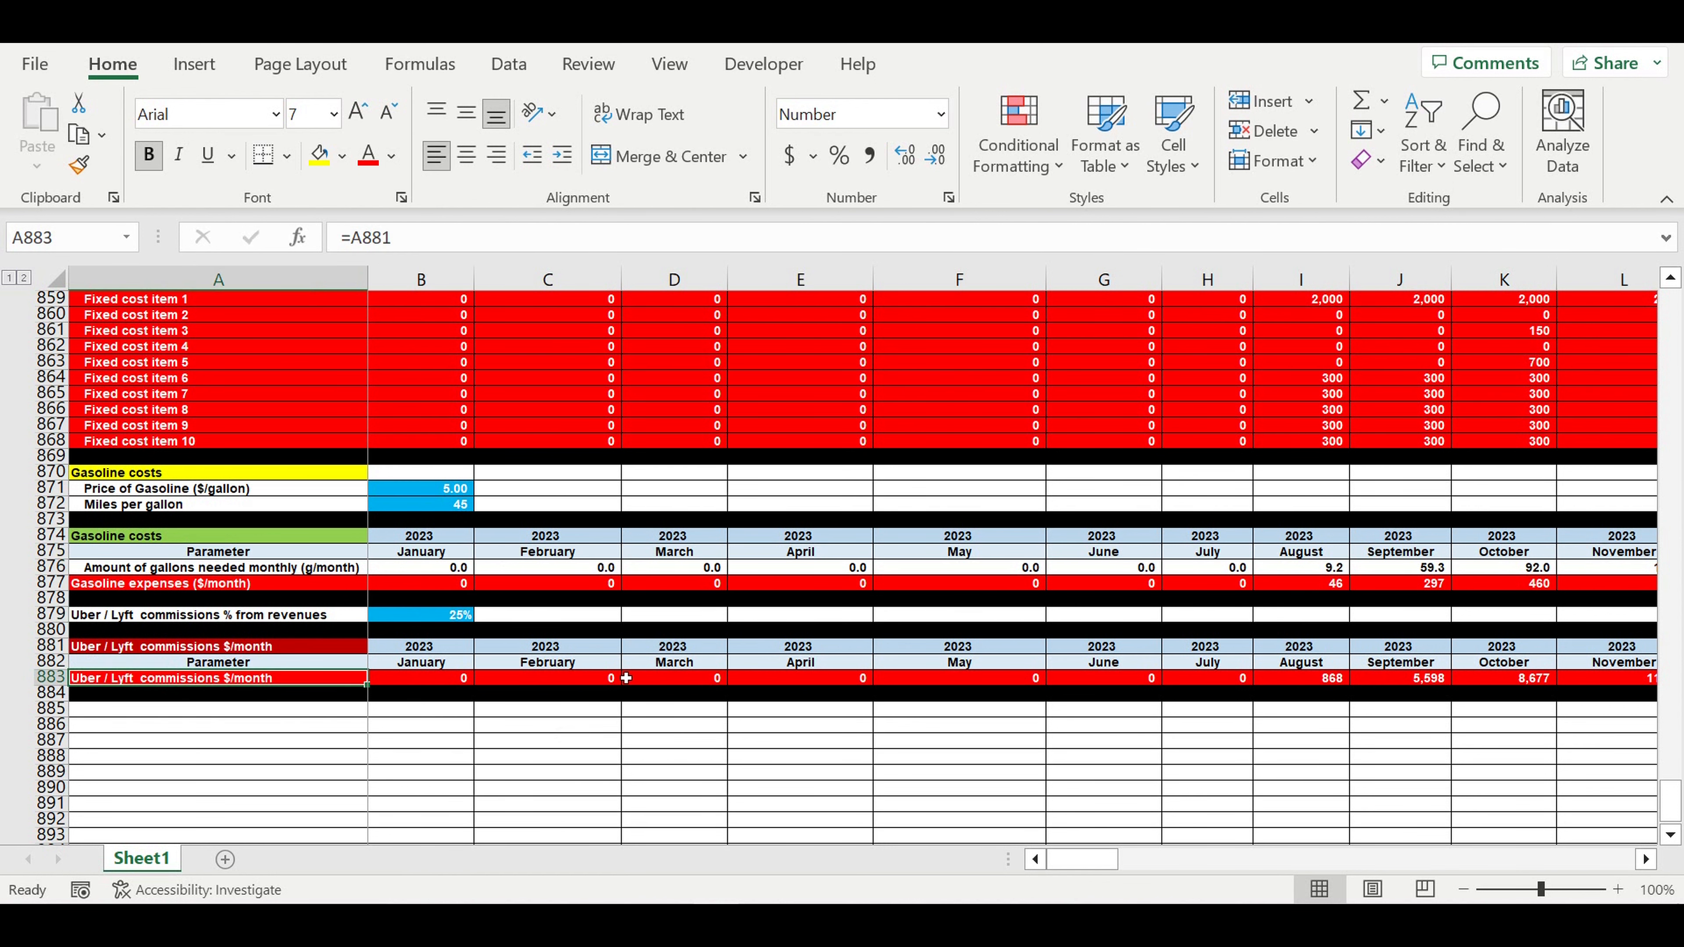
Enter the title "Payroll" in A885 below the commissions table and the column header "Driver" in A886
{"action": "scroll", "coordinate": [626, 678], "scroll_direction": "down", "scroll_amount": 2}
{"action": "left_click", "coordinate": [255, 616]}
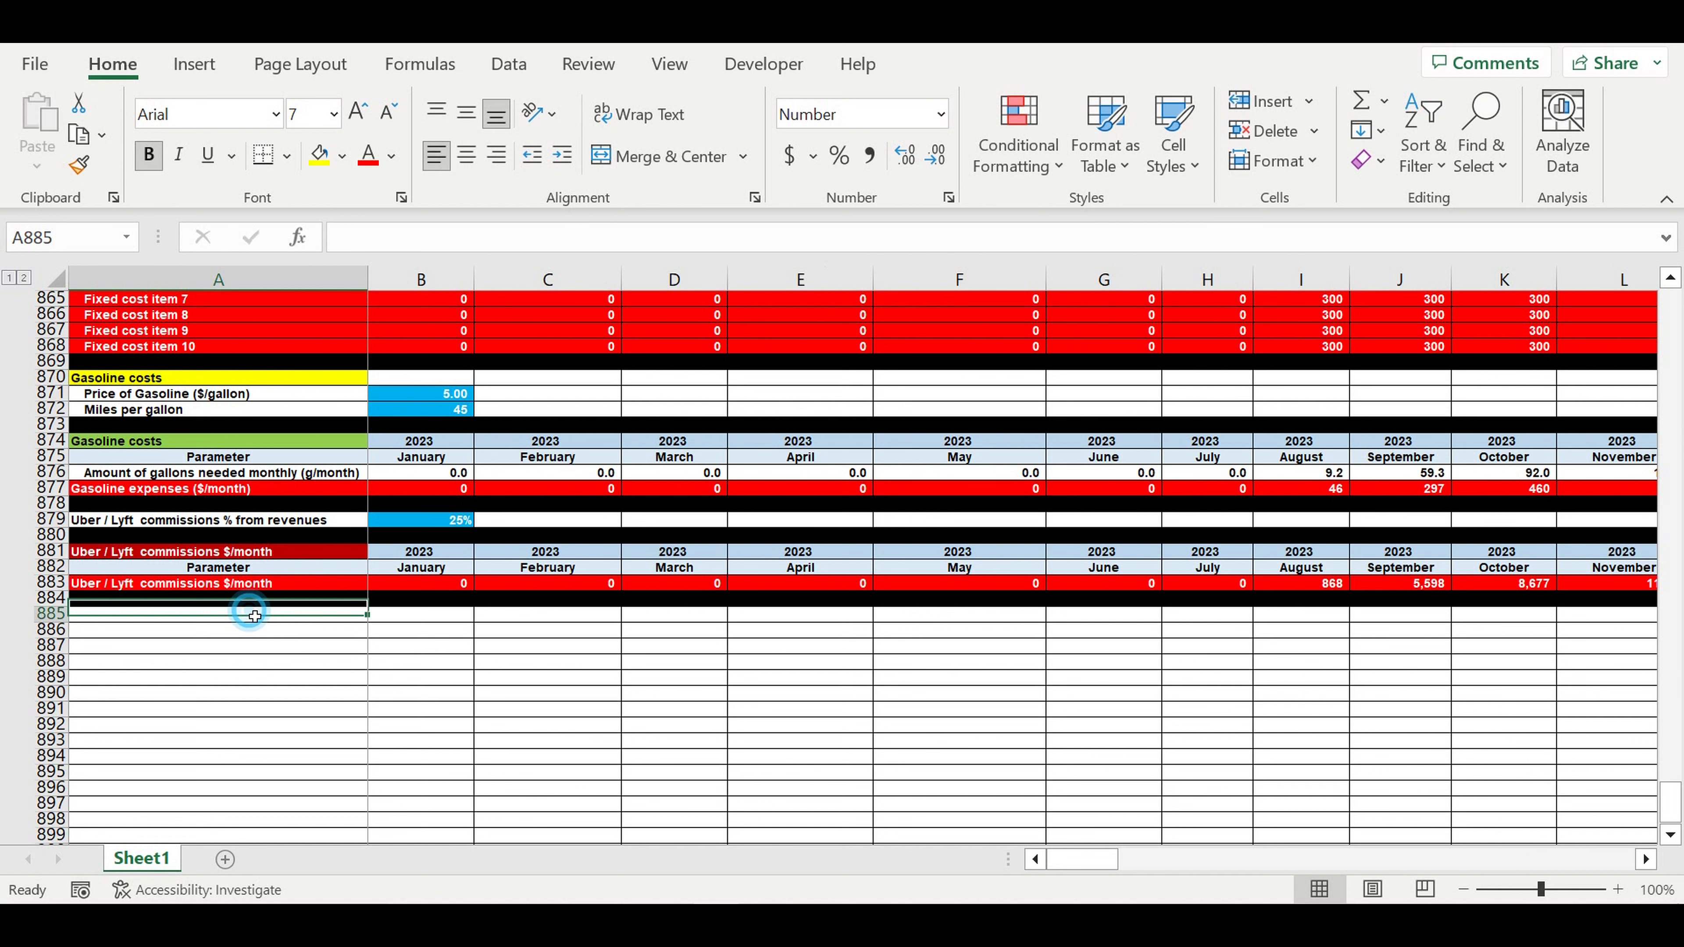
{"action": "type", "text": "Payroll"}
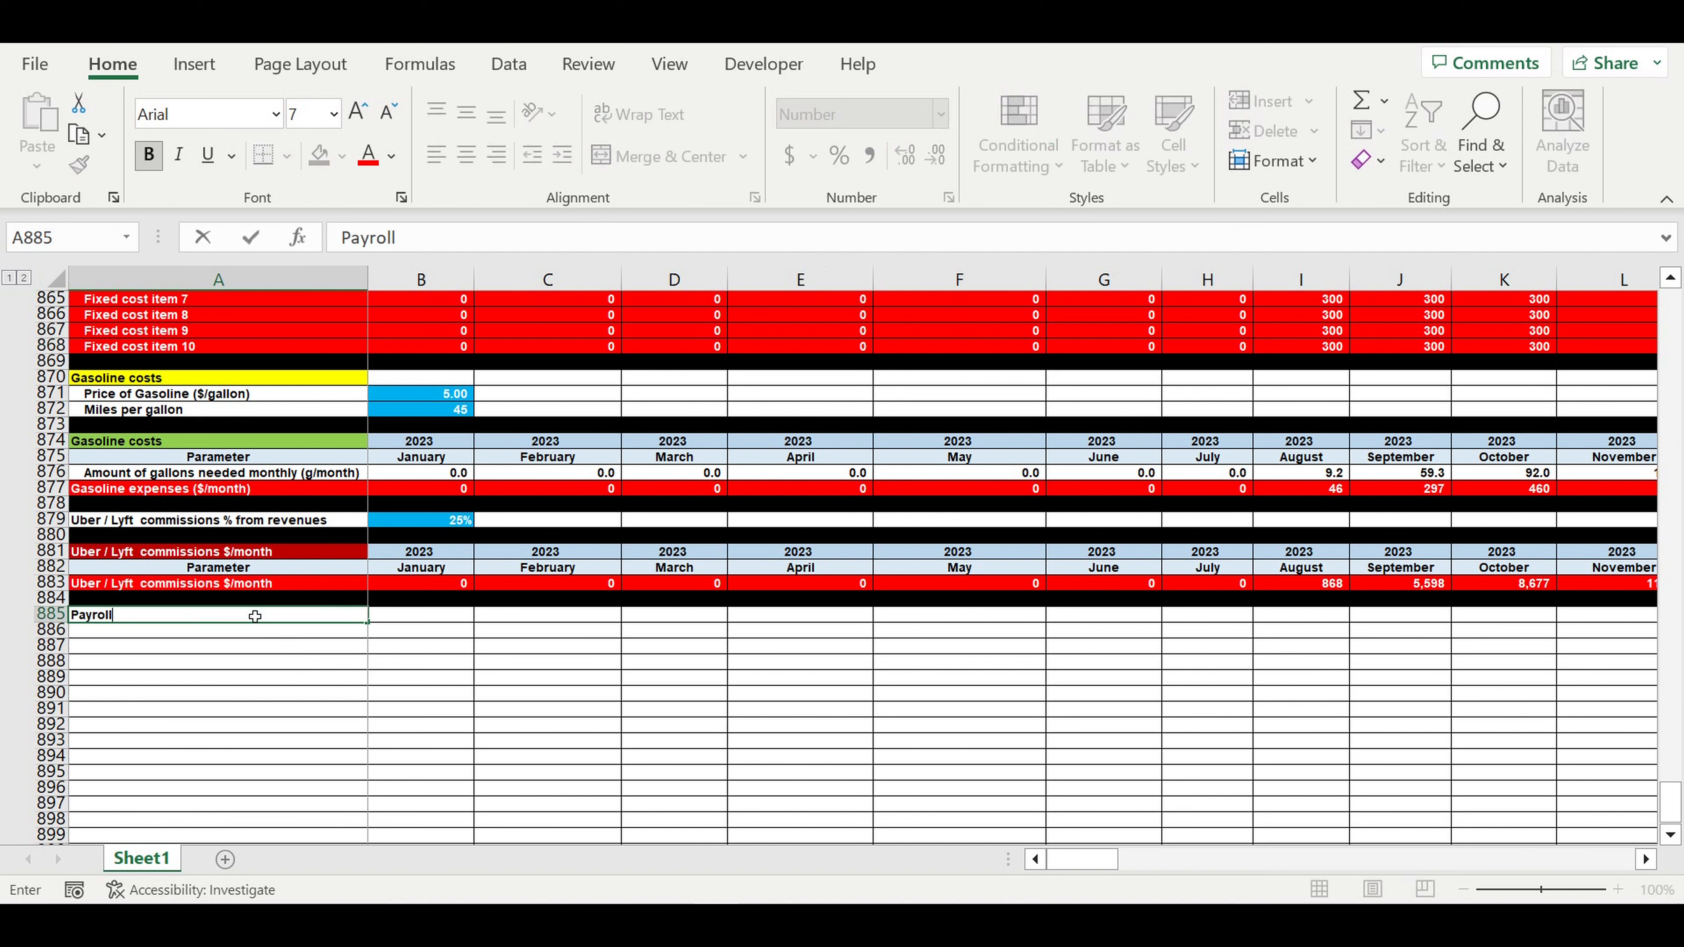
{"action": "key", "text": "Return"}
{"action": "type", "text": "Driver"}
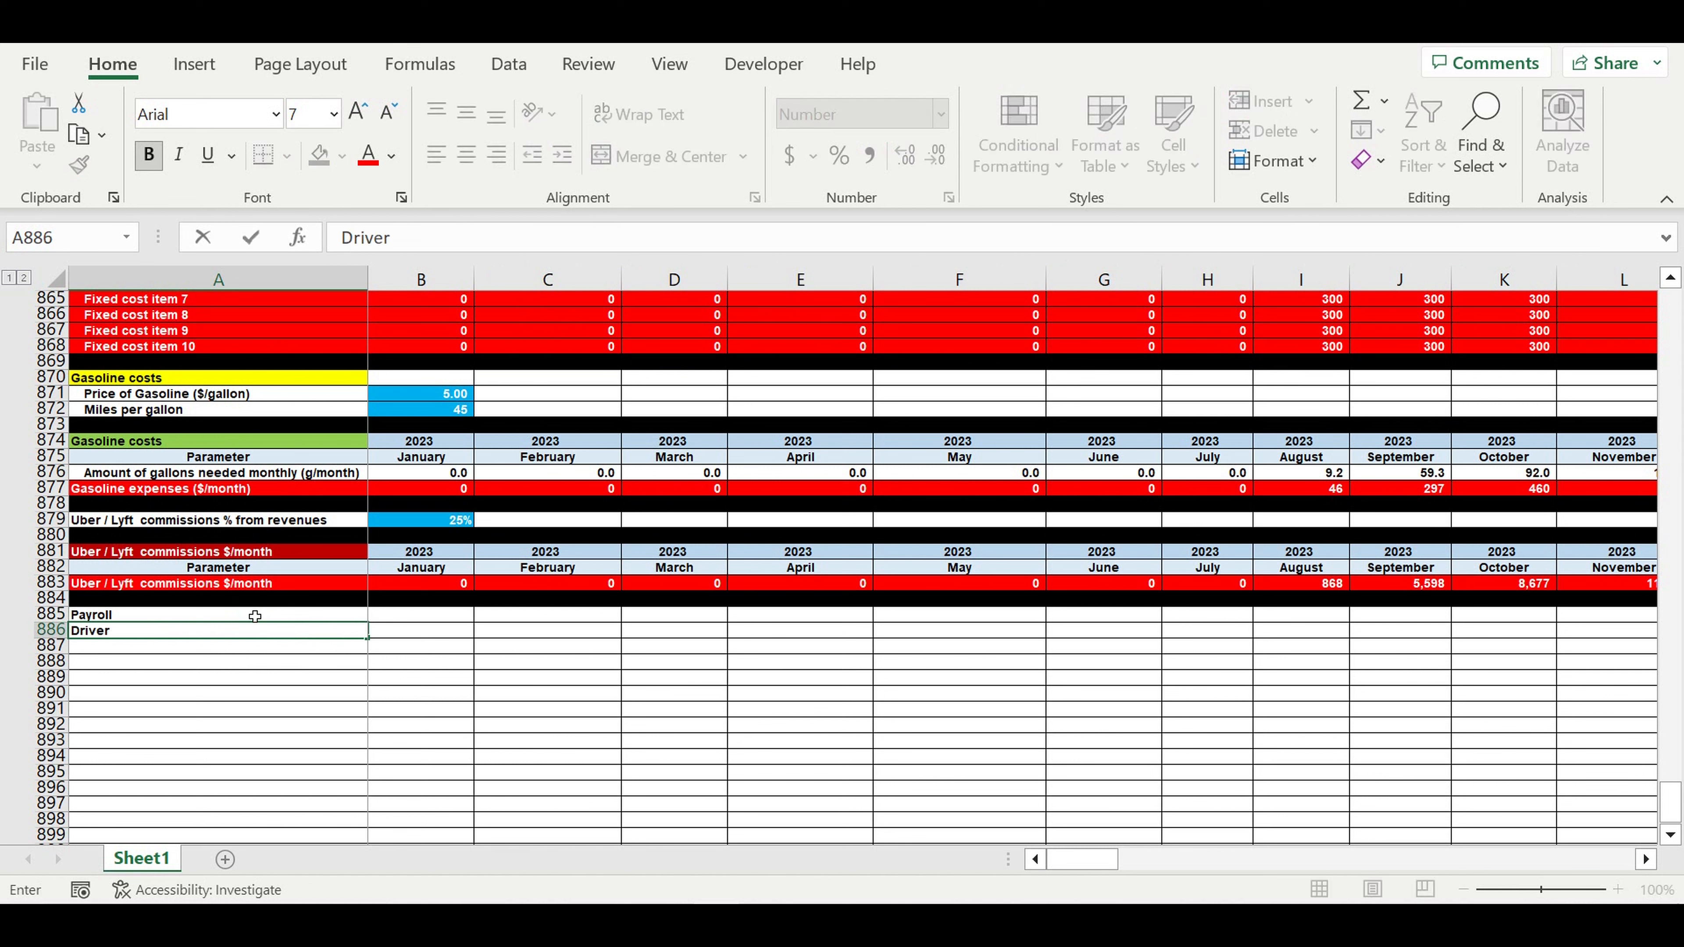
{"action": "key", "text": "Return"}
Enter "Driver 1" in A887 and extend the series down to "Driver 3" in A889
{"action": "type", "text": "Driver"}
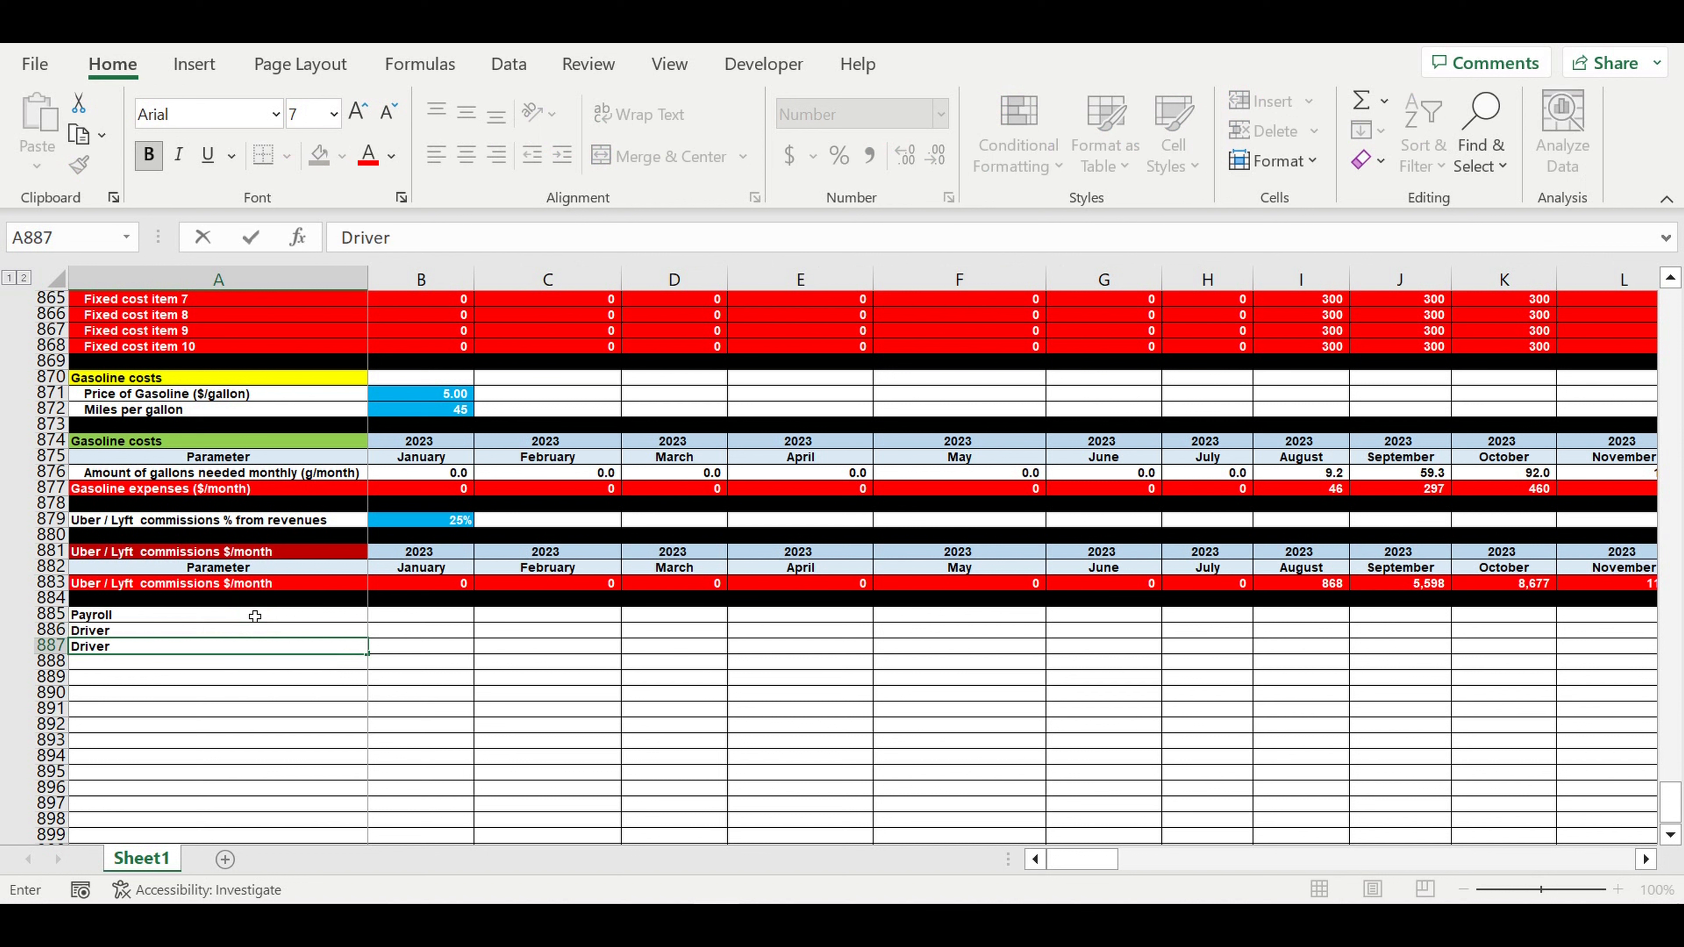
{"action": "key", "text": "Return"}
{"action": "left_click", "coordinate": [237, 649]}
{"action": "left_click_drag", "start_coordinate": [376, 660], "coordinate": [366, 683]}
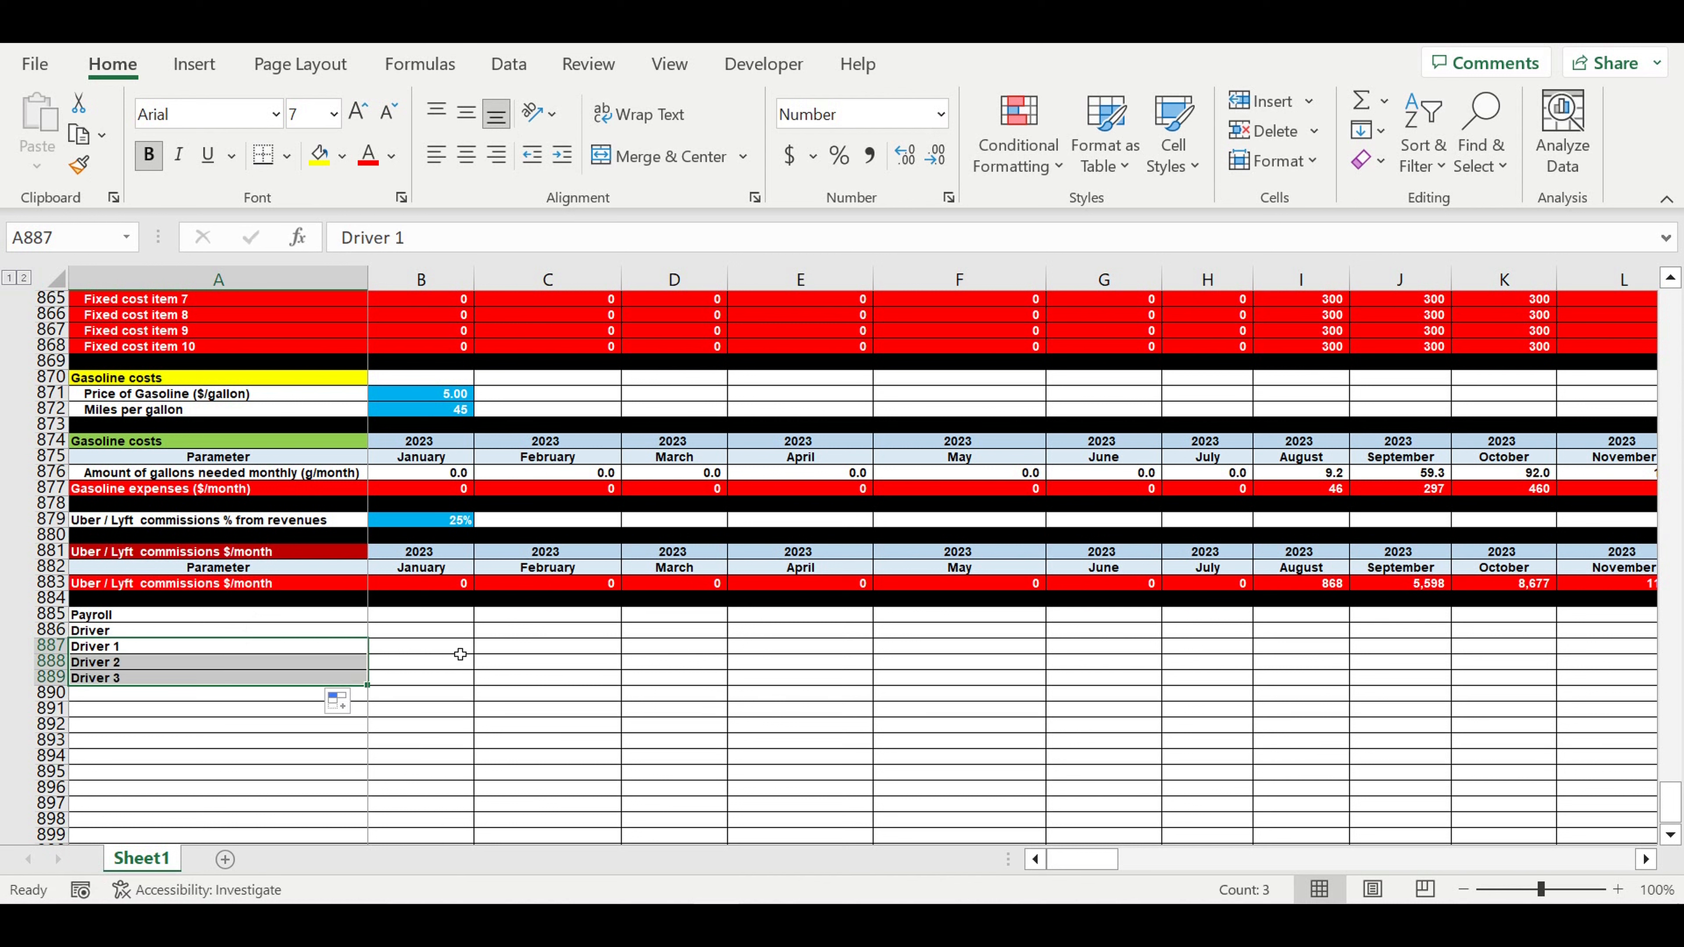
Add the header "$/month" in B886, and centre and fill both payroll header cells with light blue
{"action": "left_click", "coordinate": [424, 633]}
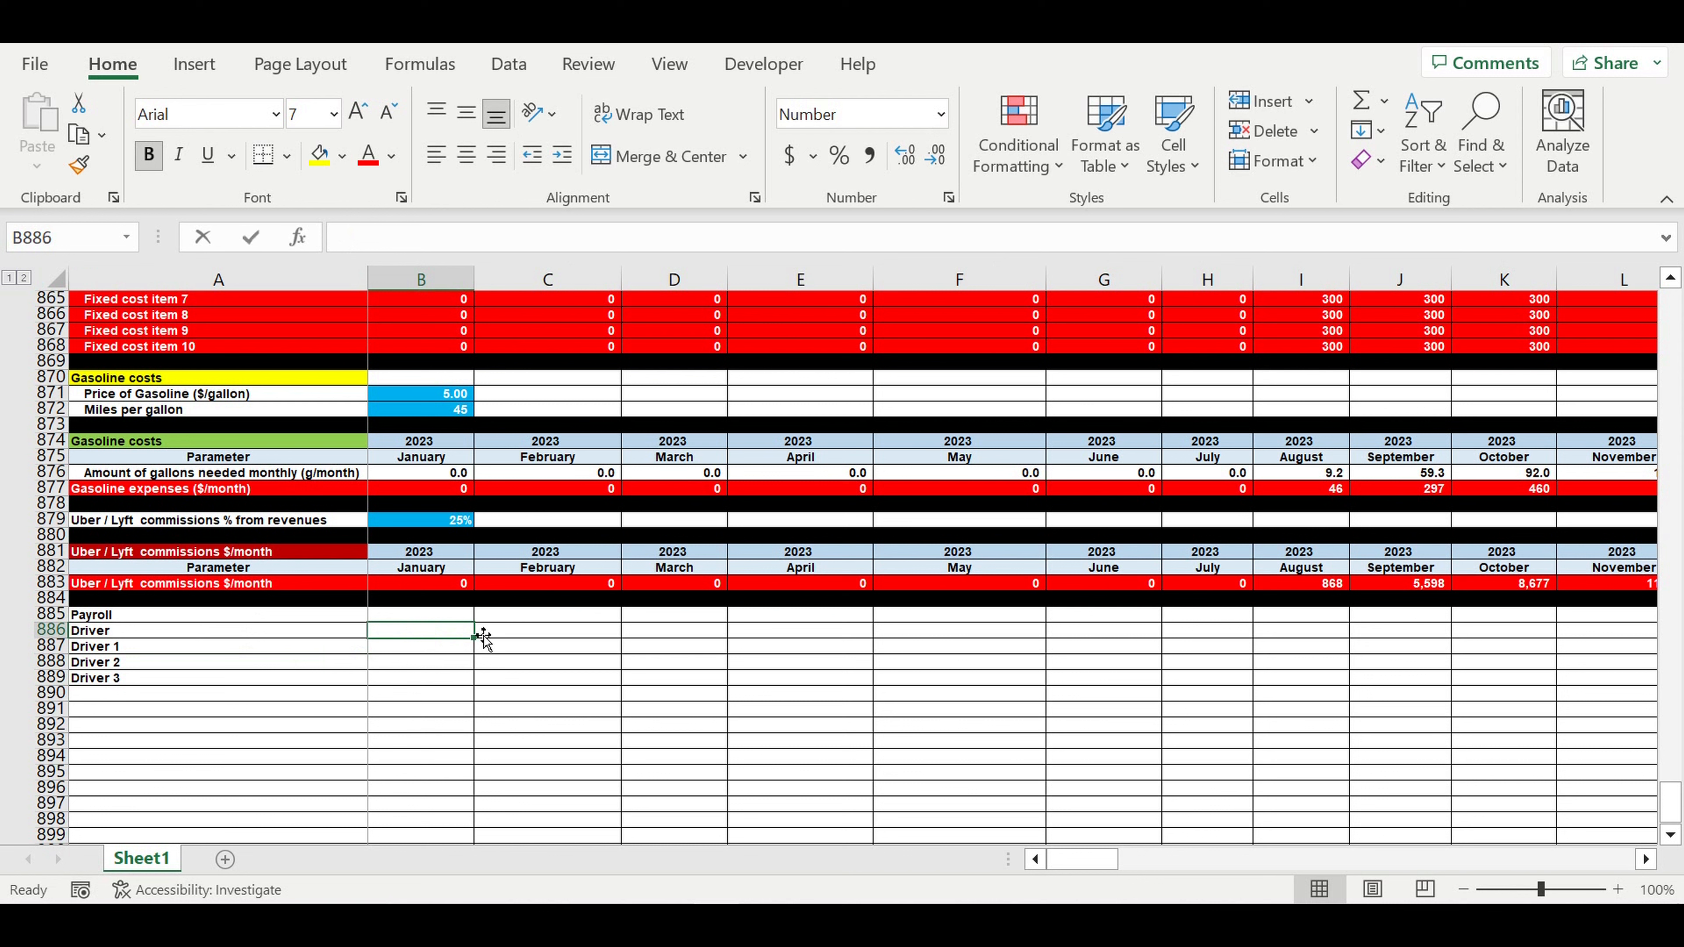
{"action": "type", "text": "$/month"}
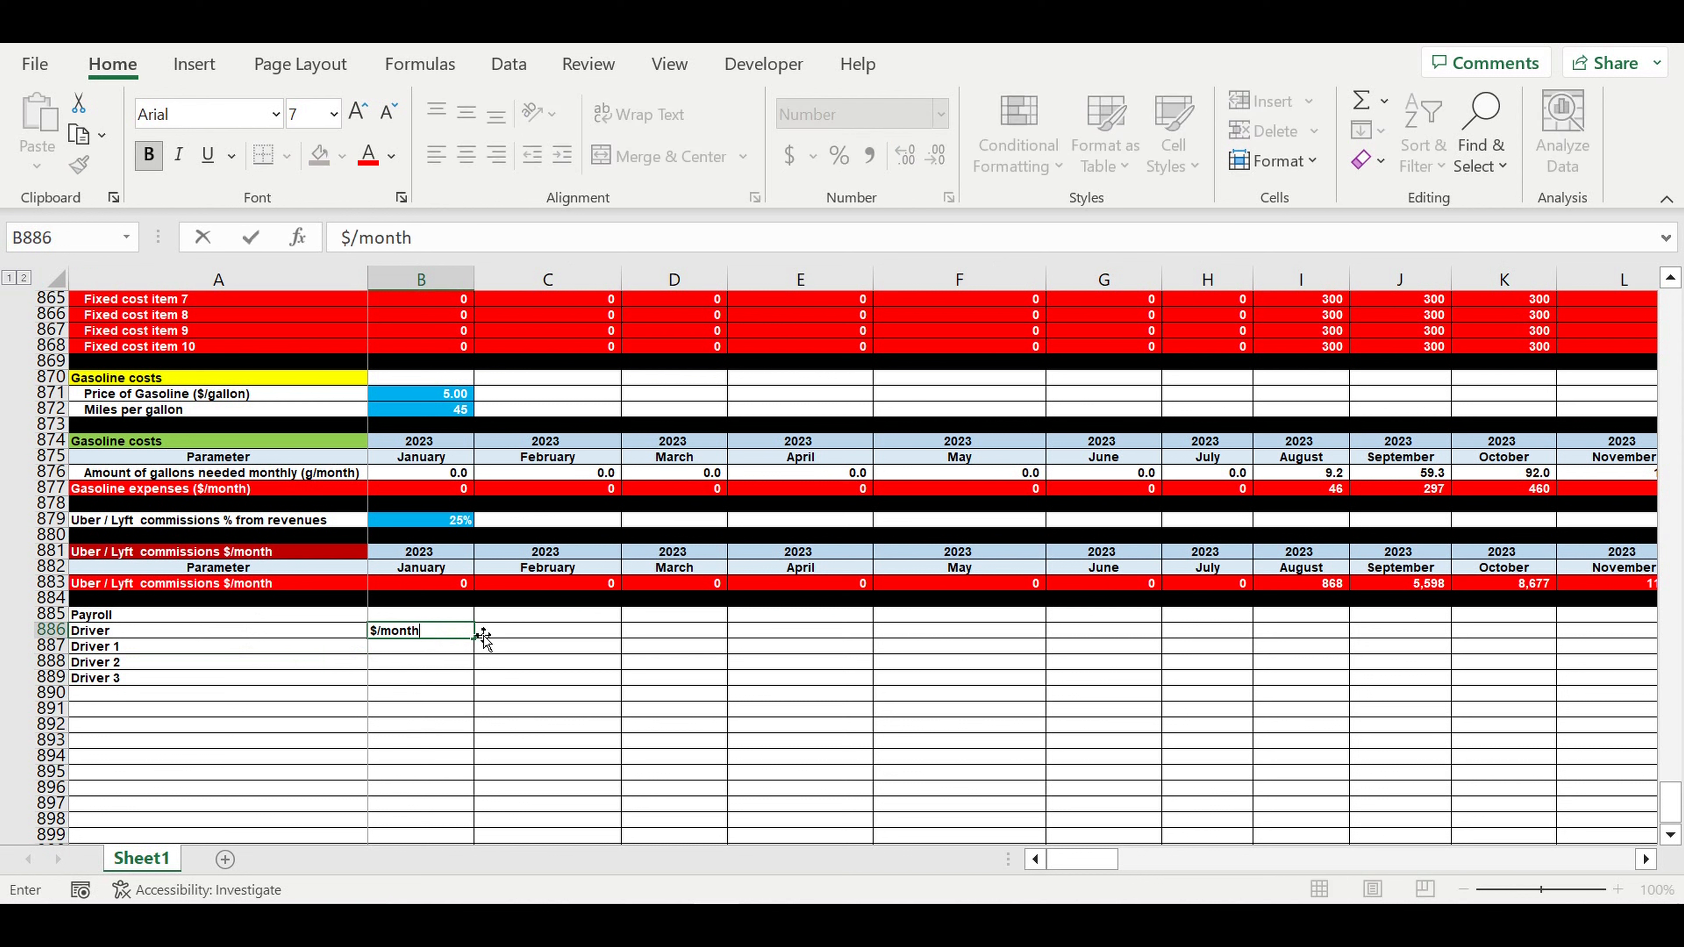
{"action": "key", "text": "Return"}
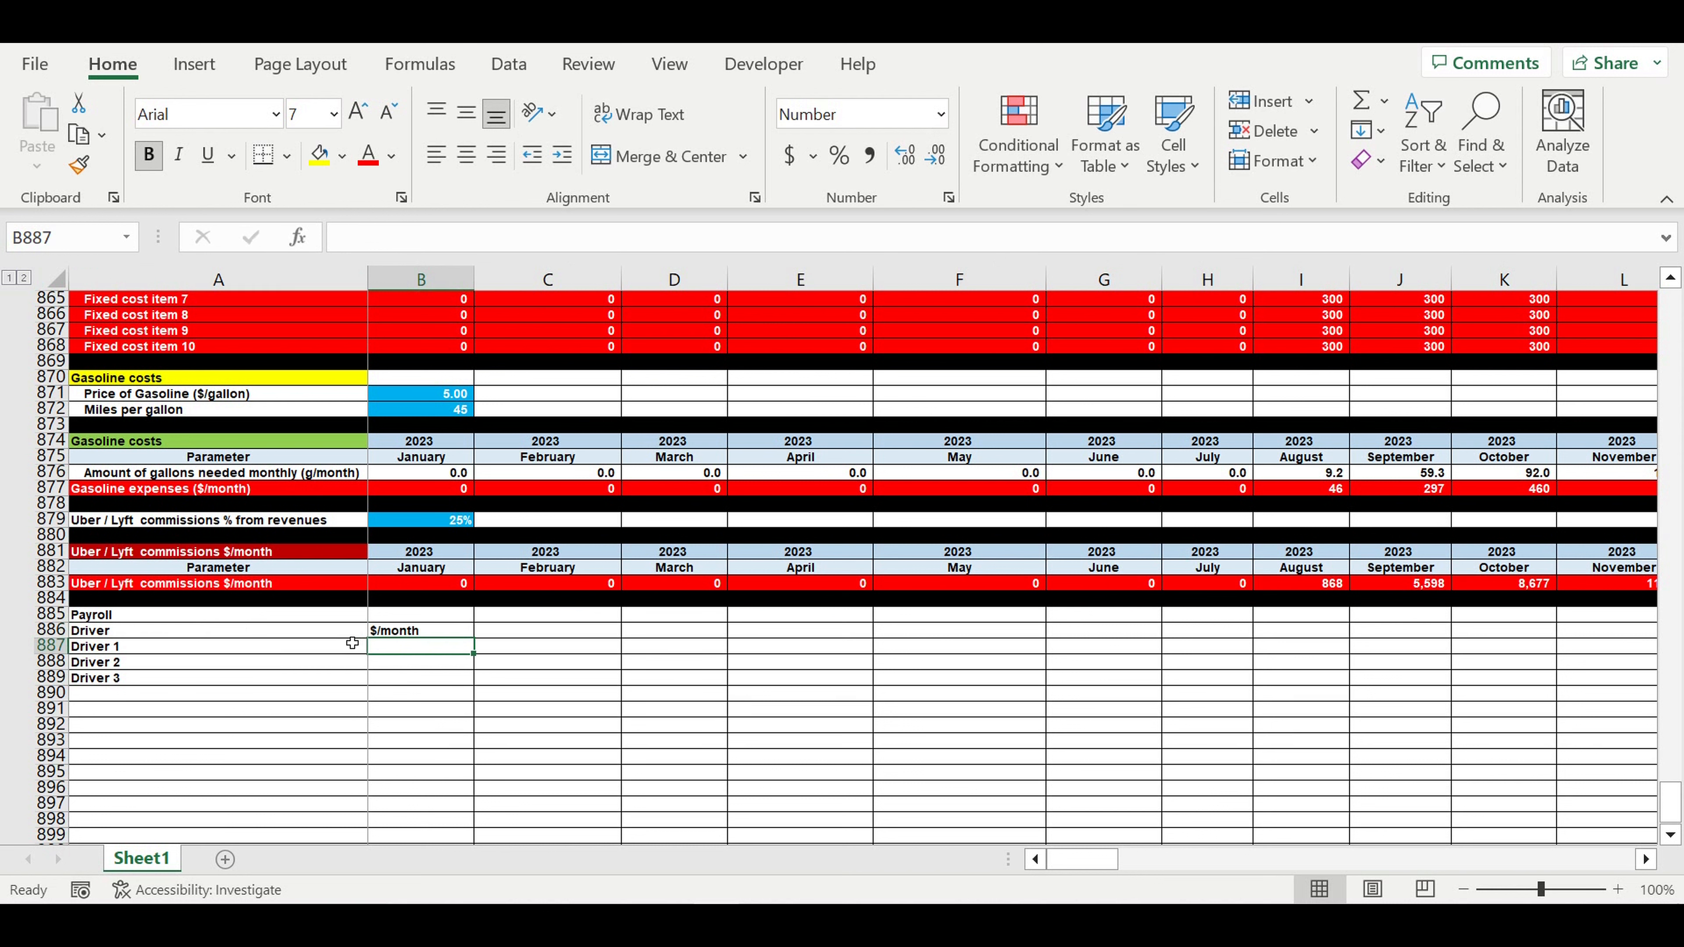
{"action": "left_click_drag", "start_coordinate": [337, 636], "coordinate": [417, 631]}
{"action": "left_click", "coordinate": [466, 154]}
{"action": "left_click", "coordinate": [344, 154]}
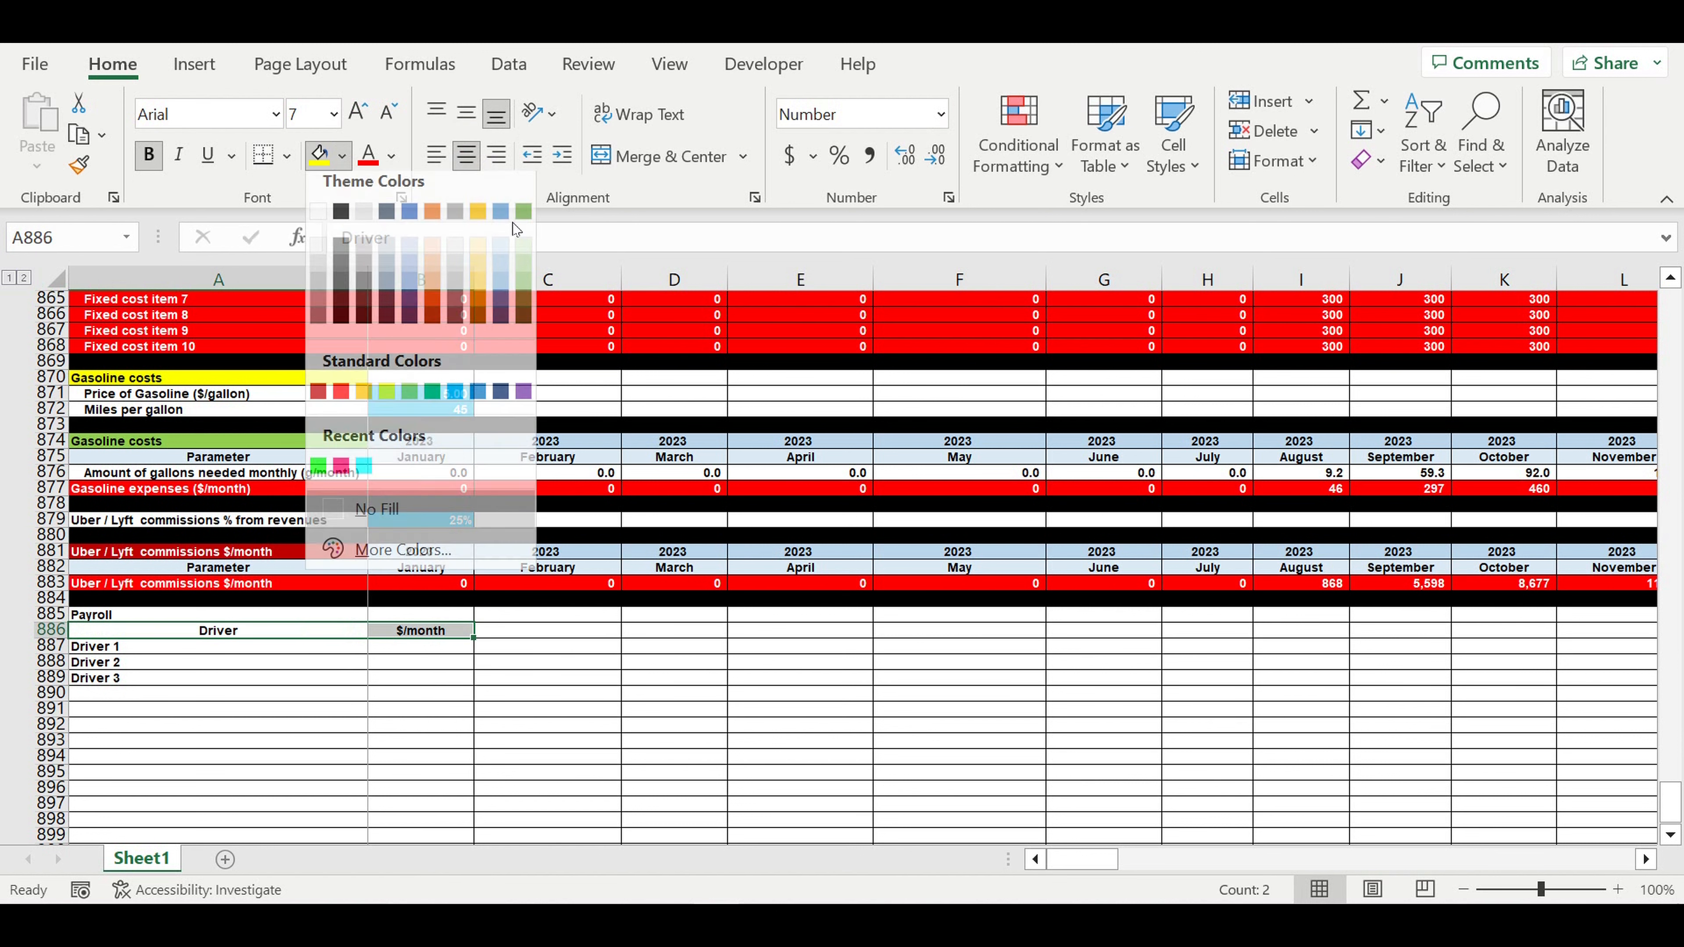
{"action": "left_click", "coordinate": [503, 267]}
Fill the Payroll title cell A885 with orange
{"action": "left_click", "coordinate": [223, 619]}
{"action": "left_click", "coordinate": [342, 156]}
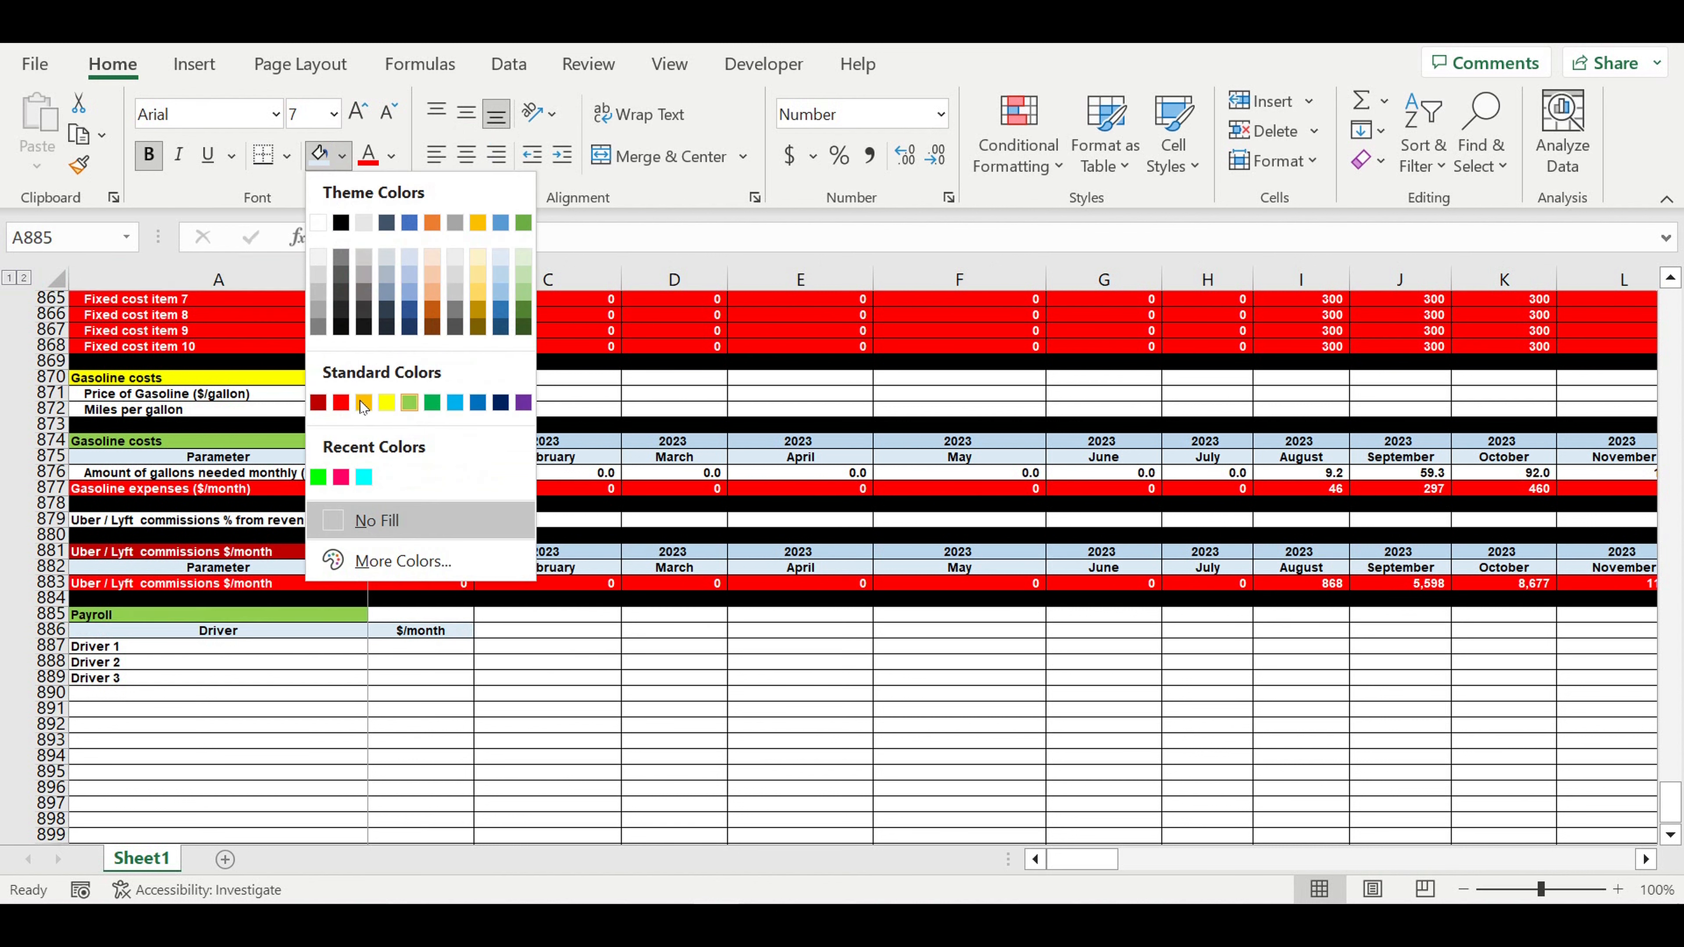
{"action": "left_click", "coordinate": [363, 404]}
{"action": "left_click", "coordinate": [312, 698]}
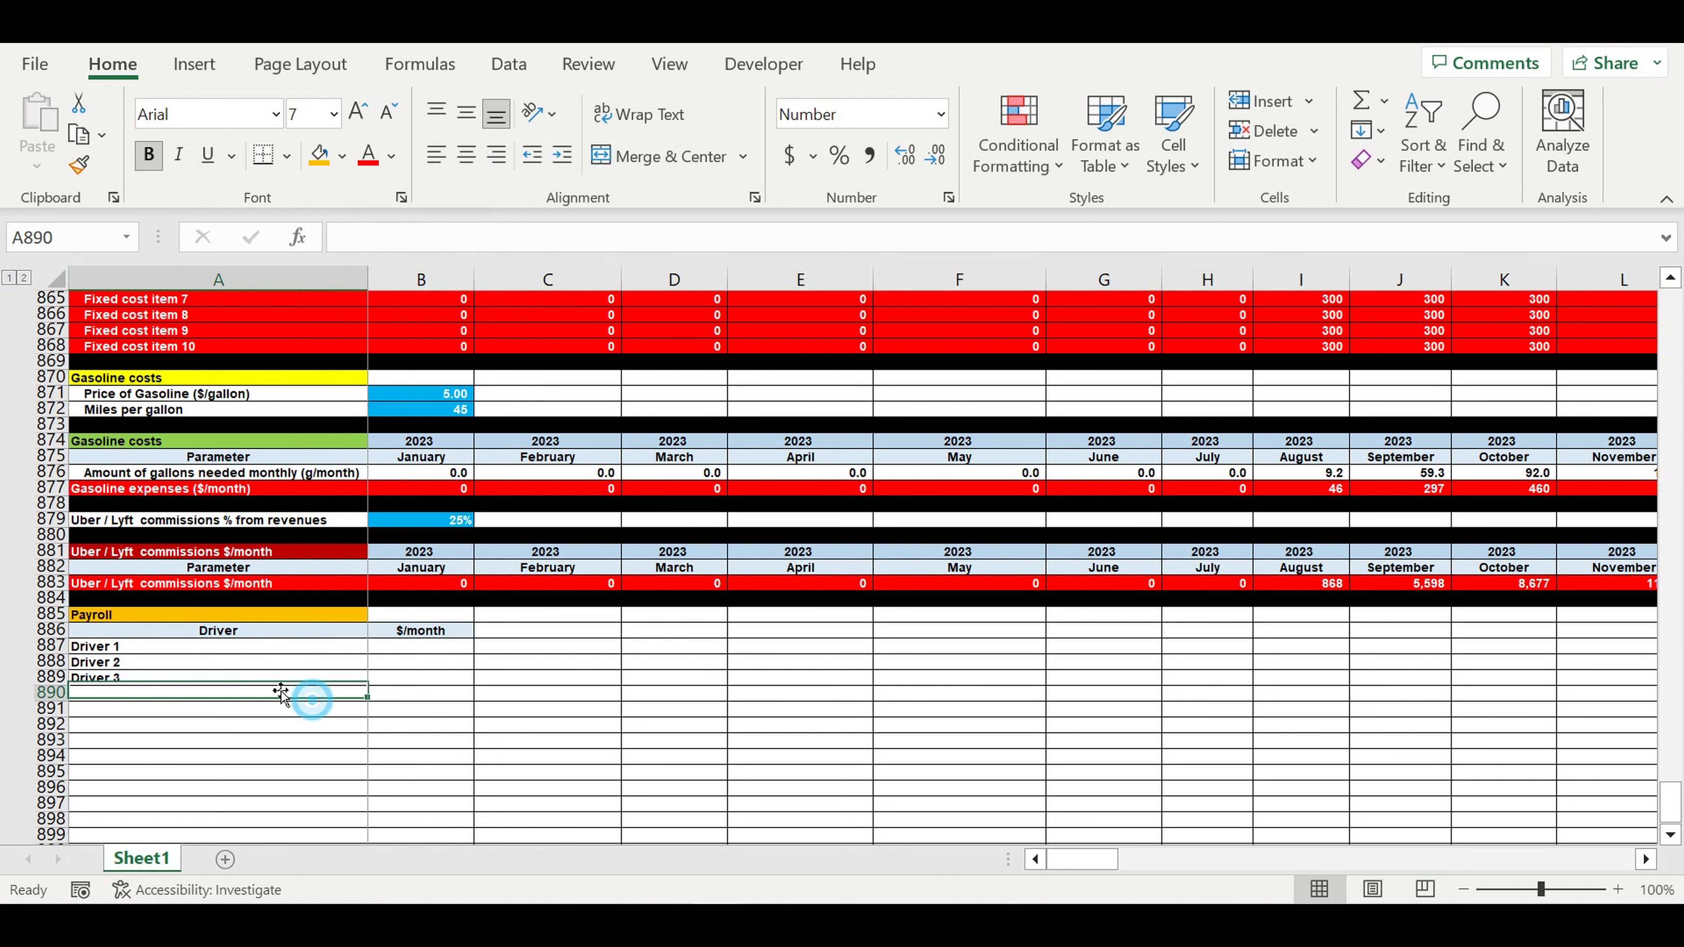
Enter a monthly pay of 4000 for Driver 1 and copy it down to Drivers 2 and 3
{"action": "left_click", "coordinate": [425, 648]}
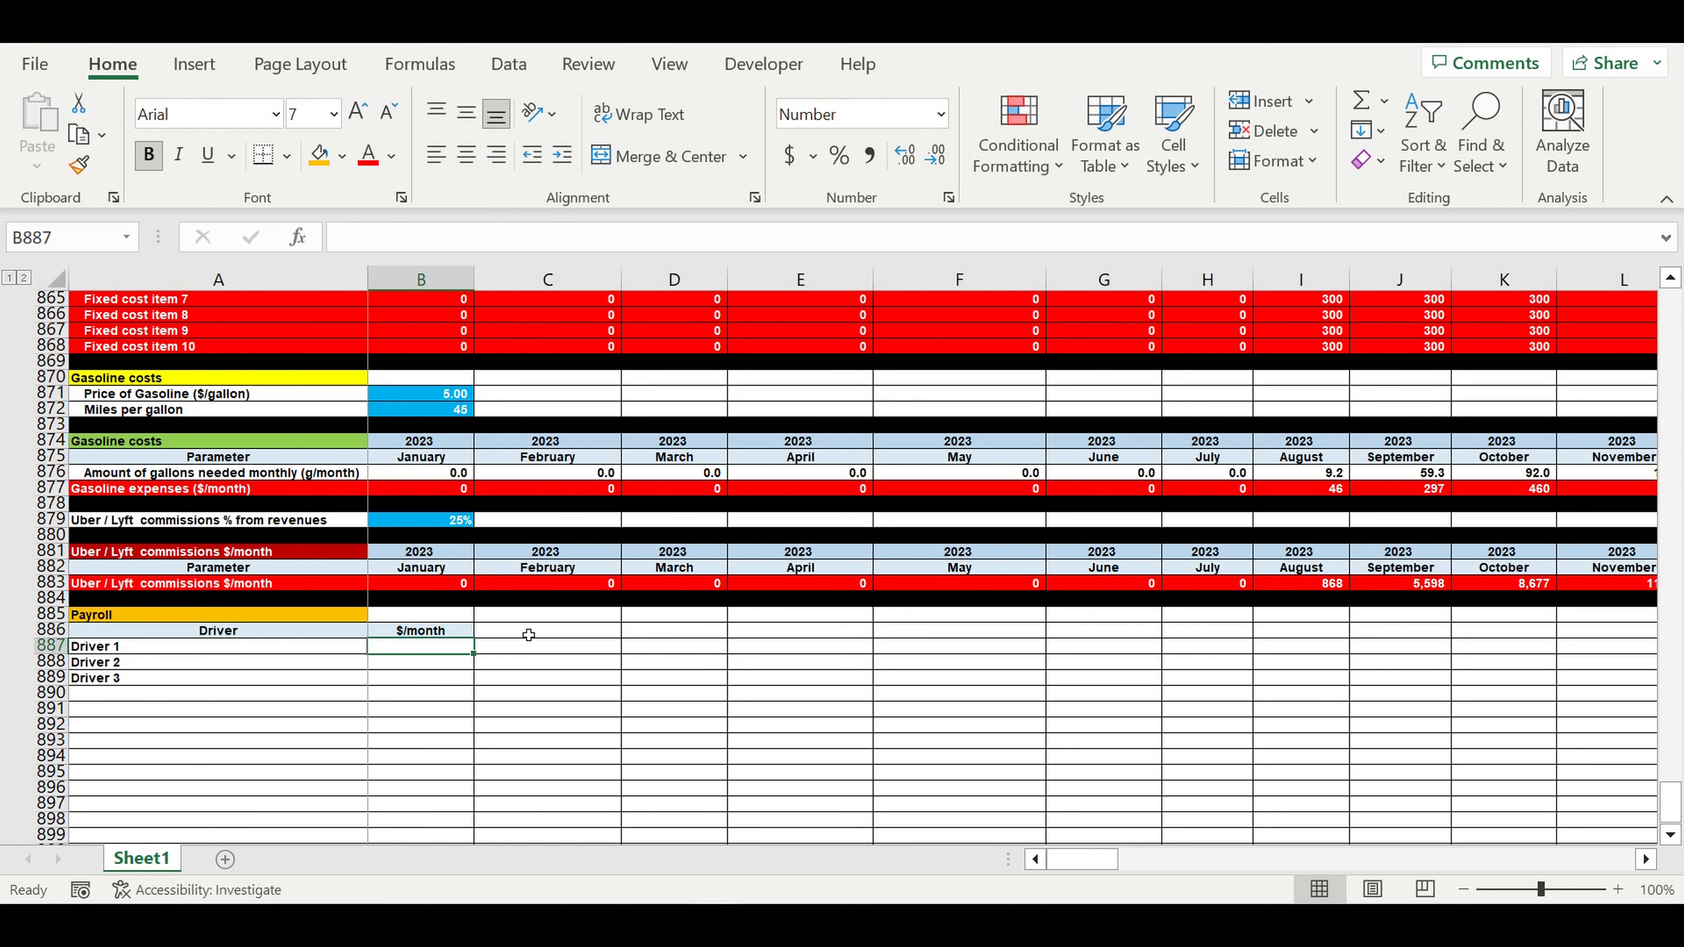
{"action": "type", "text": "4000"}
{"action": "key", "text": "Return"}
{"action": "left_click", "coordinate": [432, 647]}
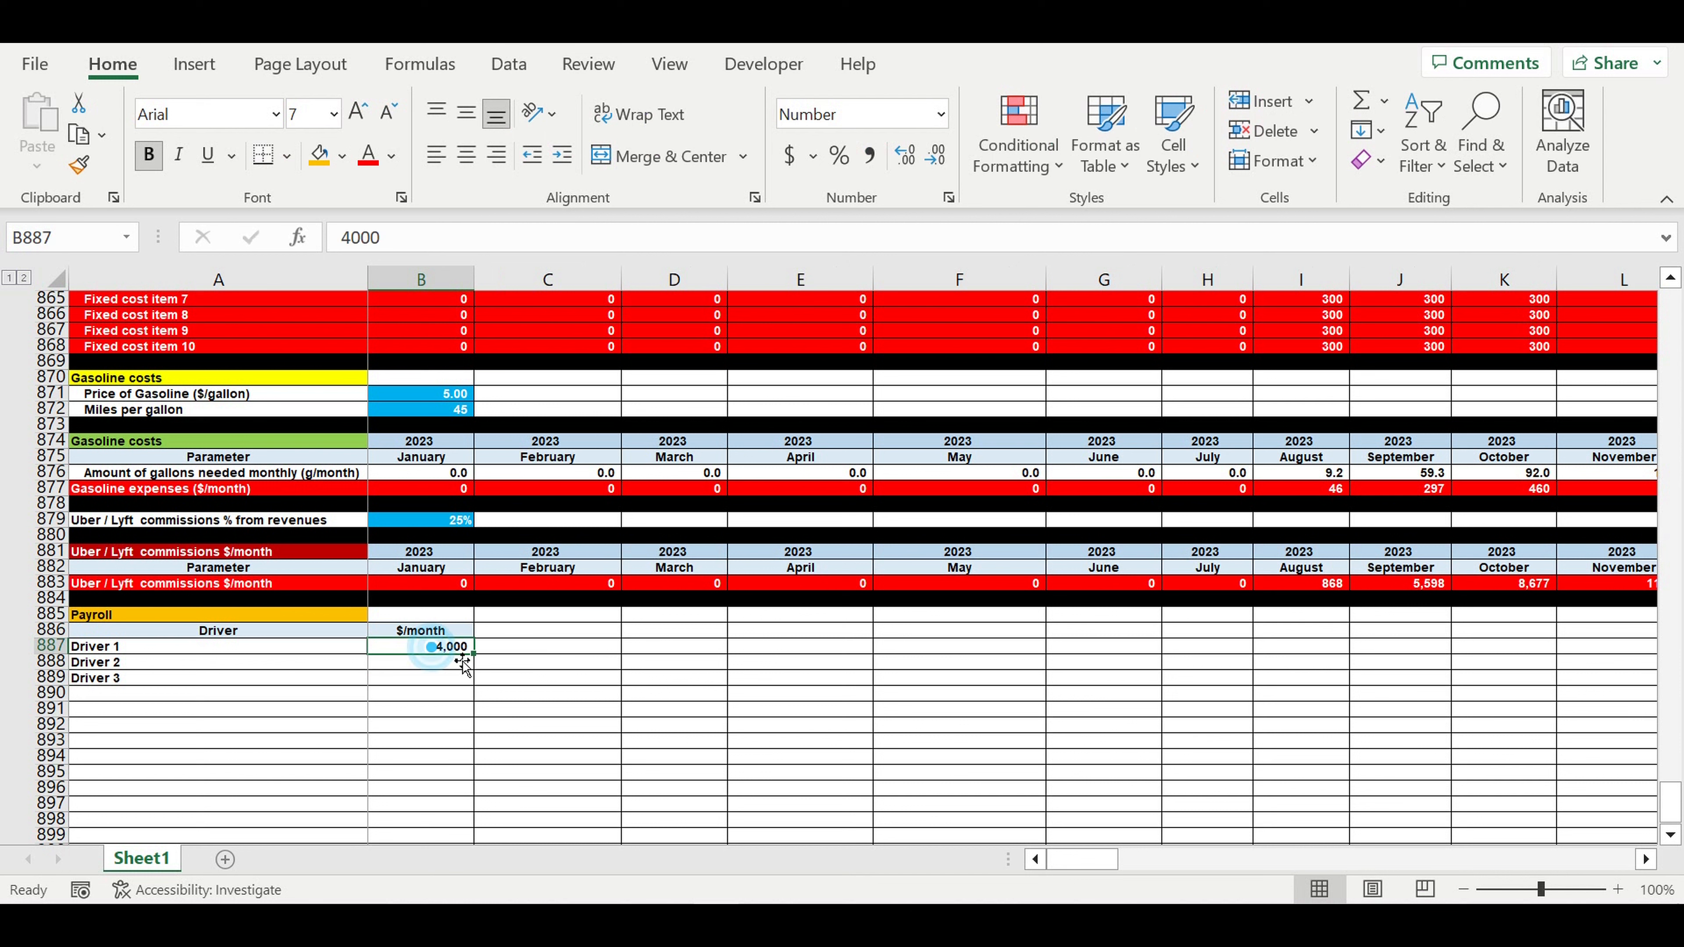
{"action": "left_click_drag", "start_coordinate": [473, 655], "coordinate": [482, 693]}
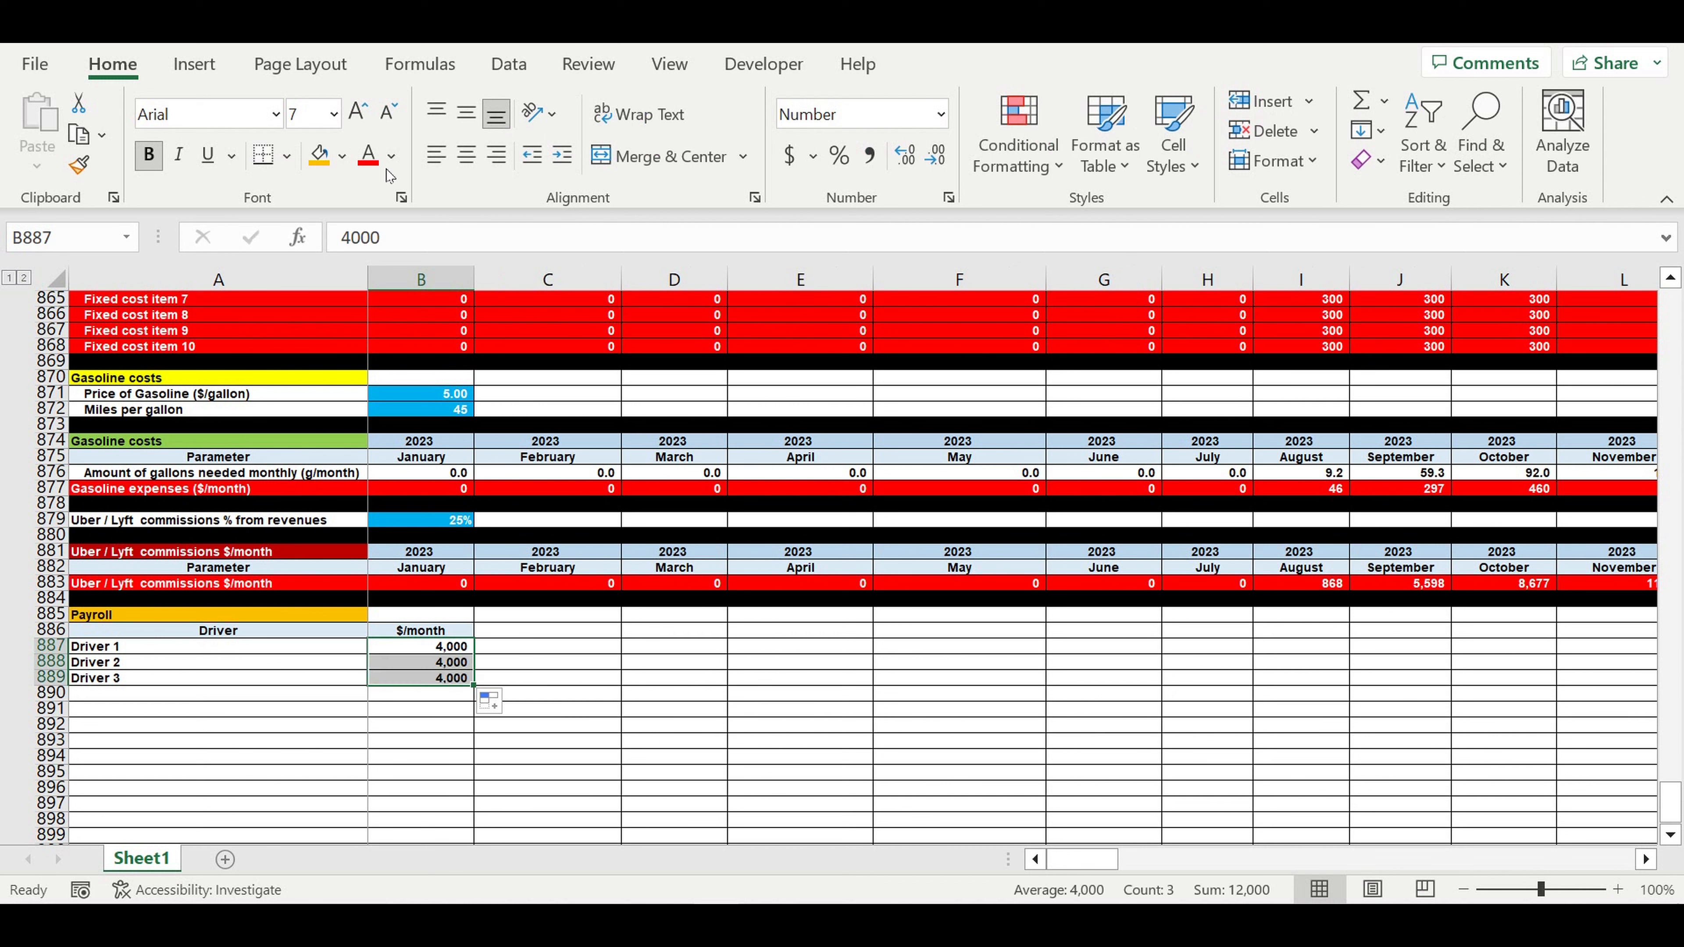
Format the three driver pay cells B887:B889 as inputs with white text on a light blue fill
{"action": "left_click", "coordinate": [391, 156]}
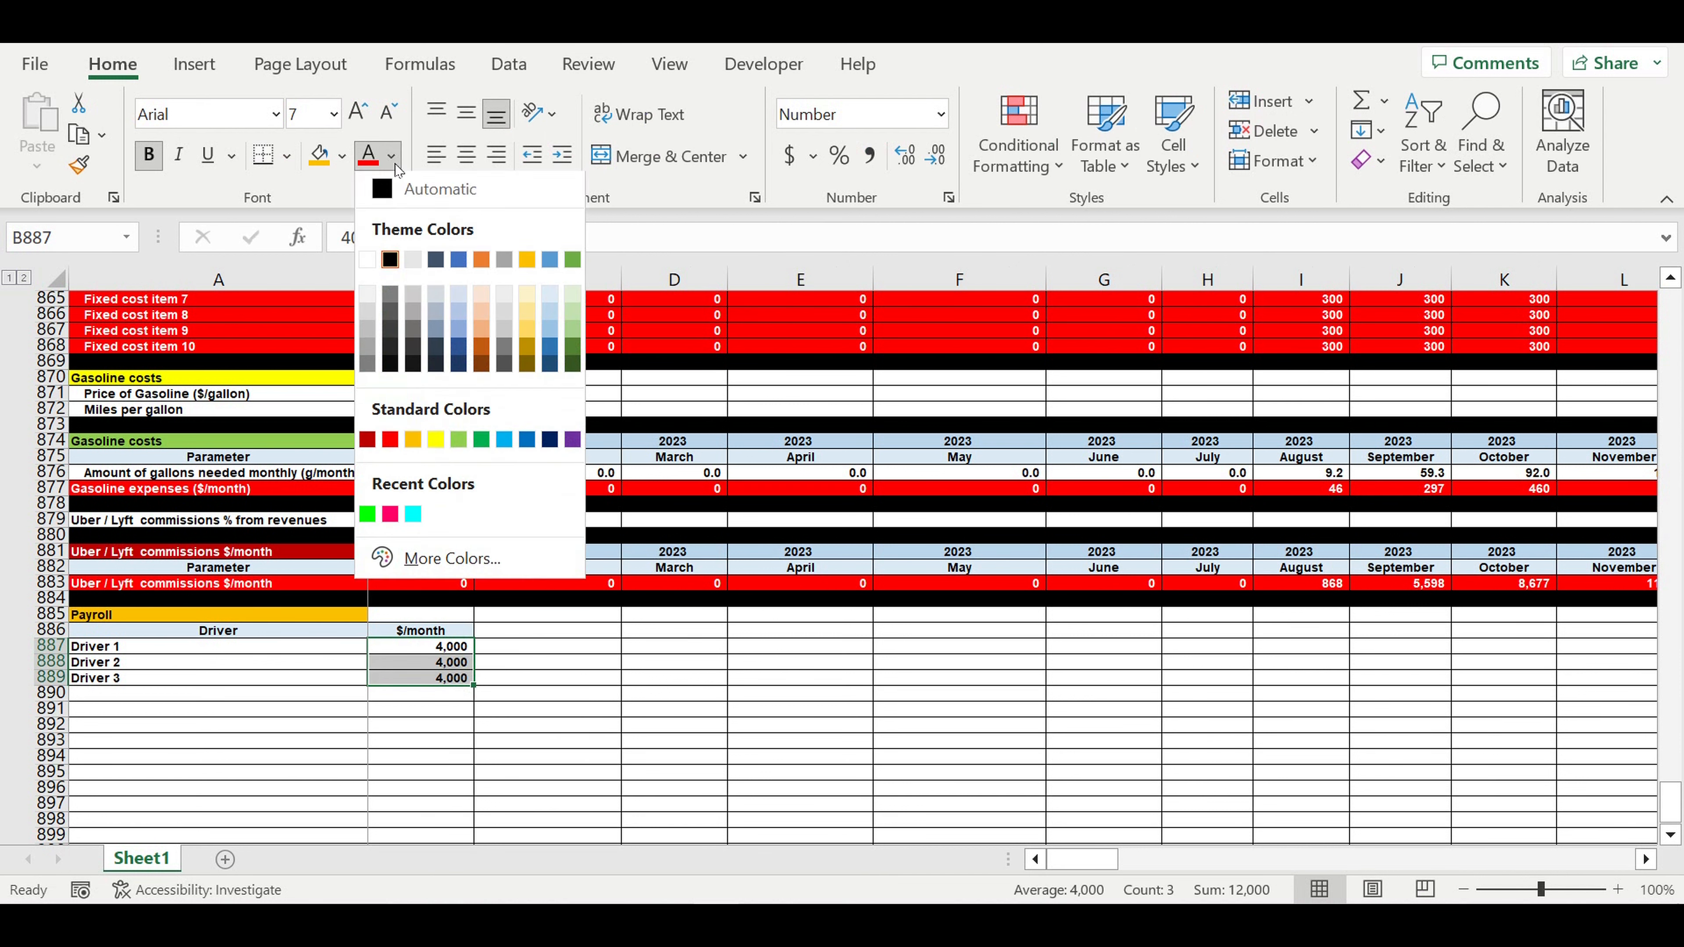
{"action": "left_click", "coordinate": [367, 263]}
{"action": "left_click", "coordinate": [343, 156]}
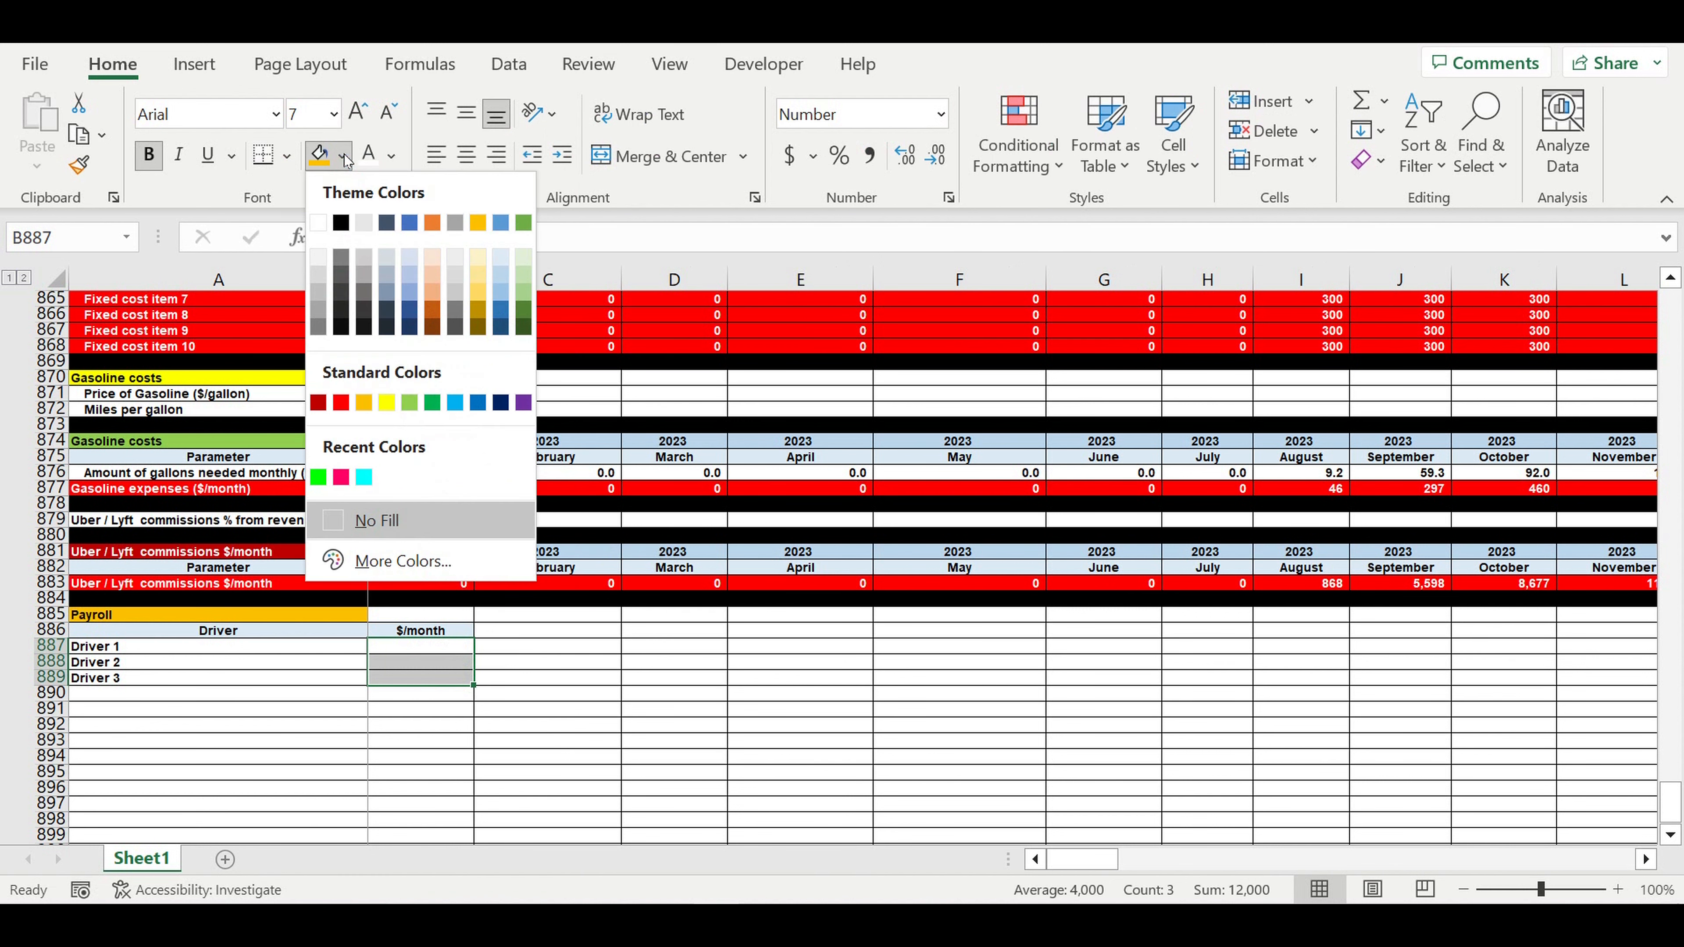
{"action": "left_click", "coordinate": [455, 403]}
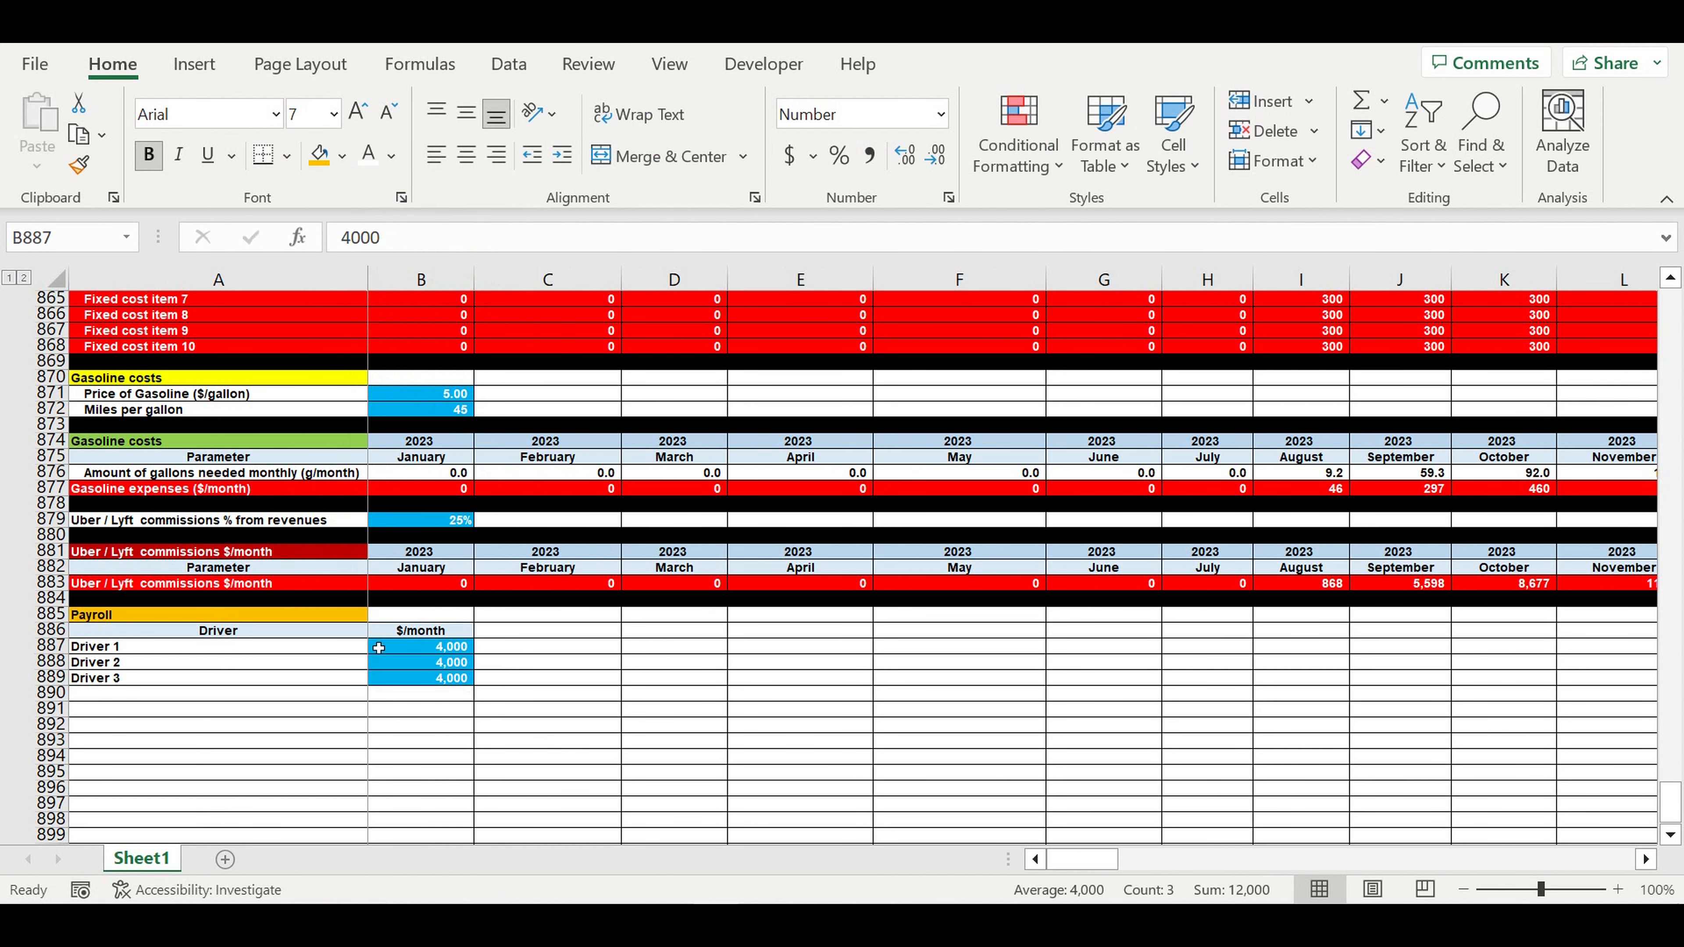
Format the driver names in A887:A889 with white text on a light blue fill
{"action": "left_click_drag", "start_coordinate": [317, 654], "coordinate": [344, 682]}
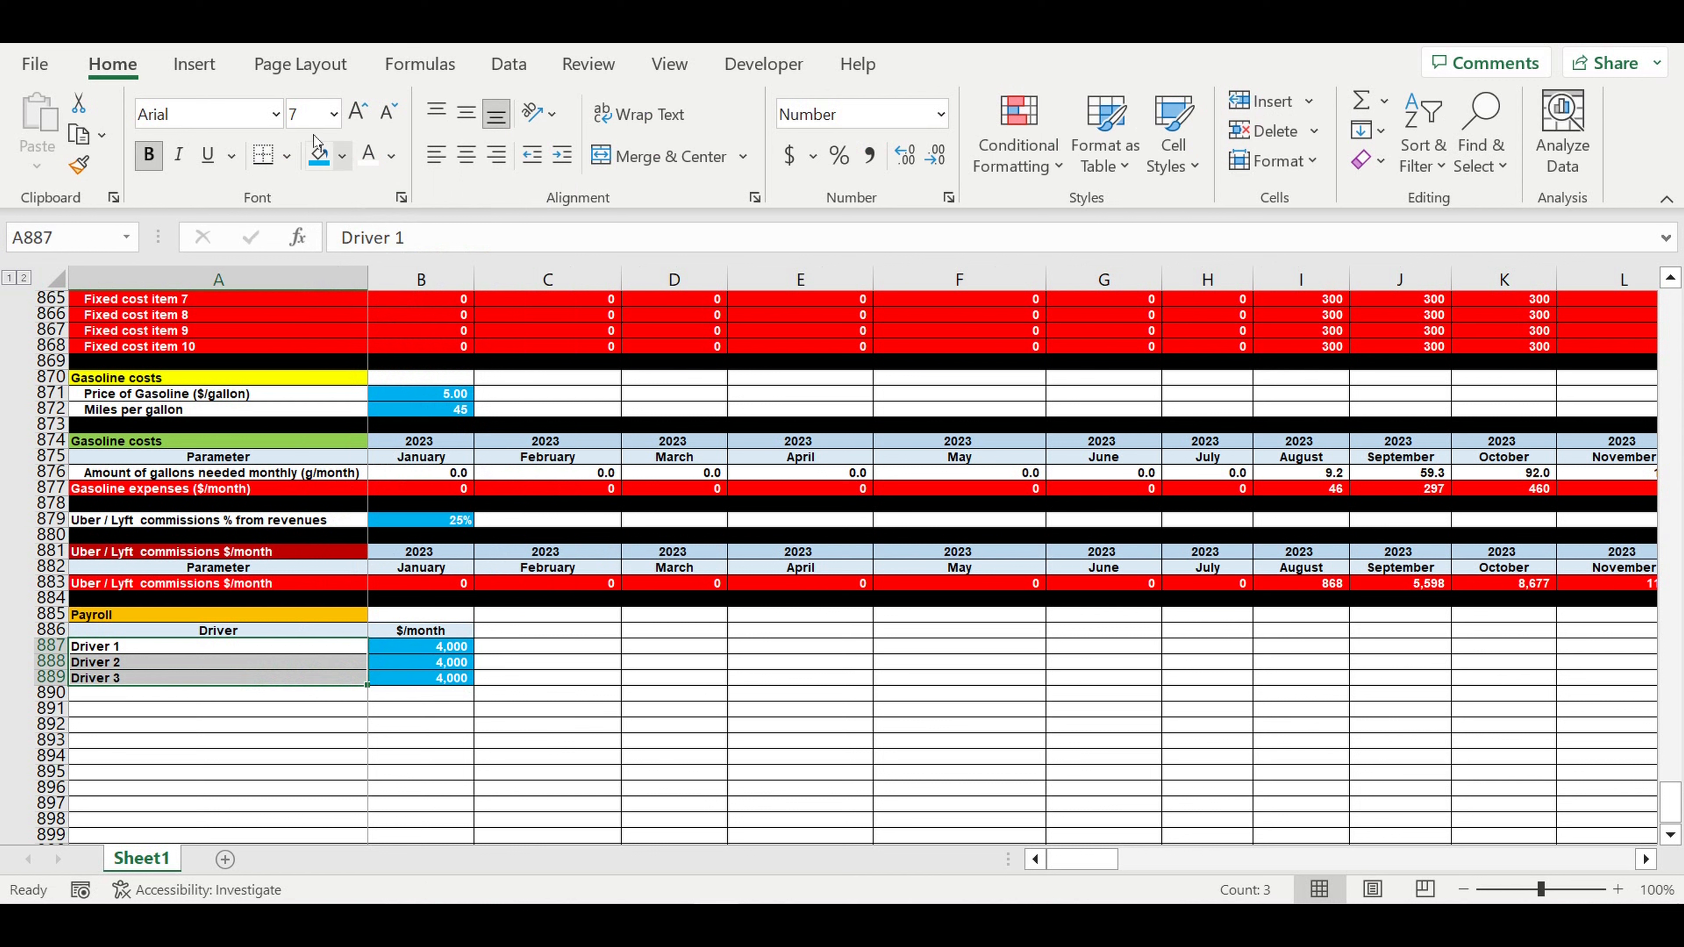
{"action": "left_click", "coordinate": [318, 152]}
{"action": "left_click", "coordinate": [369, 154]}
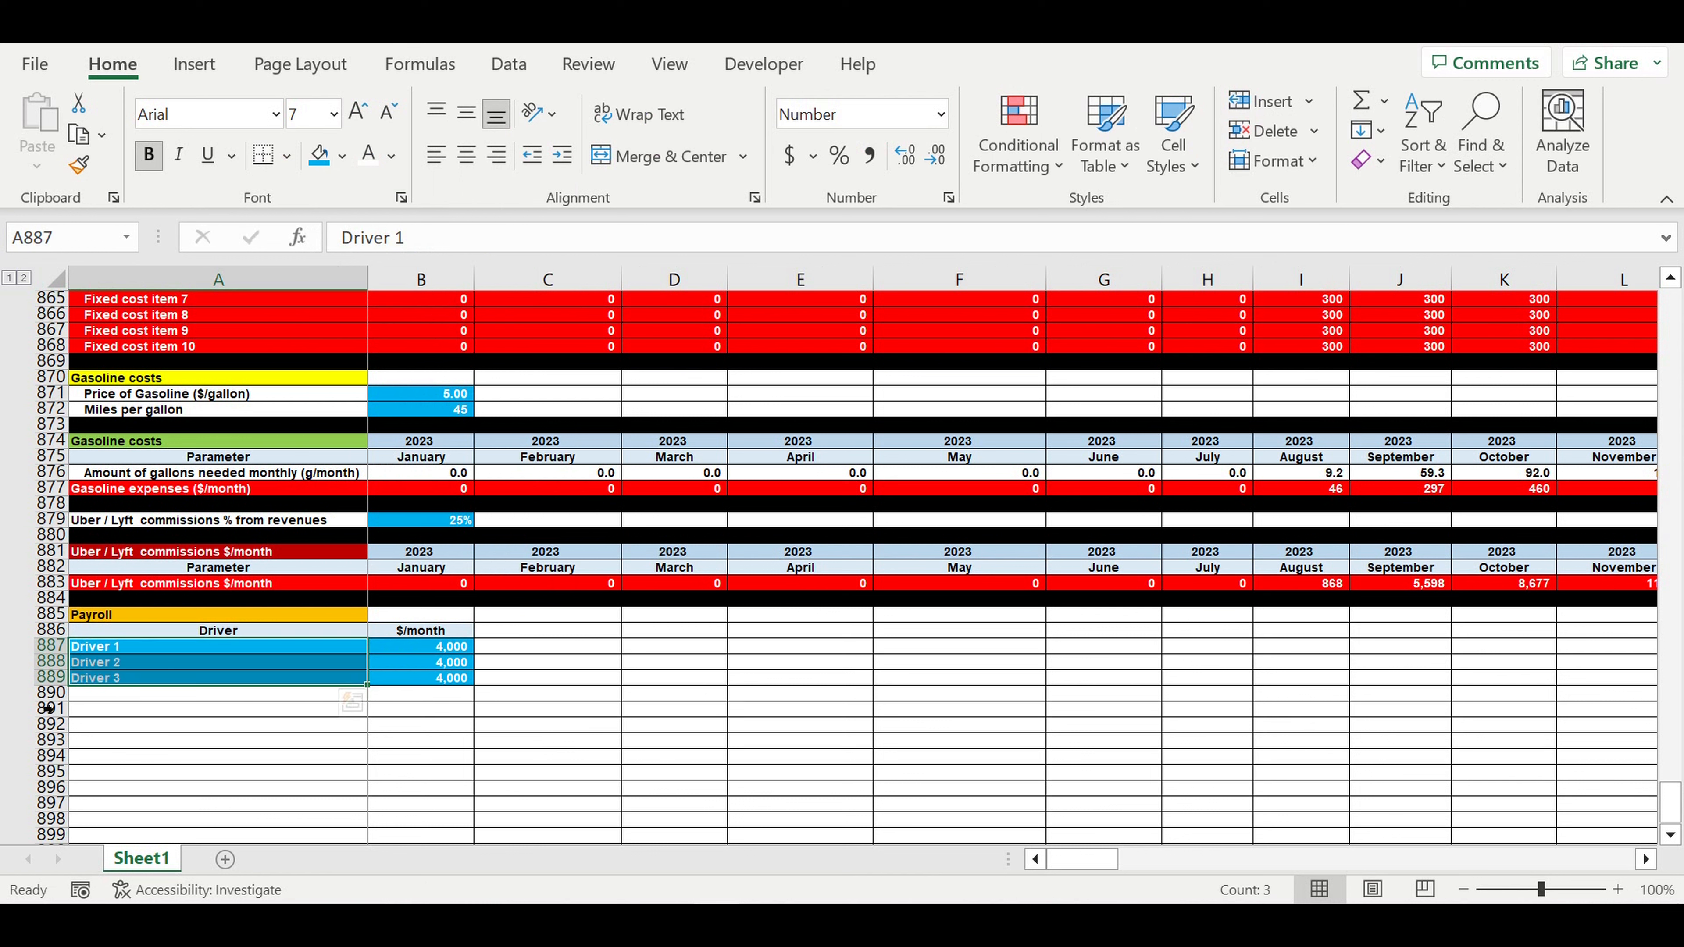
Fill row 890 below the driver list with black as a section separator
{"action": "left_click", "coordinate": [49, 693]}
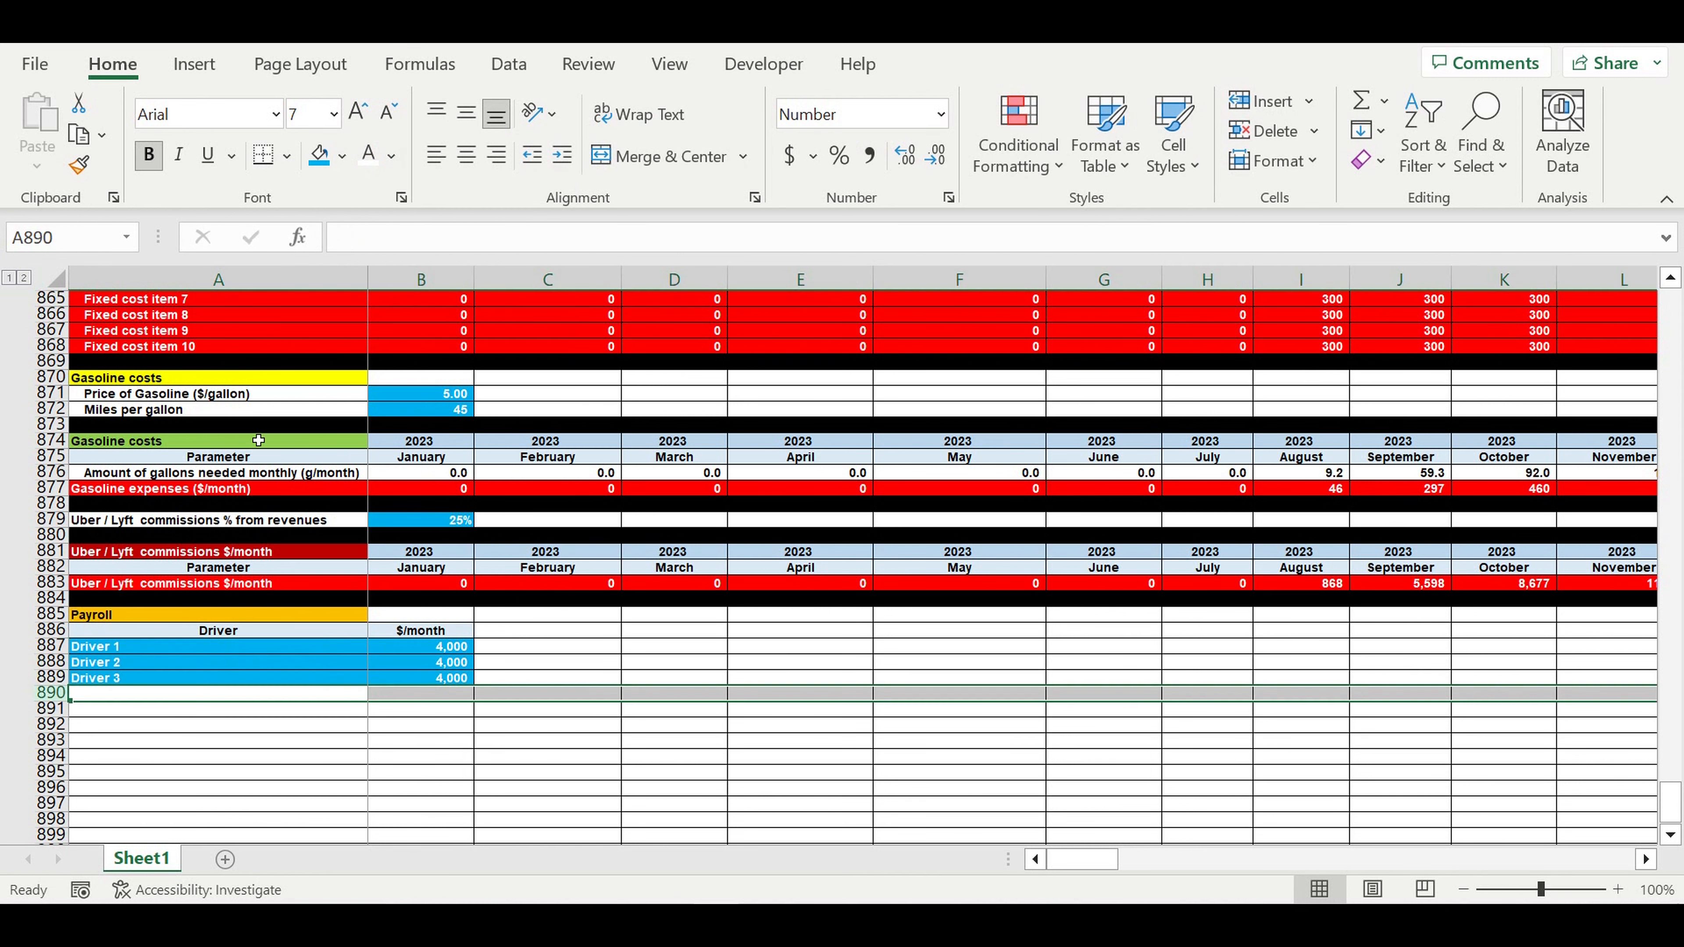
{"action": "left_click", "coordinate": [345, 159]}
{"action": "left_click", "coordinate": [341, 224]}
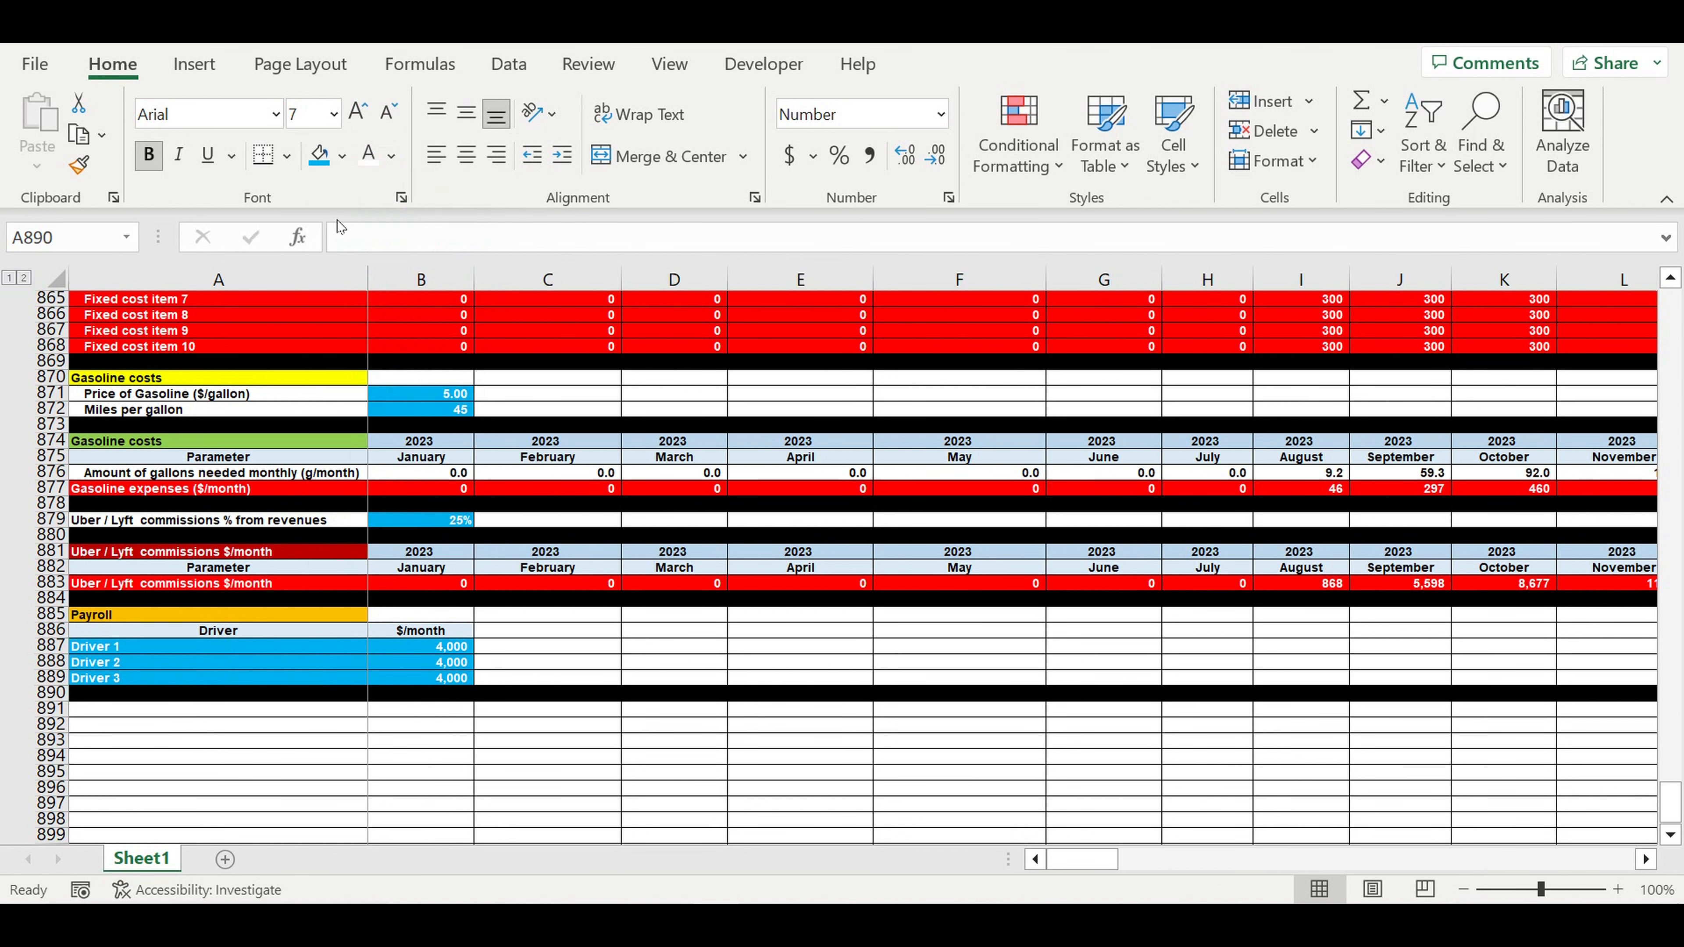
Indent the driver names in A887:A889 by one level
{"action": "left_click_drag", "start_coordinate": [302, 647], "coordinate": [295, 677]}
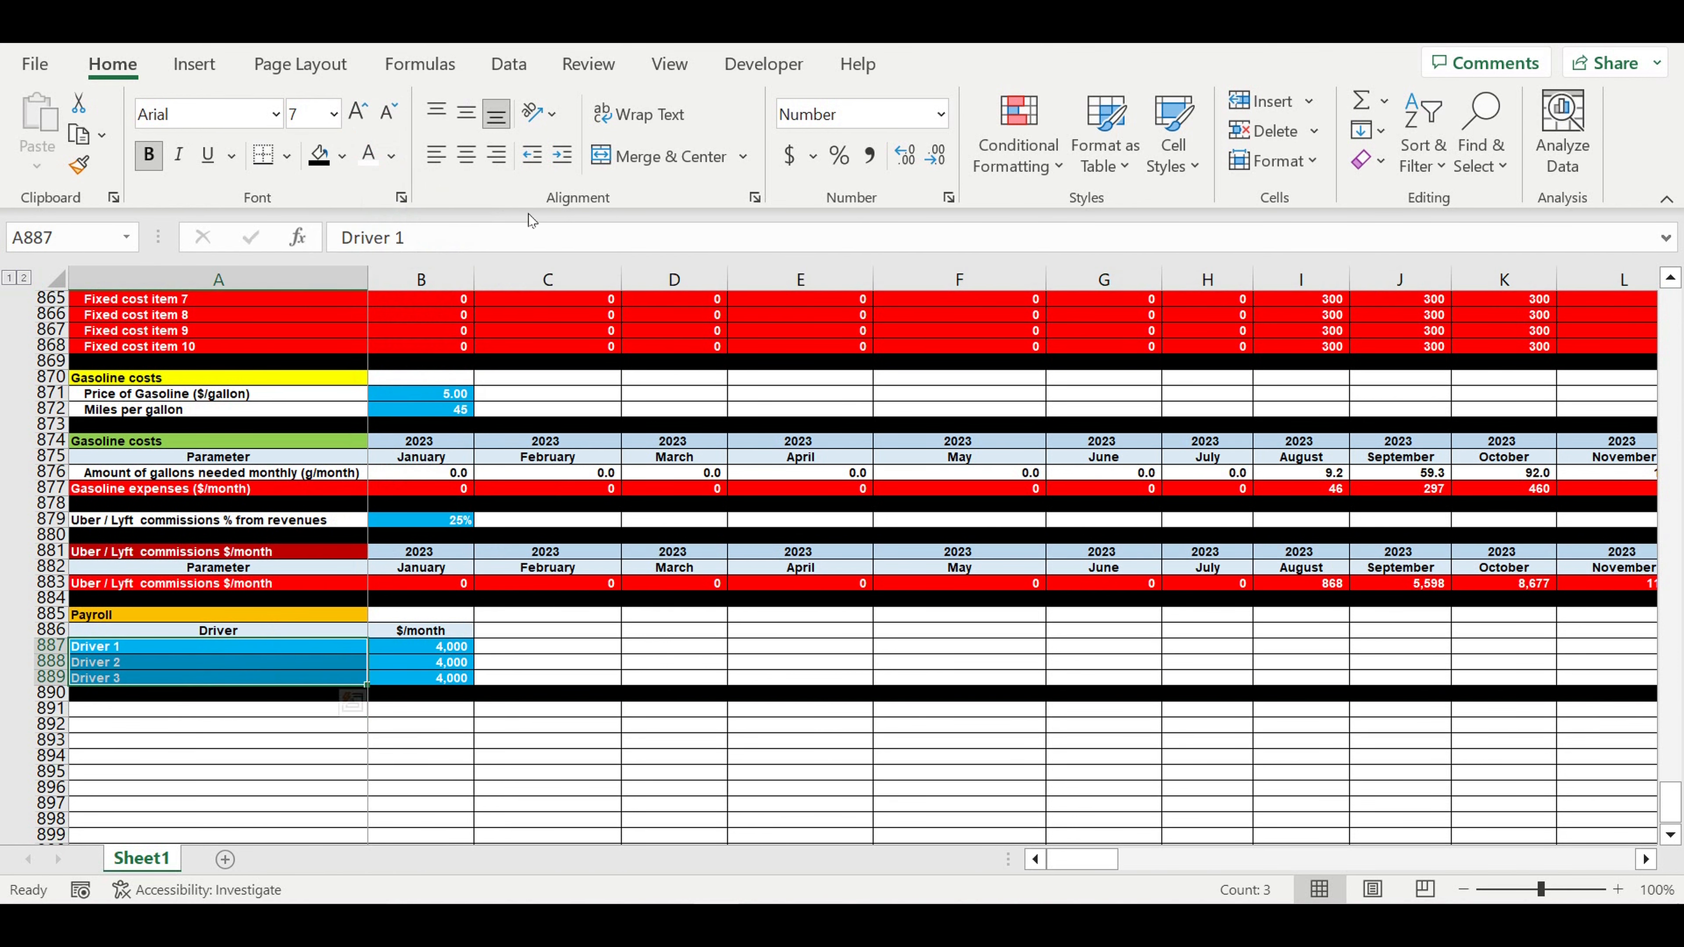
{"action": "left_click", "coordinate": [562, 154]}
{"action": "left_click", "coordinate": [867, 663]}
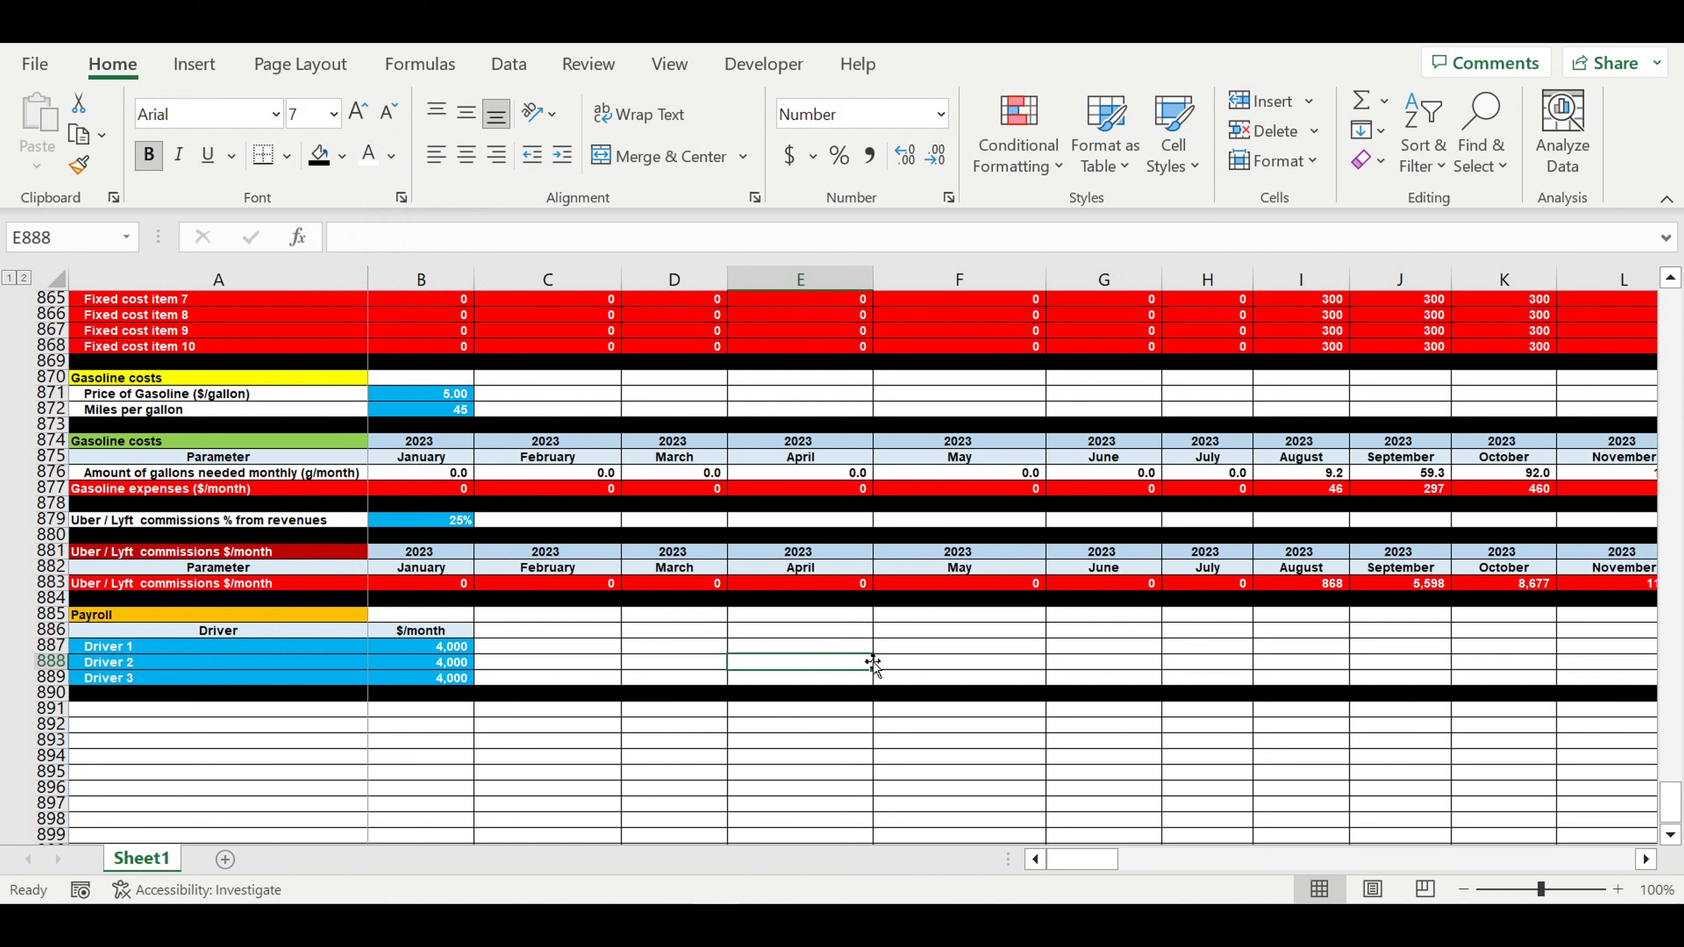
{"action": "left_click_drag", "start_coordinate": [440, 647], "coordinate": [440, 677]}
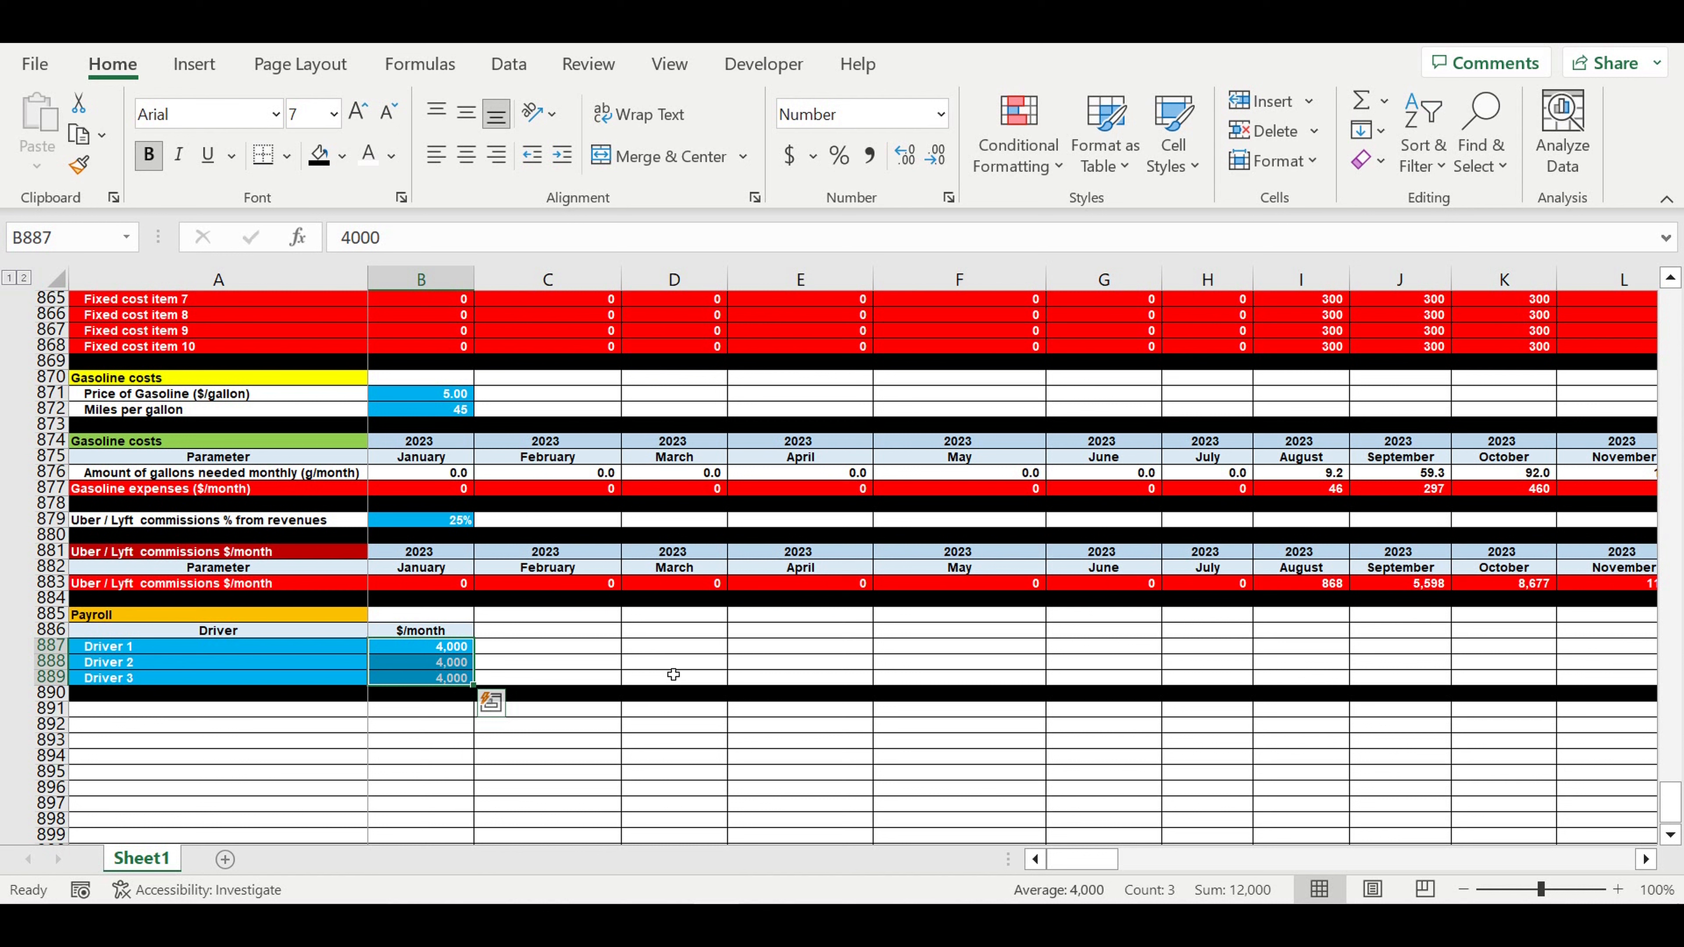
Copy the year and month header rows 881:882 and paste them at A891
{"action": "left_click_drag", "start_coordinate": [51, 551], "coordinate": [51, 572]}
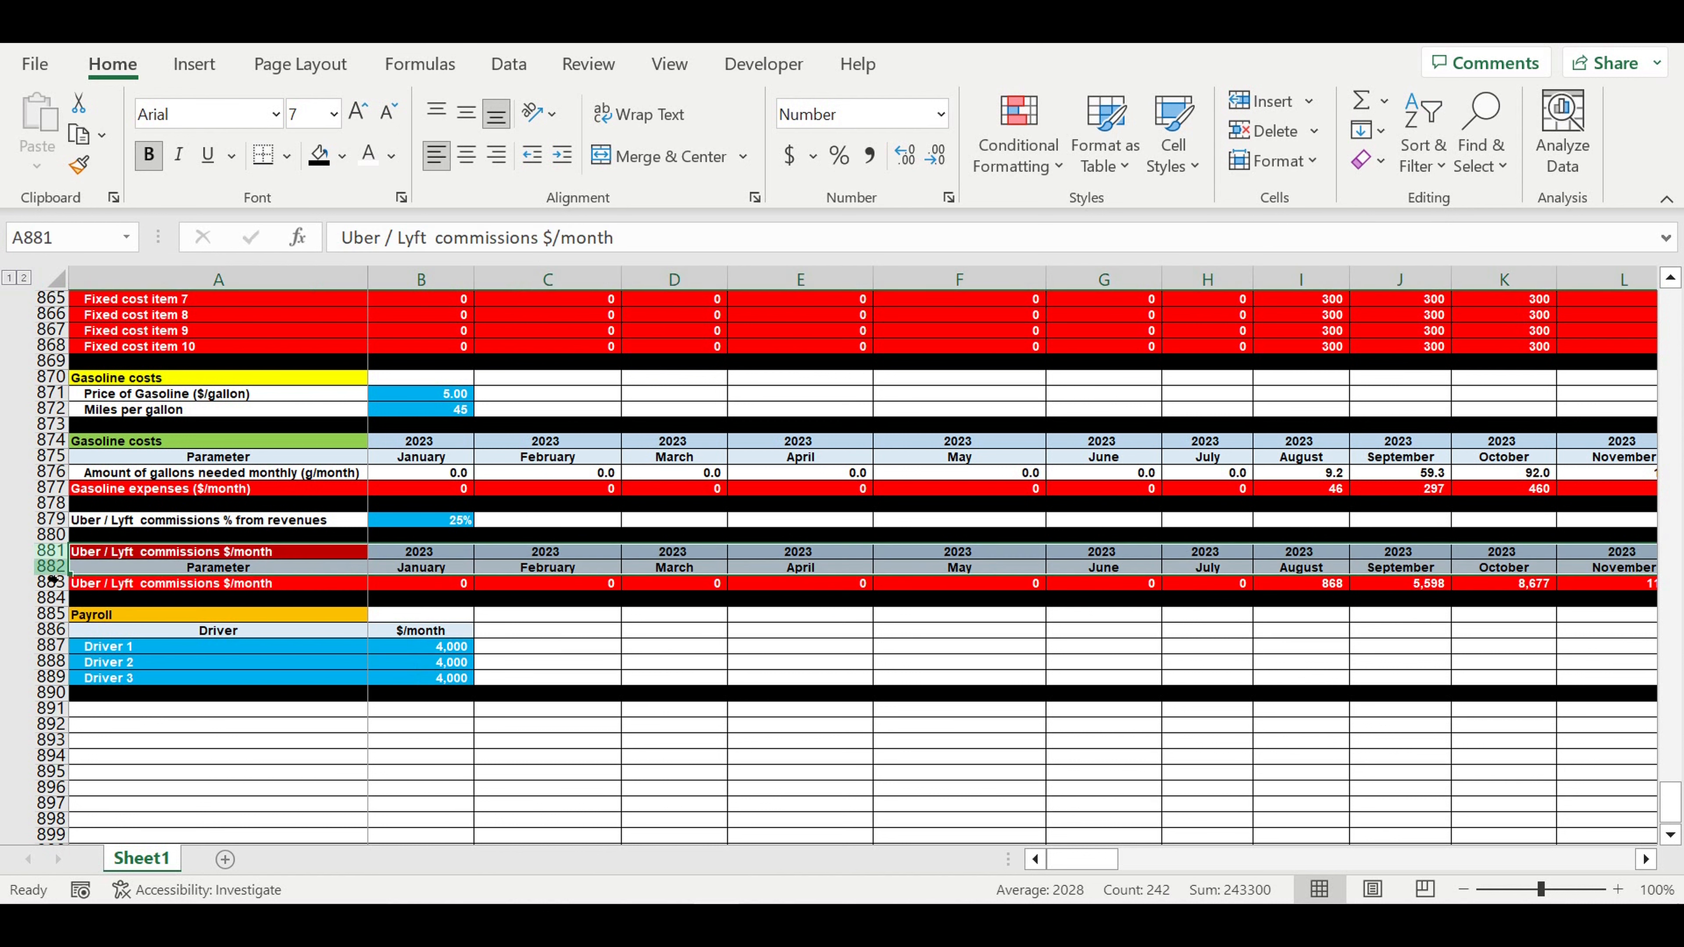
{"action": "key", "text": "ctrl+c"}
{"action": "left_click", "coordinate": [106, 708]}
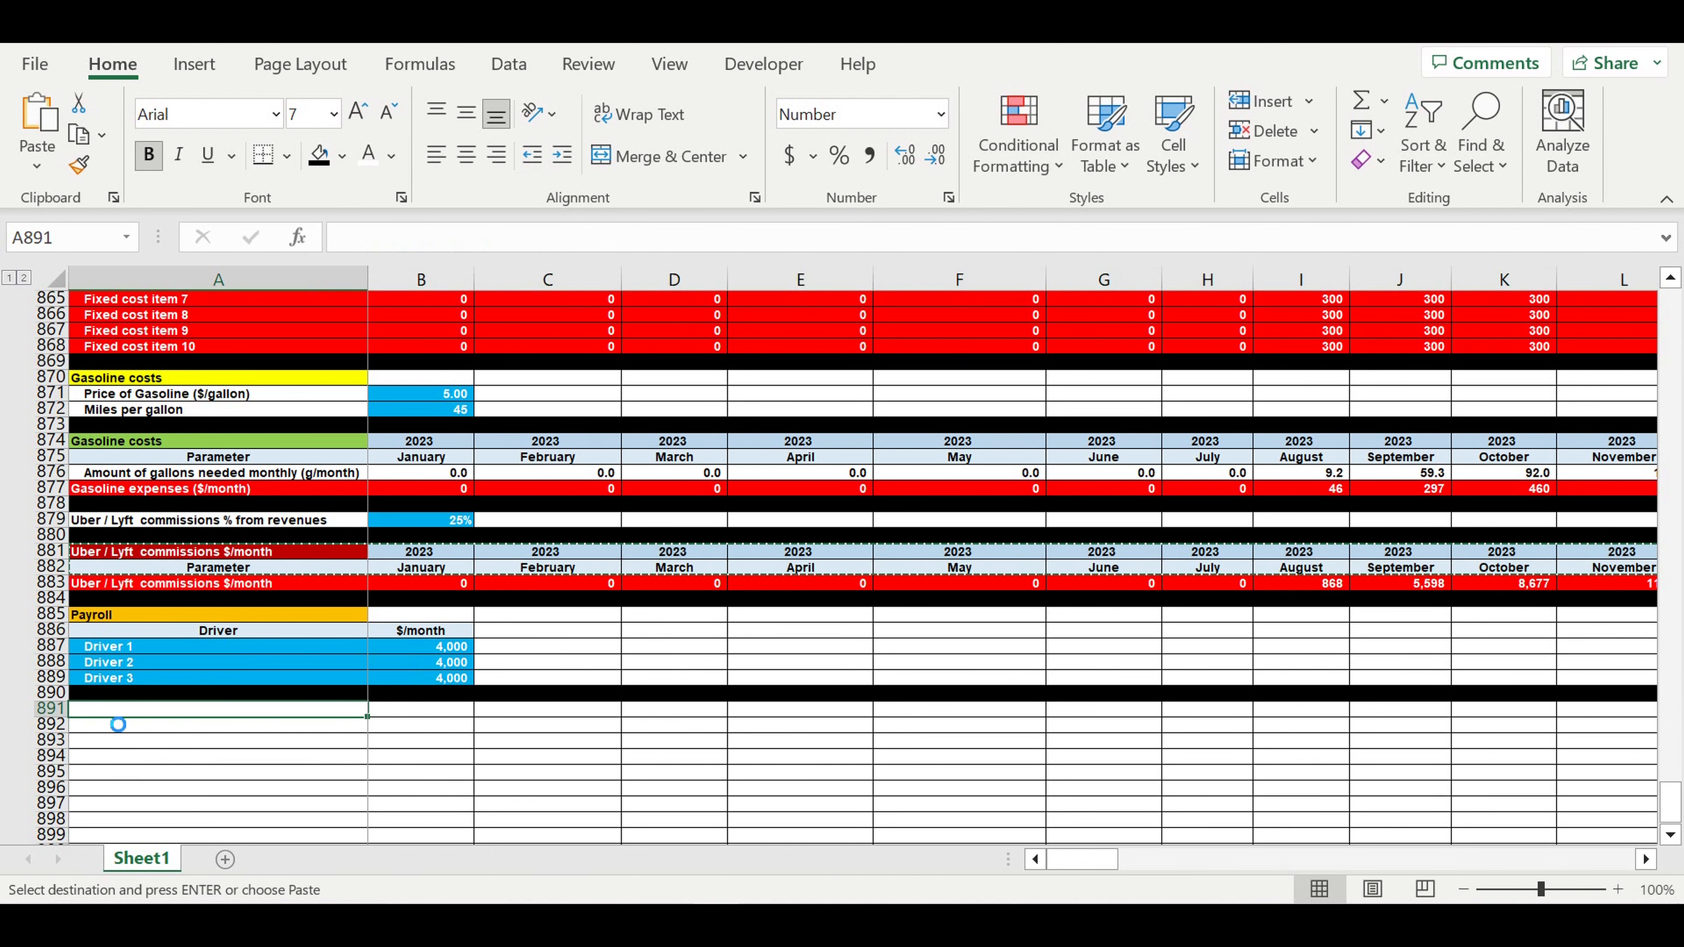
{"action": "key", "text": "ctrl+v"}
Link the first year cell B891 to the commissions table's year with =B881
{"action": "left_click", "coordinate": [456, 717]}
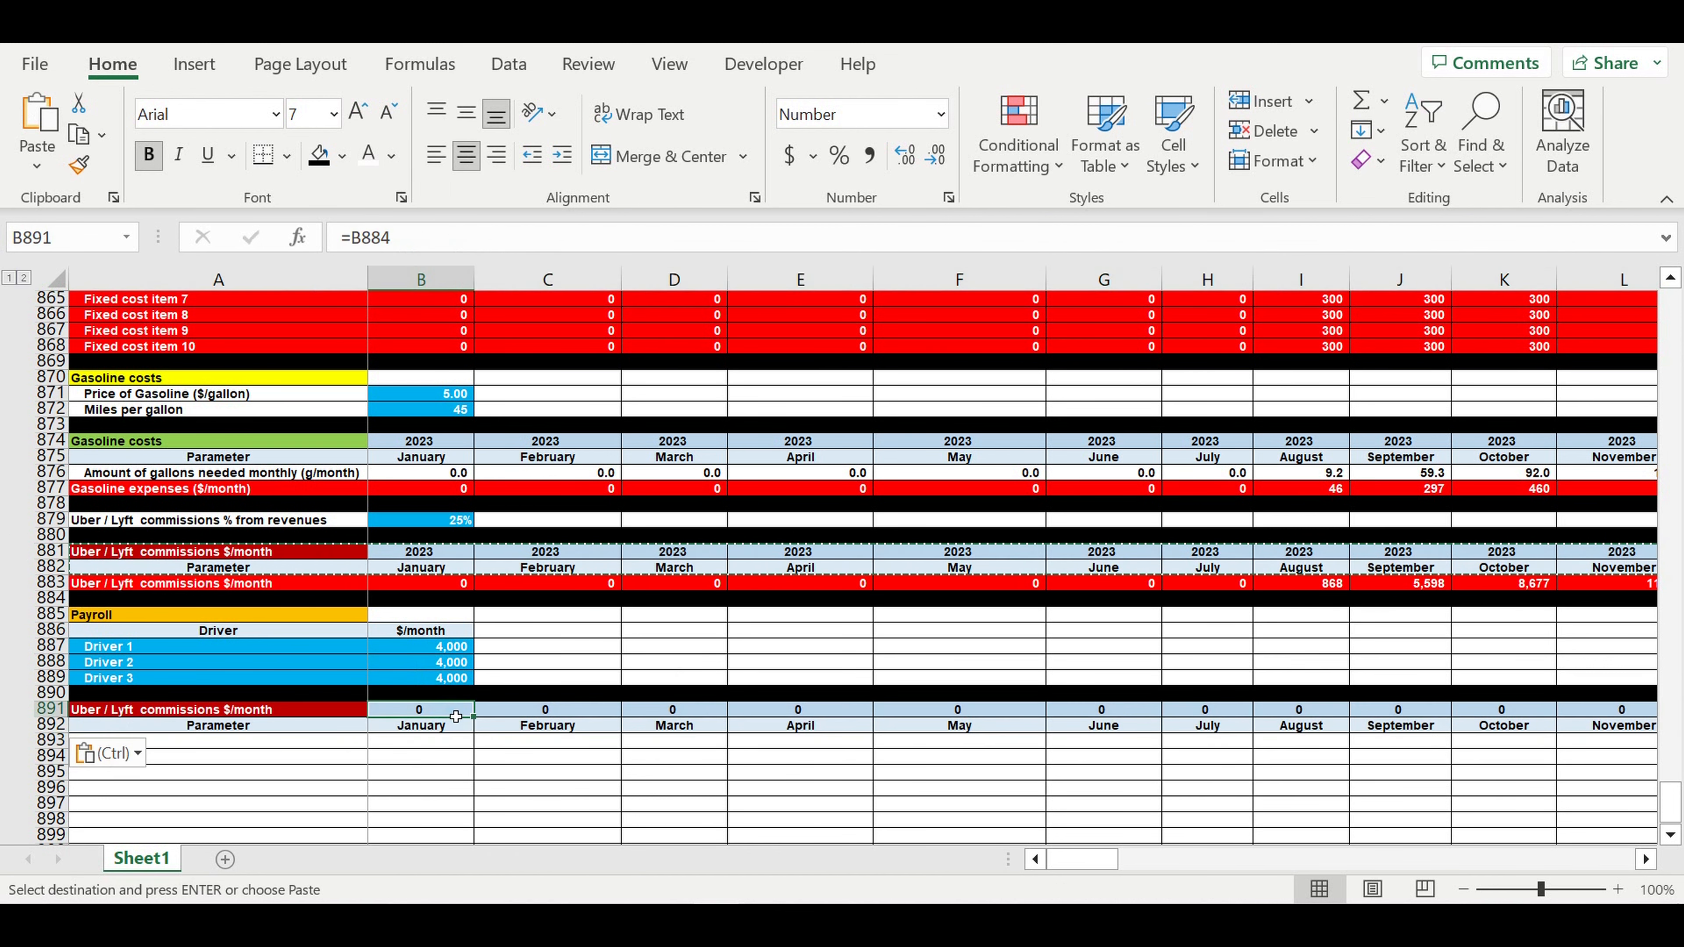
{"action": "type", "text": "="}
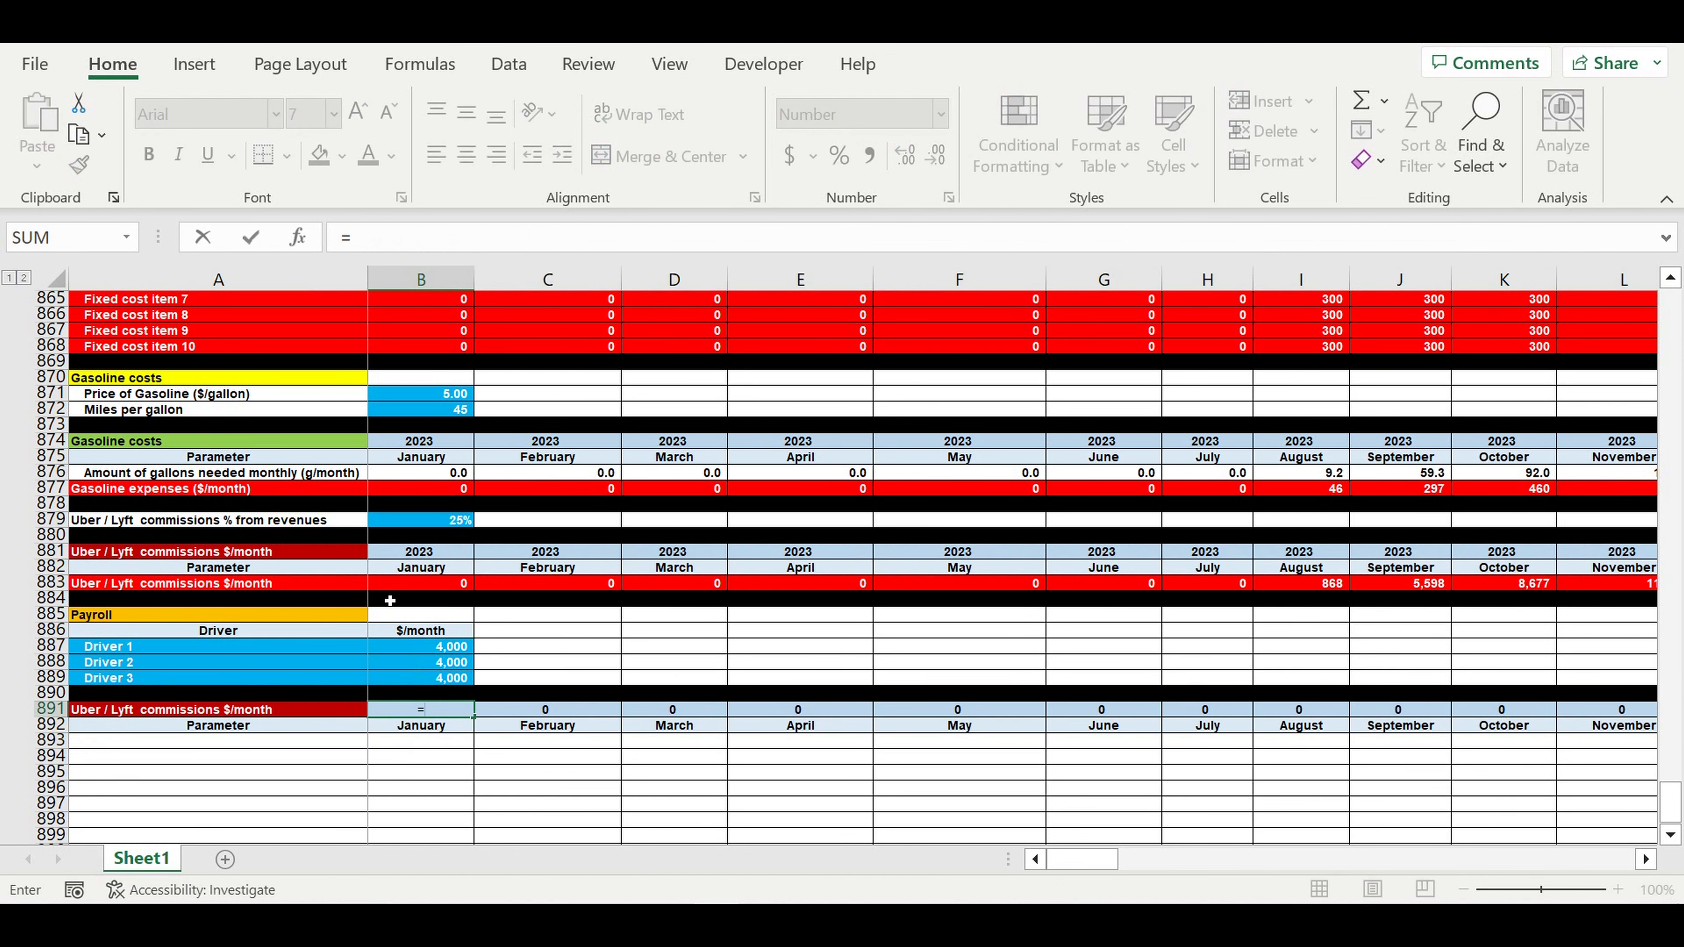
{"action": "left_click", "coordinate": [404, 552]}
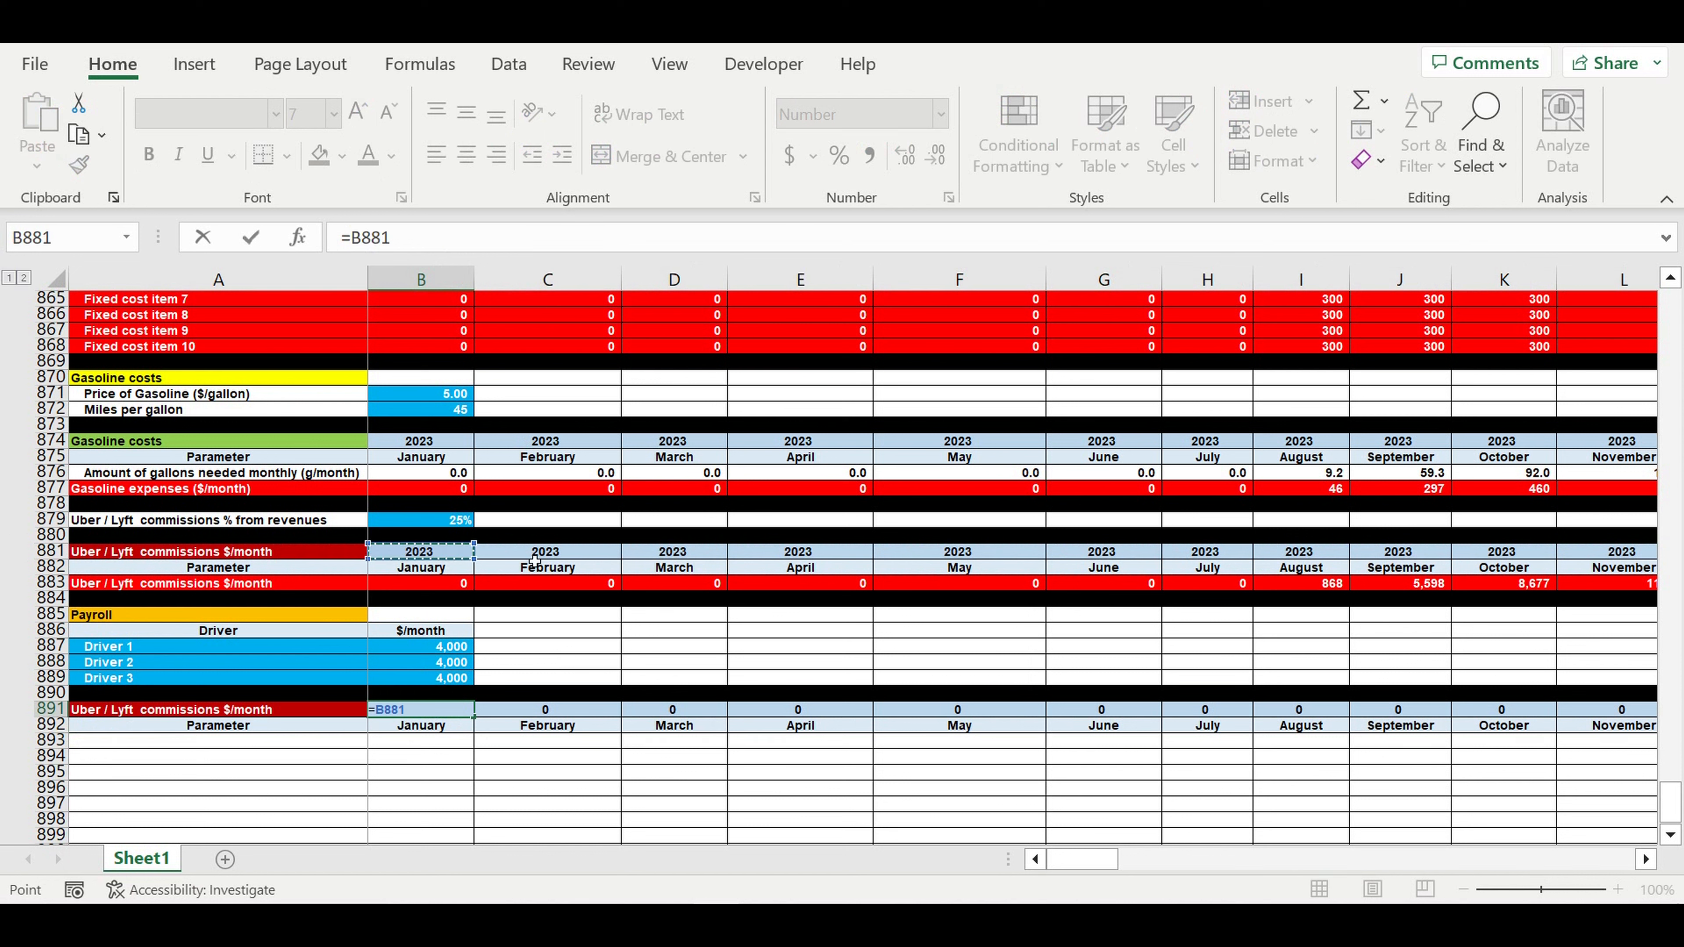
{"action": "key", "text": "Return"}
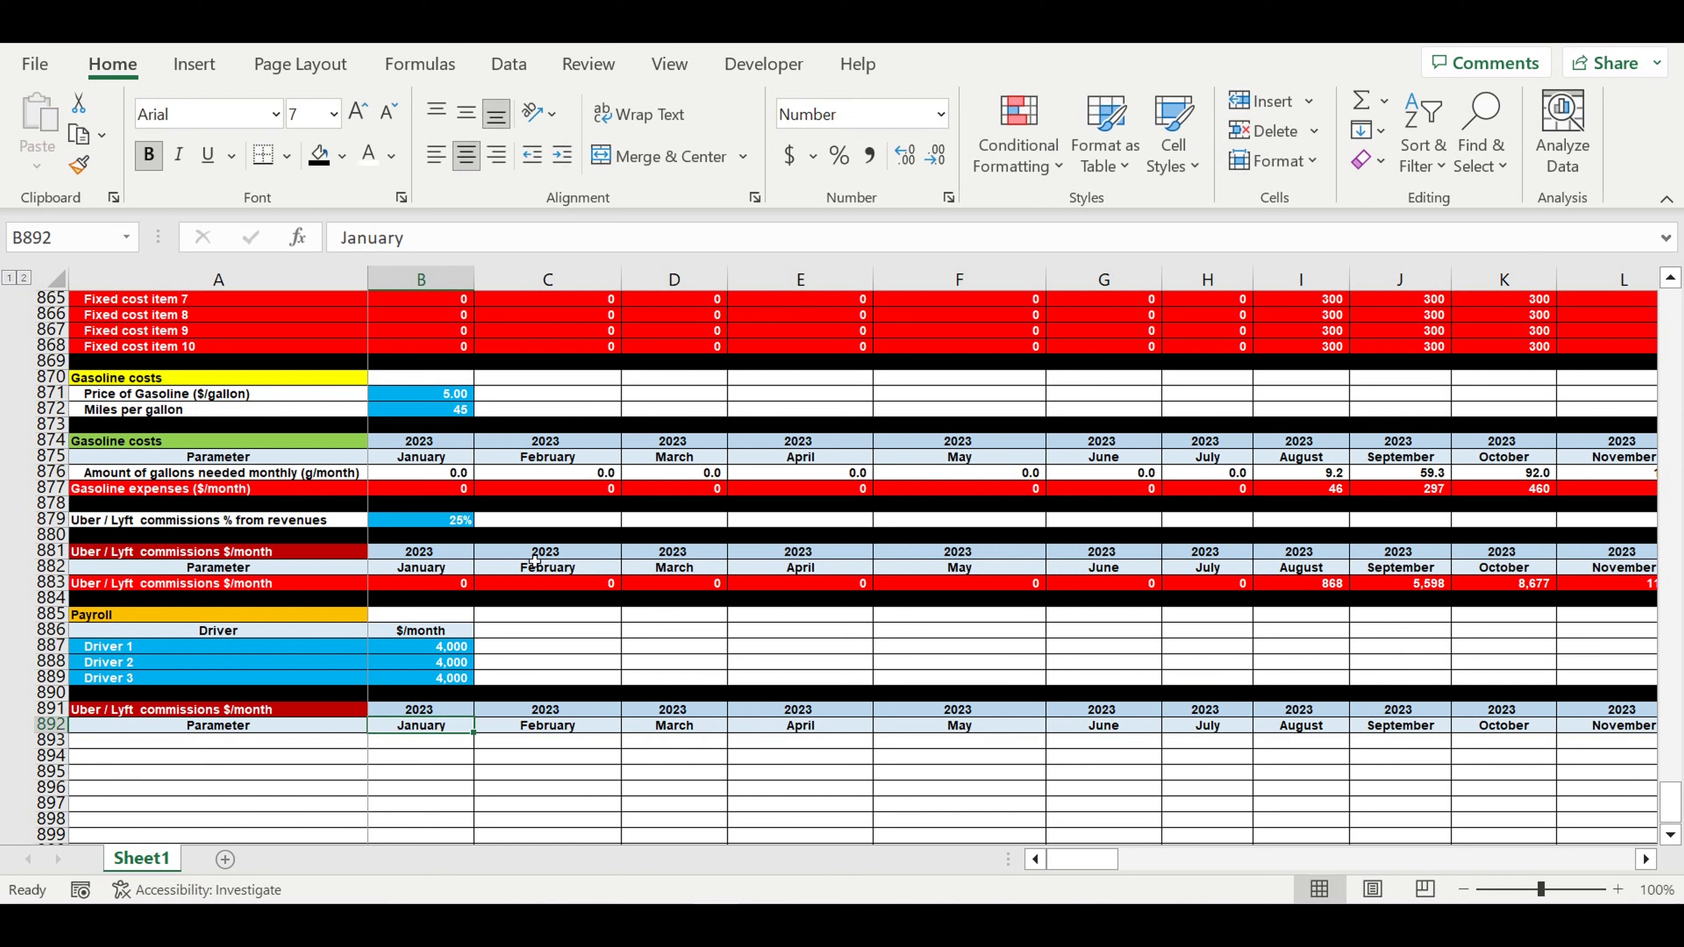
{"action": "left_click", "coordinate": [469, 820]}
Link the new table's title A891 to the Payroll title with =A885 and fill the cell with purple
{"action": "left_click", "coordinate": [209, 714]}
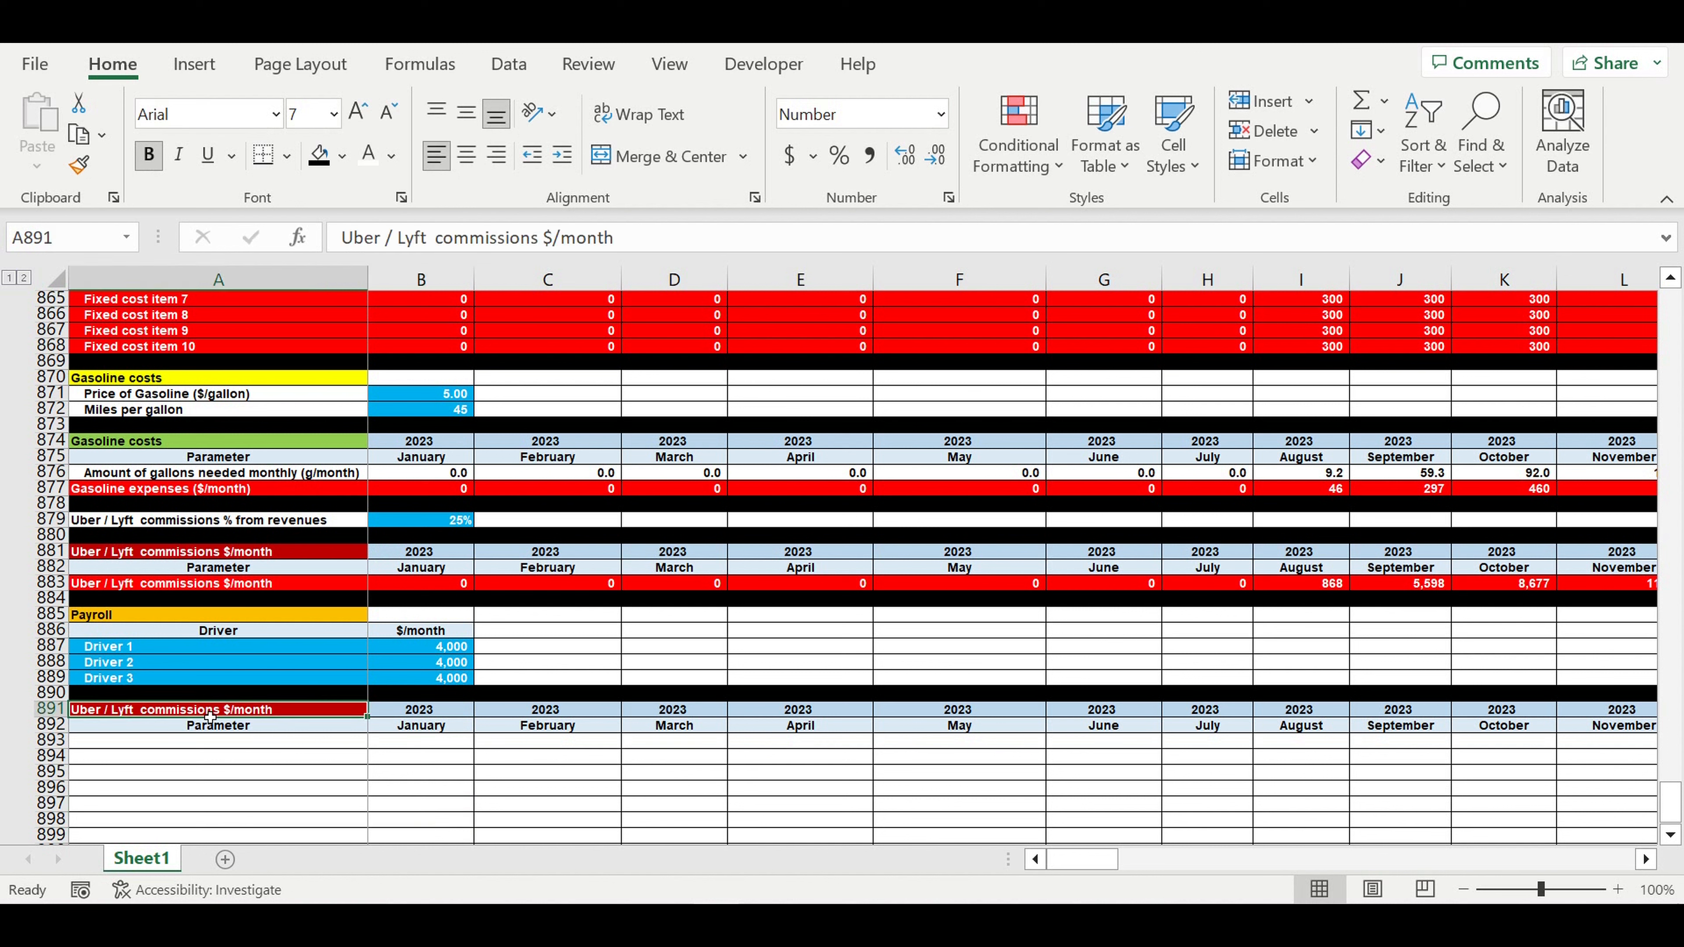
{"action": "type", "text": "="}
{"action": "left_click", "coordinate": [116, 617]}
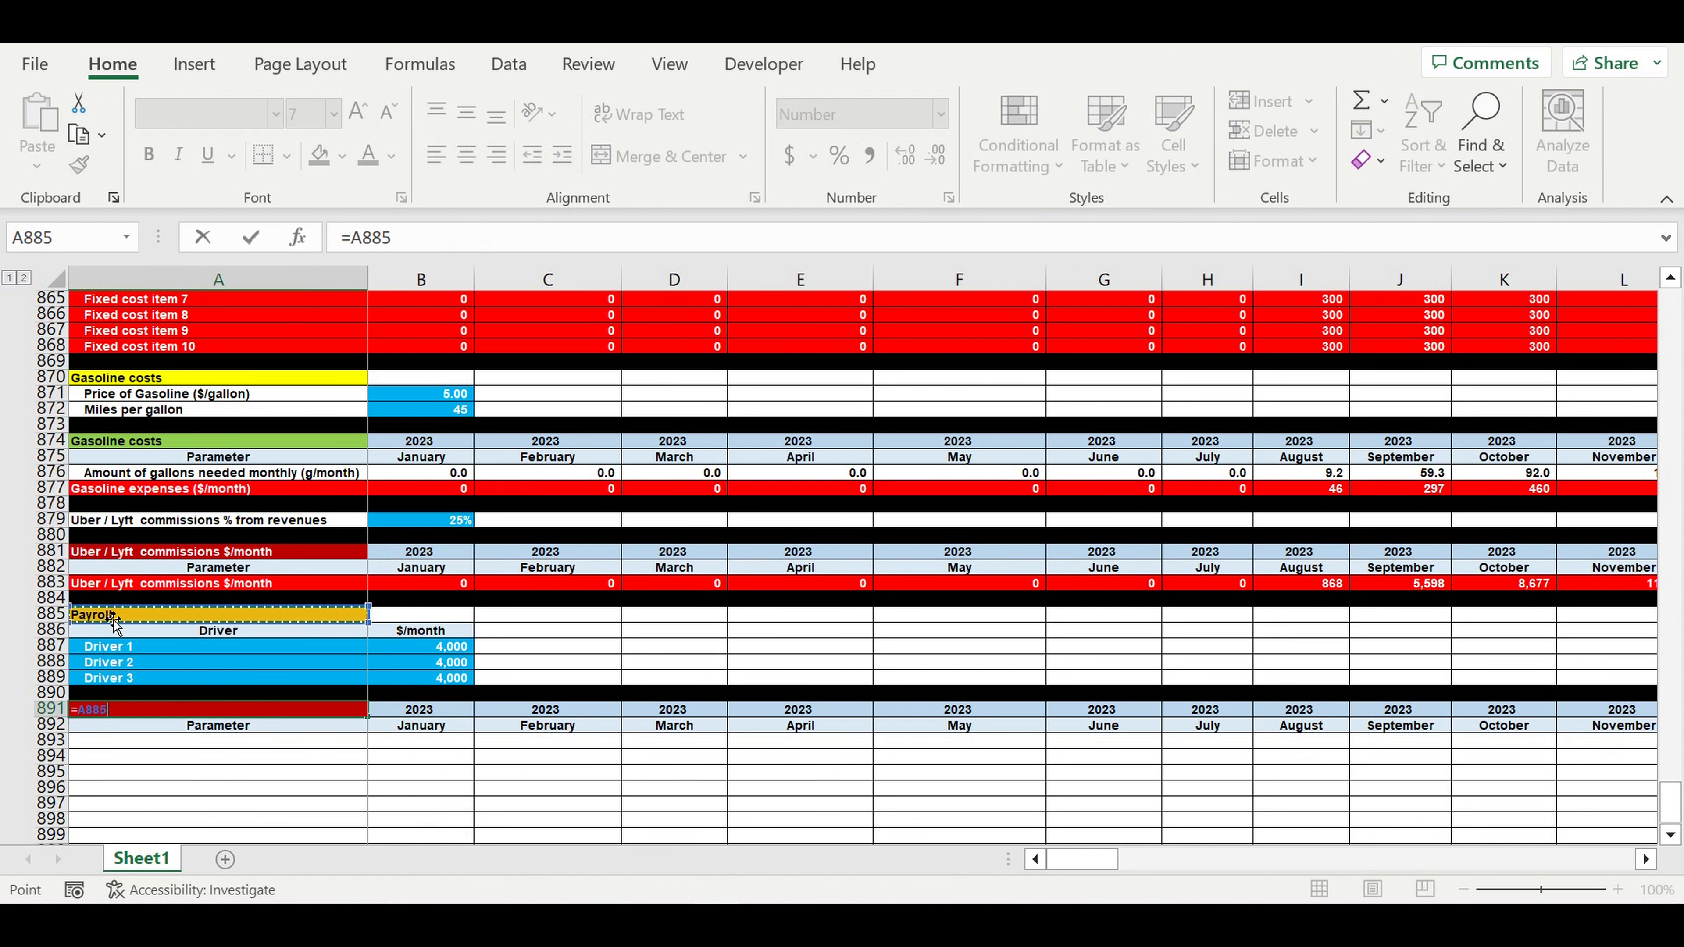
{"action": "key", "text": "Return"}
{"action": "left_click", "coordinate": [320, 709]}
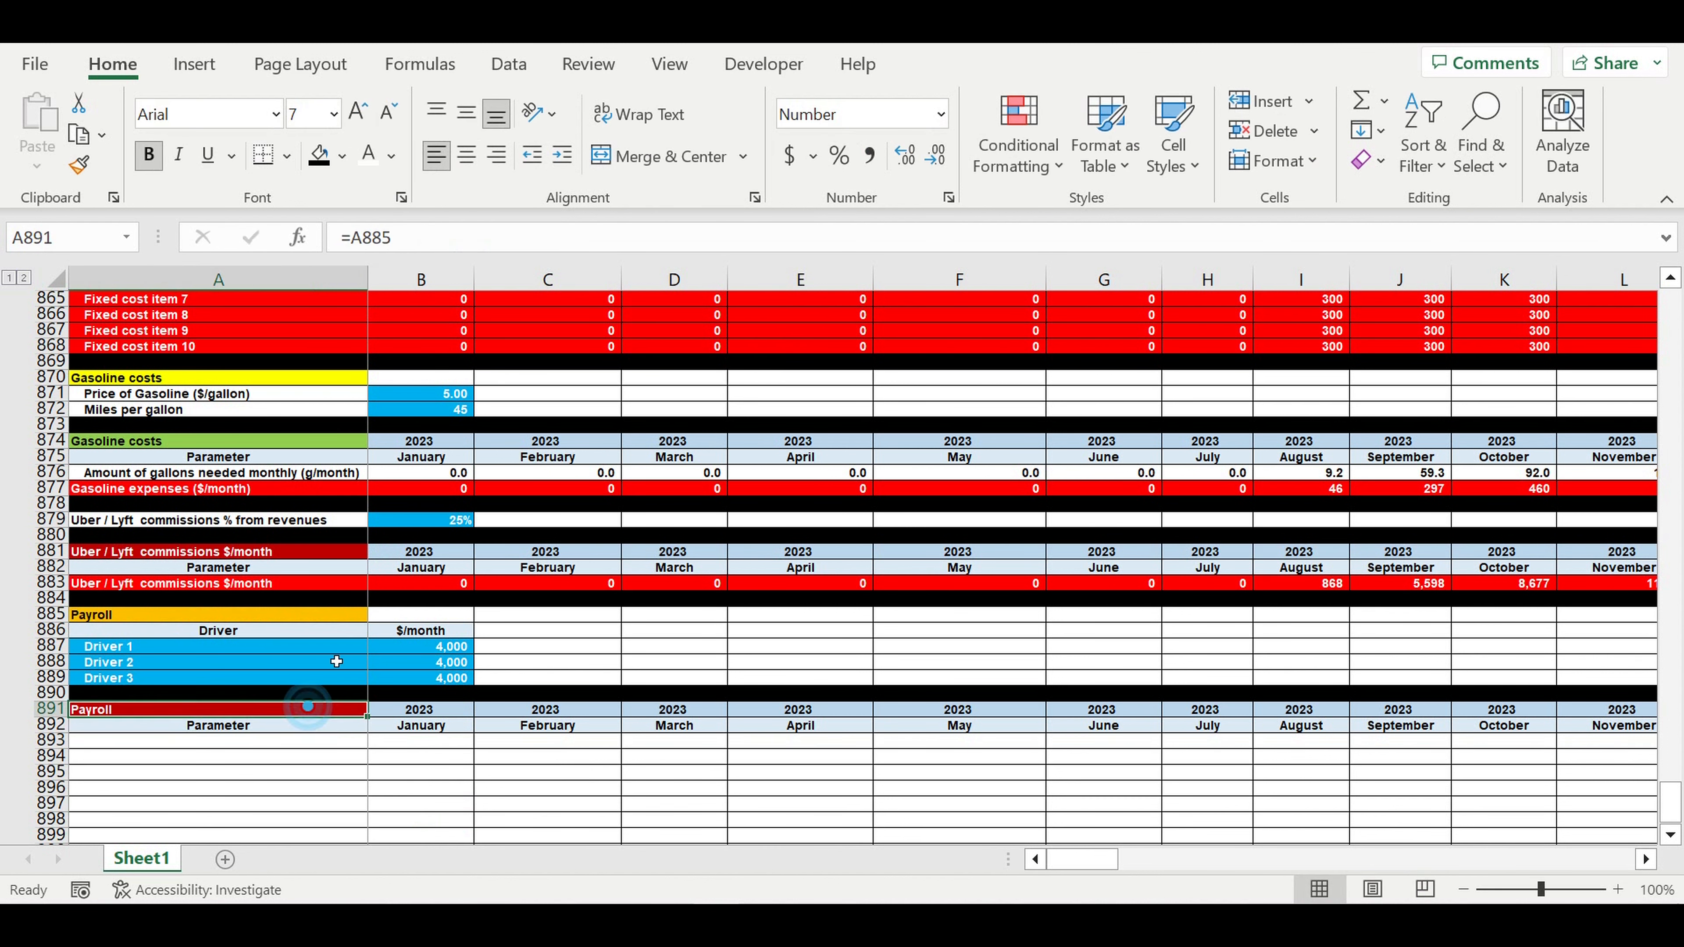
{"action": "left_click", "coordinate": [342, 157]}
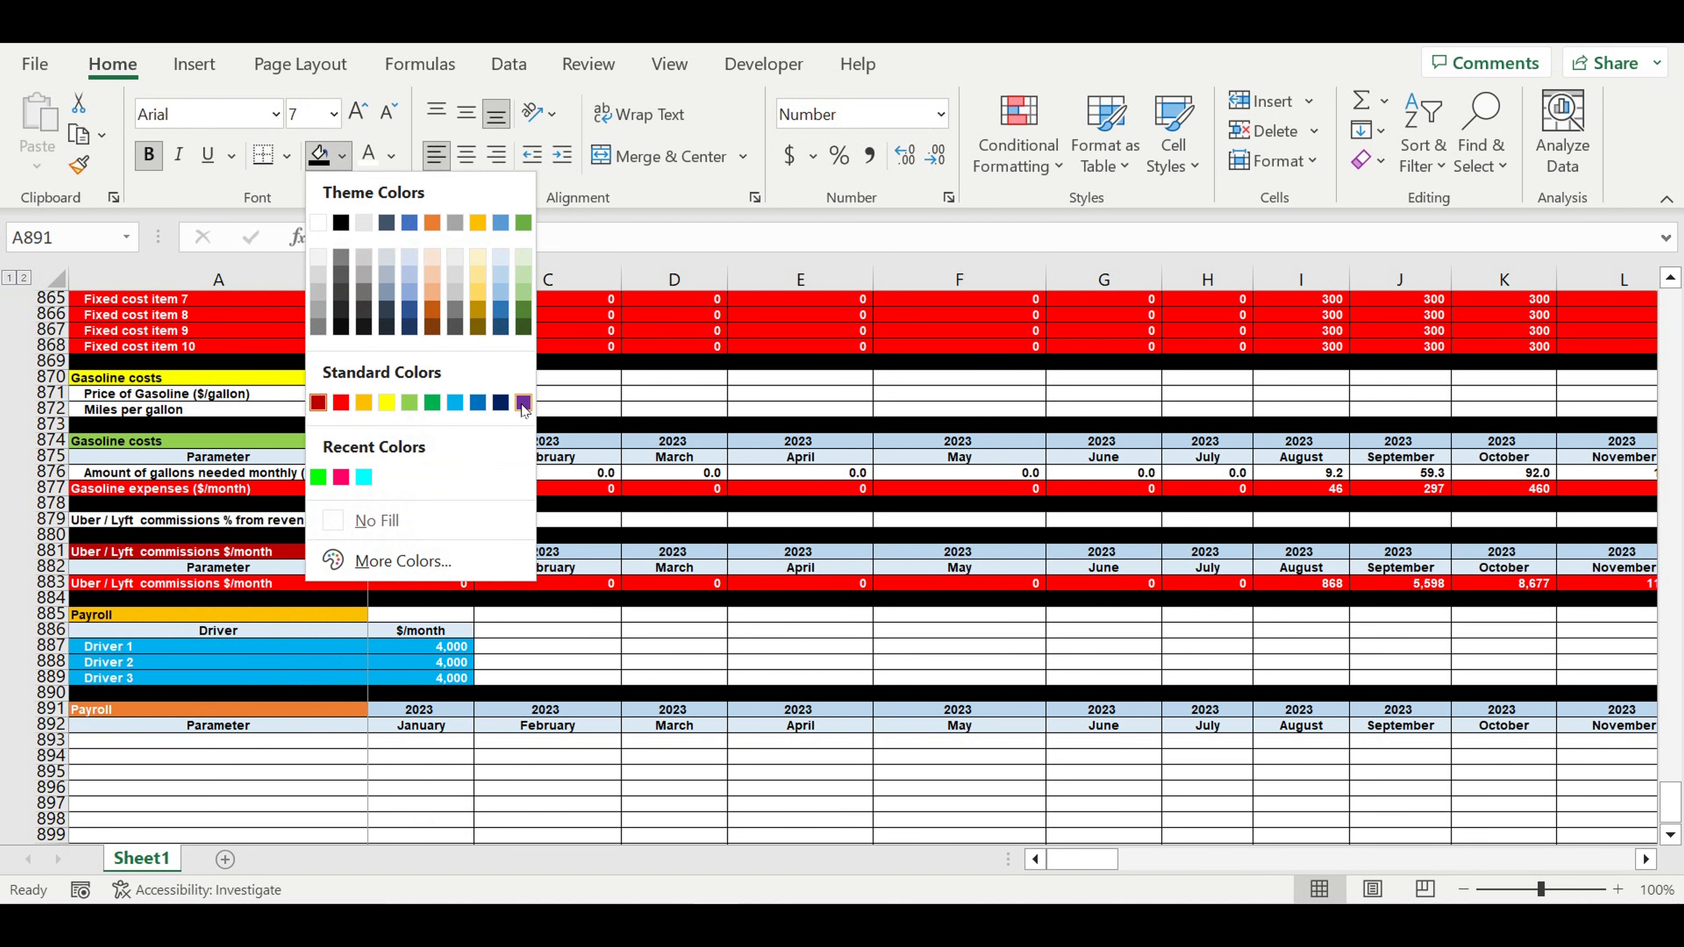
{"action": "left_click", "coordinate": [523, 402]}
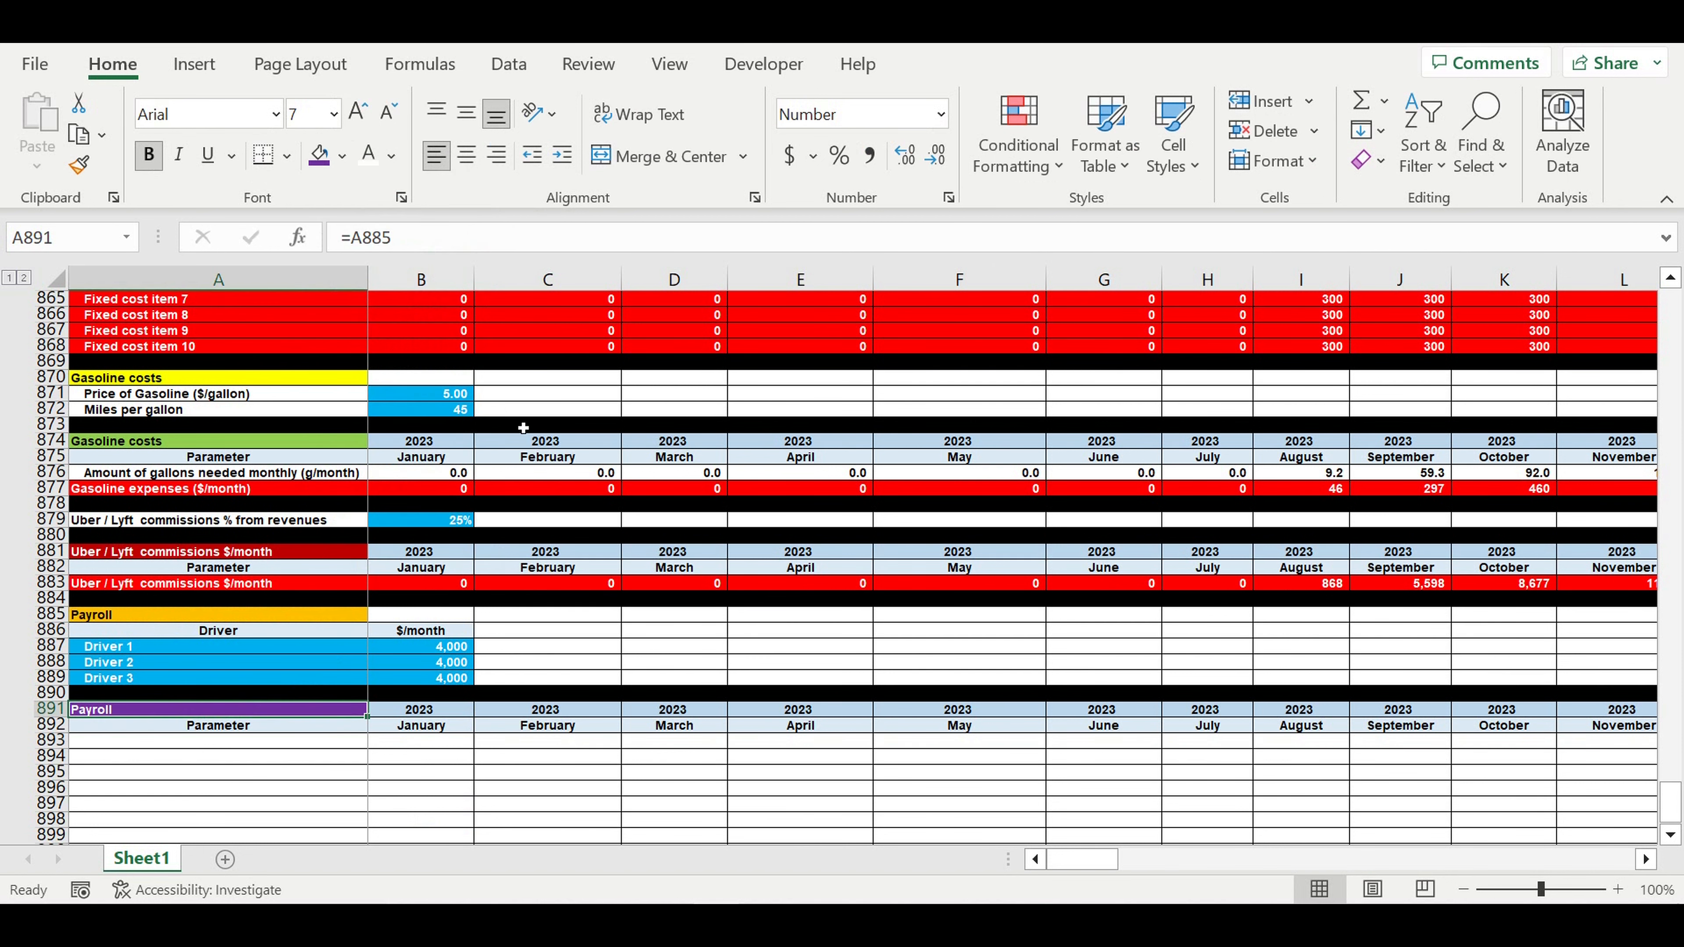
Link A893 to the first driver's name with =A887, copy it down to A895, and indent the three names
{"action": "left_click", "coordinate": [323, 743]}
{"action": "type", "text": "="}
{"action": "left_click", "coordinate": [136, 649]}
{"action": "key", "text": "Return"}
{"action": "left_click", "coordinate": [160, 743]}
{"action": "mouse_move", "coordinate": [365, 748]}
{"action": "left_mouse_down"}
{"action": "mouse_move", "coordinate": [368, 787]}
{"action": "mouse_move", "coordinate": [381, 776]}
{"action": "left_mouse_up"}
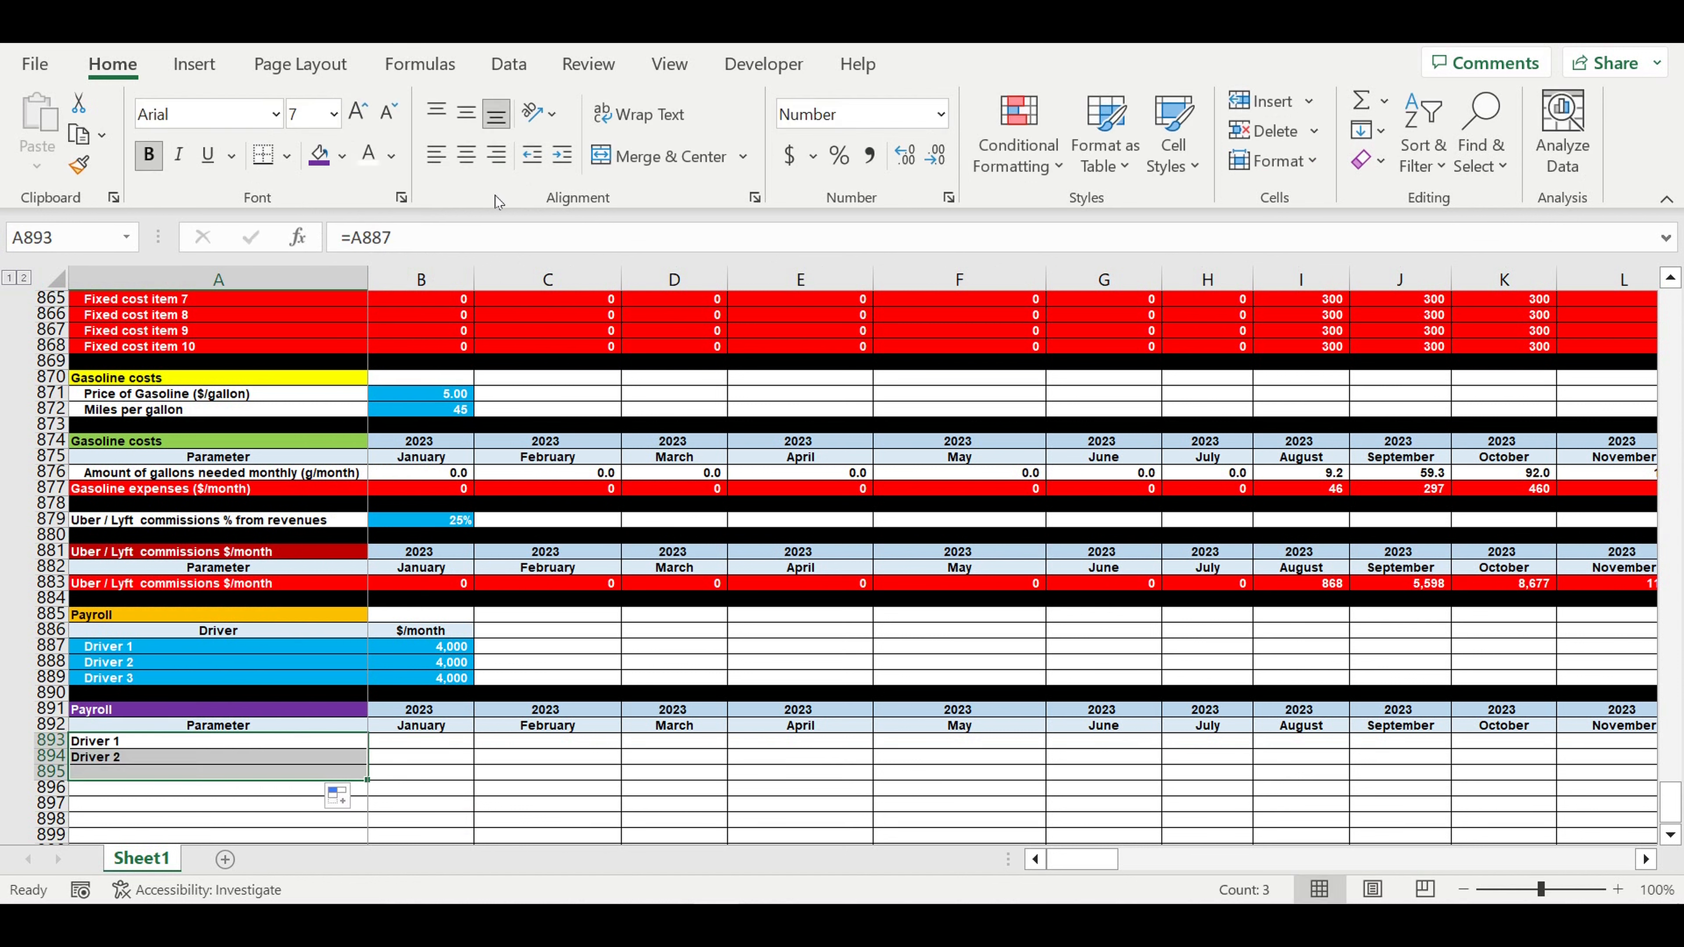
{"action": "left_click", "coordinate": [566, 161]}
Fill row 896 below the monthly payroll table with black
{"action": "left_click", "coordinate": [49, 791]}
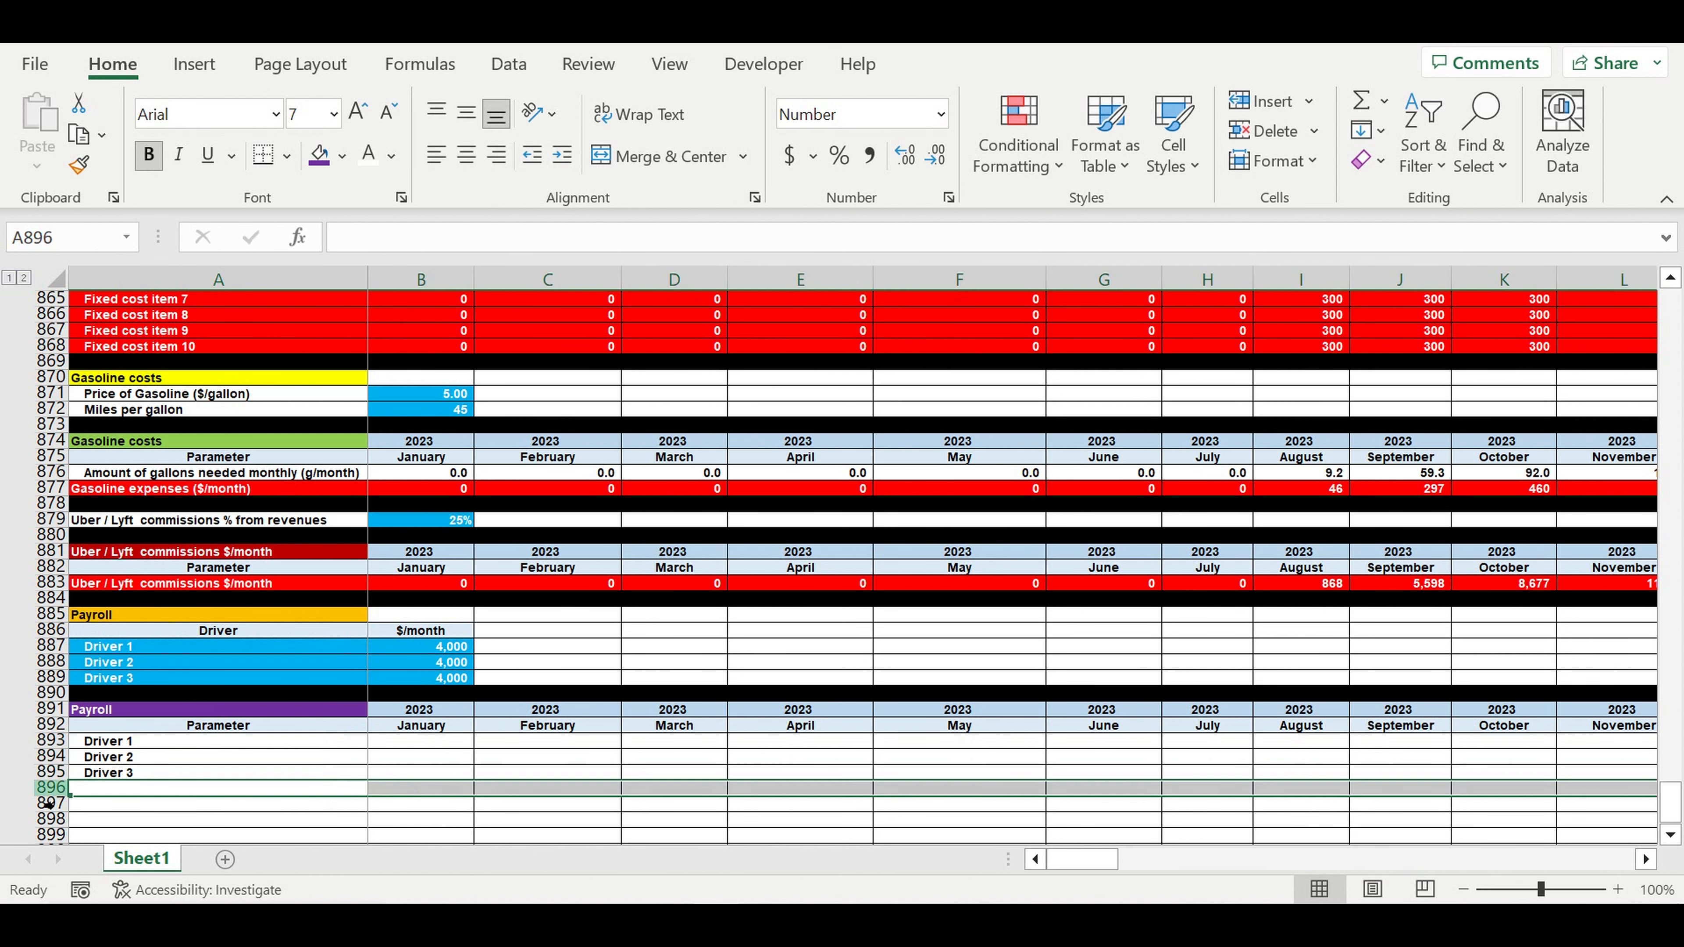
{"action": "left_click", "coordinate": [342, 155]}
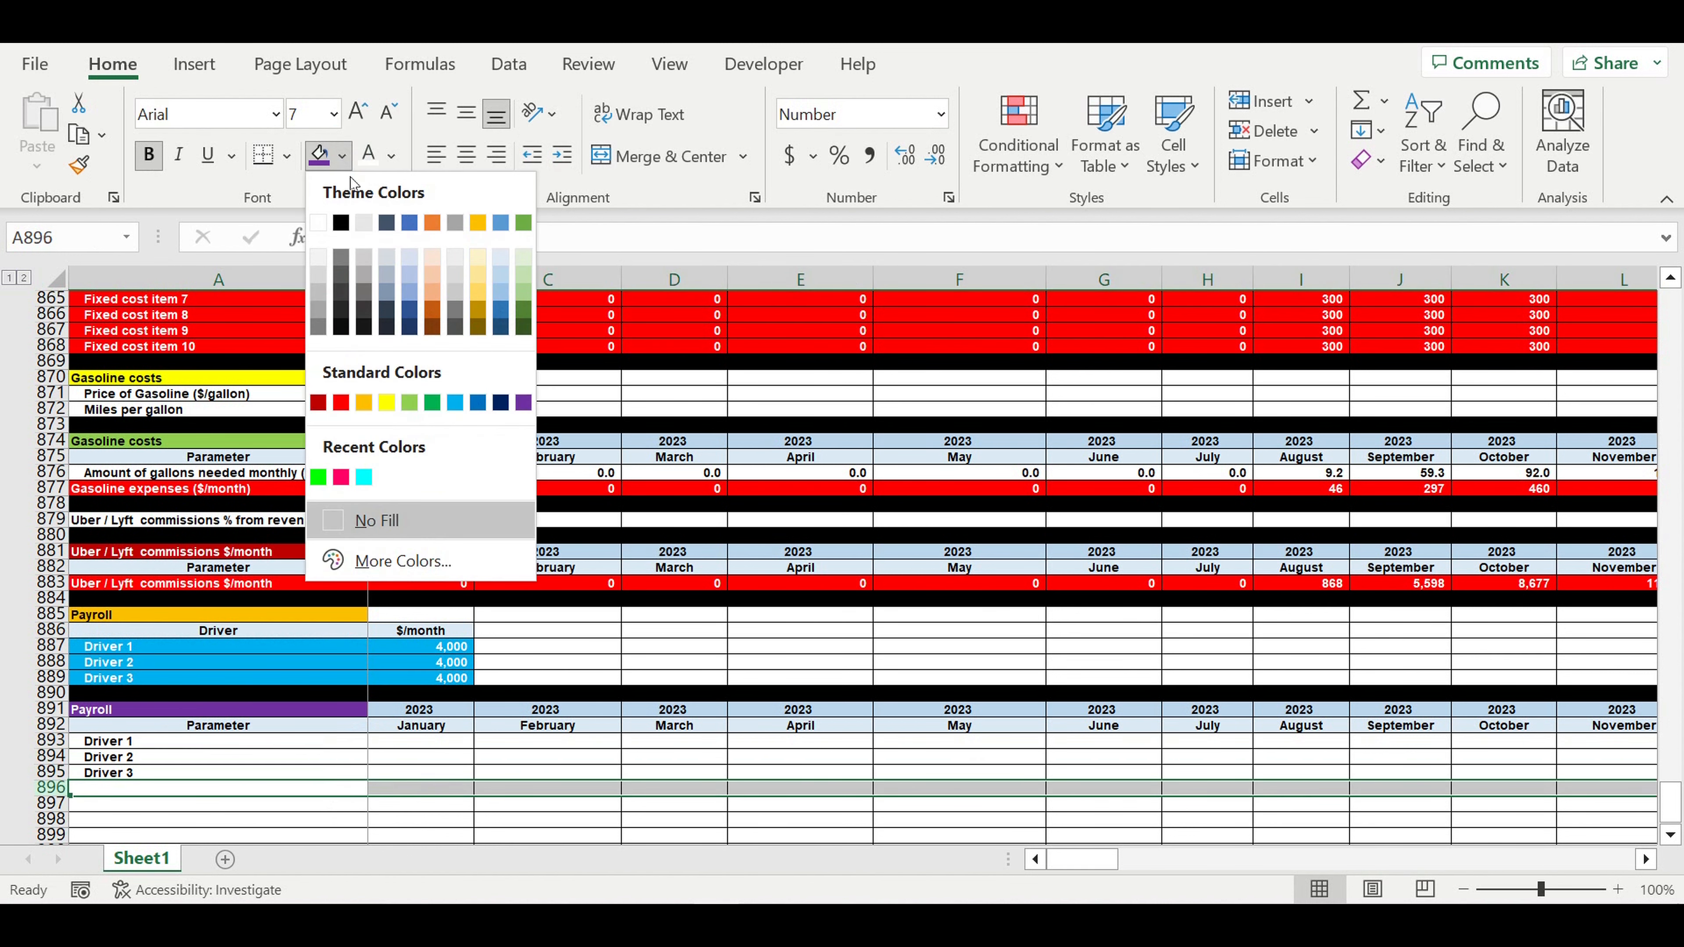
{"action": "left_click", "coordinate": [342, 224]}
{"action": "left_click", "coordinate": [613, 632]}
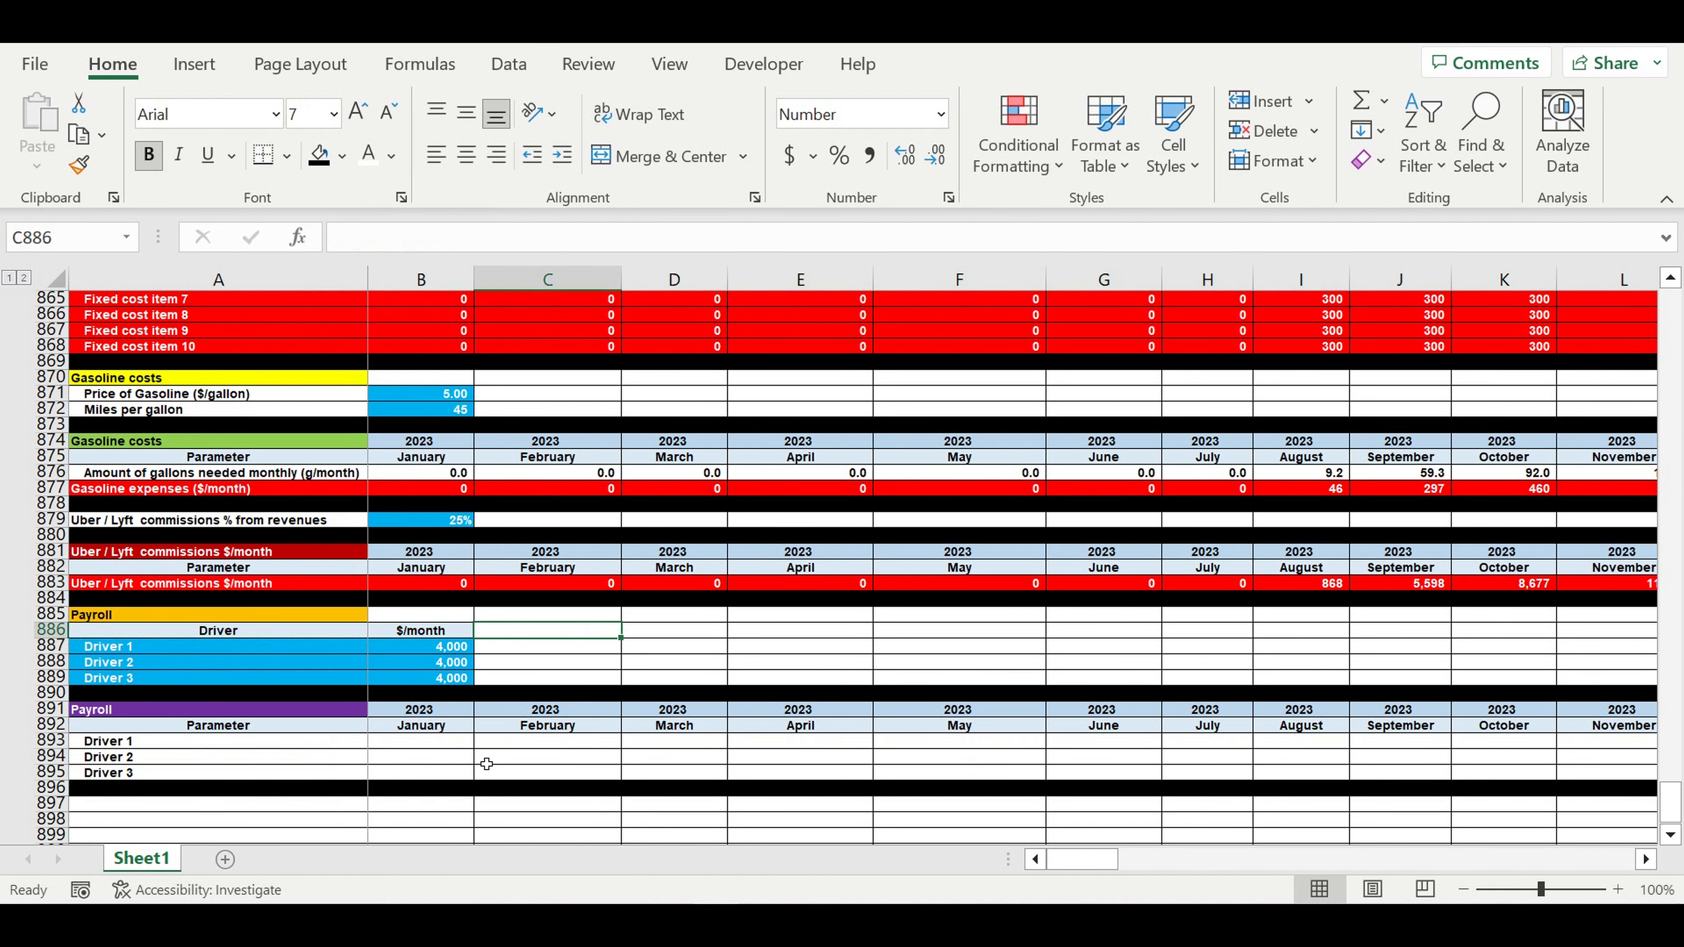
Start Driver 1's January payroll formula in B893 with the column-locked monthly pay reference $B887
{"action": "double_click", "coordinate": [427, 743]}
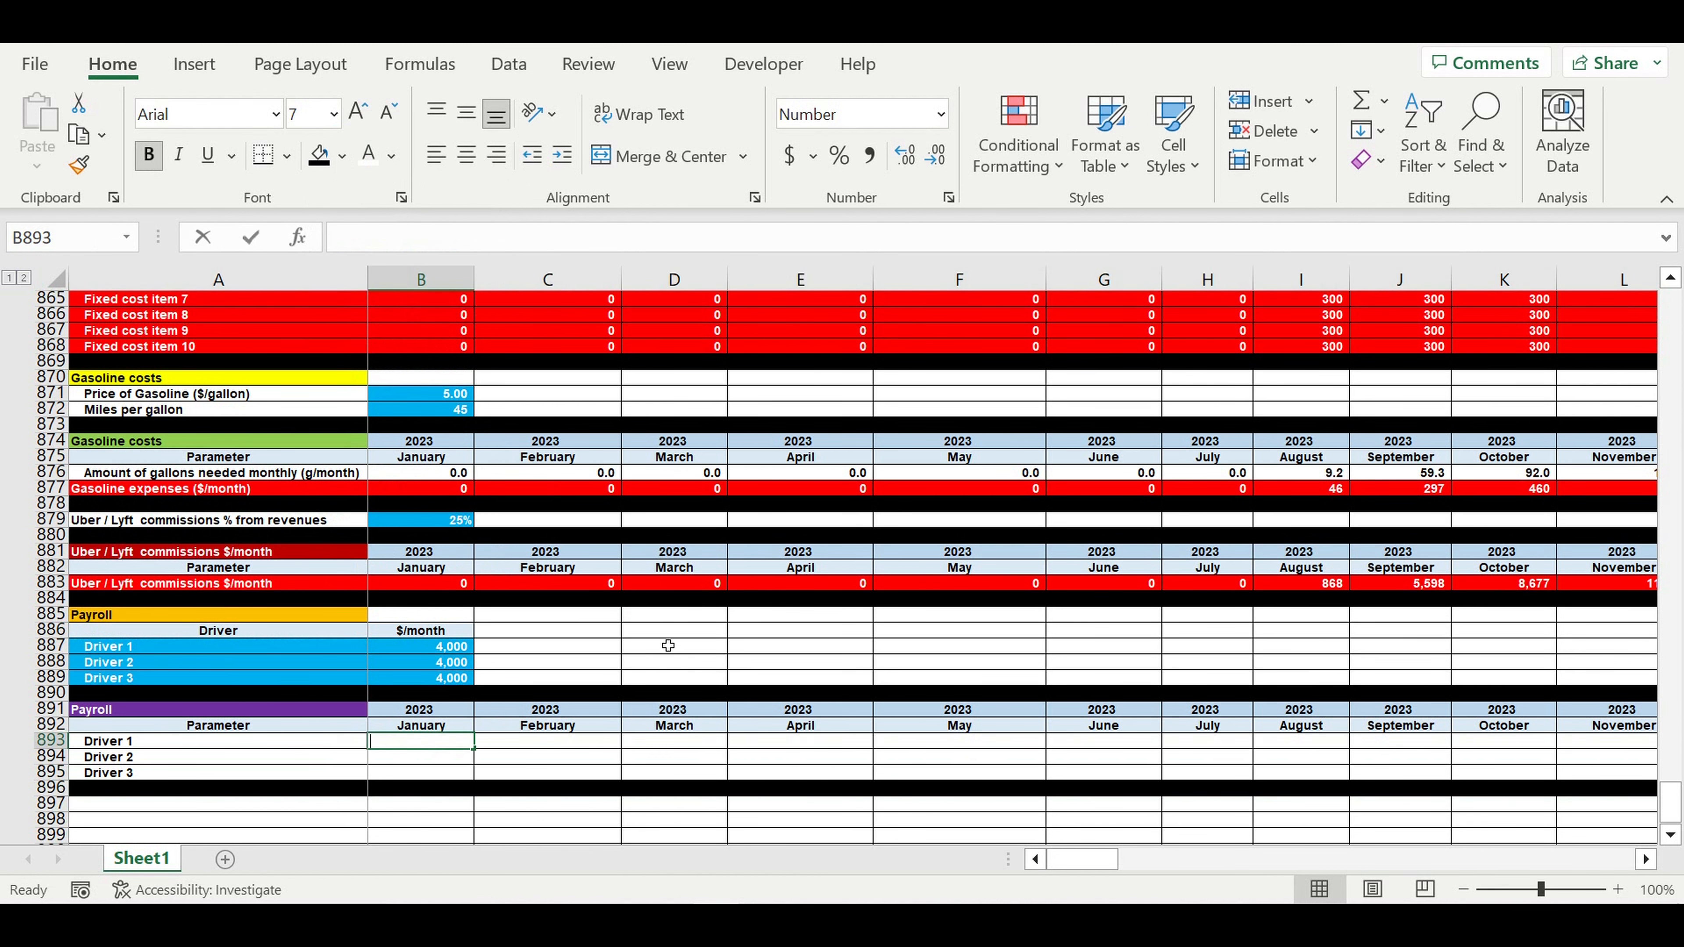
{"action": "type", "text": "="}
{"action": "left_click", "coordinate": [457, 654]}
{"action": "left_click", "coordinate": [381, 243]}
{"action": "type", "text": "$B887"}
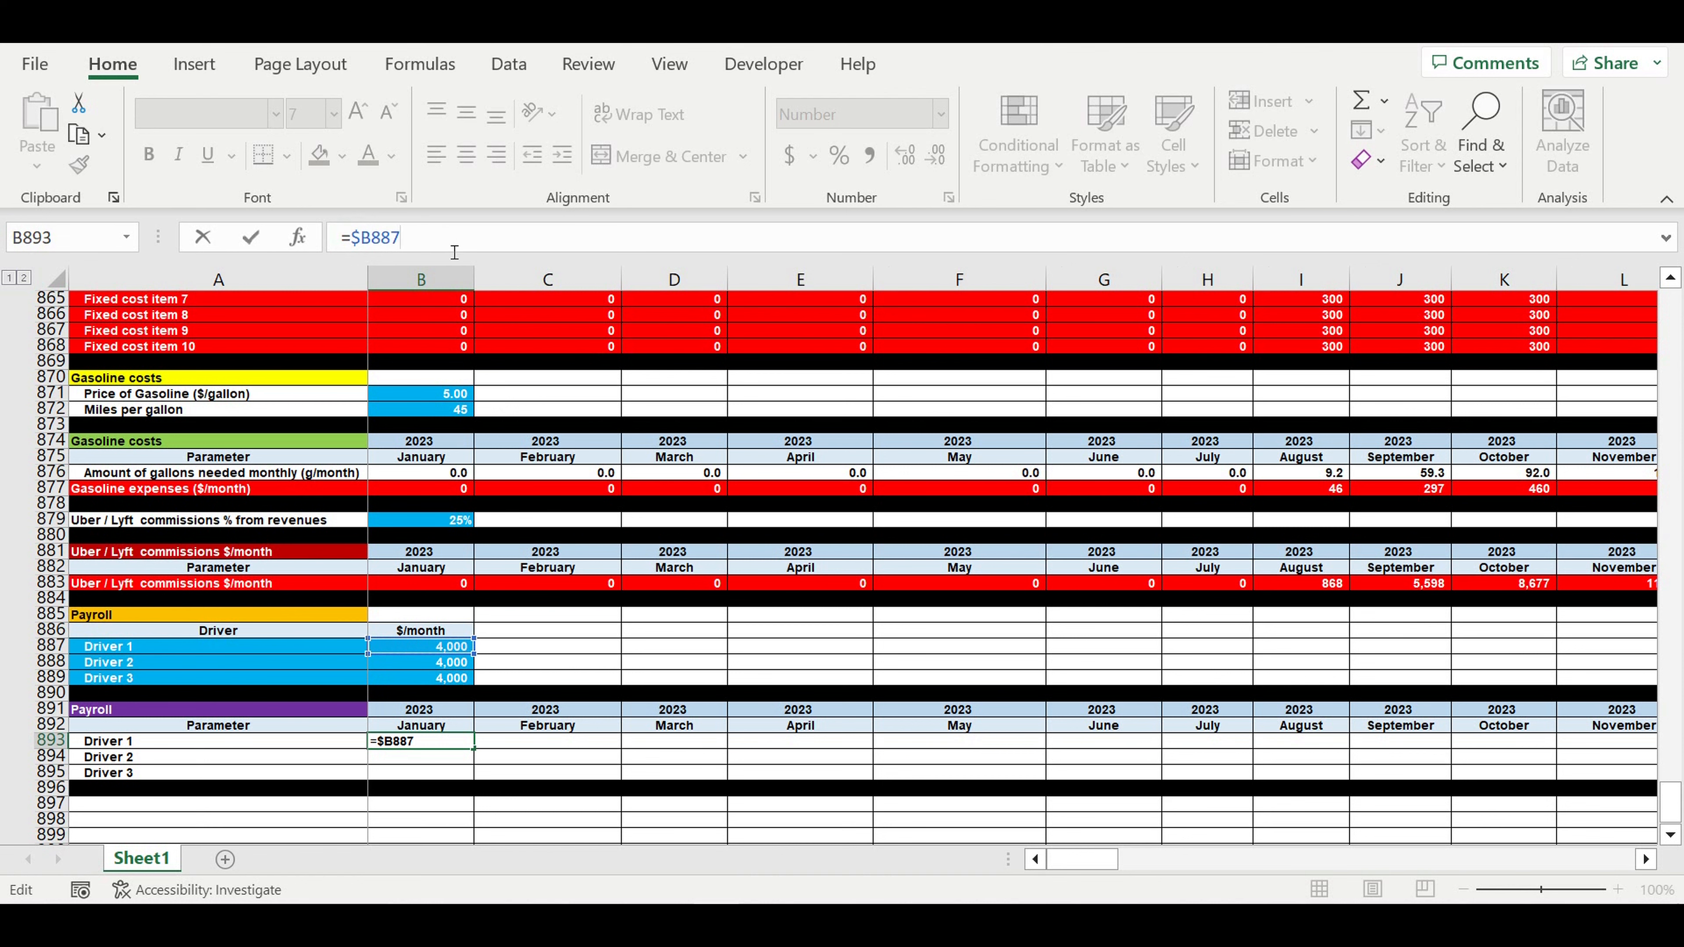
Complete the B893 formula as =$B887*B$132, multiplying the pay by the row-locked Operating activity start (0-1-1) flag from the Timeline
{"action": "type", "text": "*"}
{"action": "scroll", "coordinate": [608, 584], "scroll_direction": "up", "scroll_amount": 3}
{"action": "scroll", "coordinate": [608, 583], "scroll_direction": "up", "scroll_amount": 14}
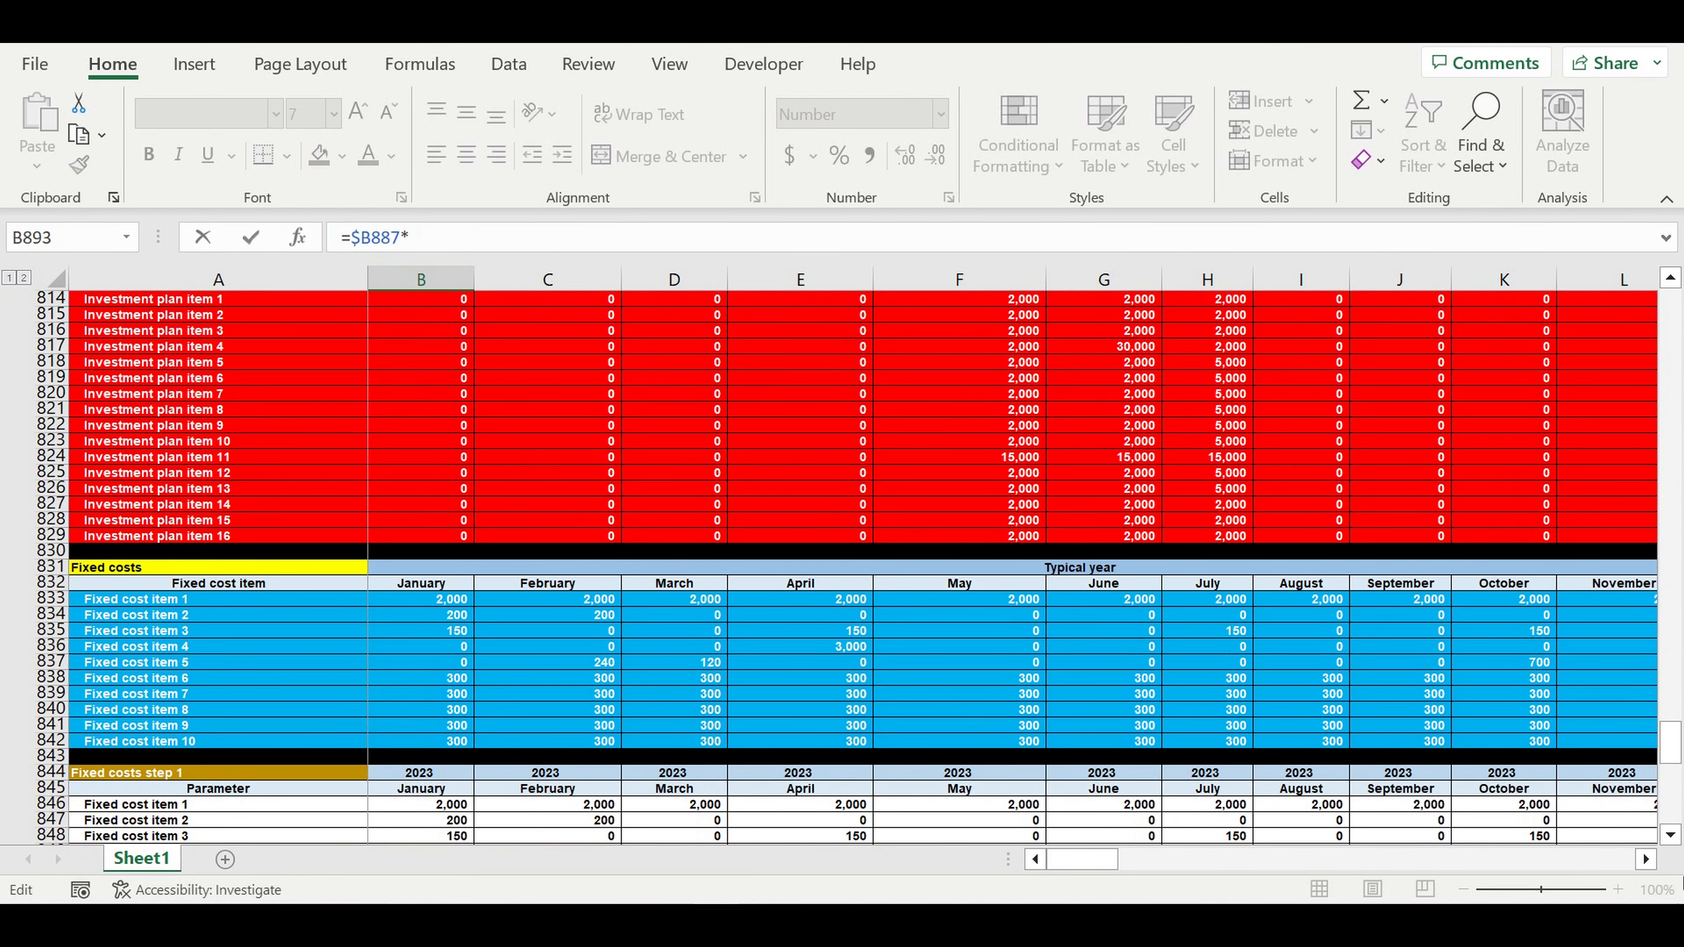
{"action": "left_click_drag", "start_coordinate": [1671, 753], "coordinate": [1671, 308]}
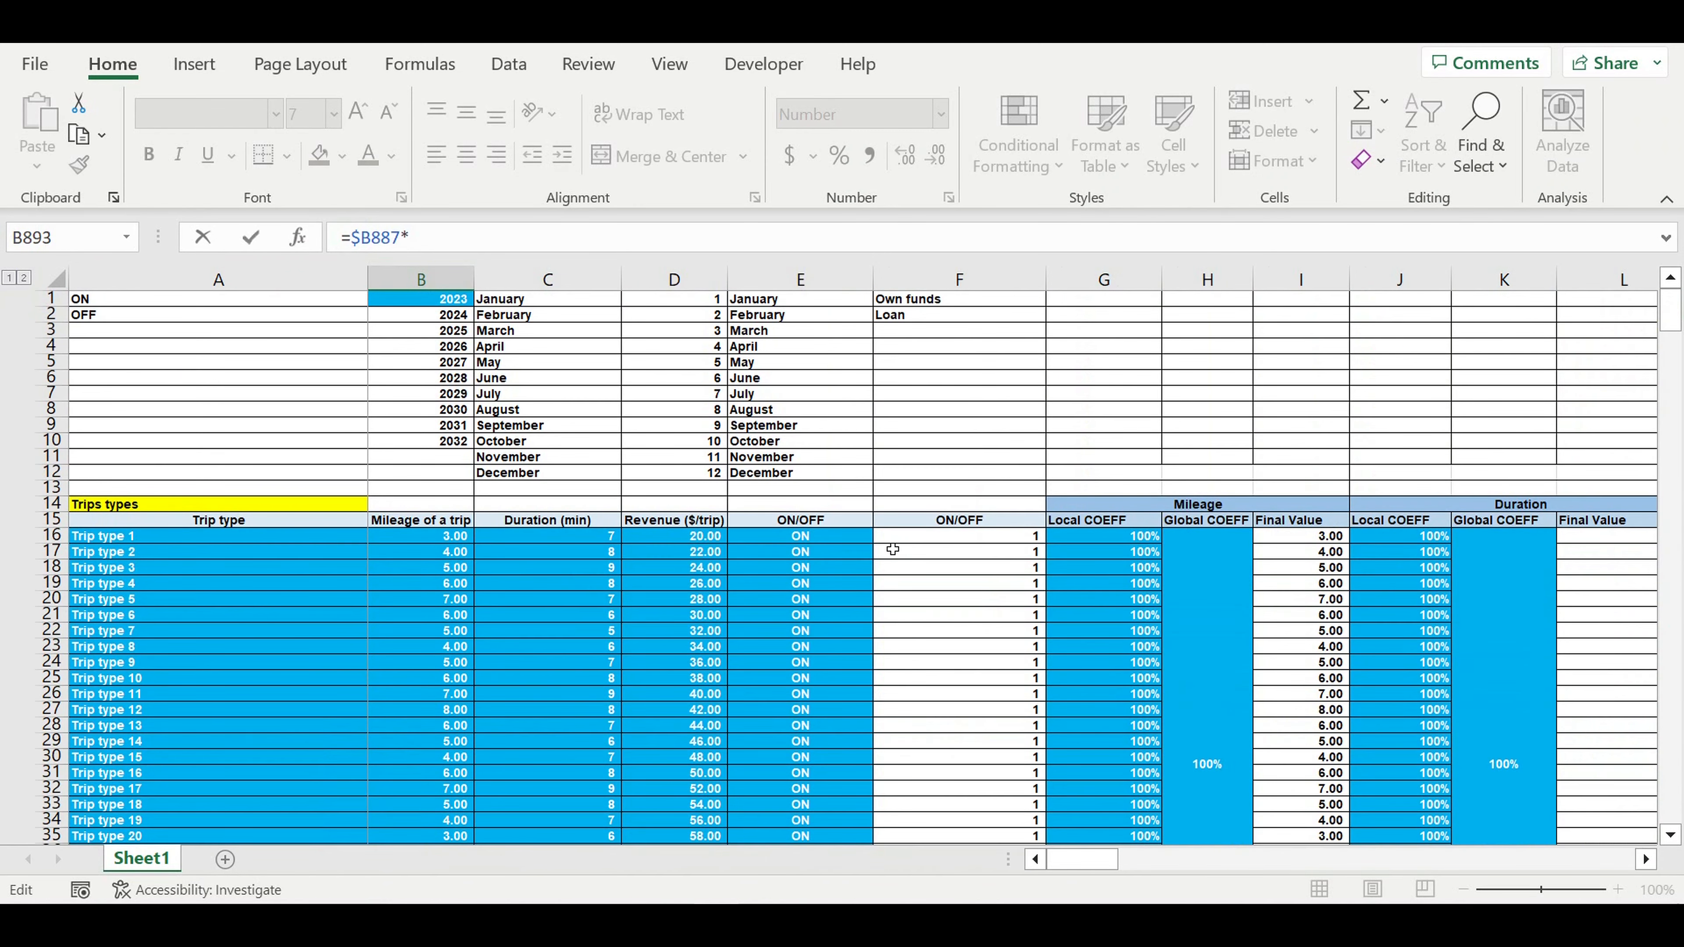
{"action": "scroll", "coordinate": [789, 647], "scroll_direction": "down", "scroll_amount": 6}
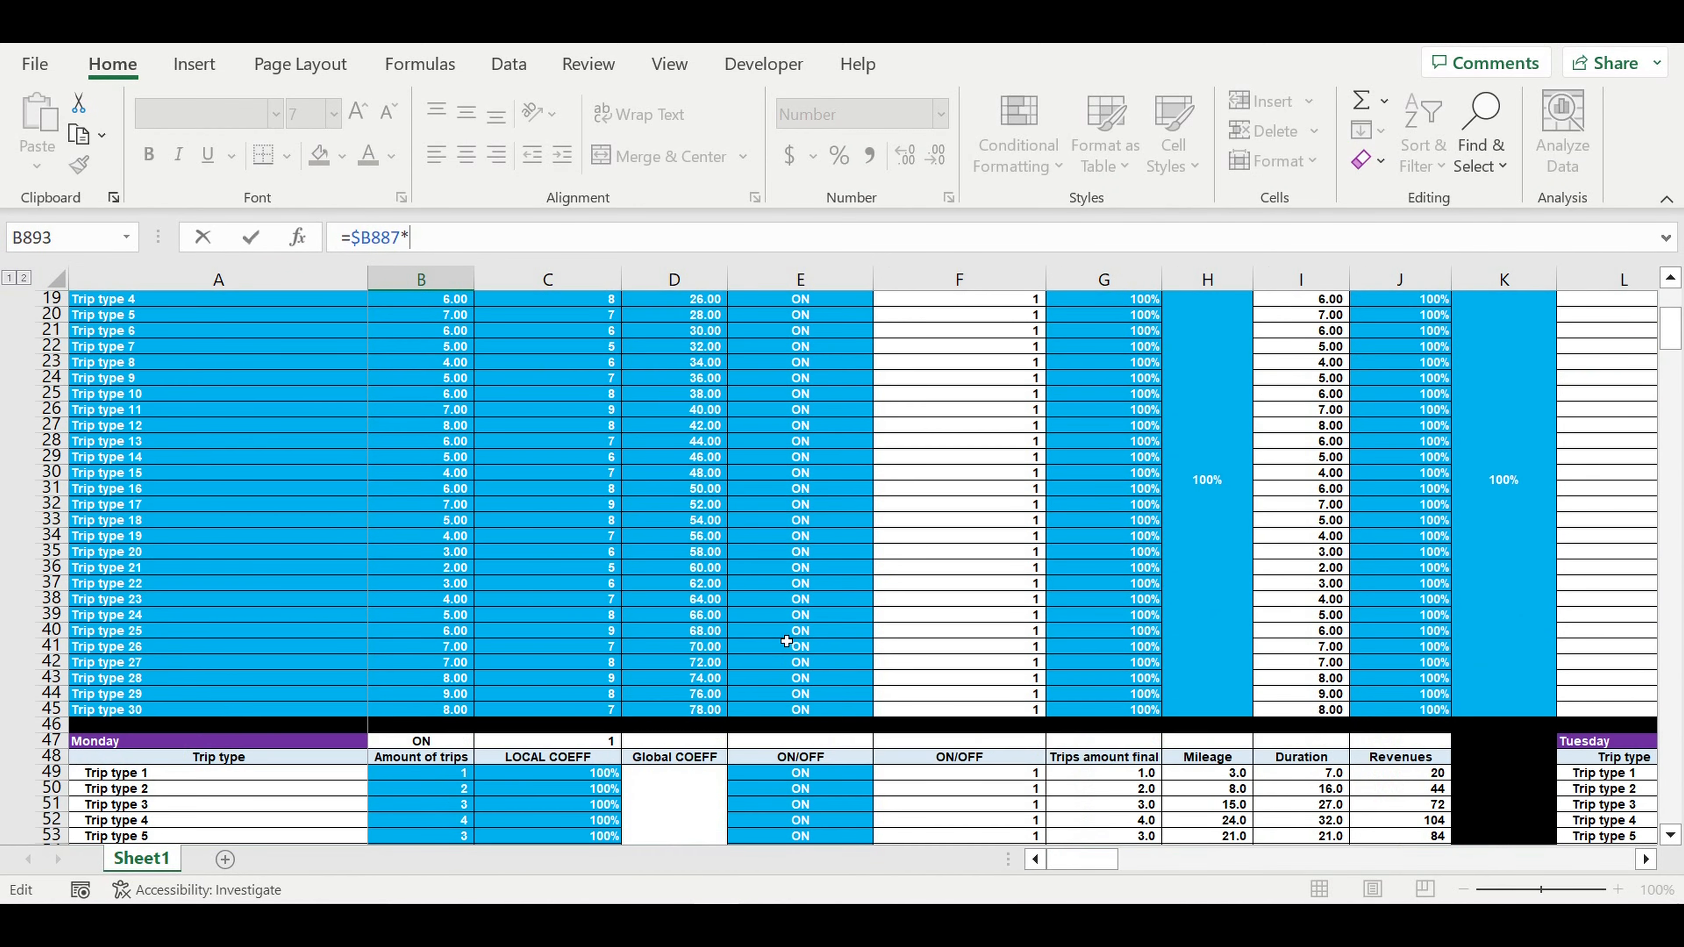
{"action": "scroll", "coordinate": [787, 641], "scroll_direction": "down", "scroll_amount": 7}
{"action": "scroll", "coordinate": [787, 640], "scroll_direction": "down", "scroll_amount": 12}
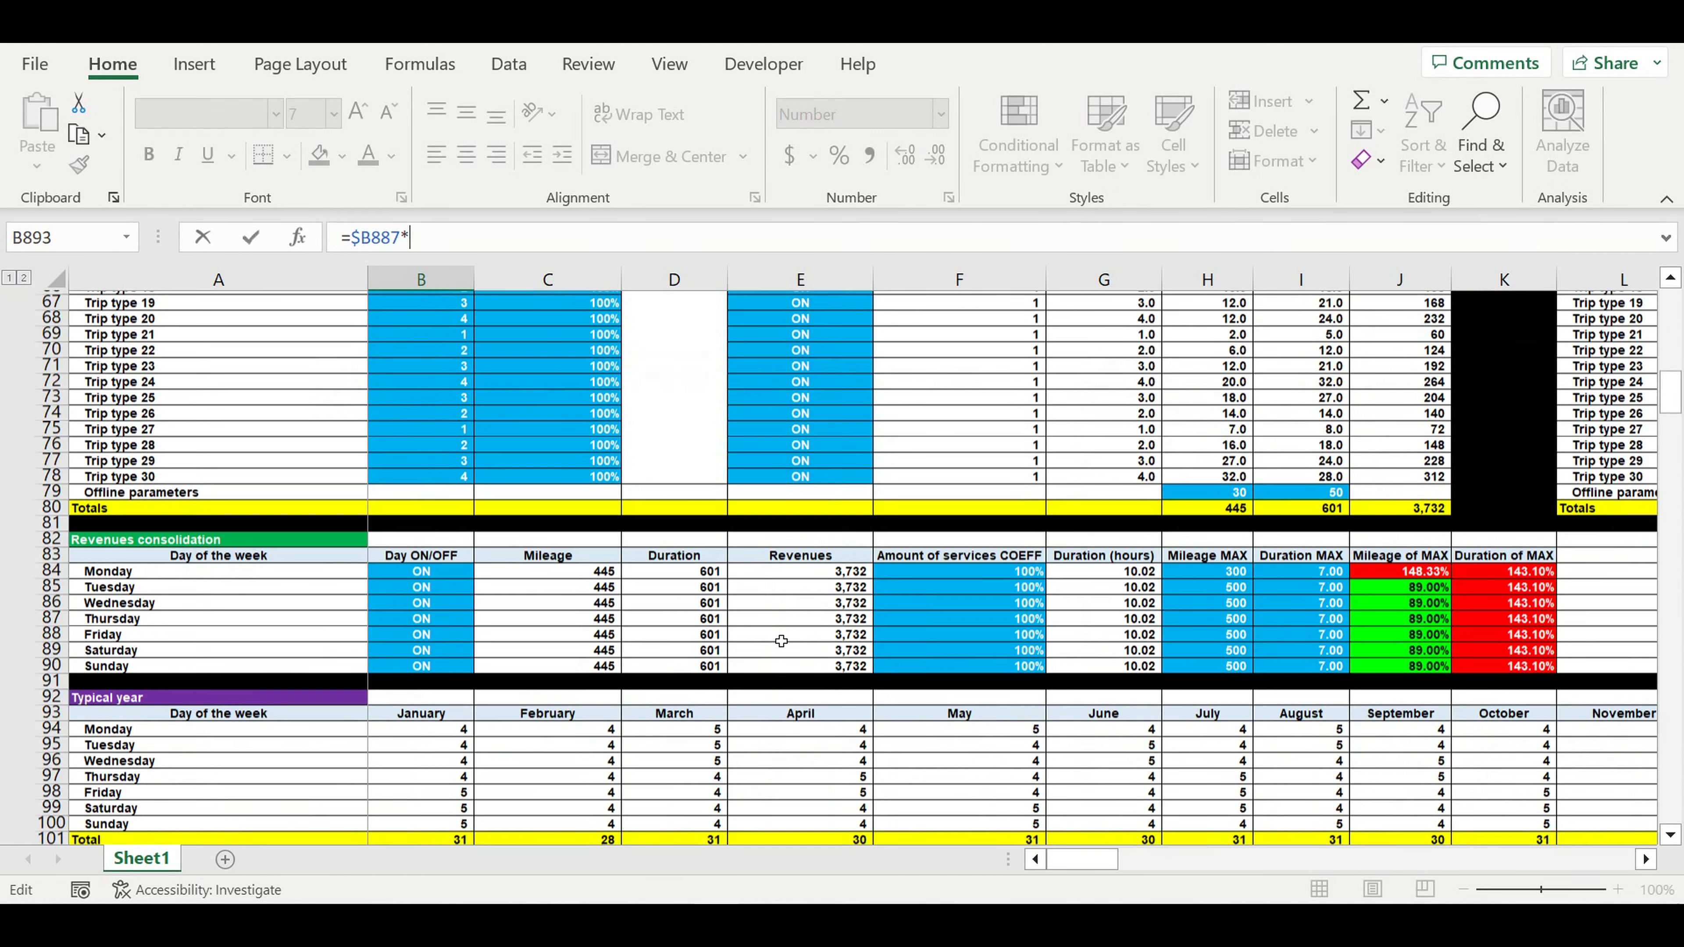
{"action": "scroll", "coordinate": [781, 641], "scroll_direction": "down", "scroll_amount": 2}
{"action": "scroll", "coordinate": [781, 640], "scroll_direction": "down", "scroll_amount": 7}
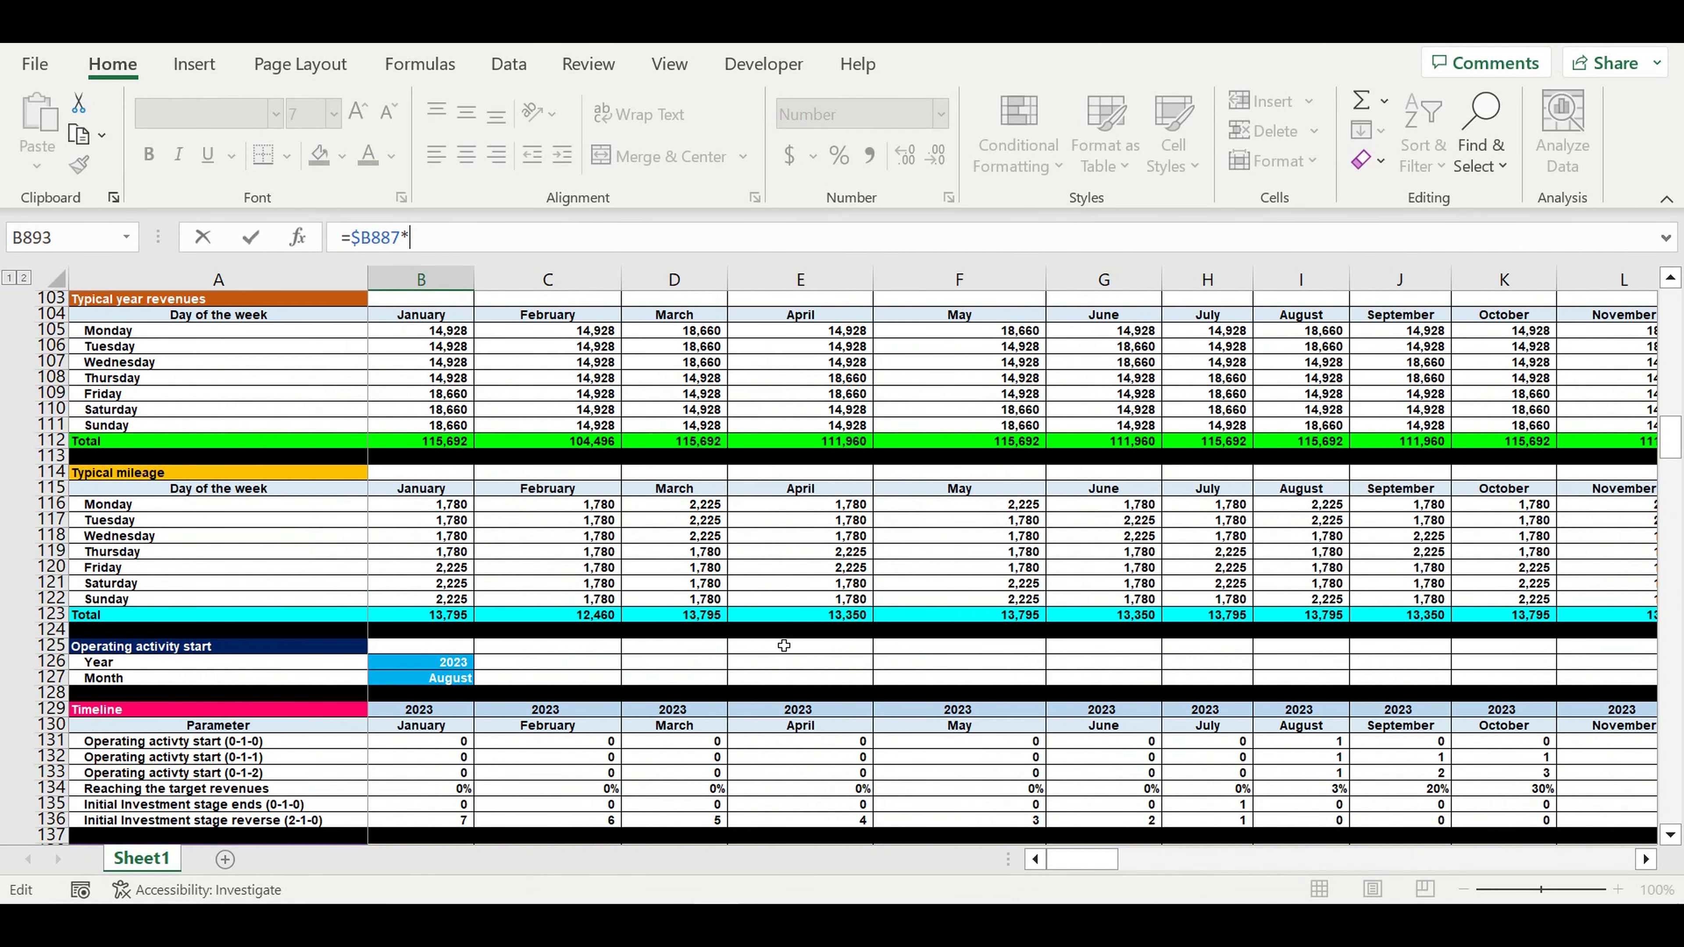
{"action": "scroll", "coordinate": [784, 645], "scroll_direction": "down", "scroll_amount": 2}
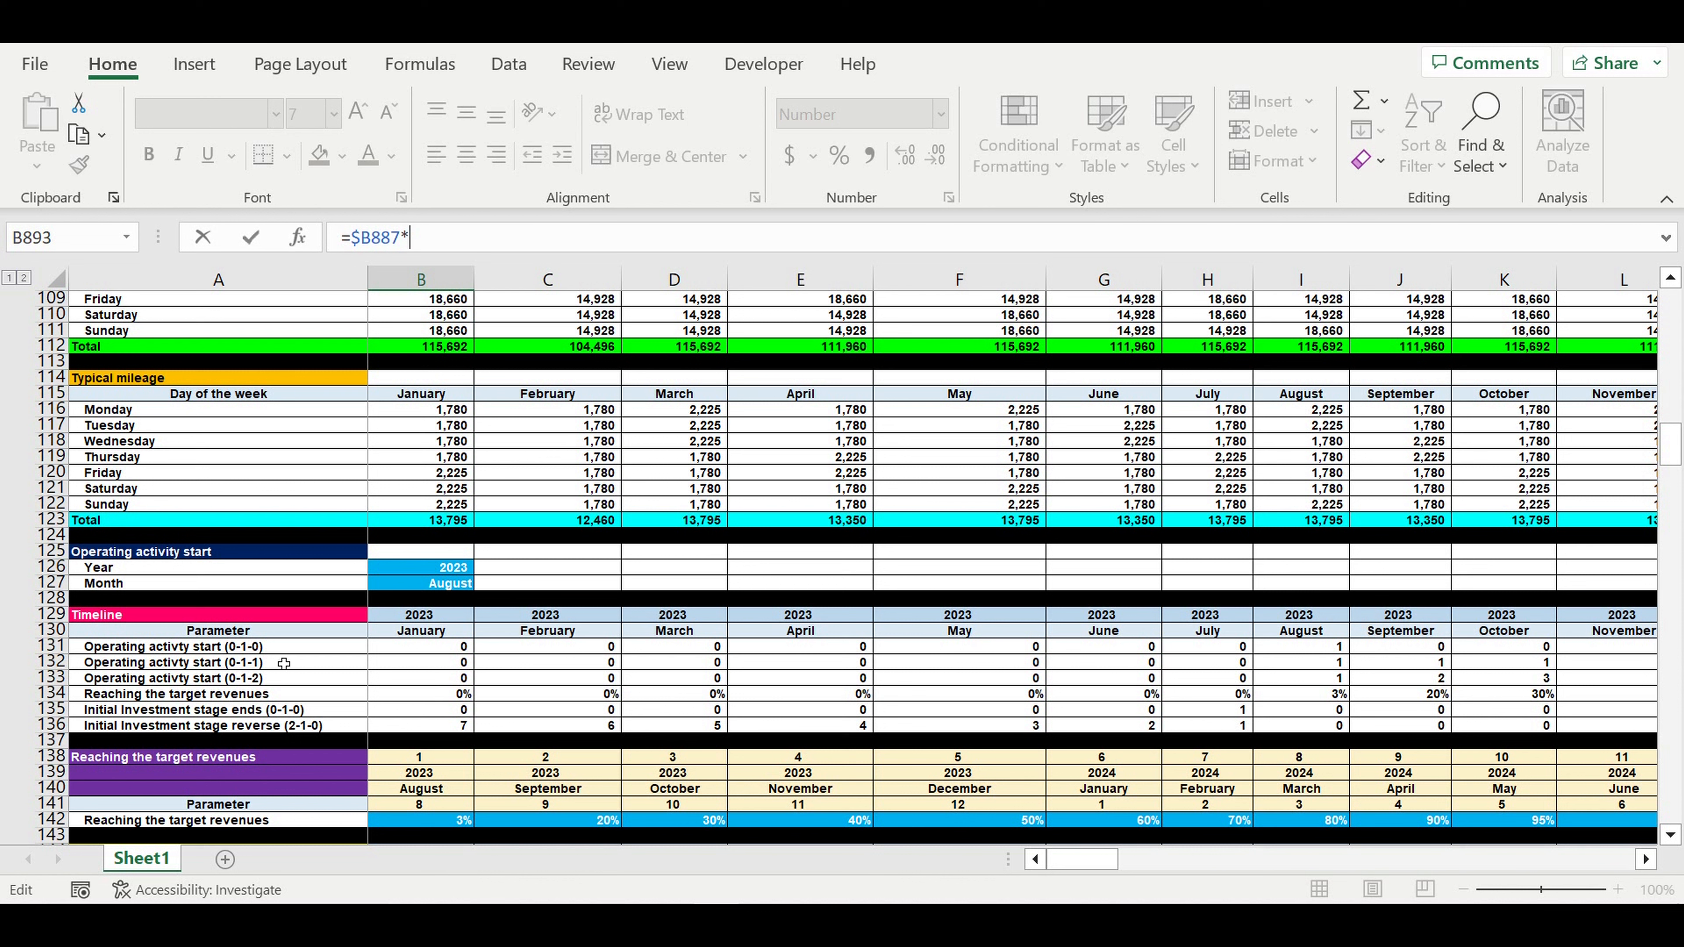
{"action": "left_click", "coordinate": [403, 667]}
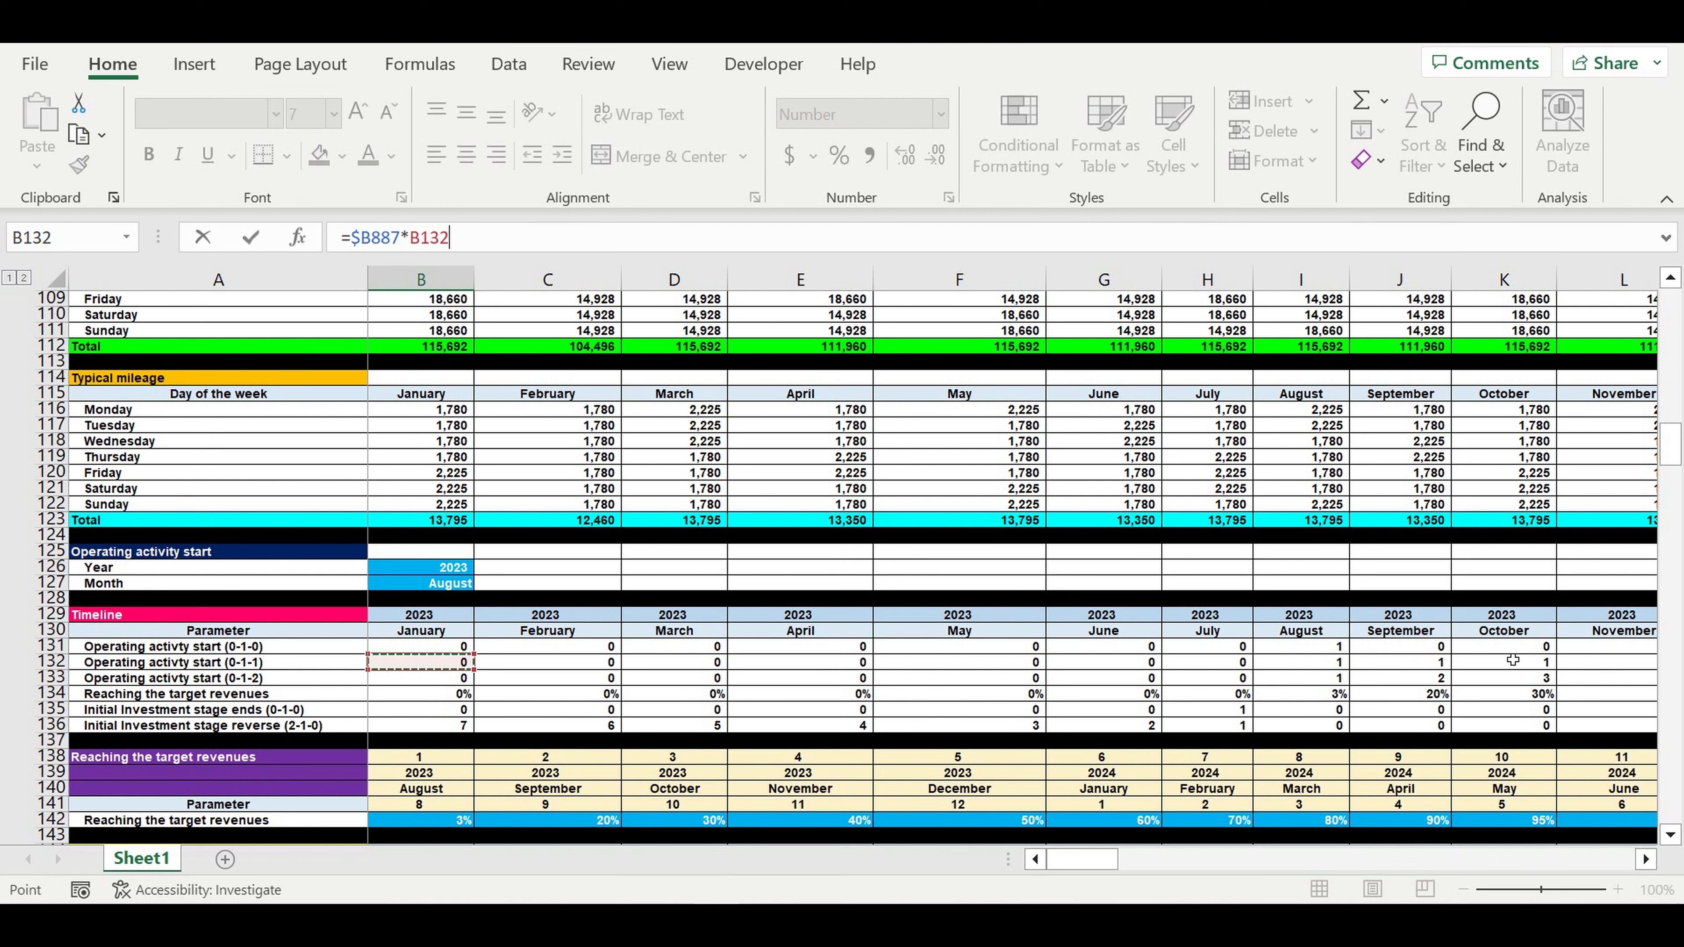
{"action": "left_click", "coordinate": [429, 240]}
{"action": "type", "text": "$"}
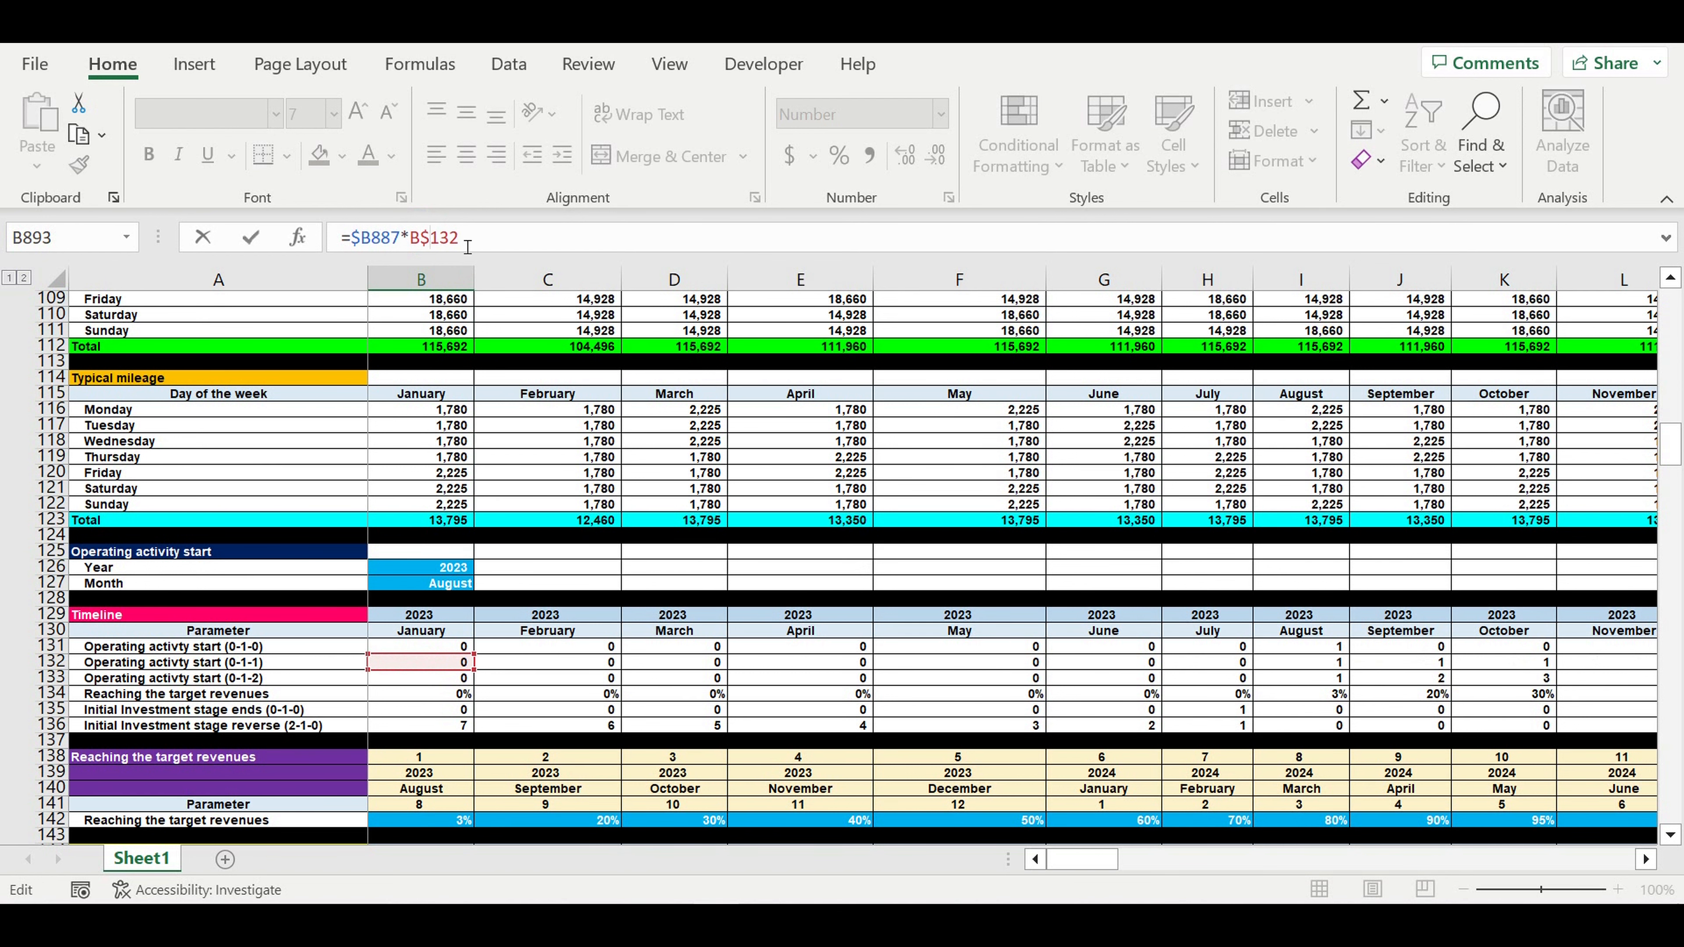
{"action": "key", "text": "Return"}
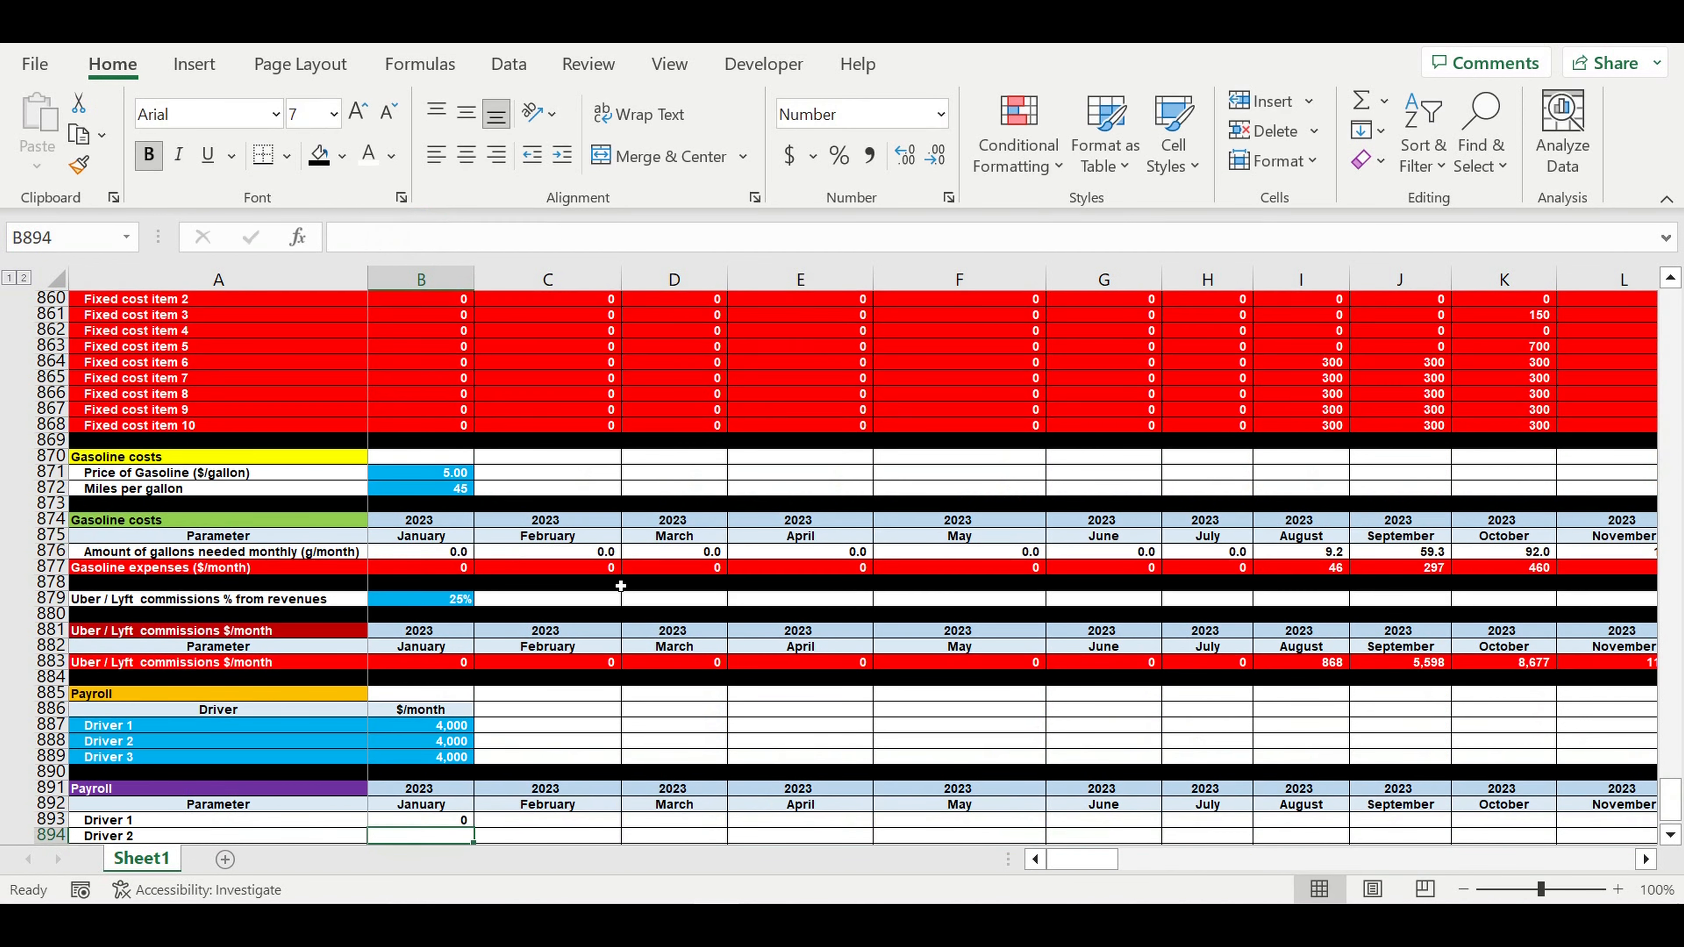
Copy the January payroll formula from B893 down to B895 for Drivers 2 and 3
{"action": "scroll", "coordinate": [639, 590], "scroll_direction": "down", "scroll_amount": 5}
{"action": "left_click", "coordinate": [444, 583]}
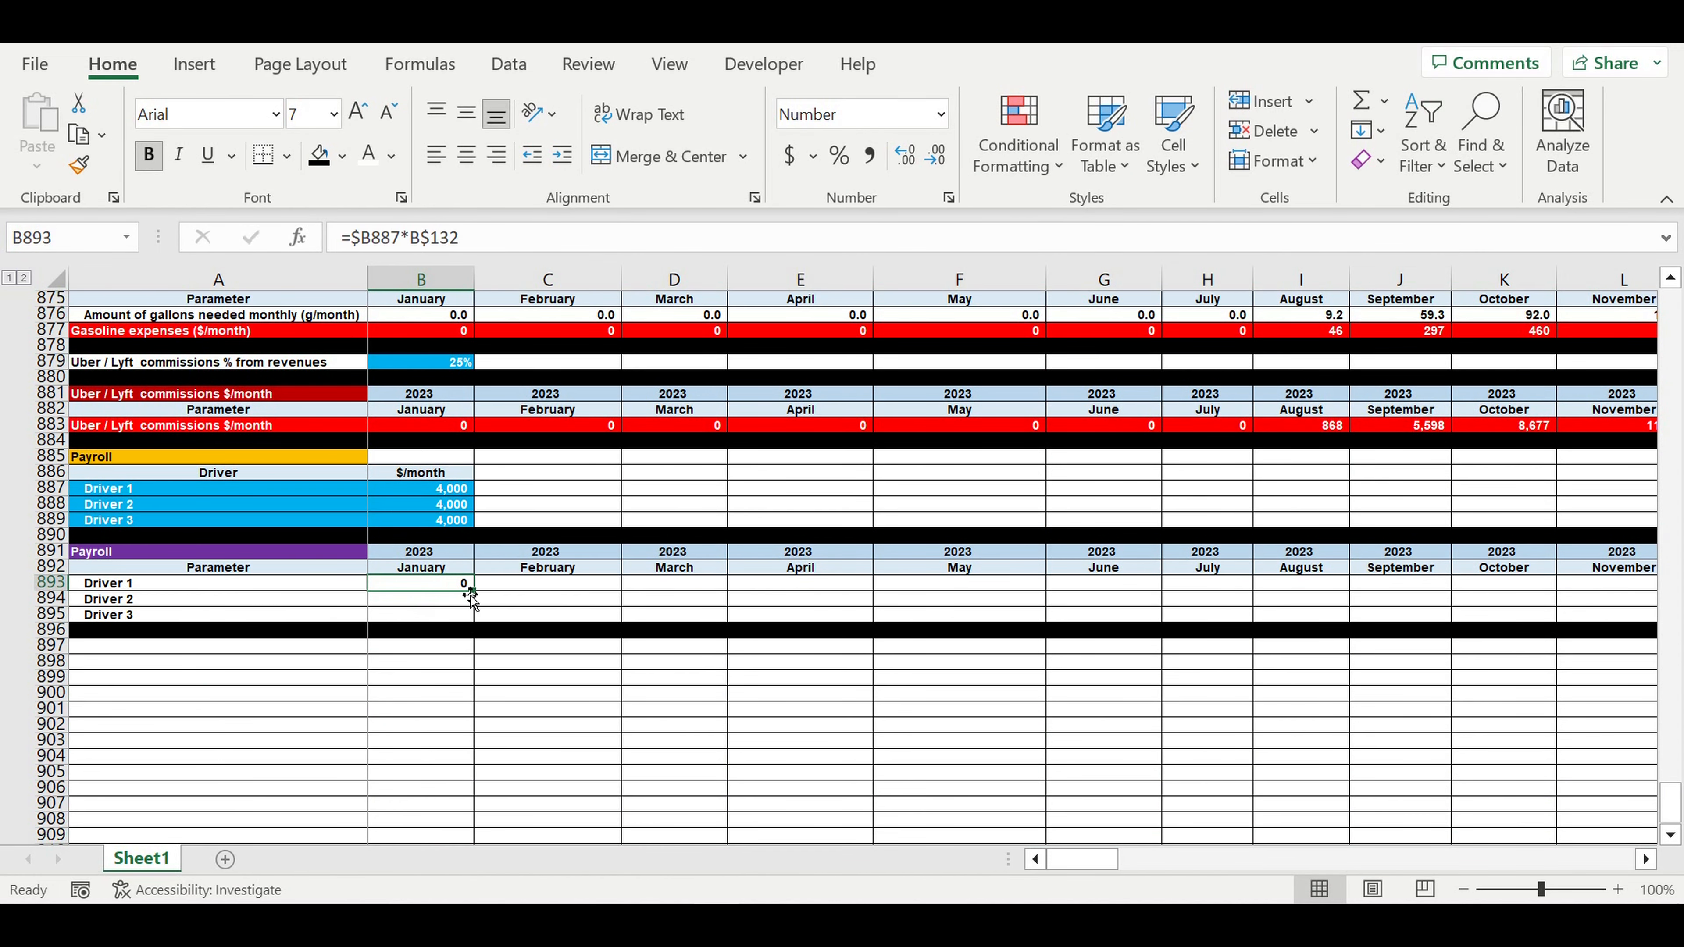
{"action": "left_click_drag", "start_coordinate": [473, 590], "coordinate": [473, 621]}
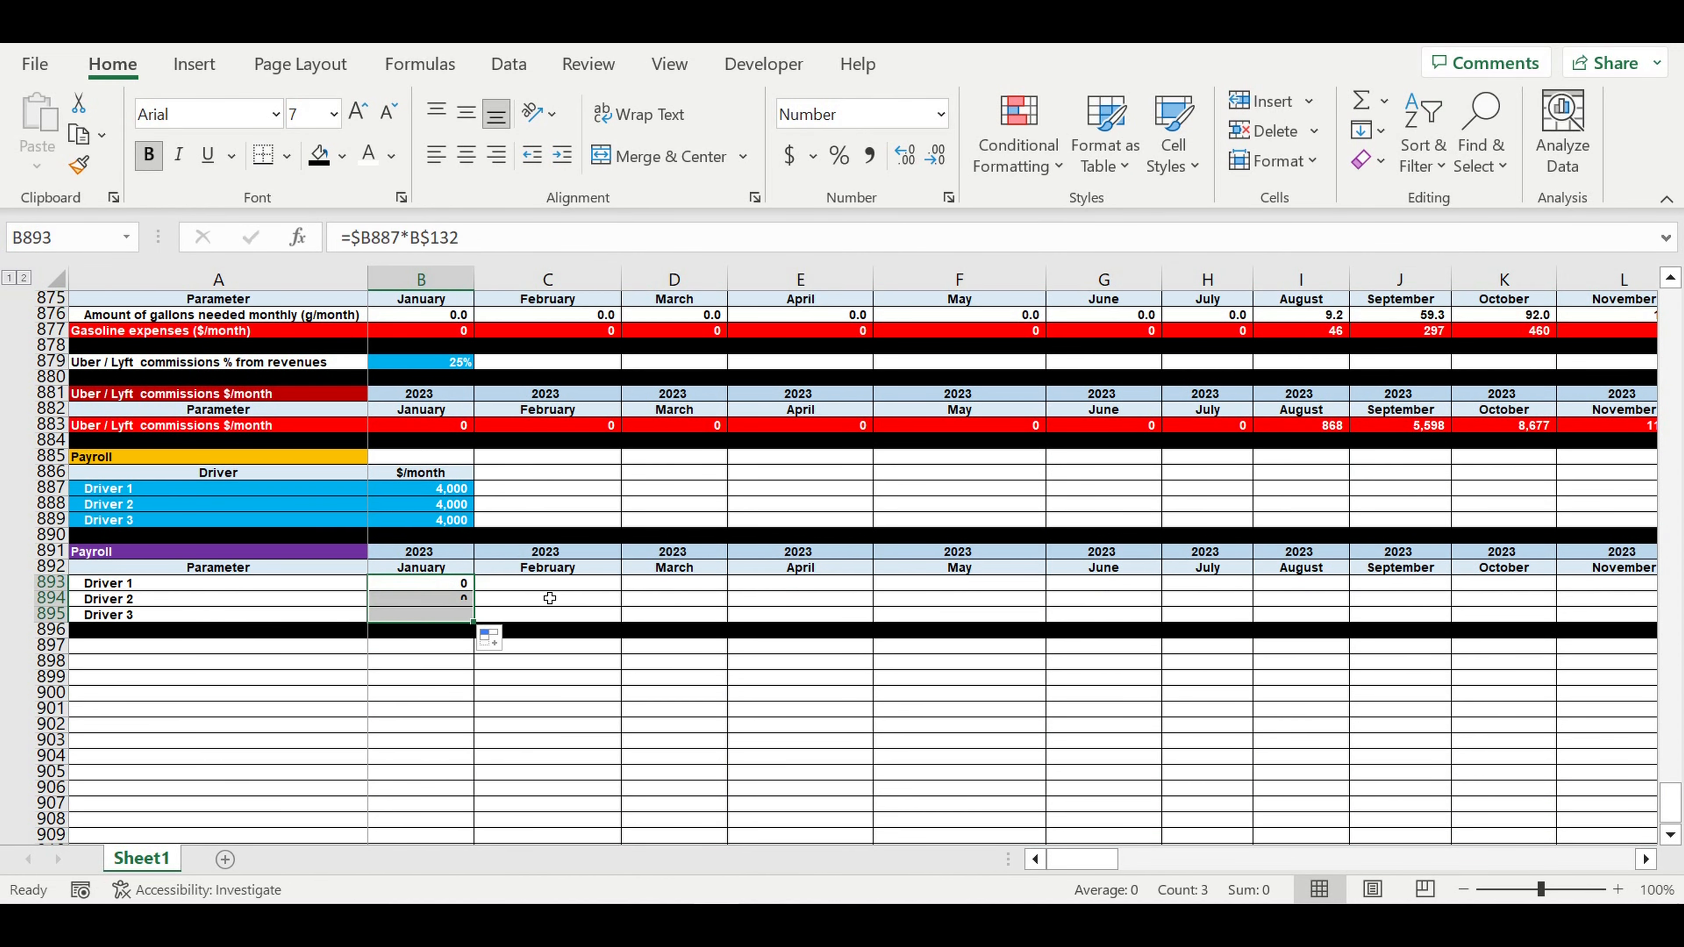
Copy the three drivers' January payroll formulas across all months through December 2032 in column DQ
{"action": "left_click_drag", "start_coordinate": [473, 622], "coordinate": [1453, 570]}
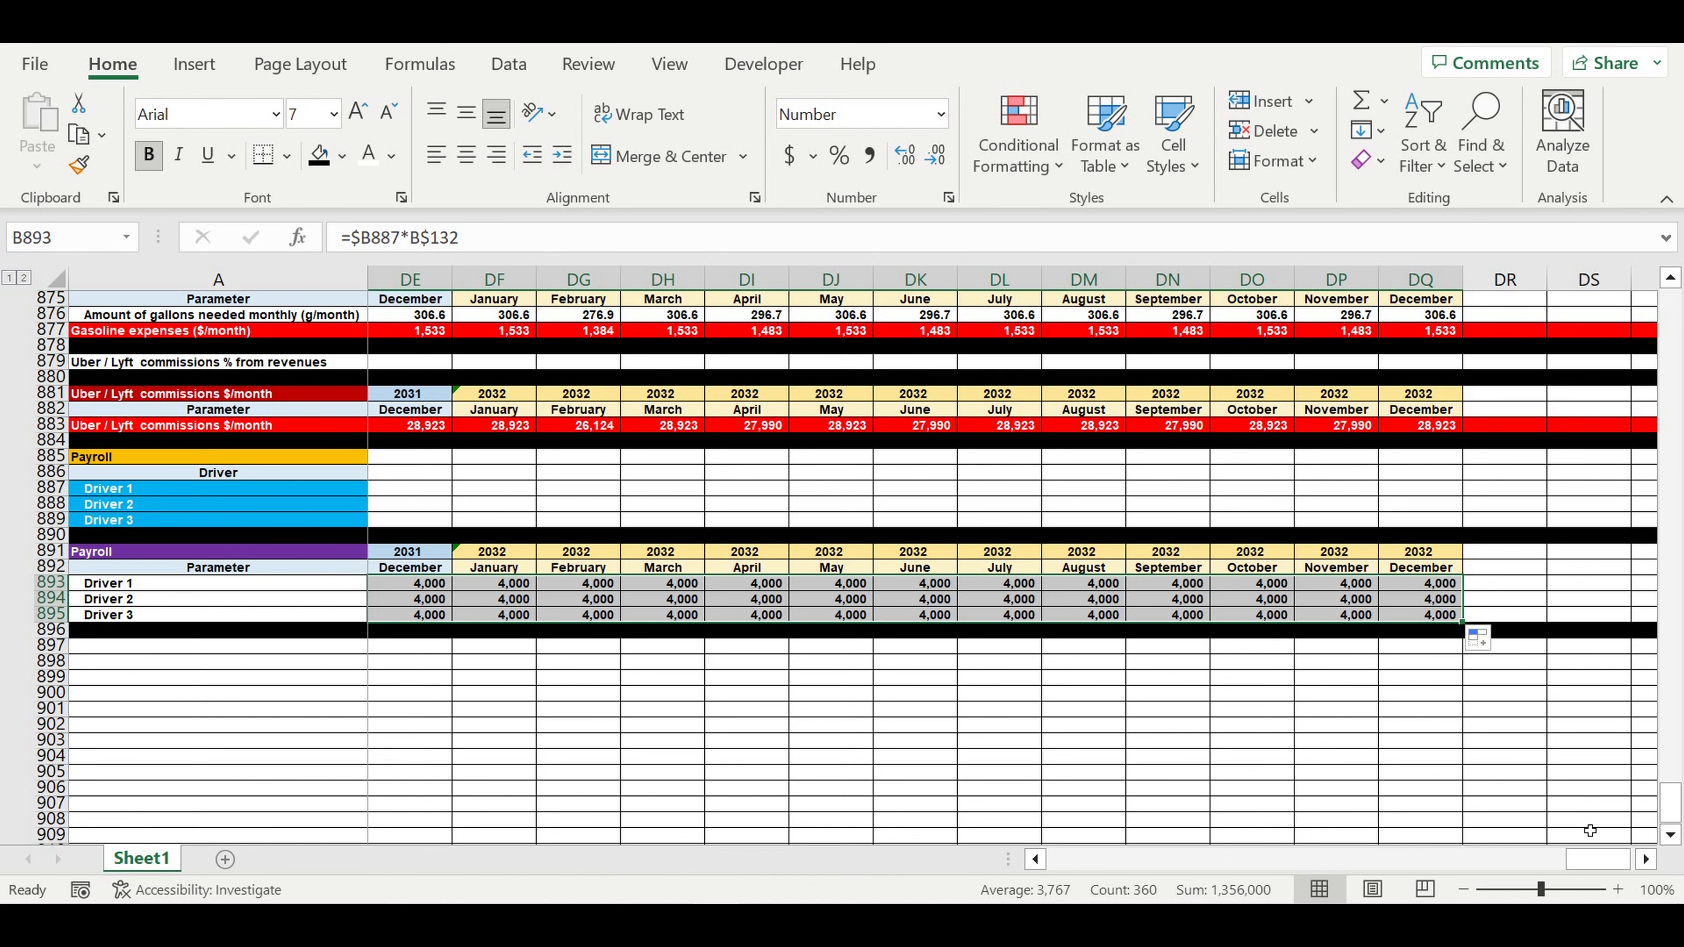
{"action": "left_click_drag", "start_coordinate": [1597, 863], "coordinate": [1082, 860]}
{"action": "left_click", "coordinate": [679, 708]}
{"action": "left_click_drag", "start_coordinate": [1314, 589], "coordinate": [1314, 615]}
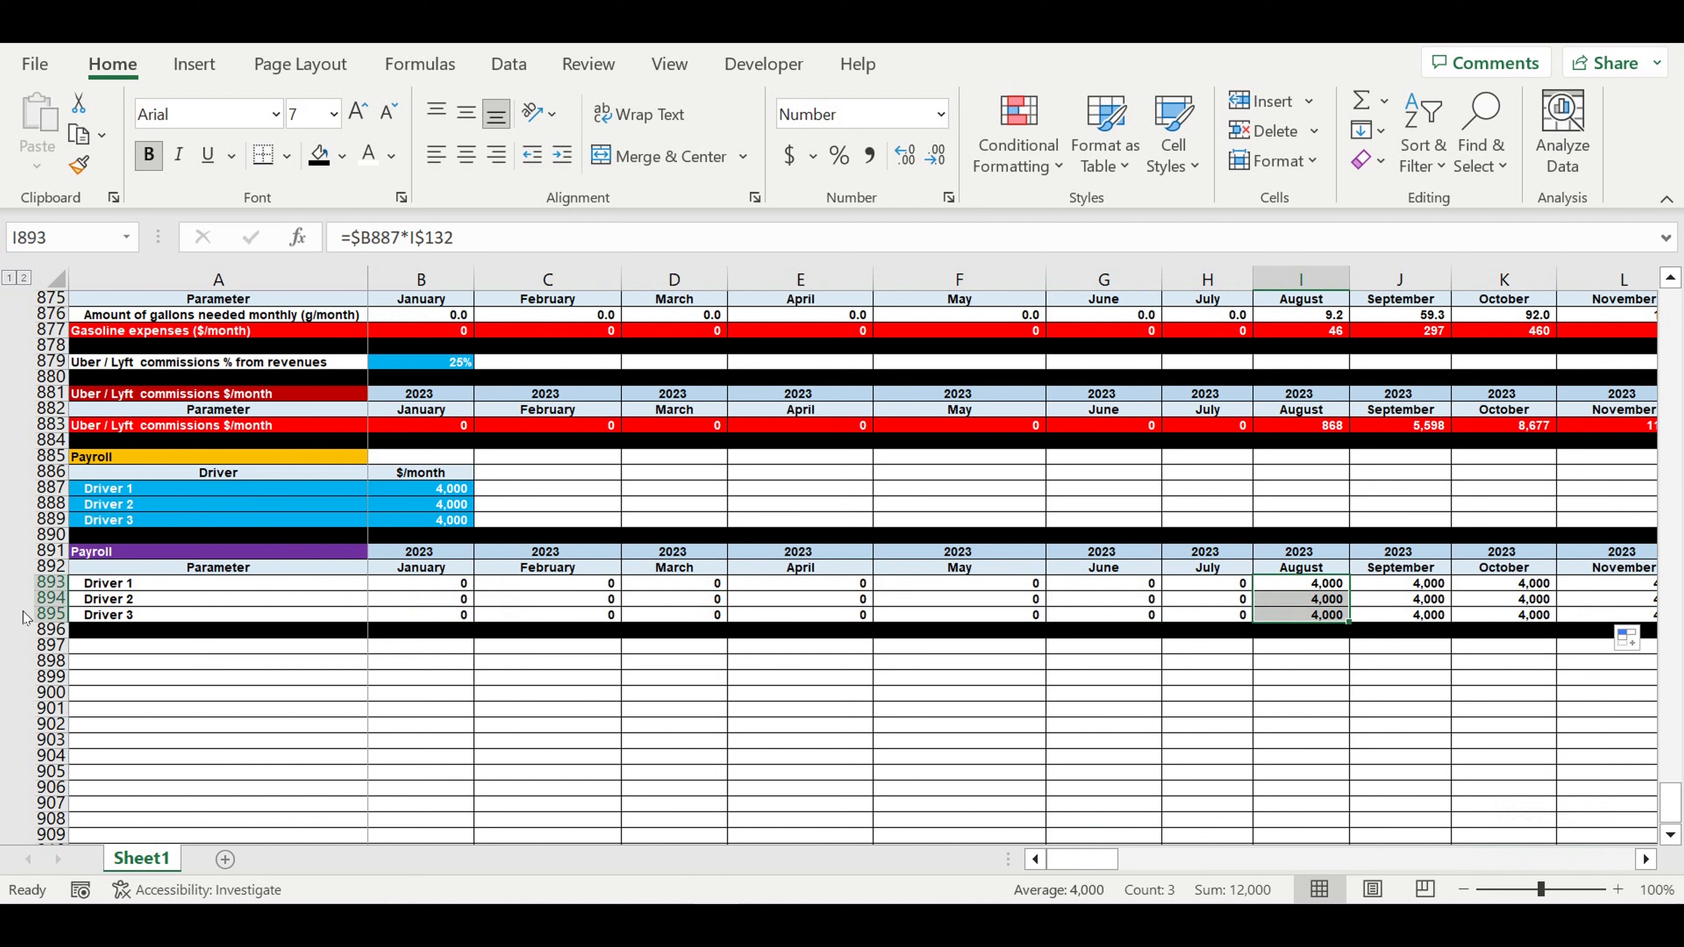
Format the monthly payroll rows 893 to 895 with a white font and a red fill
{"action": "left_click_drag", "start_coordinate": [49, 583], "coordinate": [49, 614]}
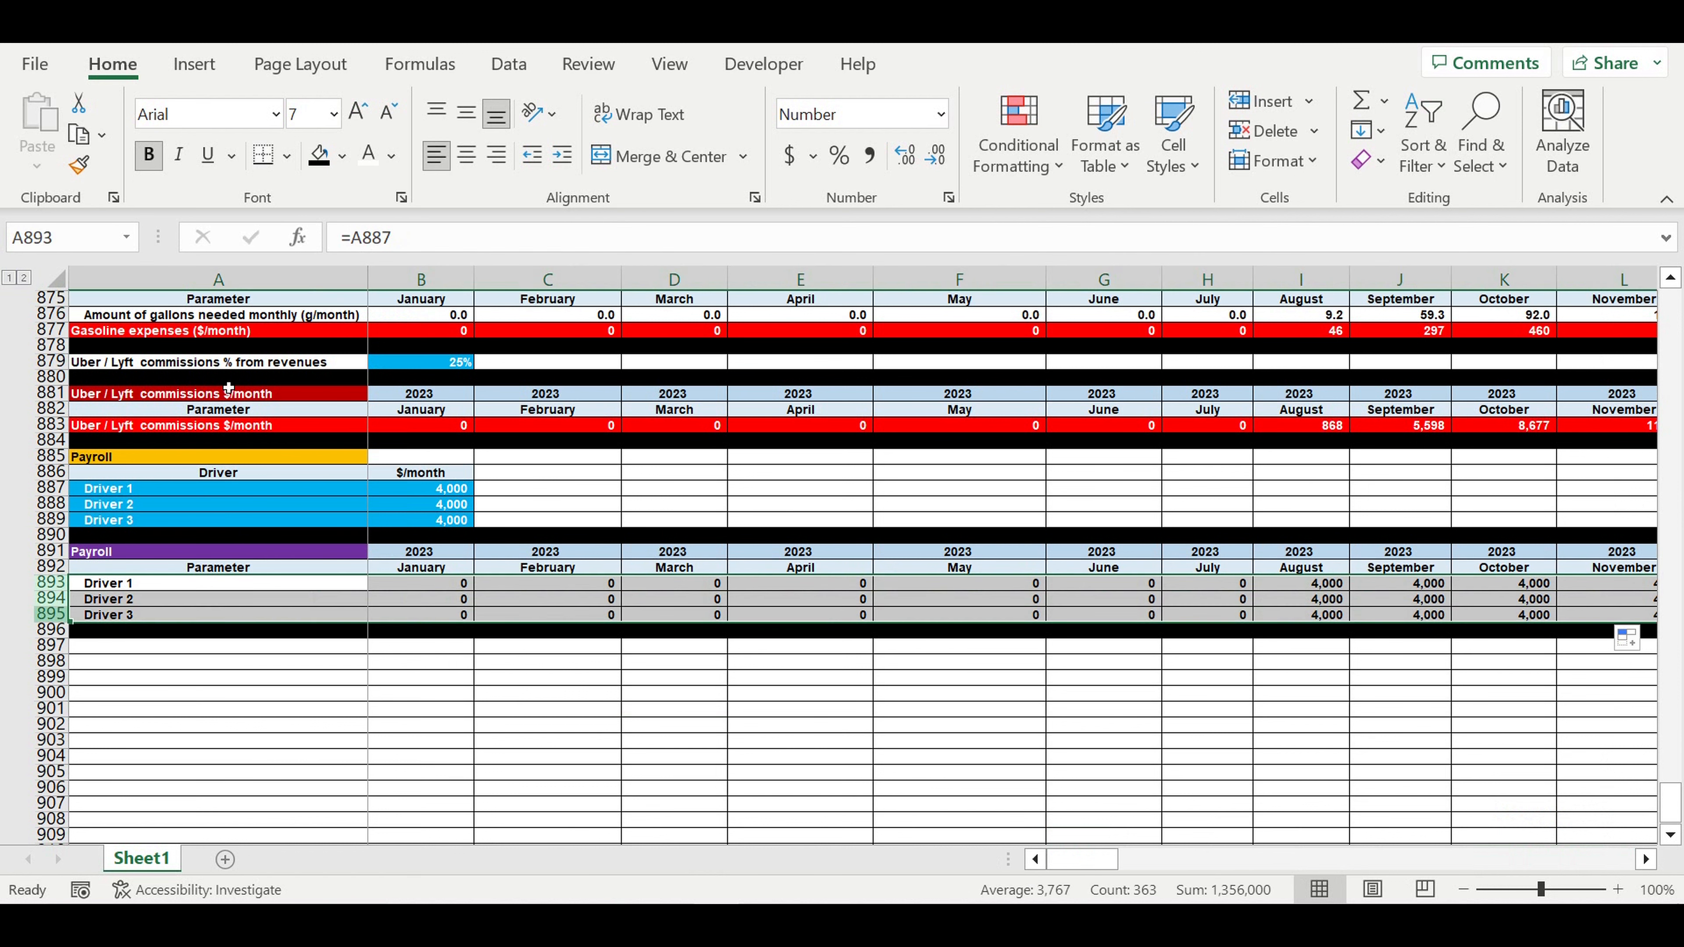
{"action": "left_click", "coordinate": [369, 154]}
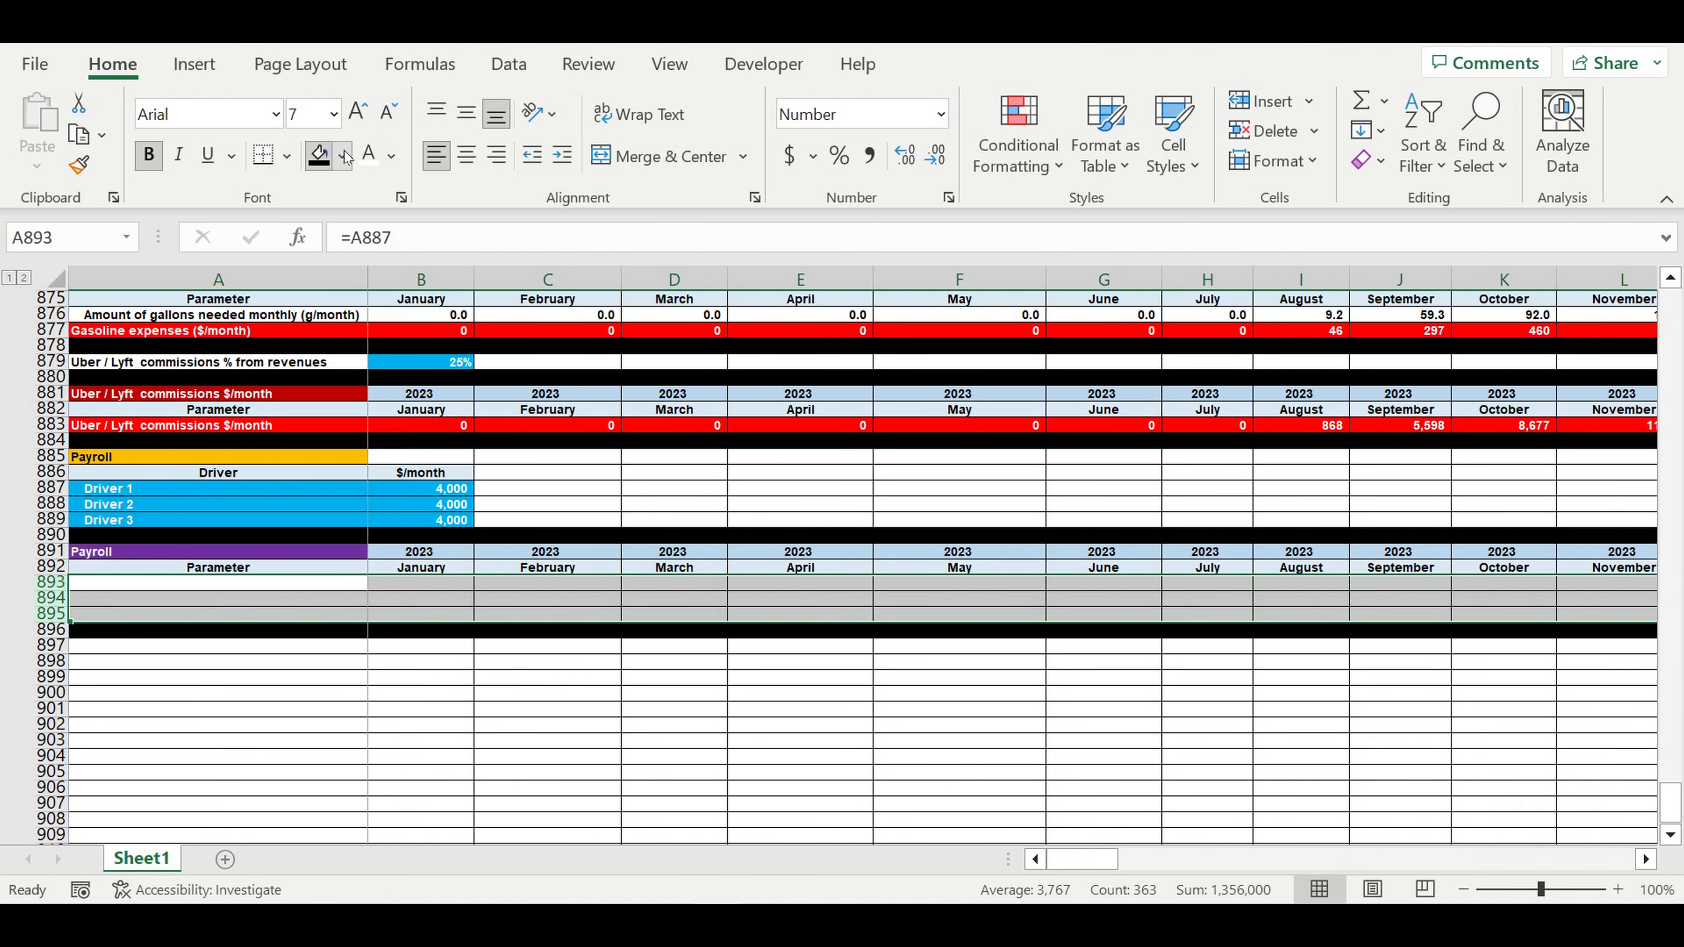
{"action": "left_click", "coordinate": [345, 156]}
{"action": "left_click", "coordinate": [341, 402]}
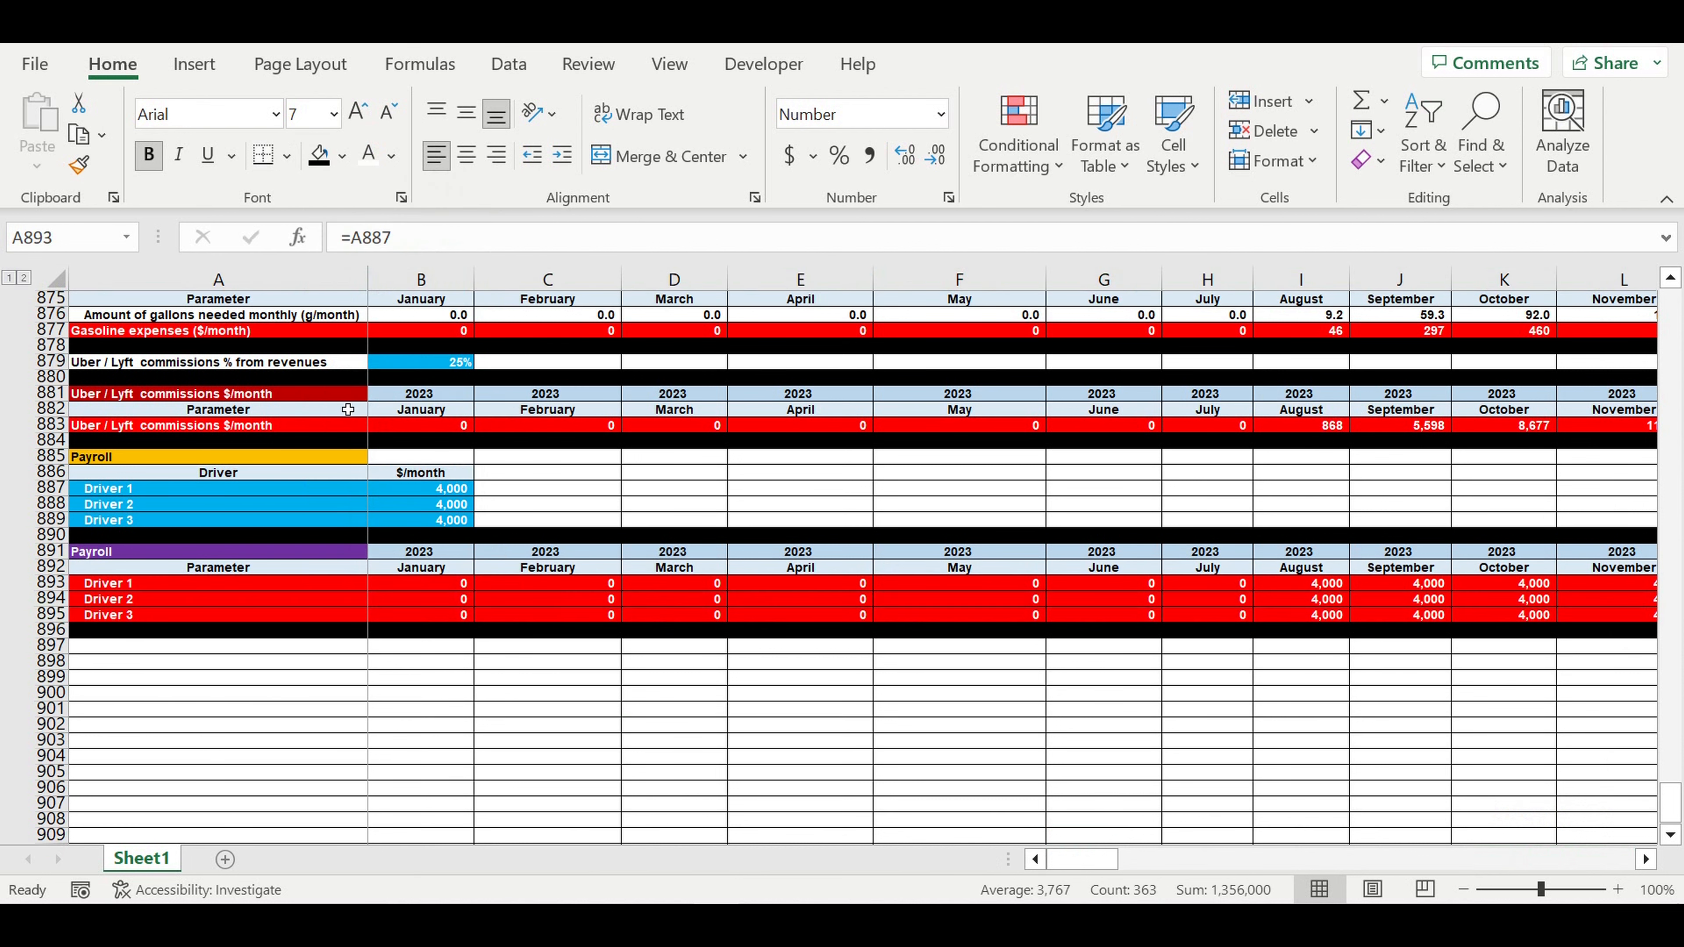
{"action": "left_click", "coordinate": [260, 729]}
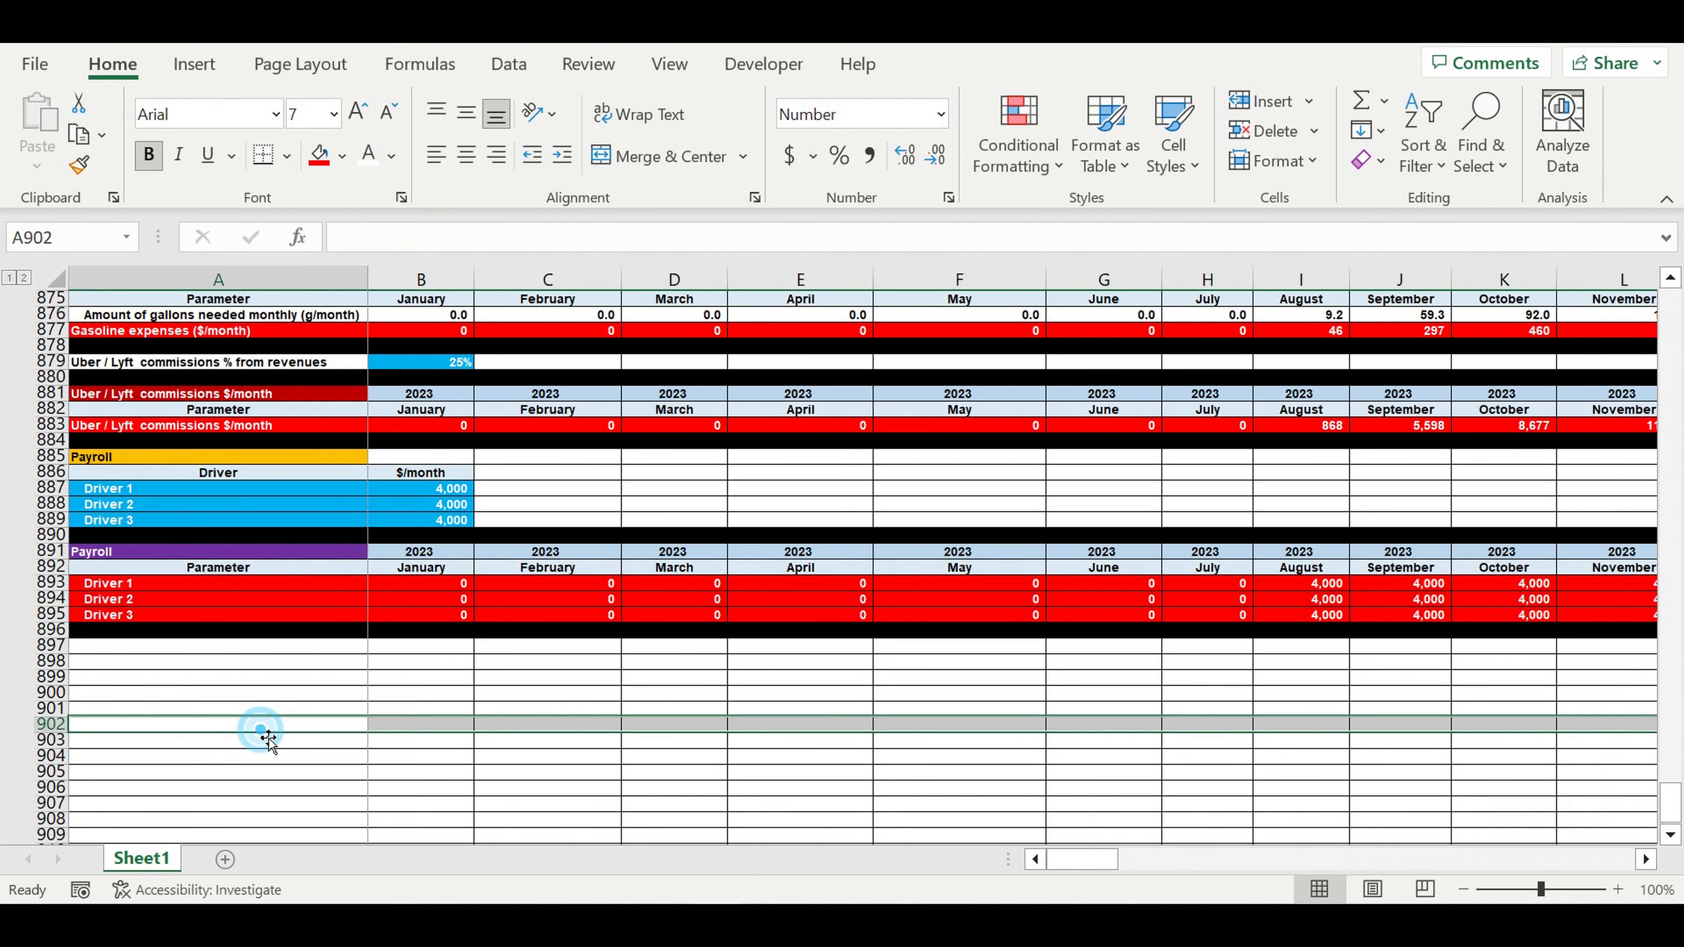
{"action": "left_click", "coordinate": [395, 711]}
Set the Operating activity start month in B127 to November
{"action": "scroll", "coordinate": [739, 536], "scroll_direction": "up", "scroll_amount": 20}
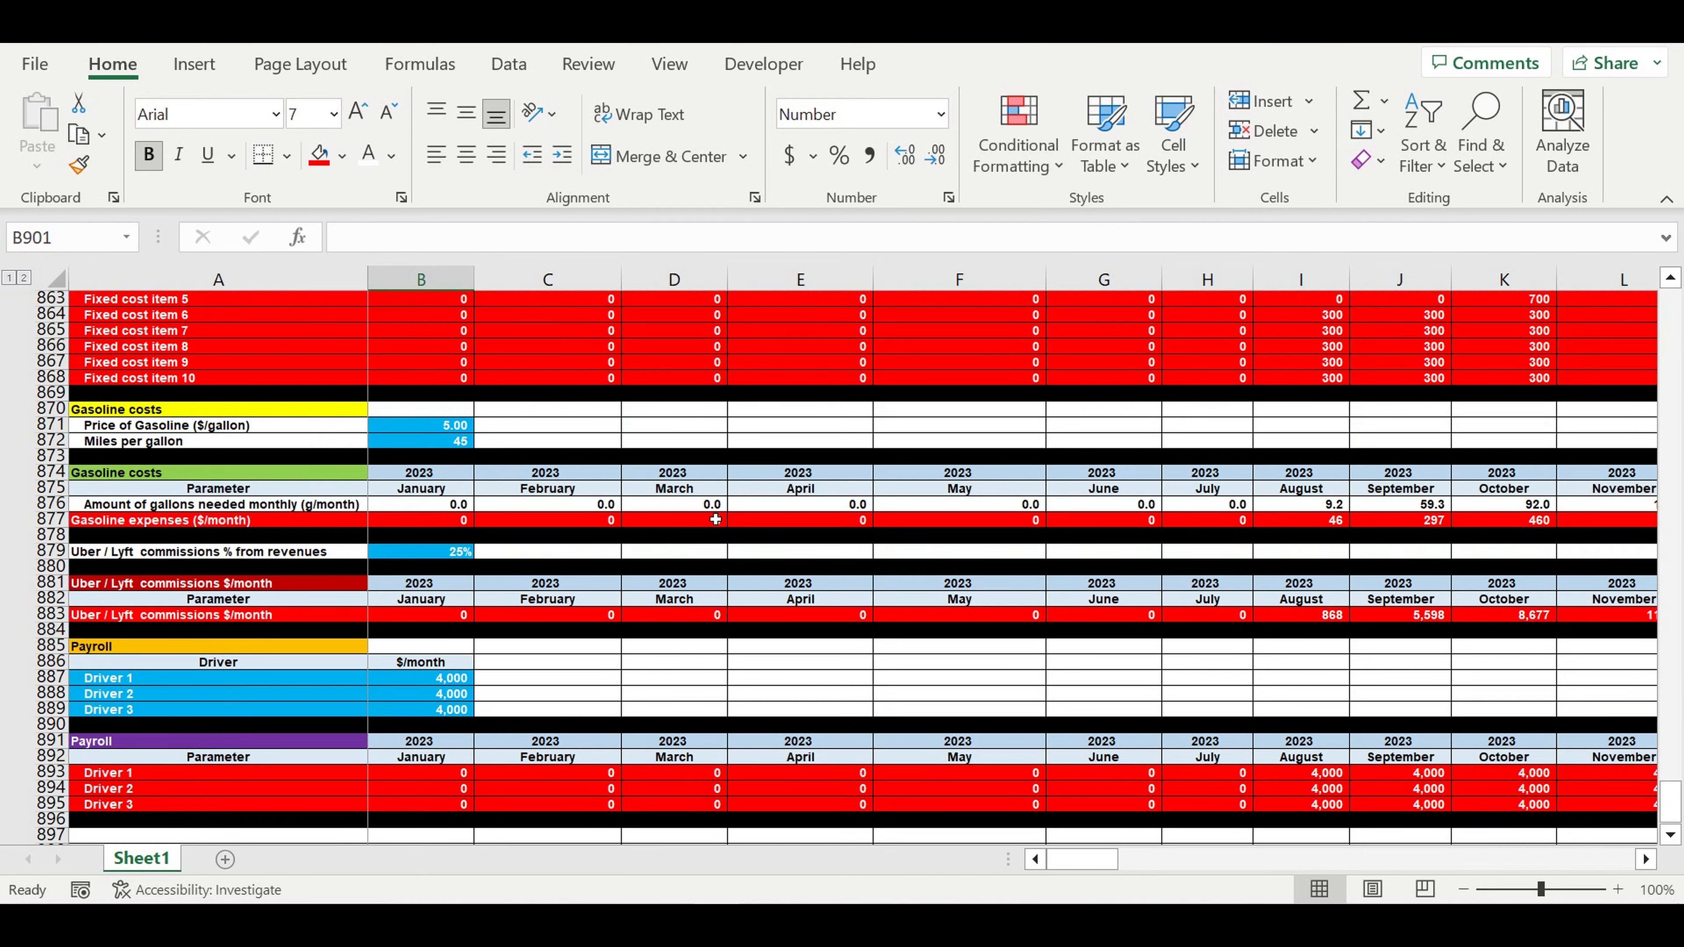
{"action": "scroll", "coordinate": [755, 459], "scroll_direction": "up", "scroll_amount": 20}
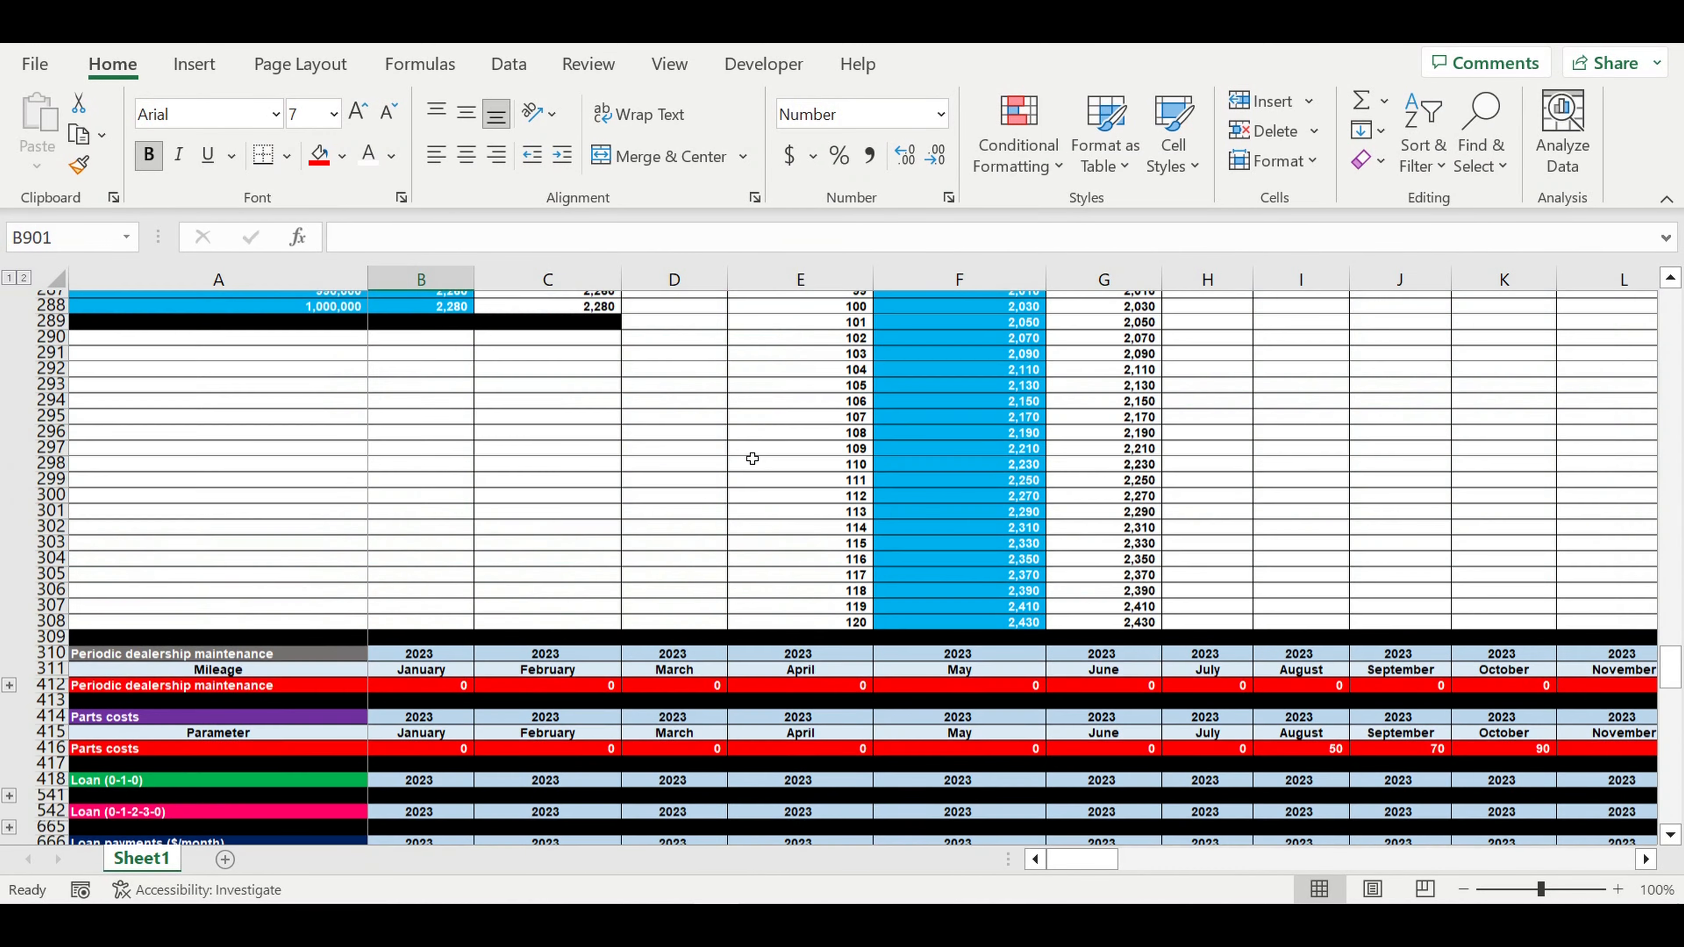
{"action": "scroll", "coordinate": [767, 463], "scroll_direction": "up", "scroll_amount": 20}
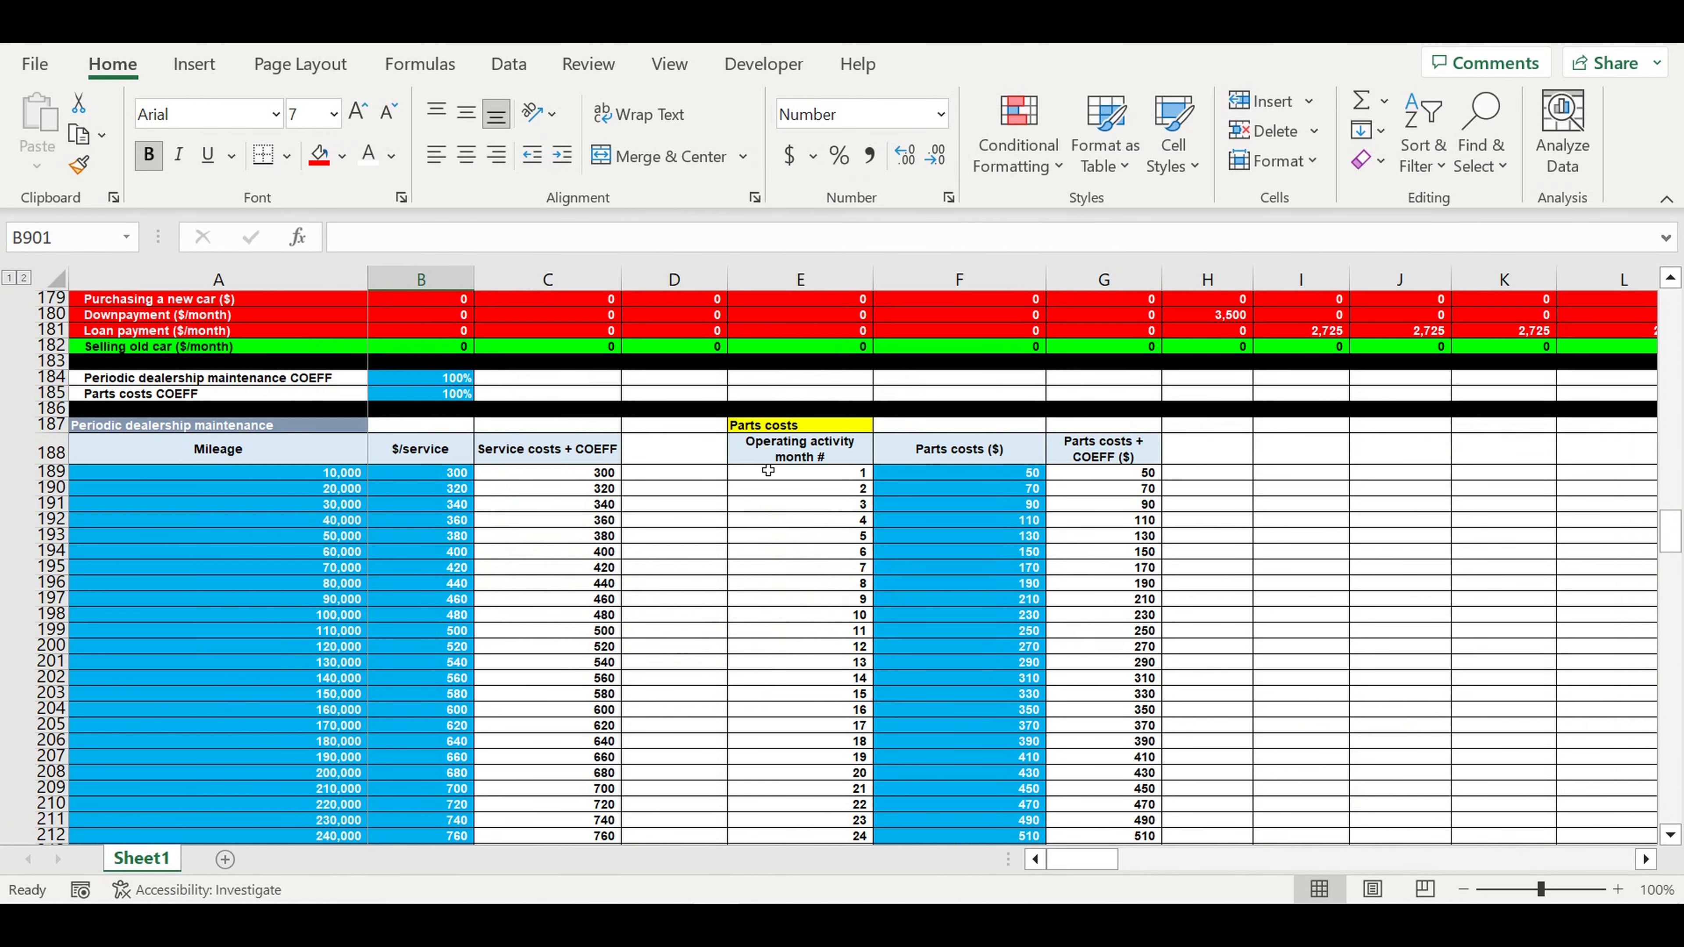
{"action": "scroll", "coordinate": [750, 491], "scroll_direction": "up", "scroll_amount": 9}
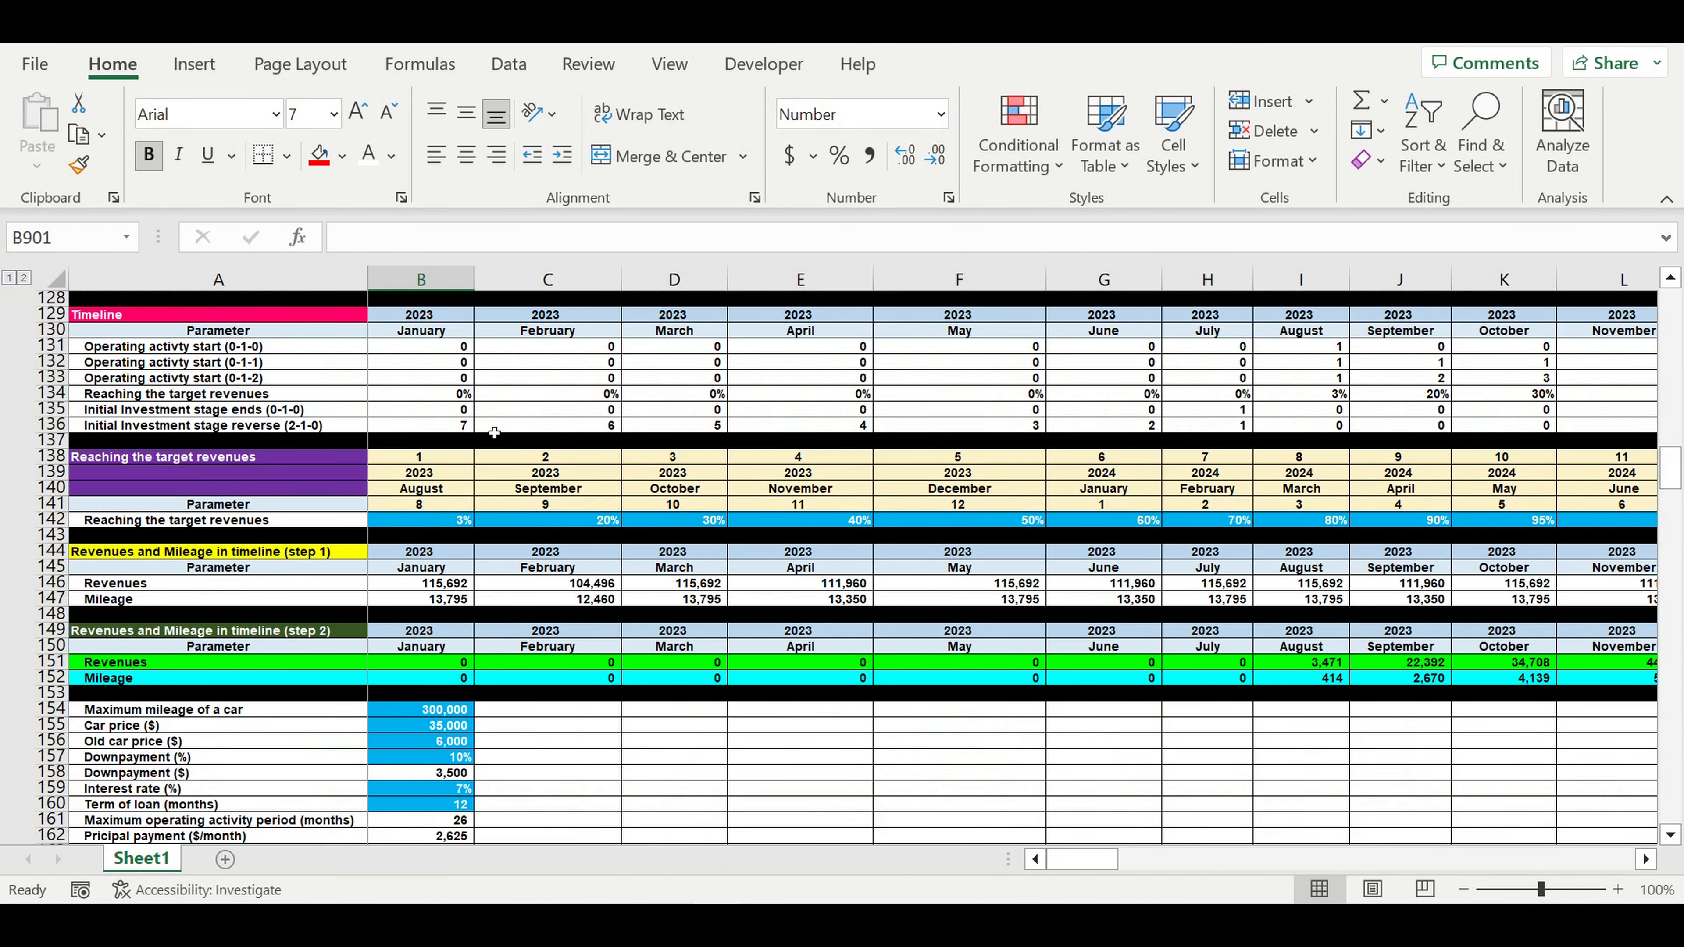
{"action": "scroll", "coordinate": [494, 433], "scroll_direction": "up", "scroll_amount": 5}
{"action": "left_click", "coordinate": [424, 520]}
{"action": "left_click", "coordinate": [482, 521]}
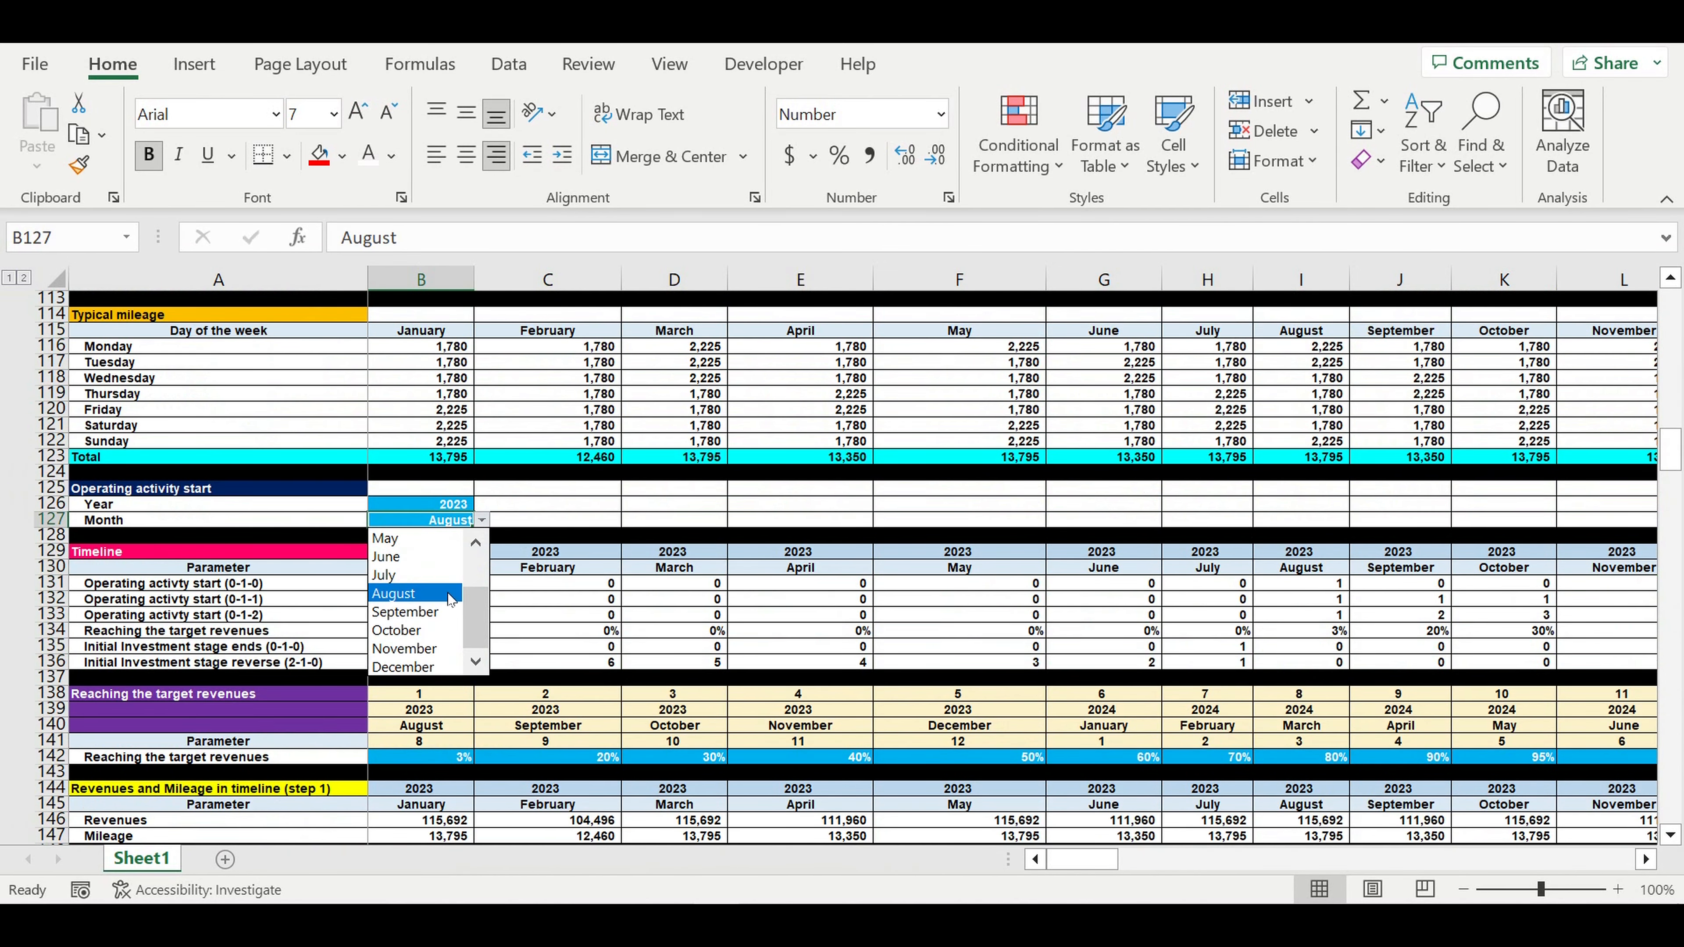
{"action": "left_click", "coordinate": [405, 649]}
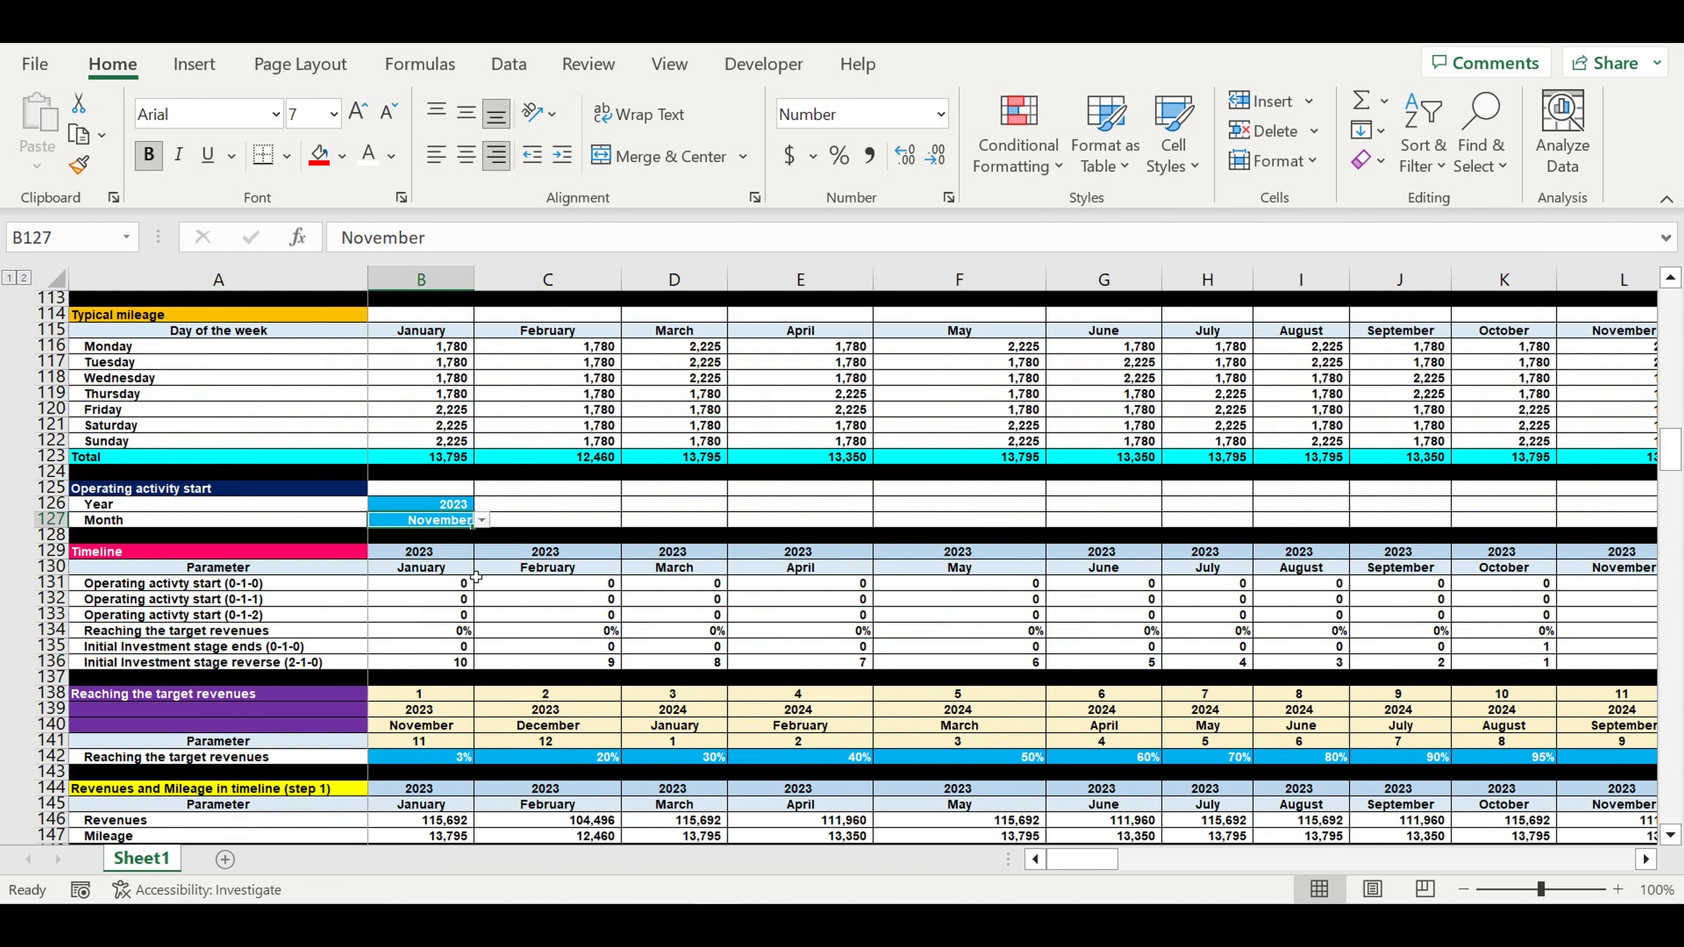
Check the target revenues schedule's start date and the step 2 Revenues and Mileage for November and December 2023
{"action": "left_click", "coordinate": [536, 600]}
{"action": "left_click_drag", "start_coordinate": [417, 709], "coordinate": [420, 726]}
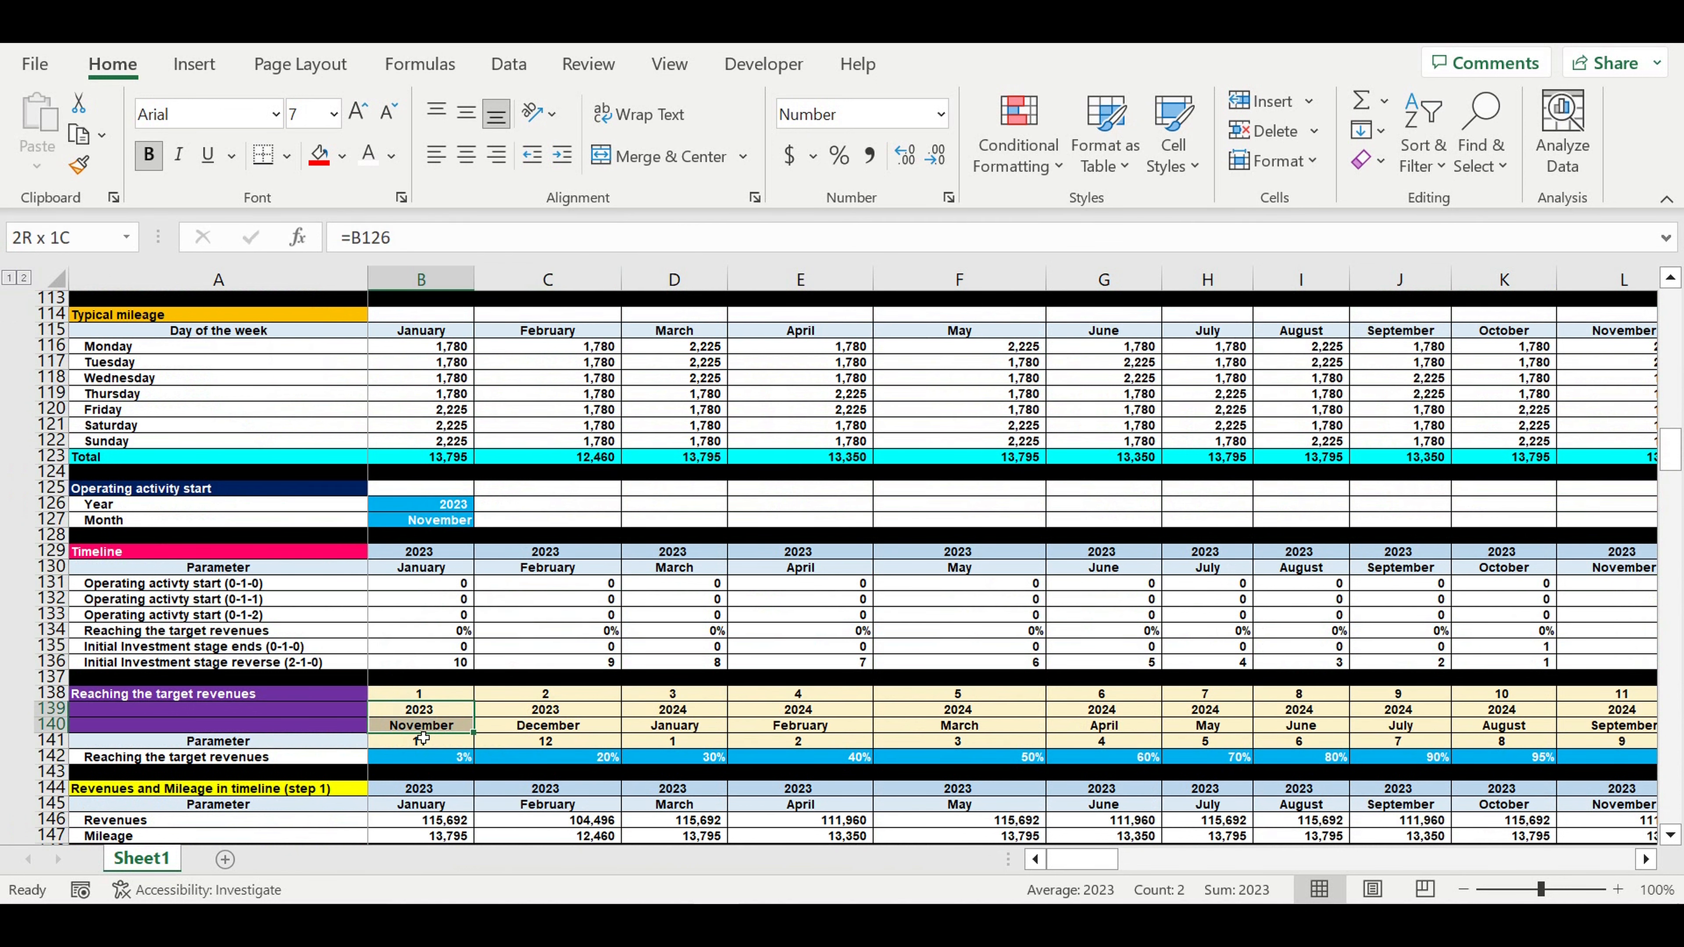
{"action": "scroll", "coordinate": [503, 677], "scroll_direction": "down", "scroll_amount": 5}
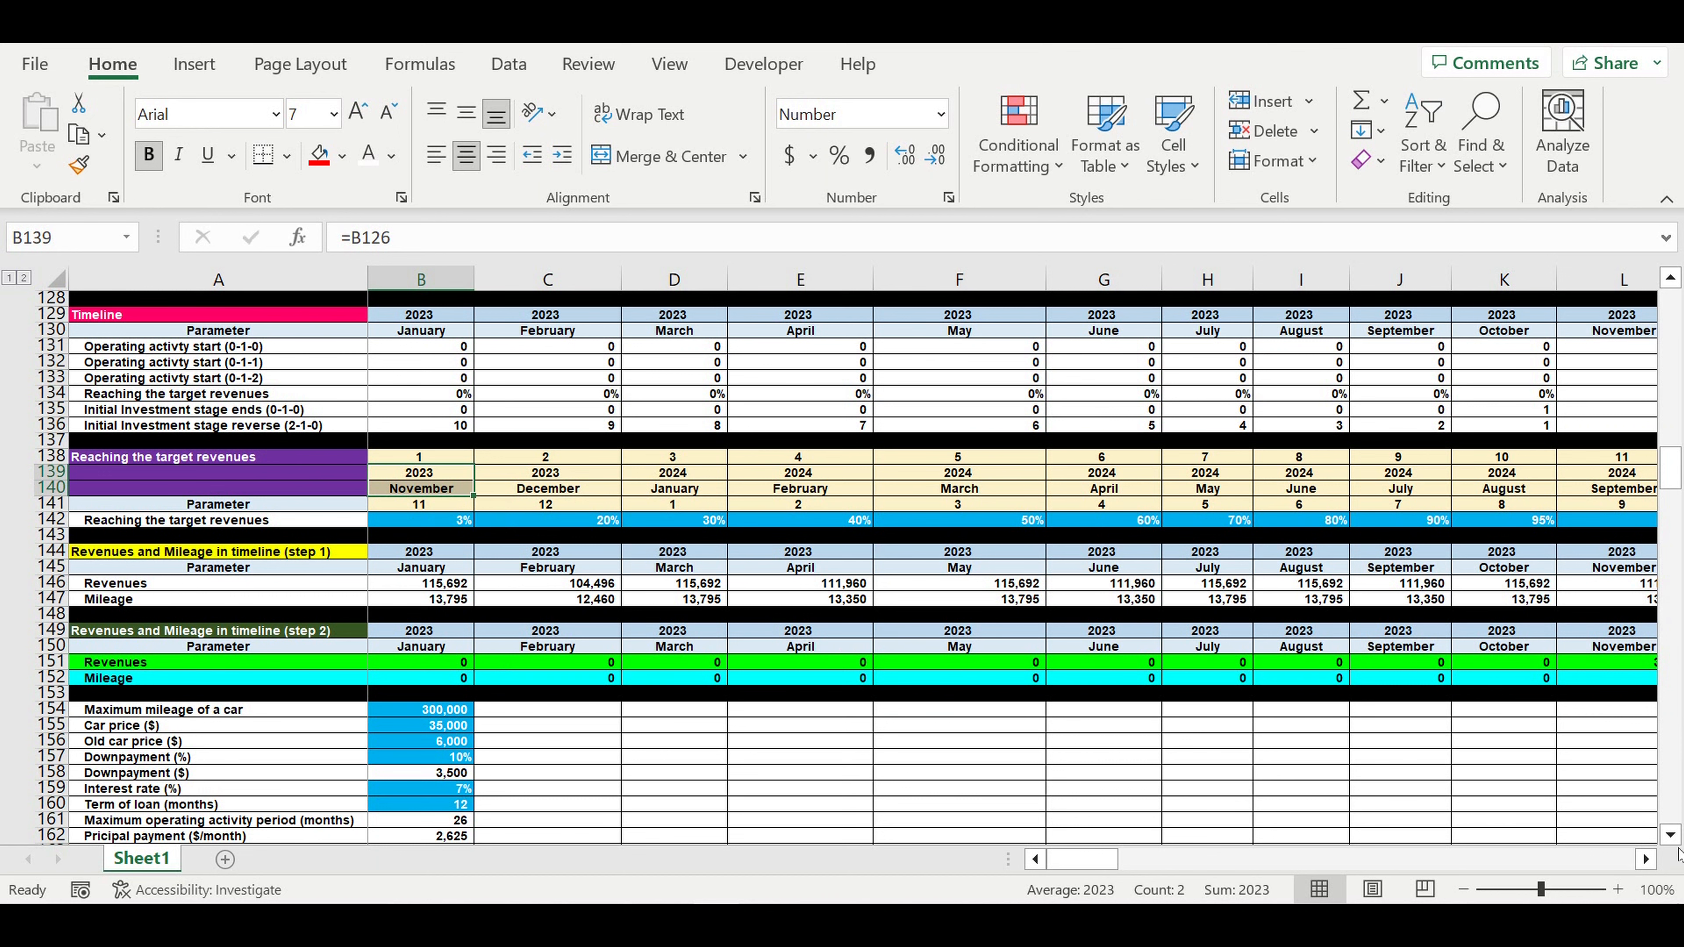
{"action": "left_click", "coordinate": [1646, 859]}
{"action": "left_click", "coordinate": [1646, 859]}
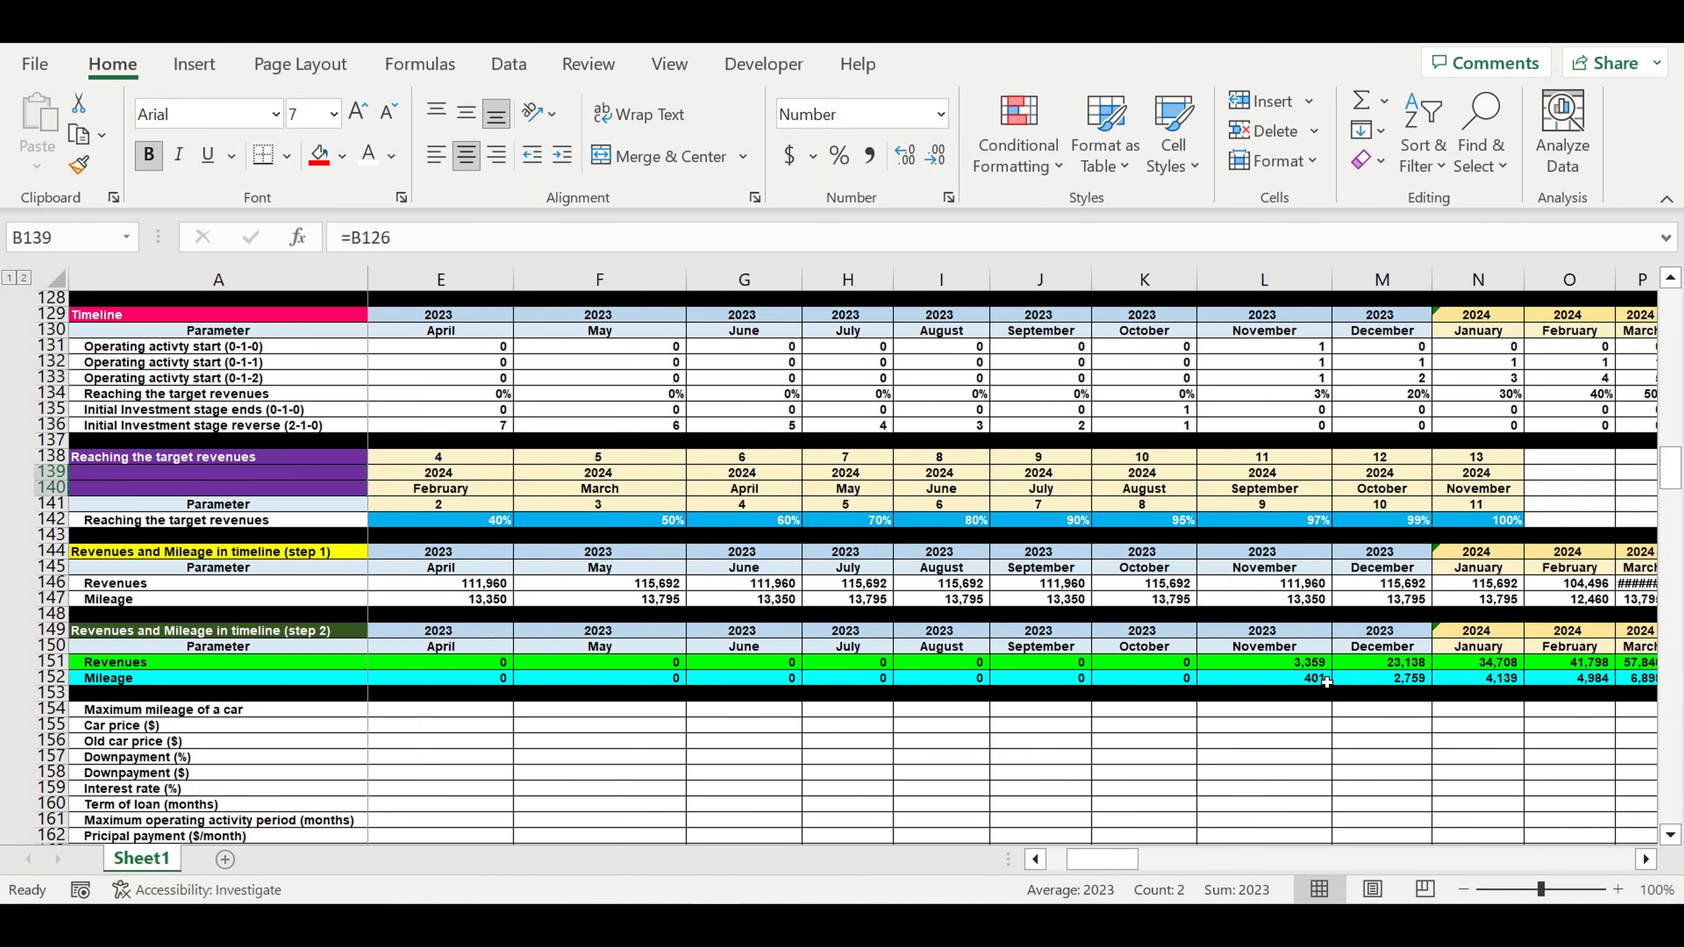
{"action": "left_click", "coordinate": [1281, 668]}
{"action": "left_click_drag", "start_coordinate": [1281, 671], "coordinate": [1423, 682]}
Examine the new car purchase, downpayment and loan payment rows in Car Cycles around the November 2023 start
{"action": "scroll", "coordinate": [677, 756], "scroll_direction": "down", "scroll_amount": 13}
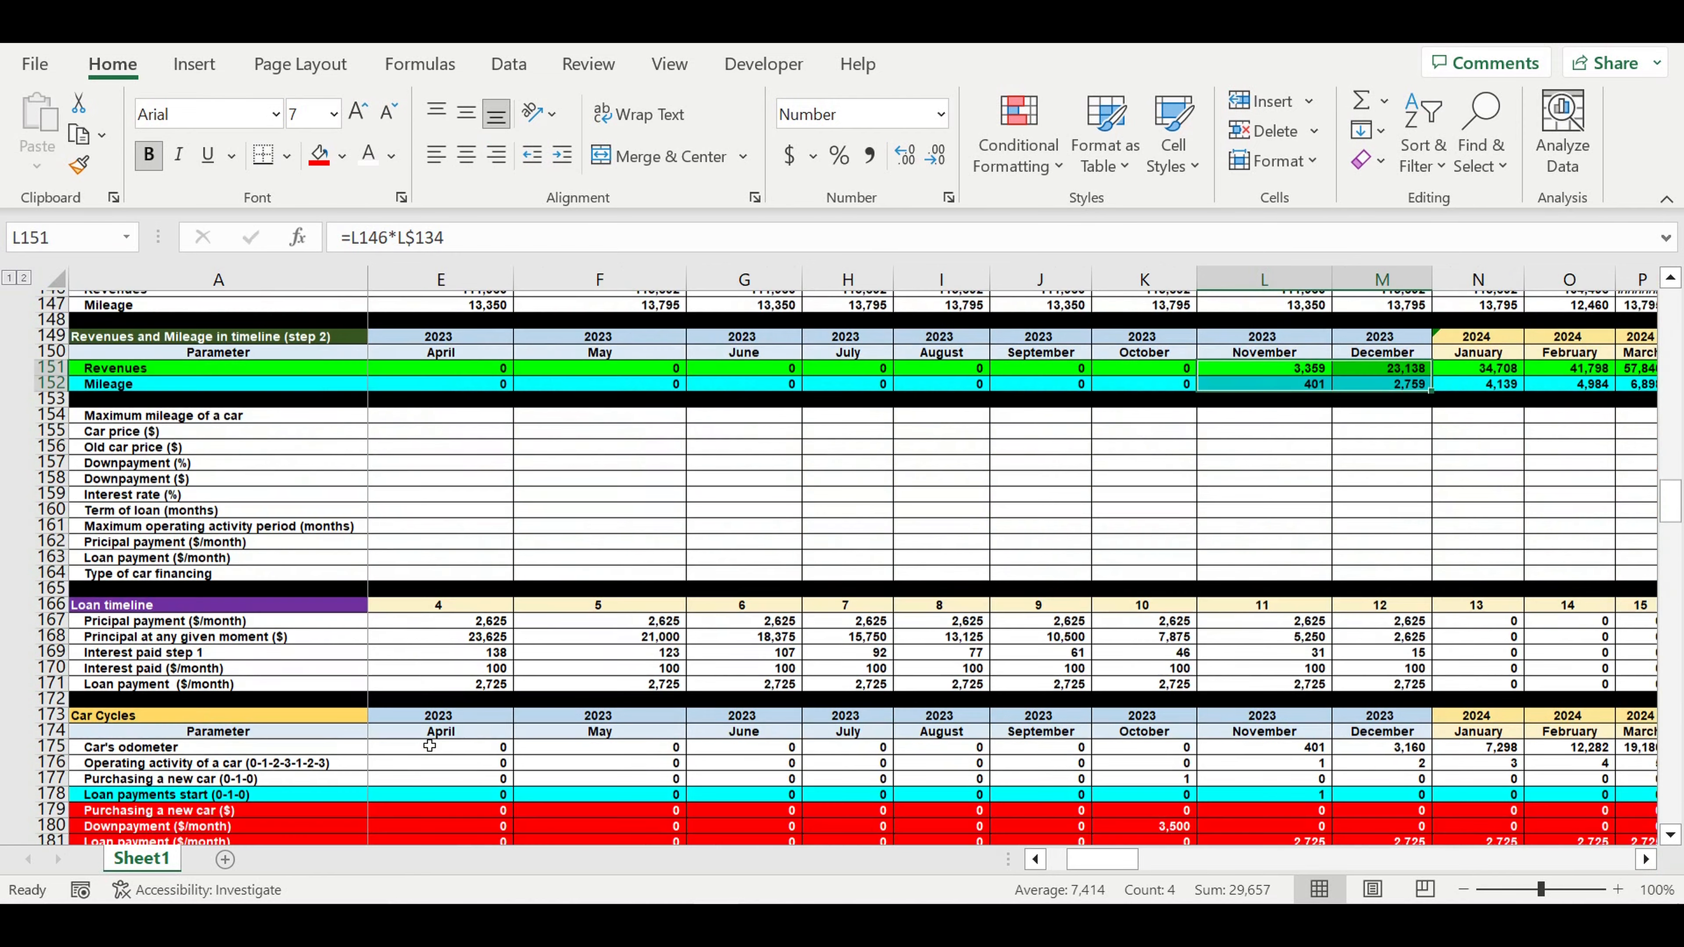
{"action": "scroll", "coordinate": [430, 746], "scroll_direction": "down", "scroll_amount": 1}
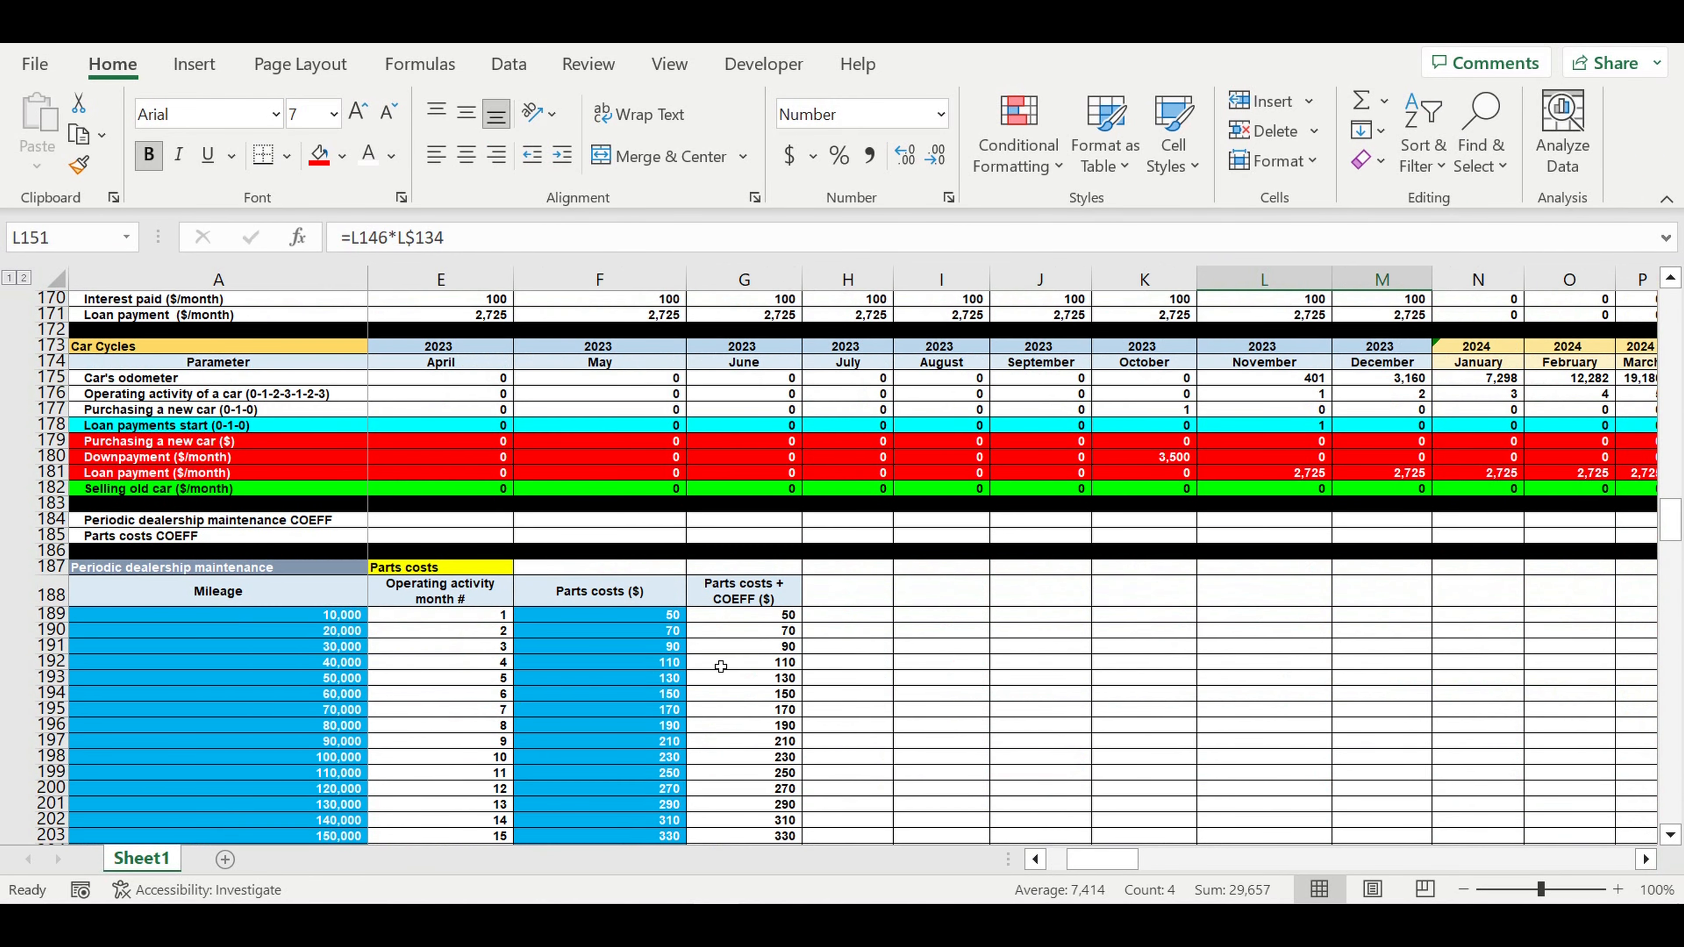
{"action": "scroll", "coordinate": [721, 667], "scroll_direction": "up", "scroll_amount": 1}
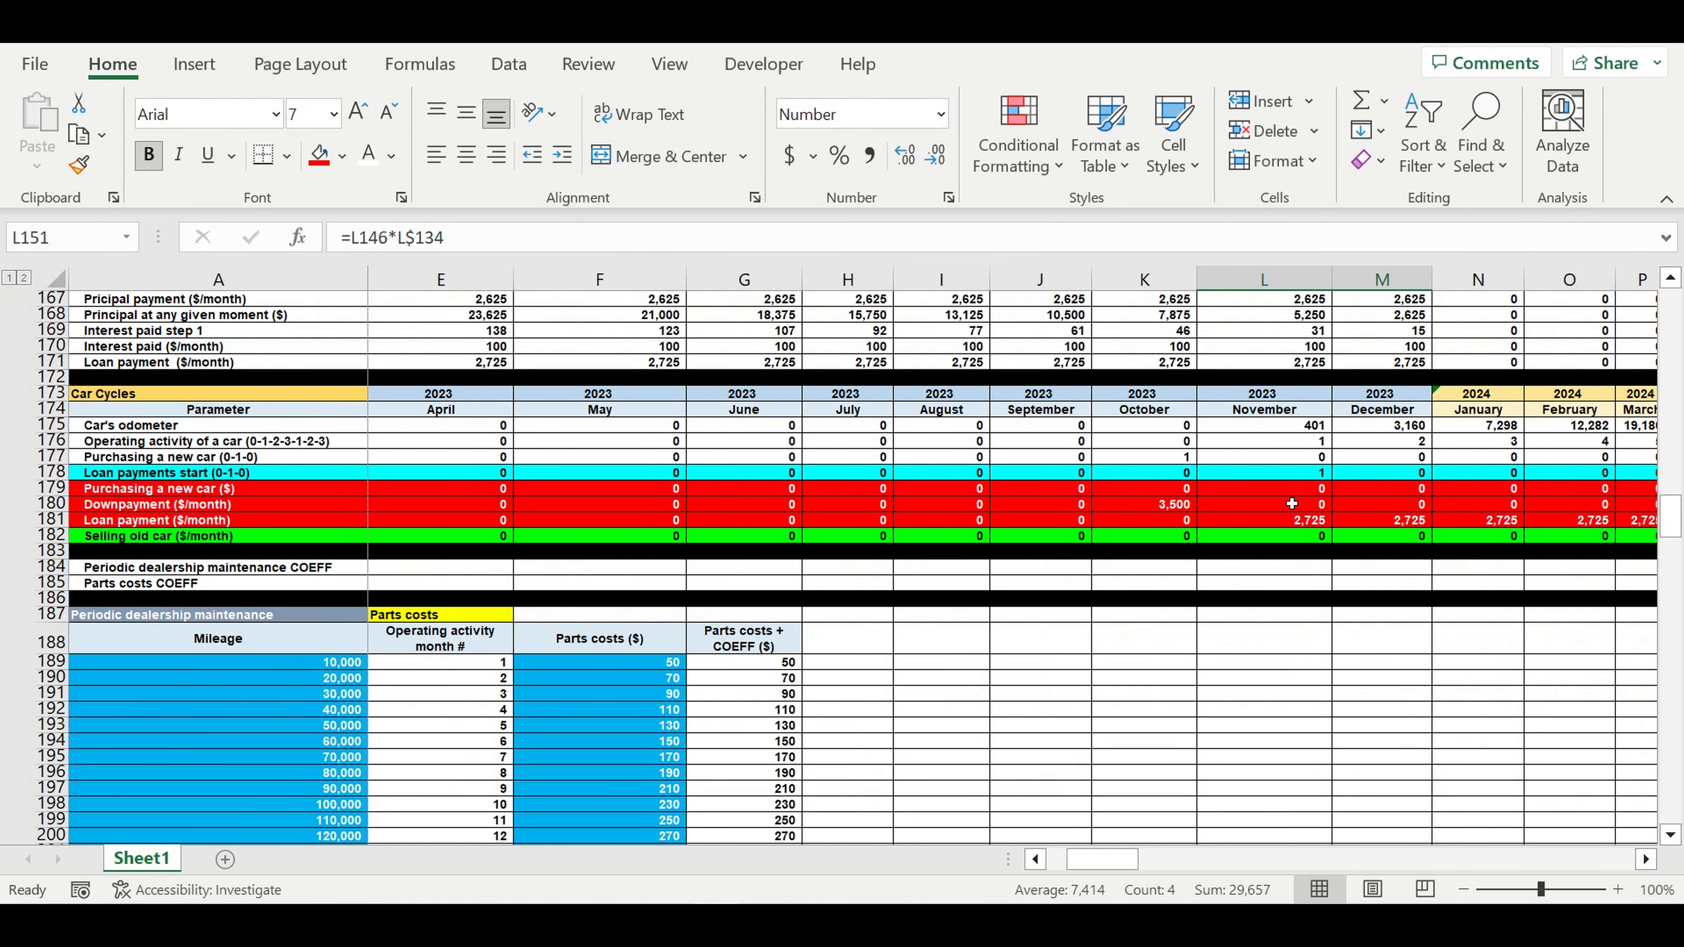
{"action": "left_click_drag", "start_coordinate": [1260, 493], "coordinate": [1593, 523]}
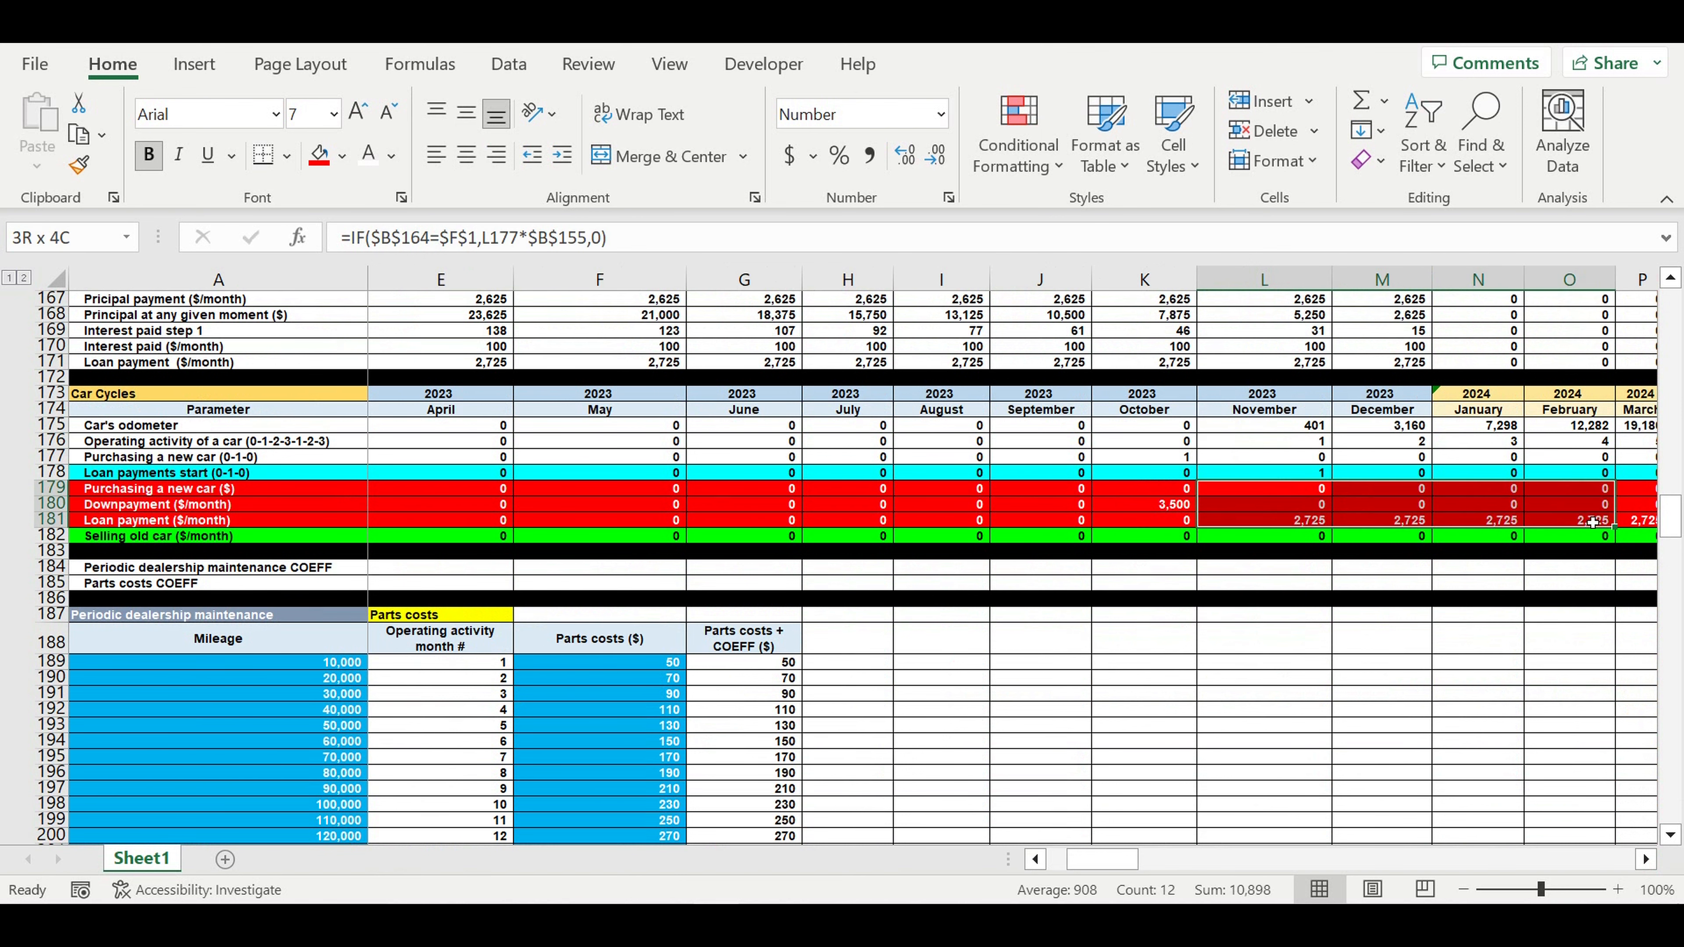
{"action": "left_click", "coordinate": [1149, 505]}
Inspect the monthly Parts costs from November 2023 and the Periodic dealership maintenance for February 2024
{"action": "scroll", "coordinate": [1157, 637], "scroll_direction": "down", "scroll_amount": 20}
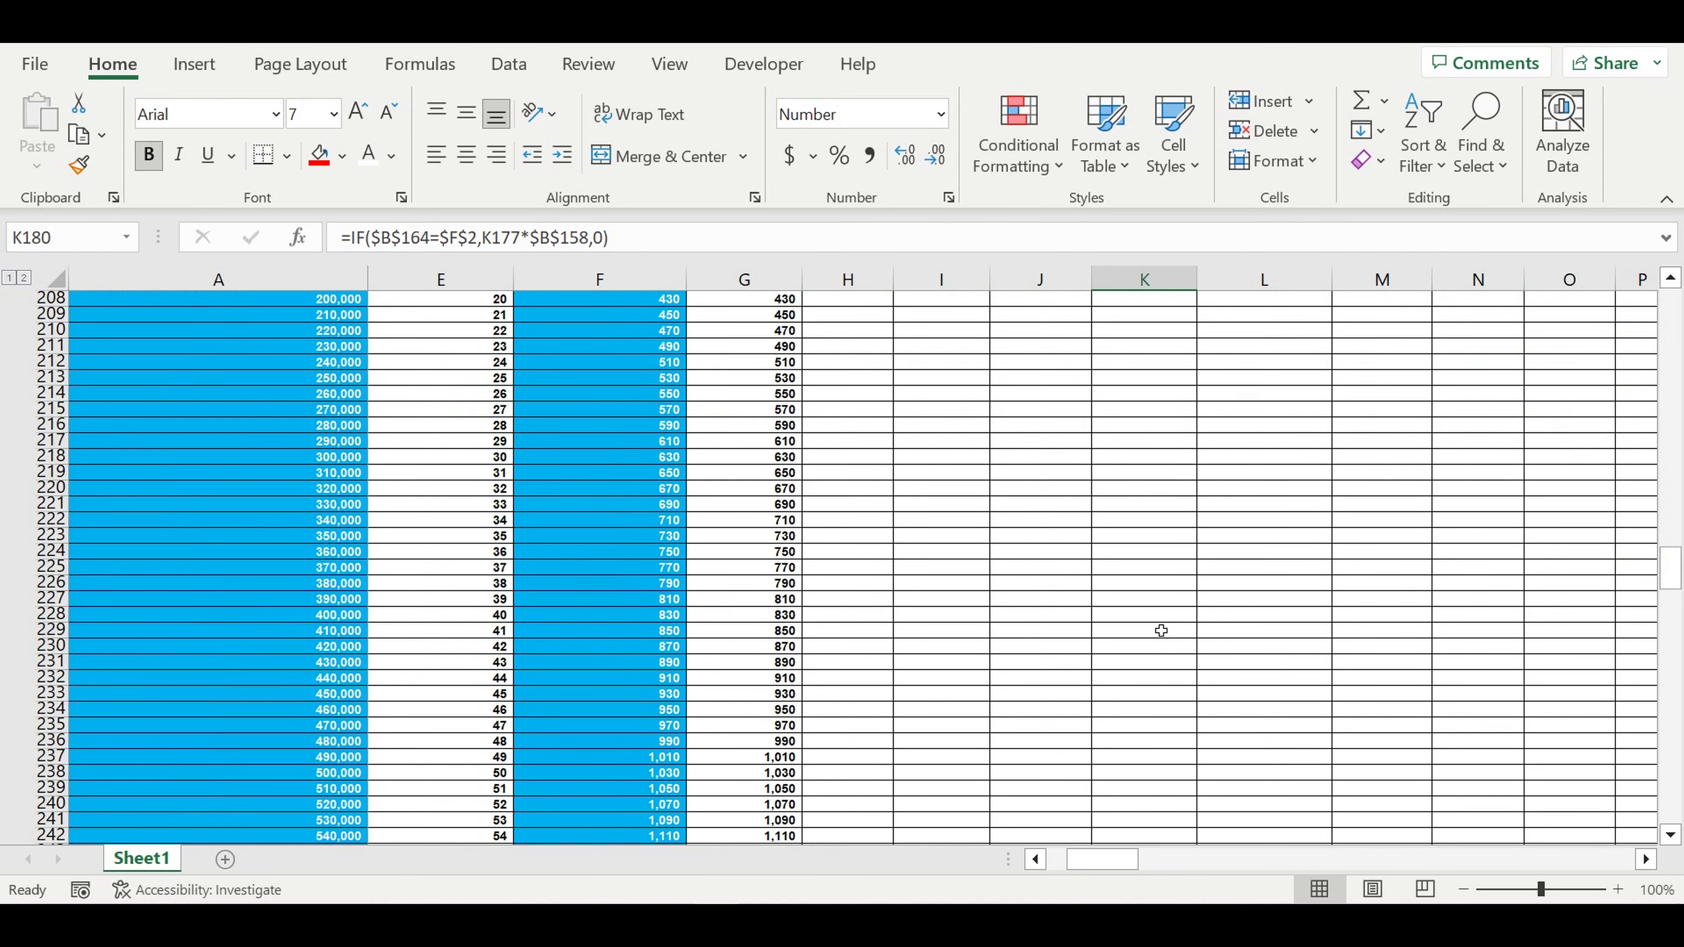
{"action": "scroll", "coordinate": [1166, 619], "scroll_direction": "down", "scroll_amount": 20}
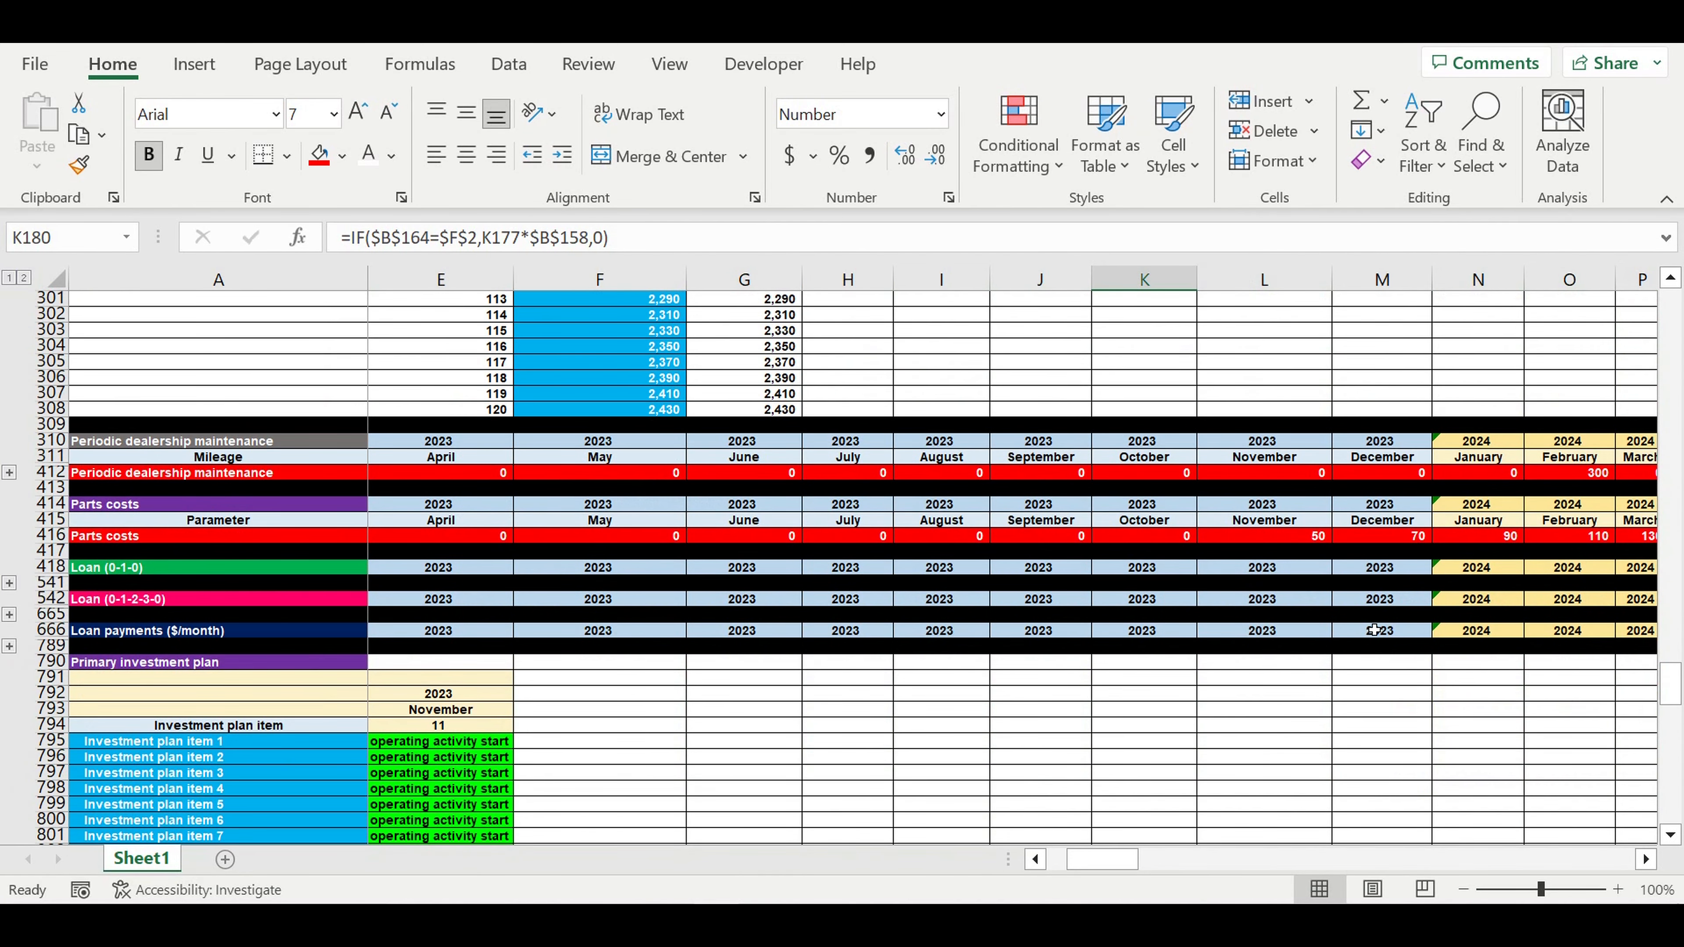
{"action": "scroll", "coordinate": [1373, 630], "scroll_direction": "down", "scroll_amount": 1}
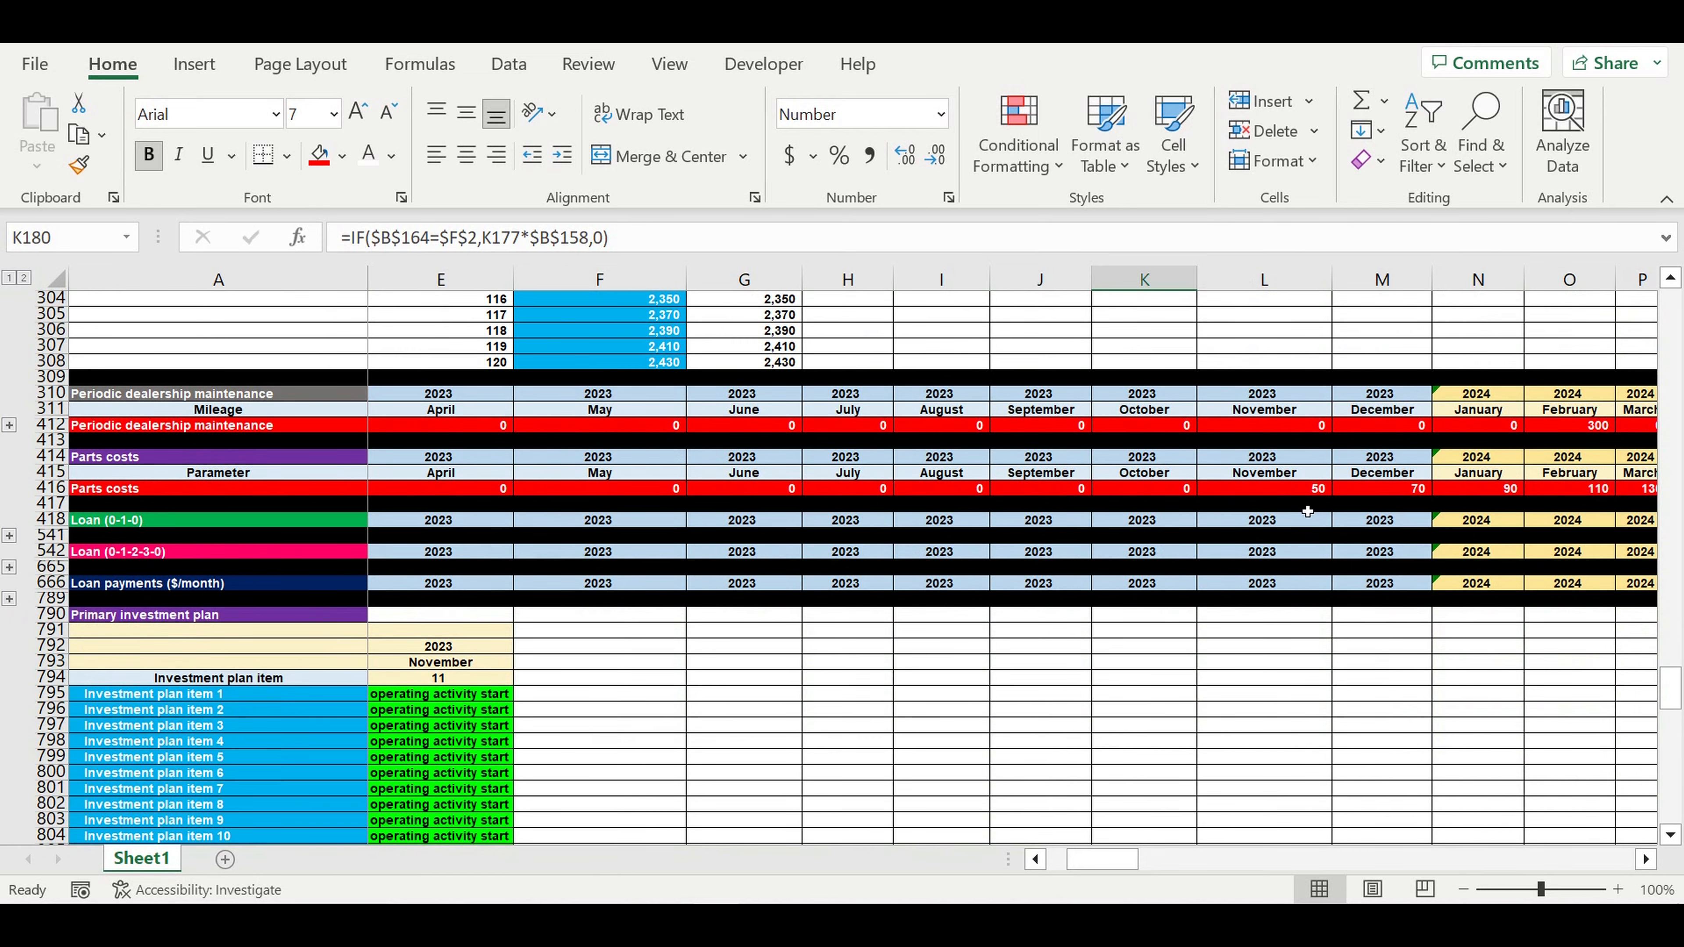
{"action": "left_click", "coordinate": [1258, 495]}
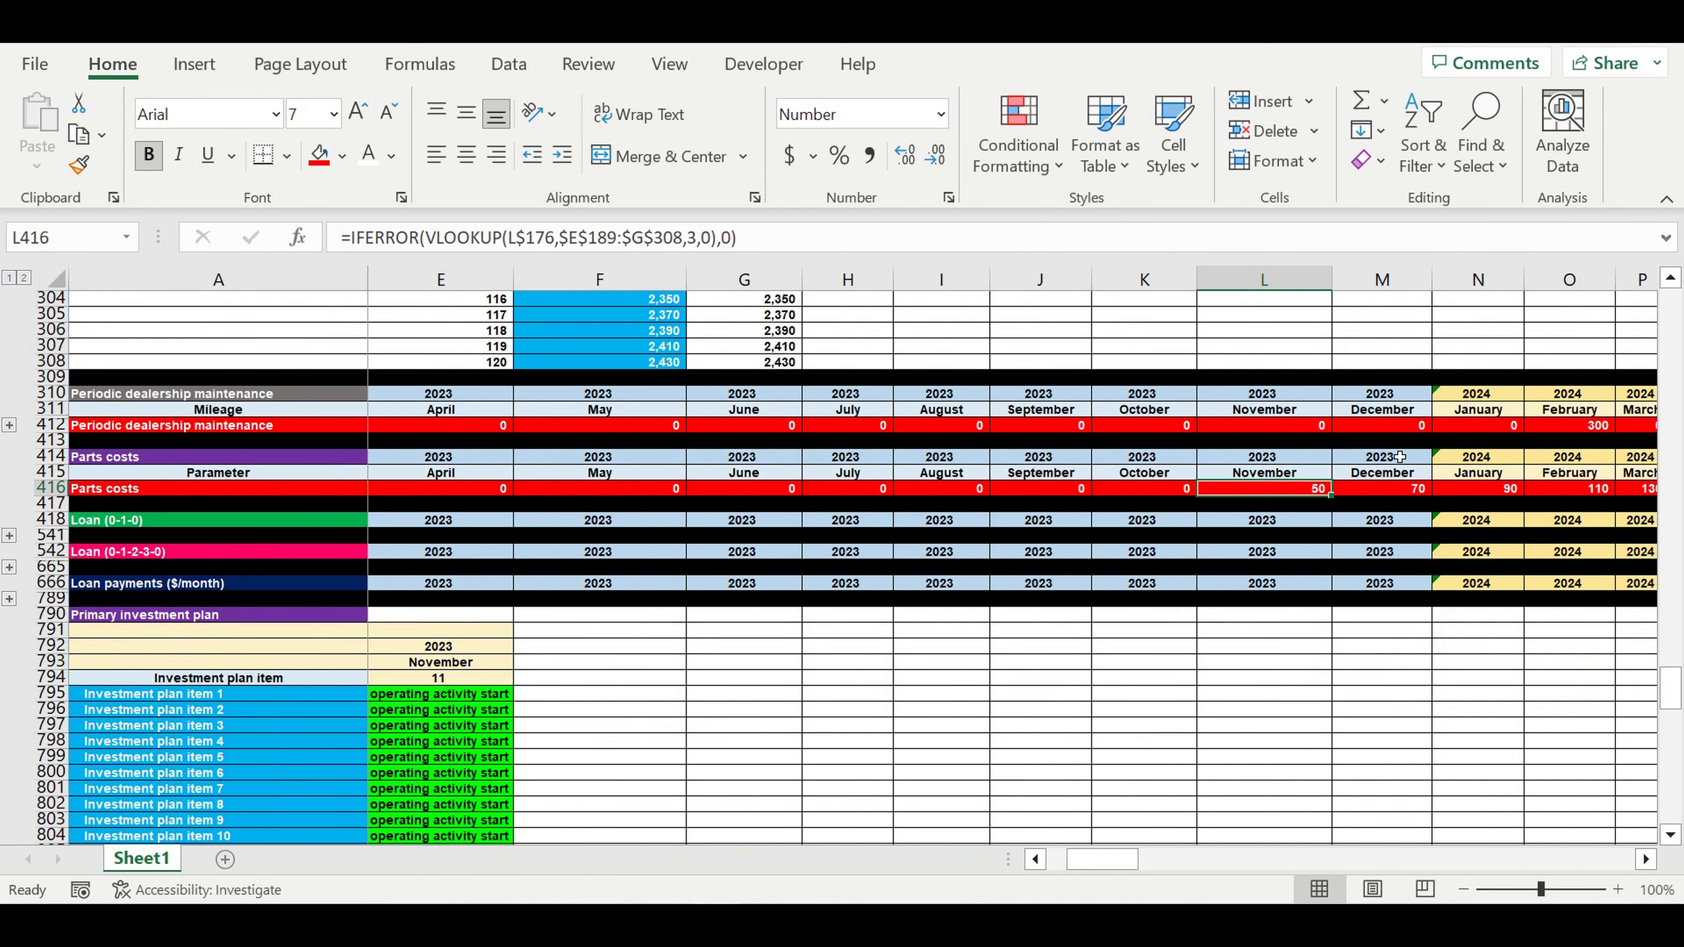
{"action": "left_click", "coordinate": [54, 428]}
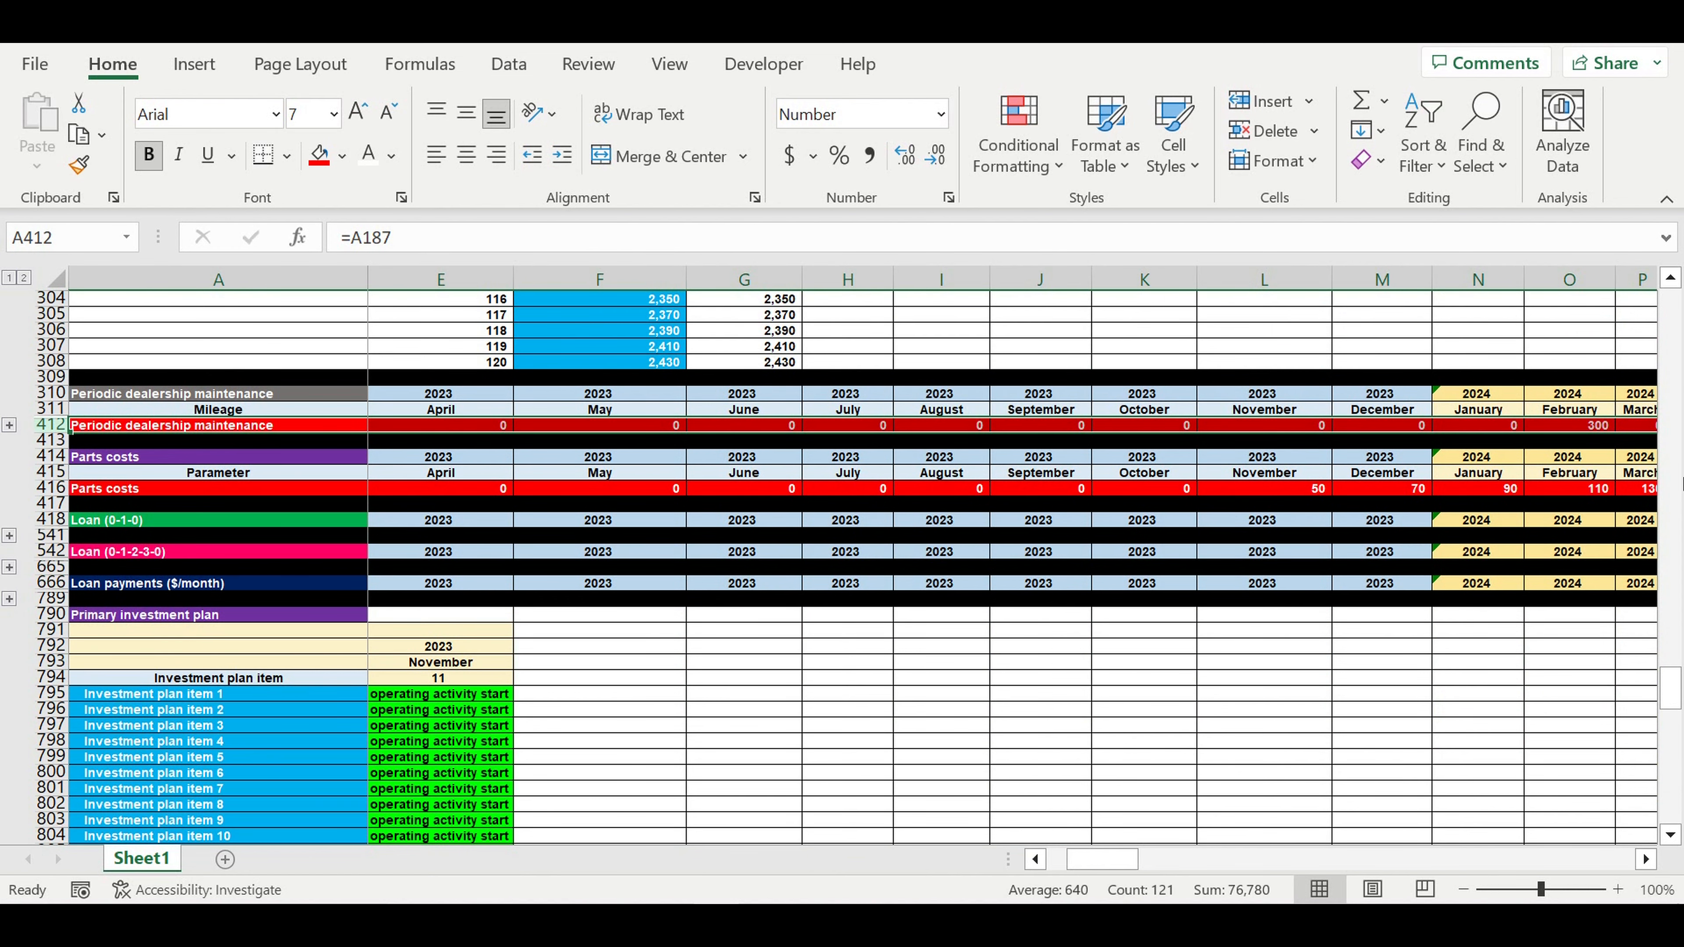
{"action": "left_click", "coordinate": [1586, 430]}
Compare the Primary investment plan amounts in November 2023 with those for August to October 2023
{"action": "scroll", "coordinate": [1089, 682], "scroll_direction": "down", "scroll_amount": 11}
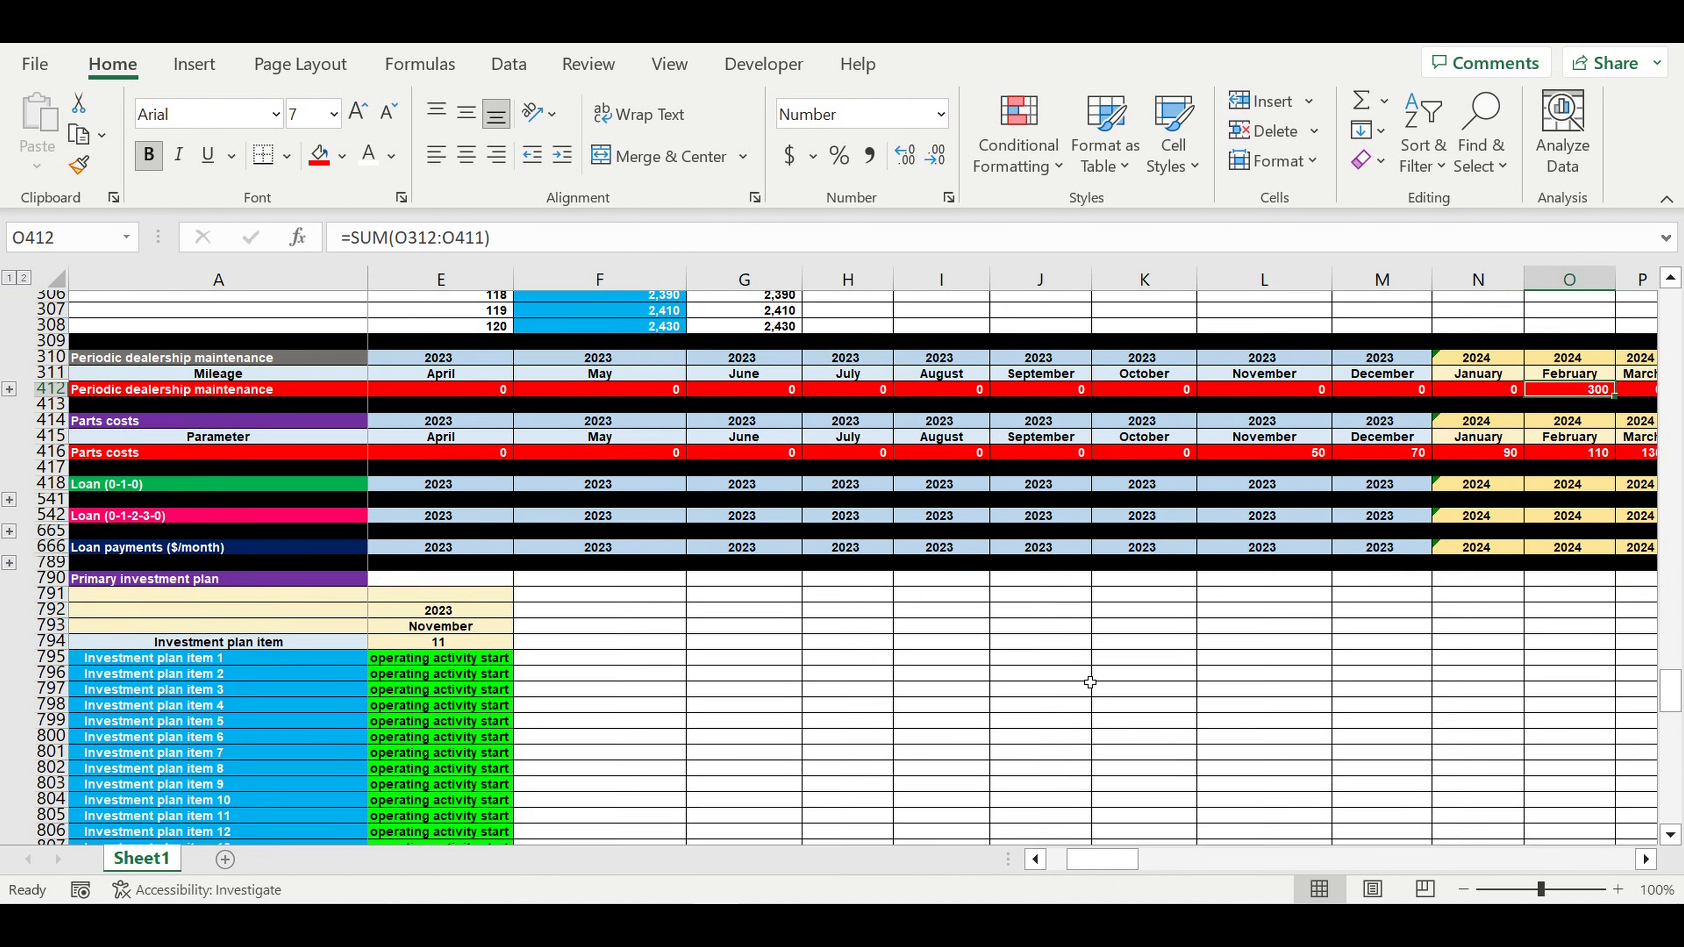
{"action": "scroll", "coordinate": [1089, 682], "scroll_direction": "down", "scroll_amount": 1}
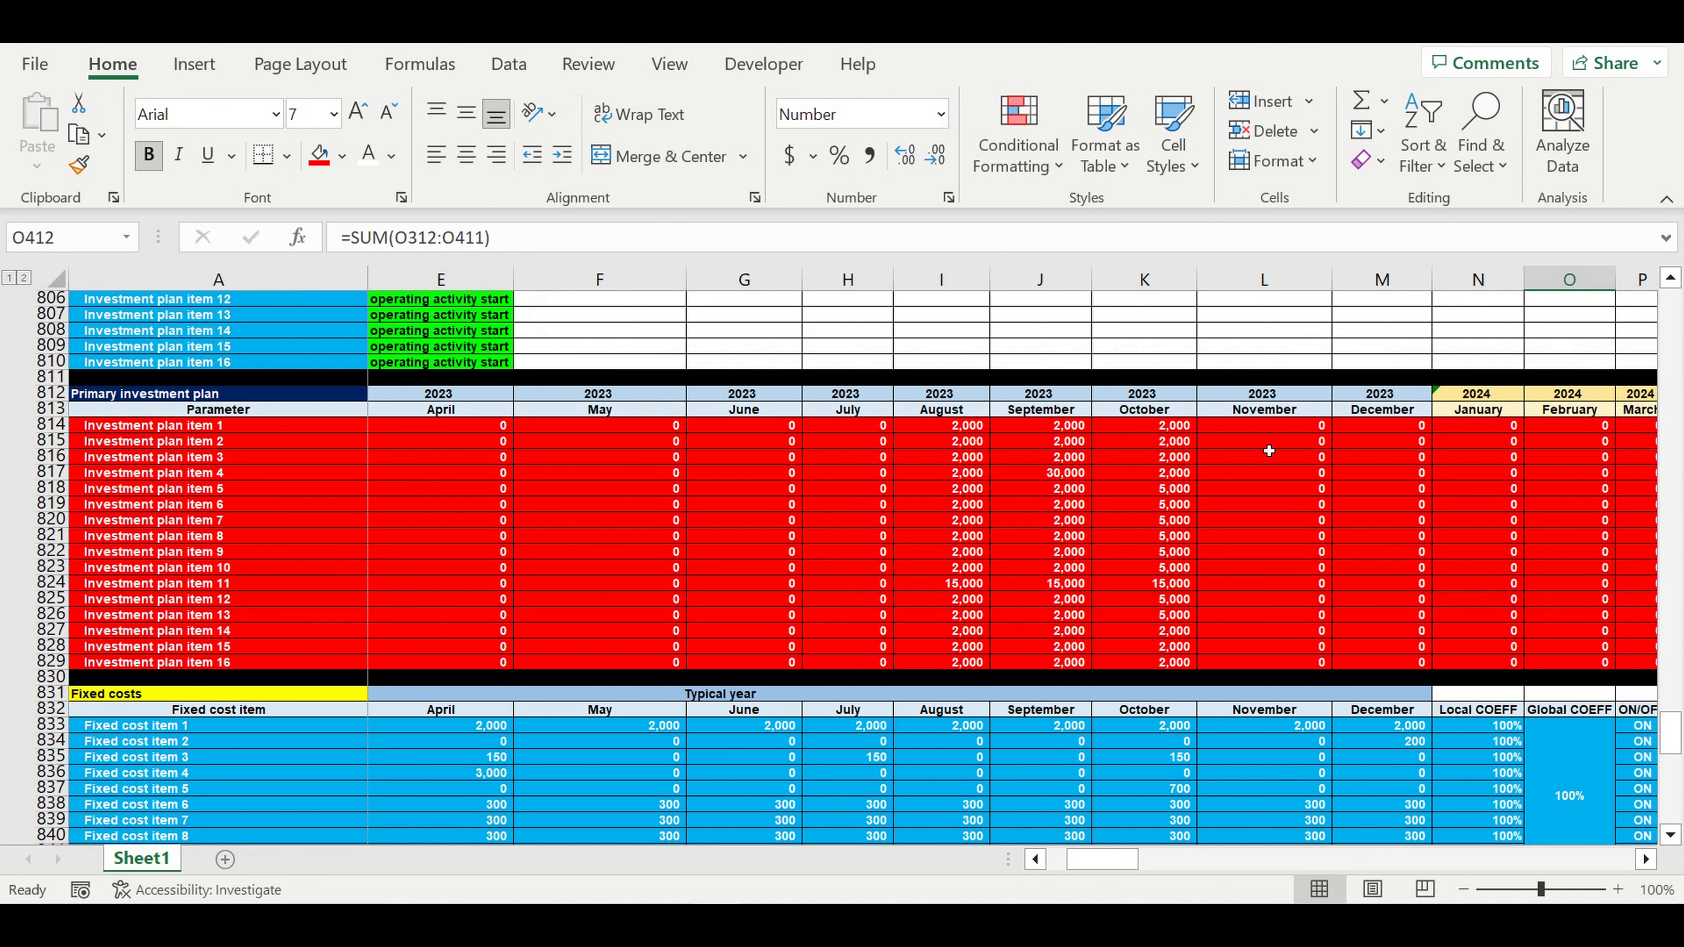
{"action": "left_click_drag", "start_coordinate": [1266, 428], "coordinate": [1270, 664]}
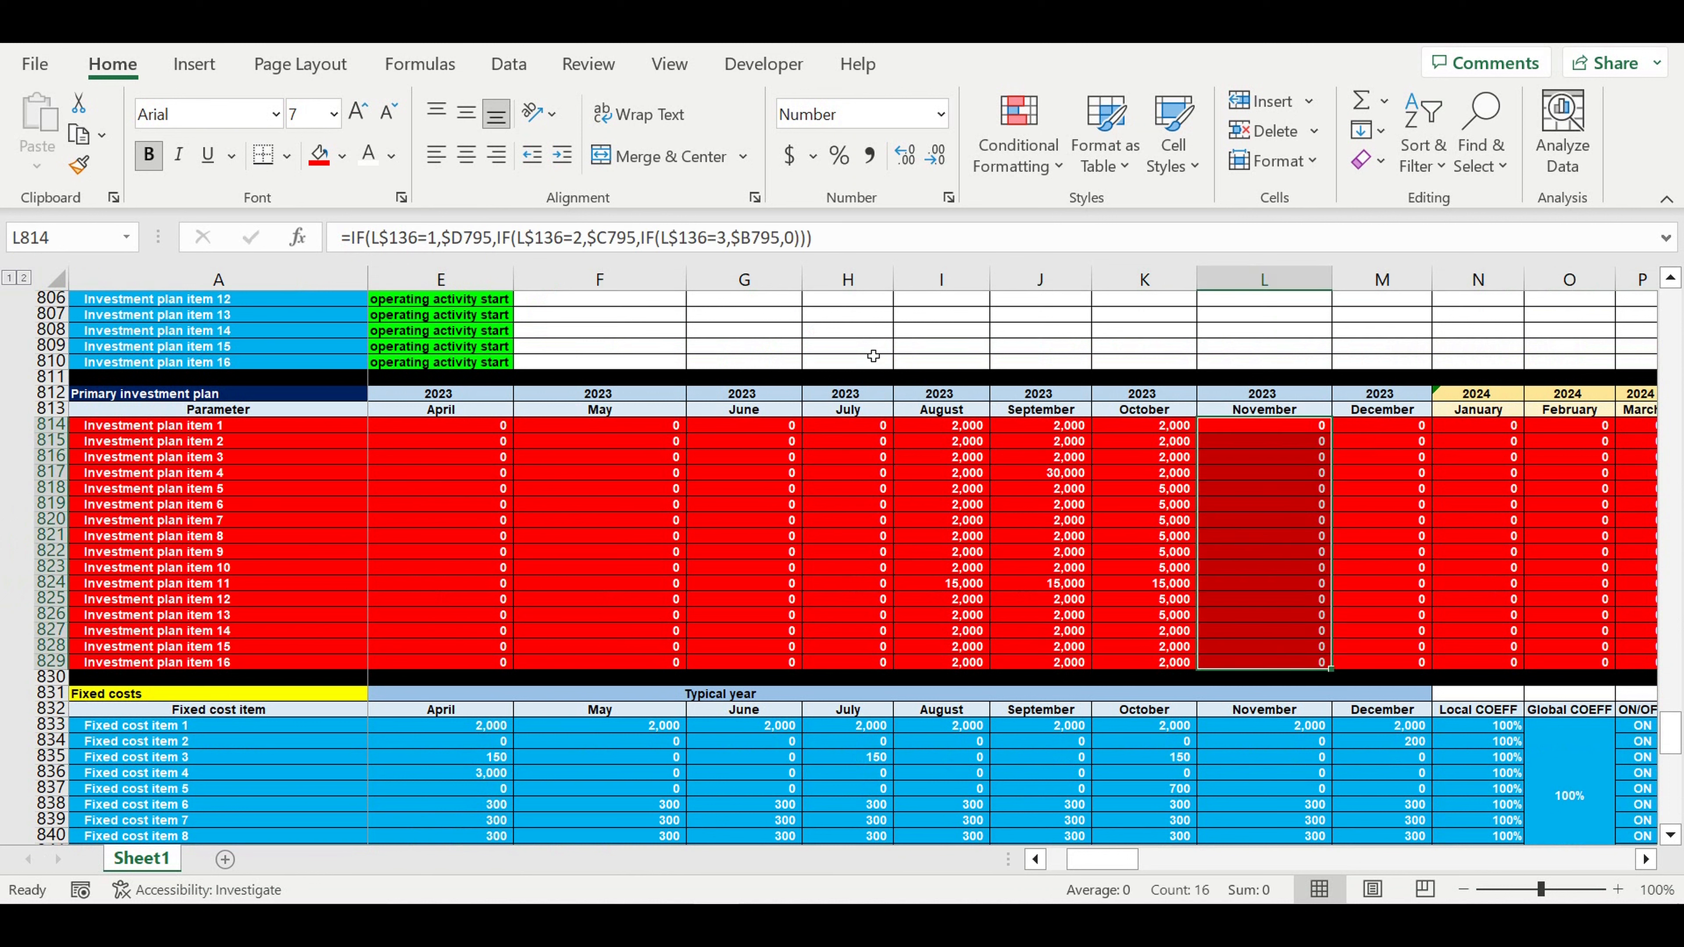
{"action": "left_click", "coordinate": [931, 430]}
{"action": "left_click_drag", "start_coordinate": [931, 429], "coordinate": [1128, 667]}
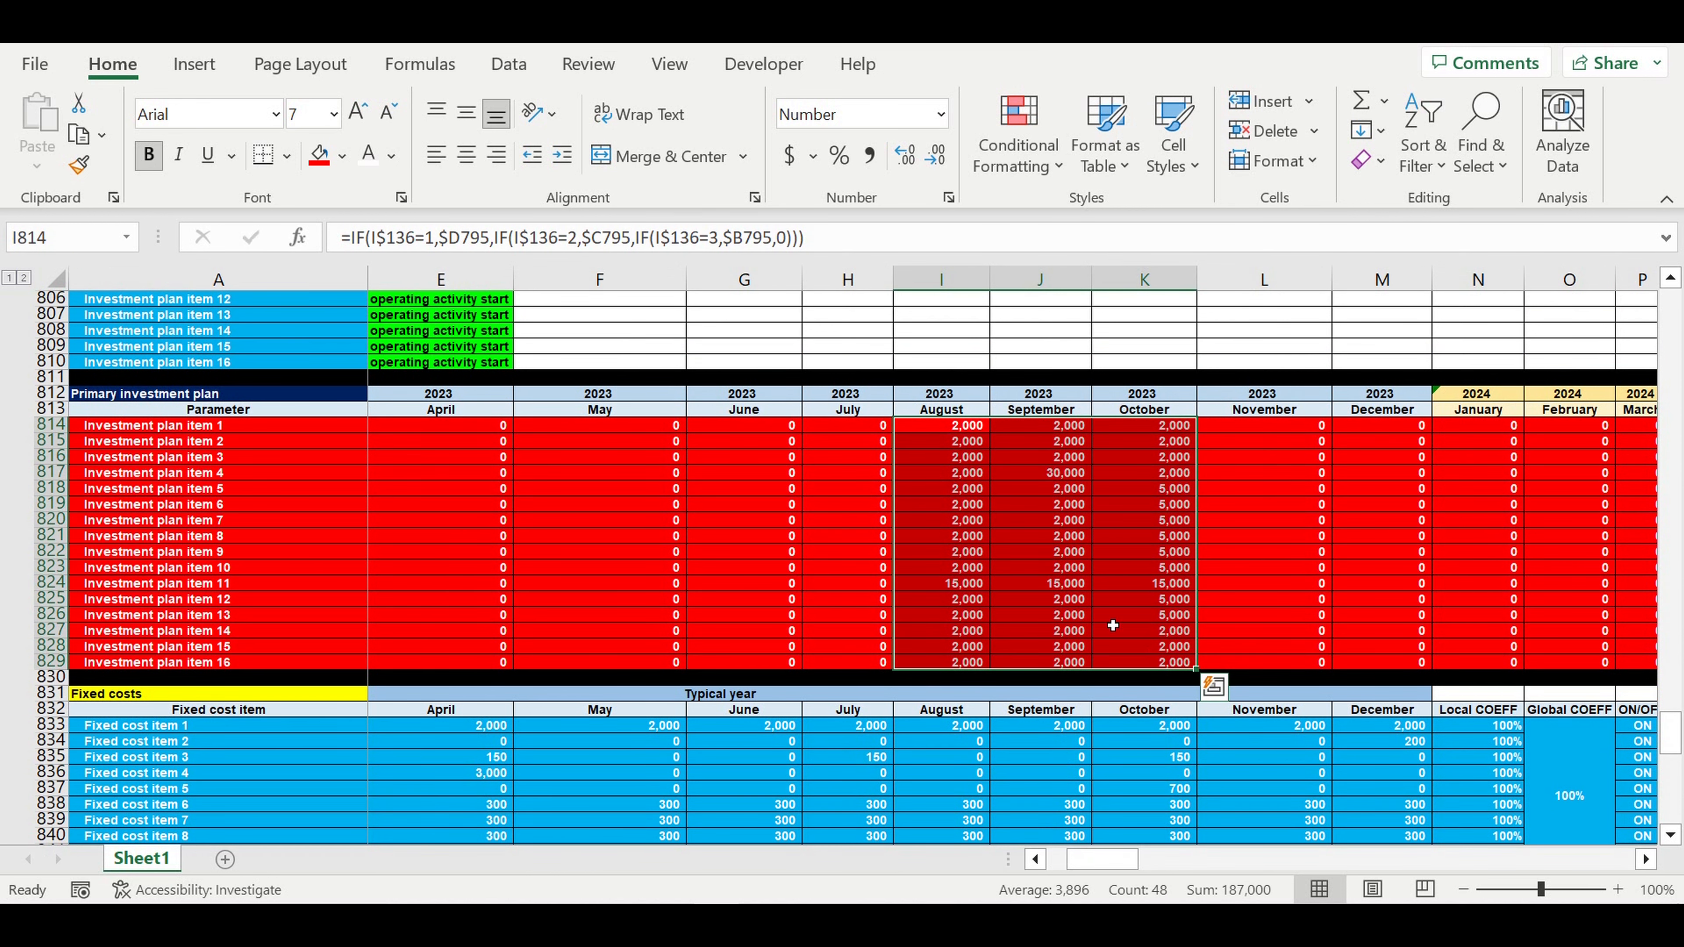
Review the Fixed costs ($/month) table for all ten items from November 2023 to February 2024
{"action": "scroll", "coordinate": [1055, 554], "scroll_direction": "down", "scroll_amount": 4}
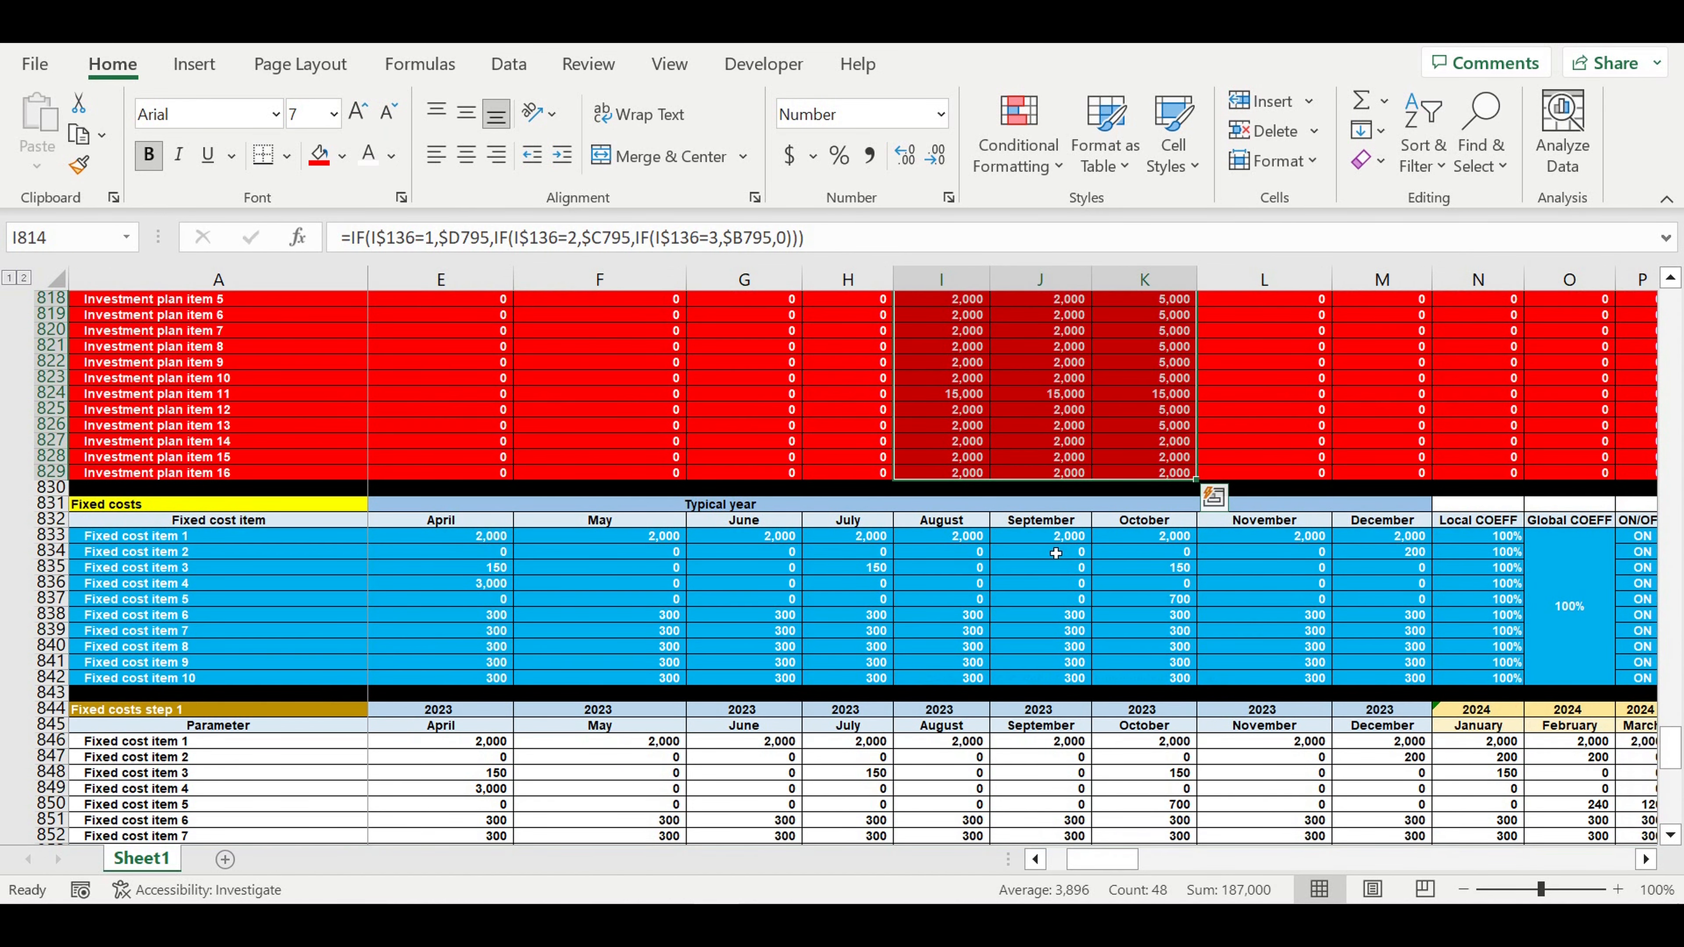
{"action": "scroll", "coordinate": [1055, 553], "scroll_direction": "down", "scroll_amount": 2}
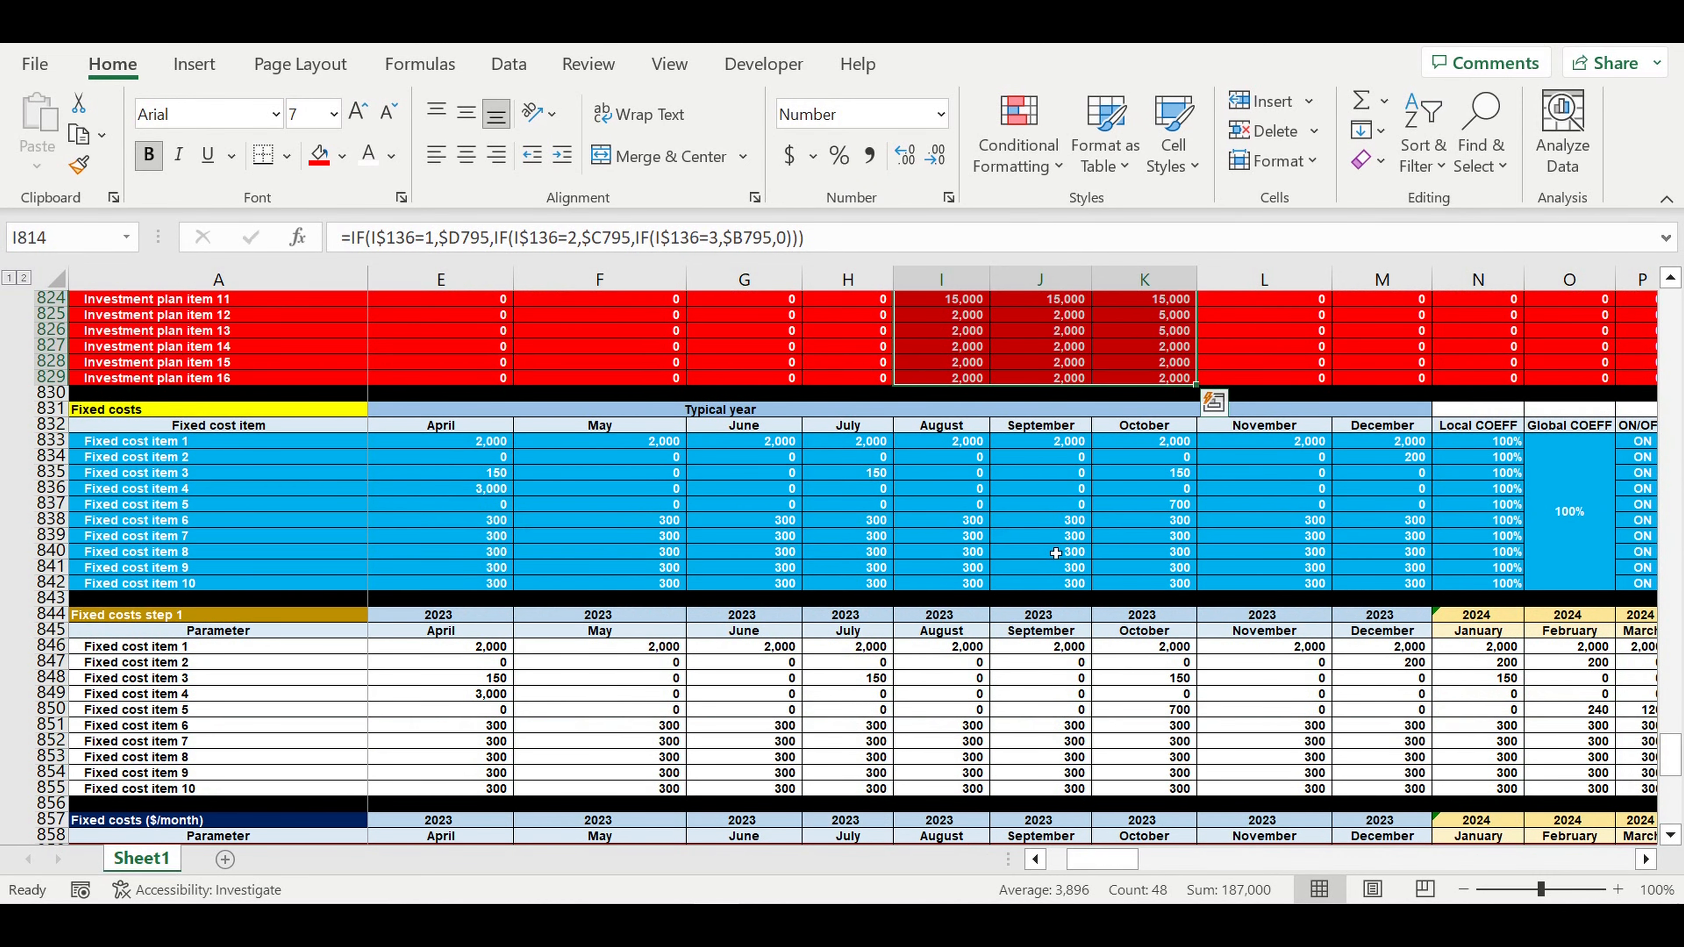
{"action": "scroll", "coordinate": [1055, 553], "scroll_direction": "down", "scroll_amount": 4}
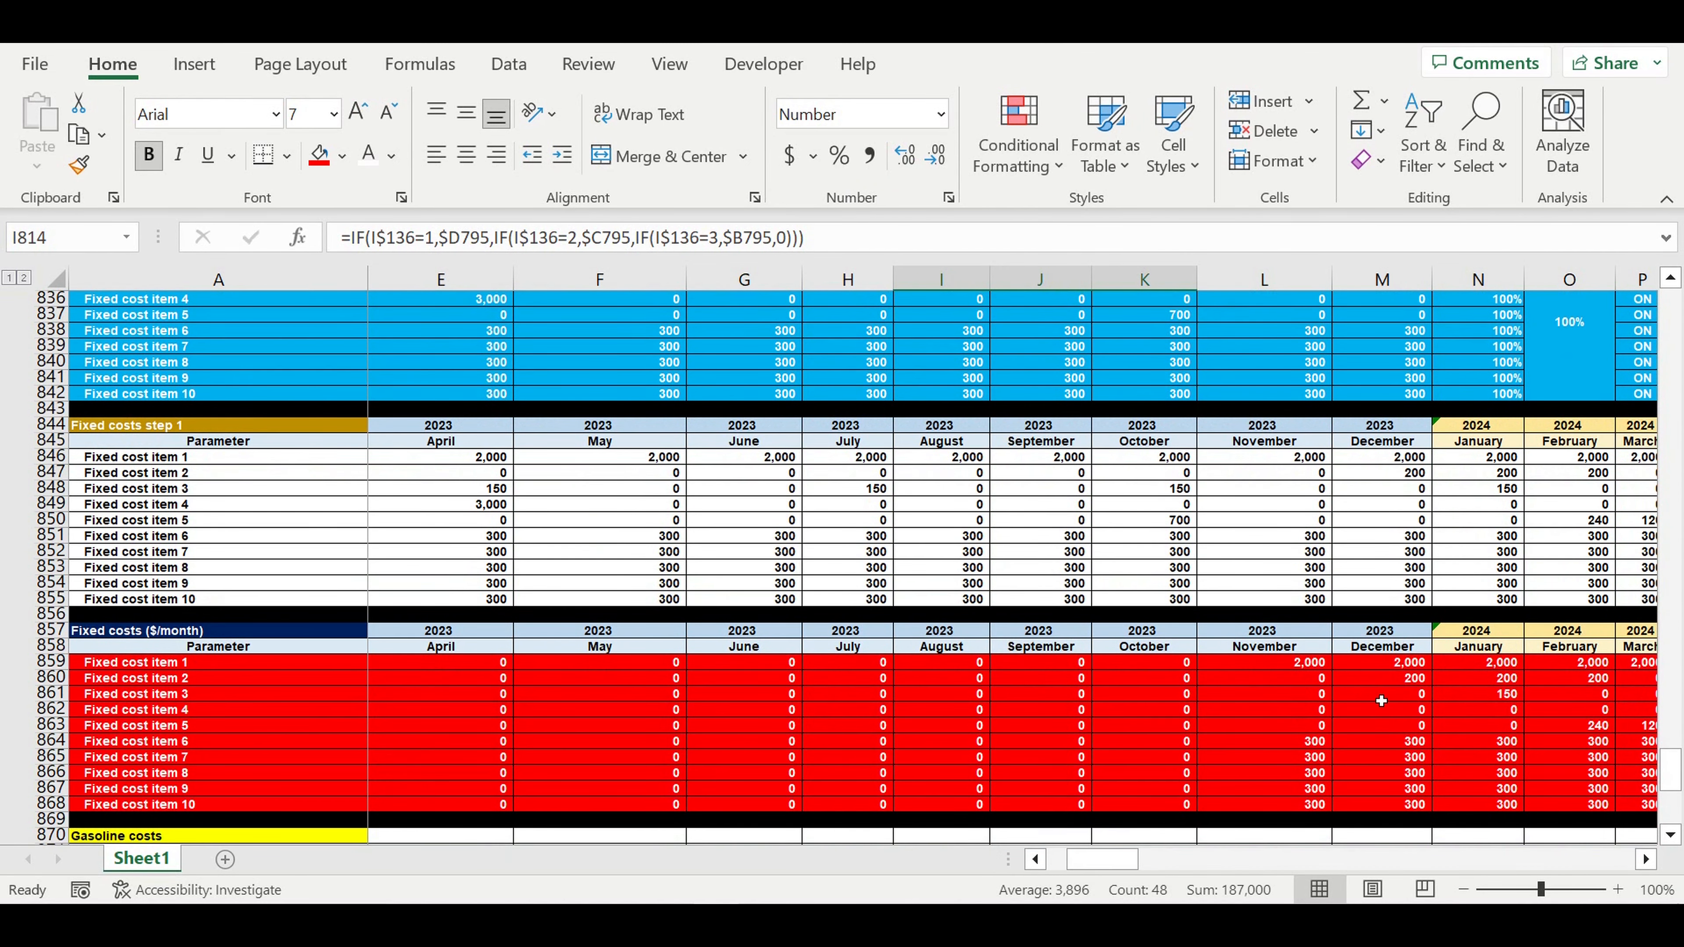
{"action": "left_click_drag", "start_coordinate": [1286, 666], "coordinate": [1578, 815]}
Review gasoline expenses, Uber / Lyft commissions and driver payroll from November 2023 to February 2024
{"action": "scroll", "coordinate": [1503, 747], "scroll_direction": "down", "scroll_amount": 7}
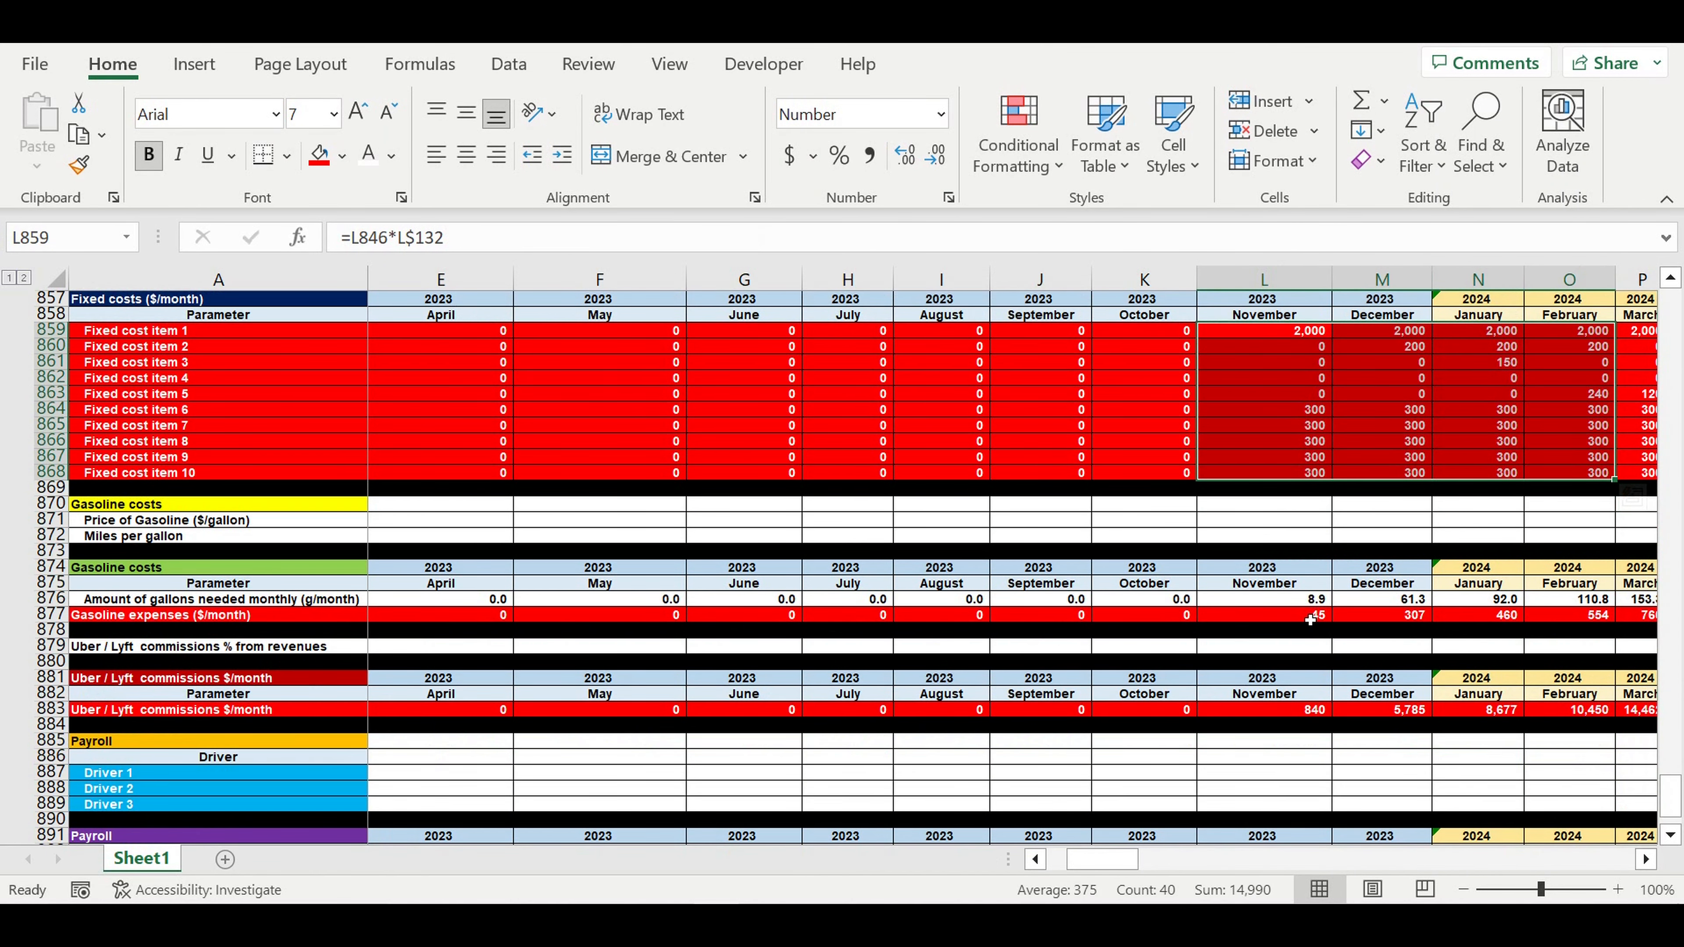
{"action": "left_click_drag", "start_coordinate": [1310, 620], "coordinate": [1579, 620]}
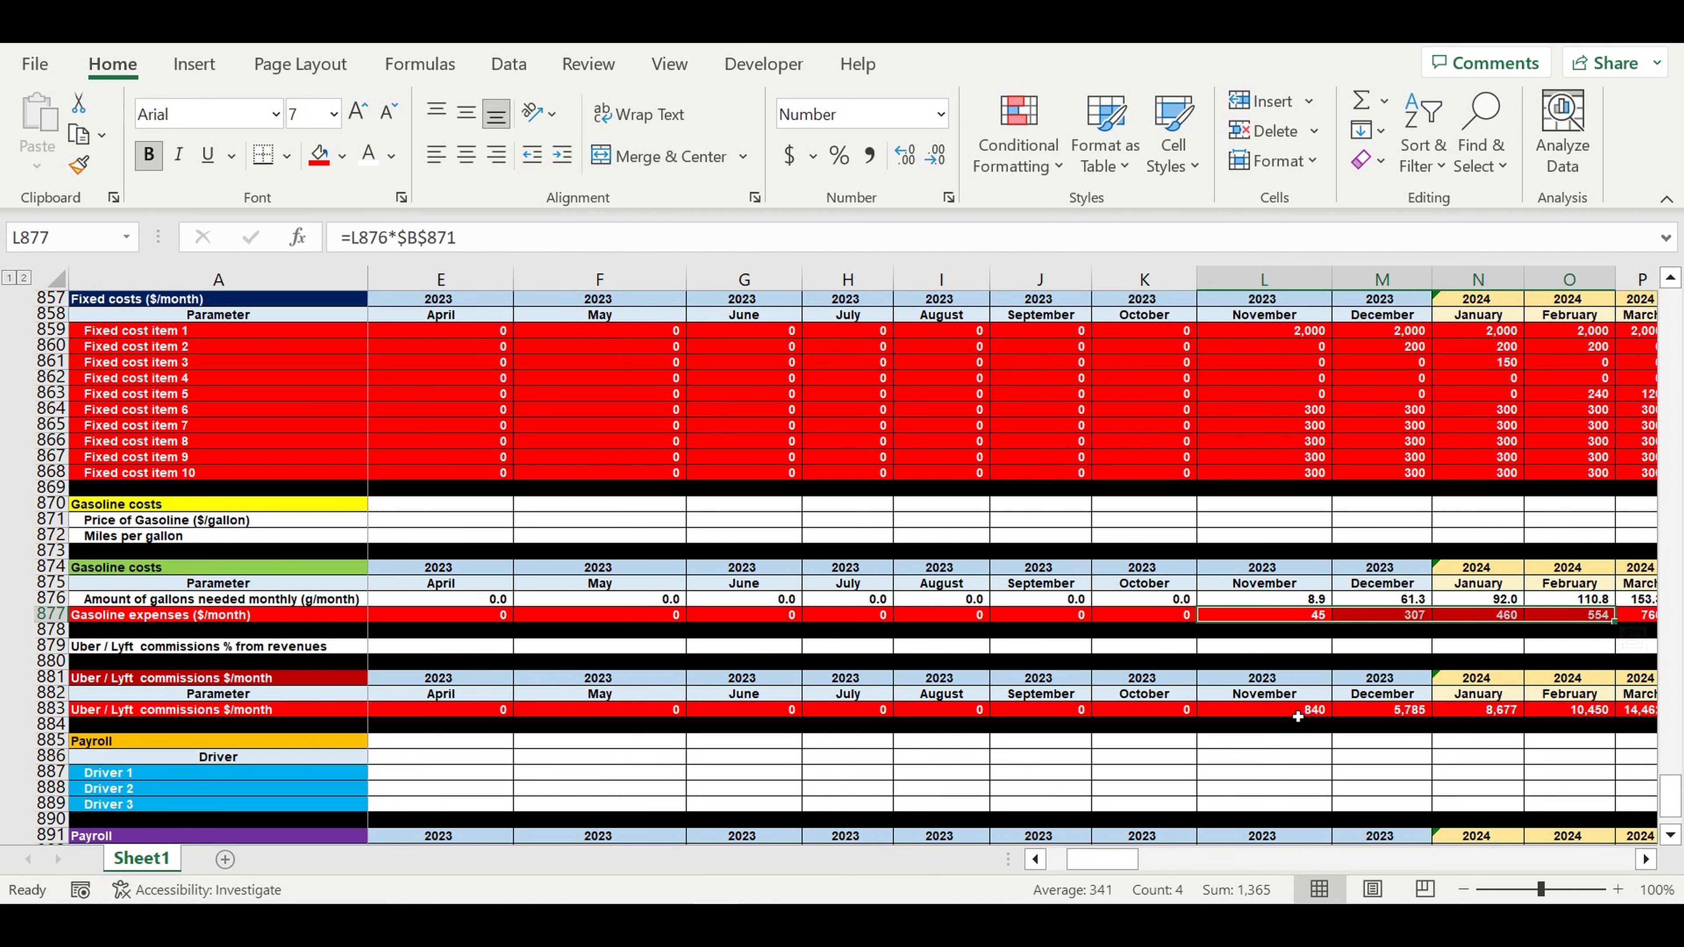
{"action": "left_click_drag", "start_coordinate": [1297, 716], "coordinate": [1572, 717]}
{"action": "scroll", "coordinate": [1560, 723], "scroll_direction": "down", "scroll_amount": 4}
{"action": "left_click_drag", "start_coordinate": [1286, 680], "coordinate": [1574, 710]}
{"action": "left_click", "coordinate": [1194, 780]}
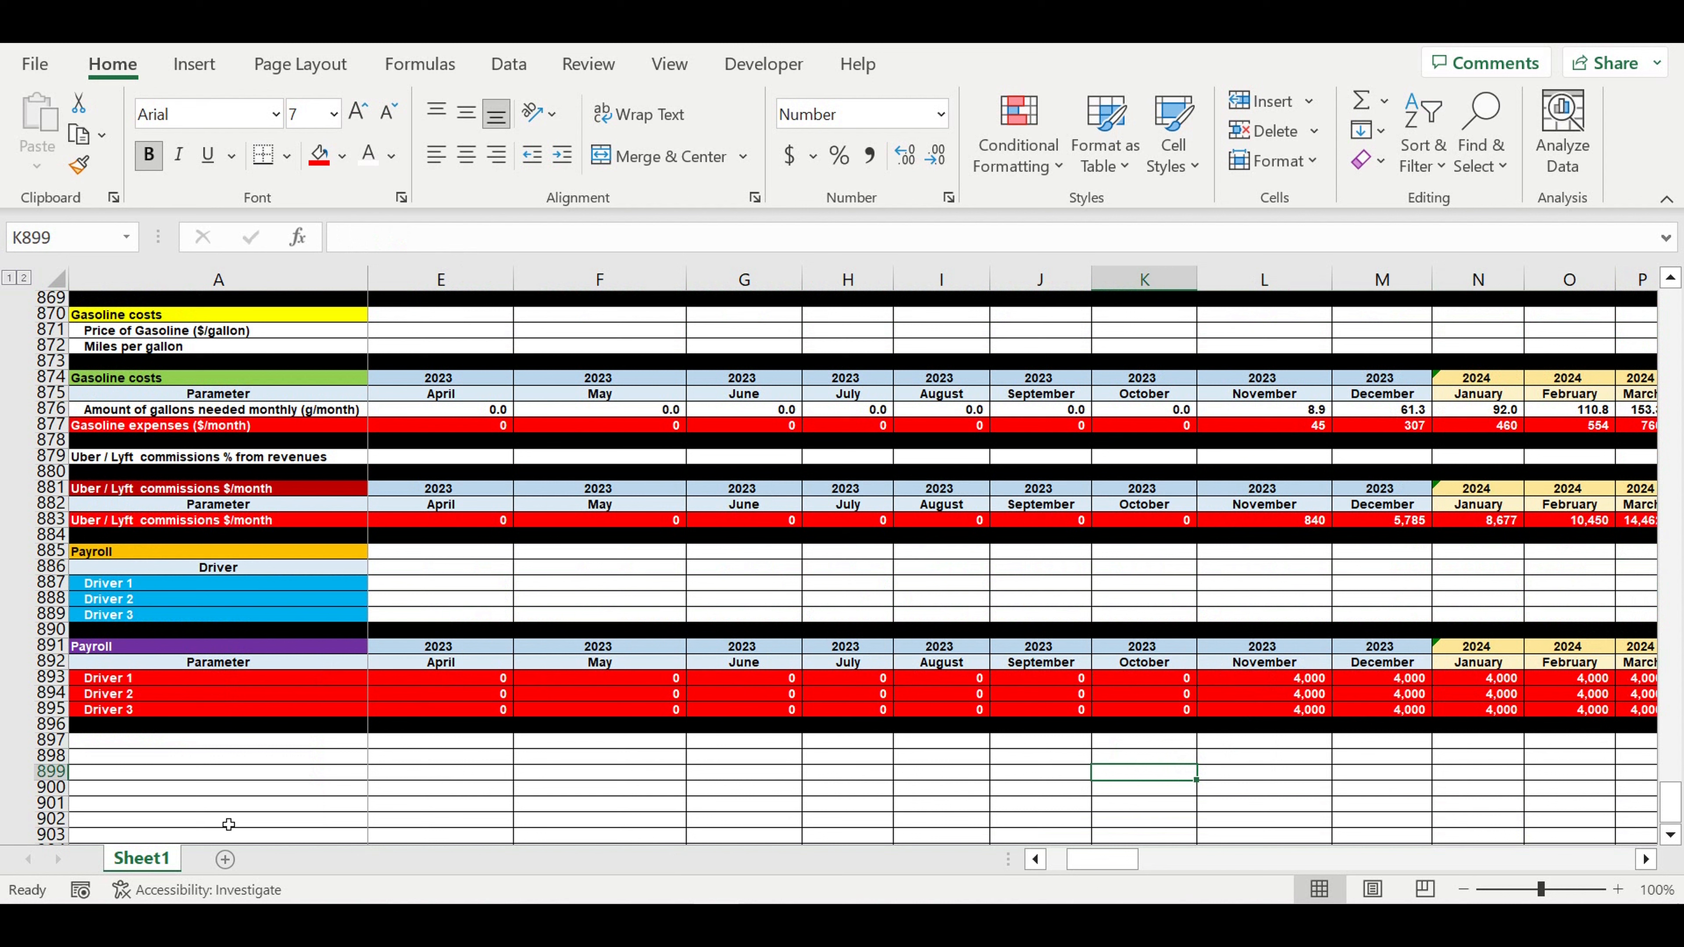
{"action": "left_click", "coordinate": [211, 789]}
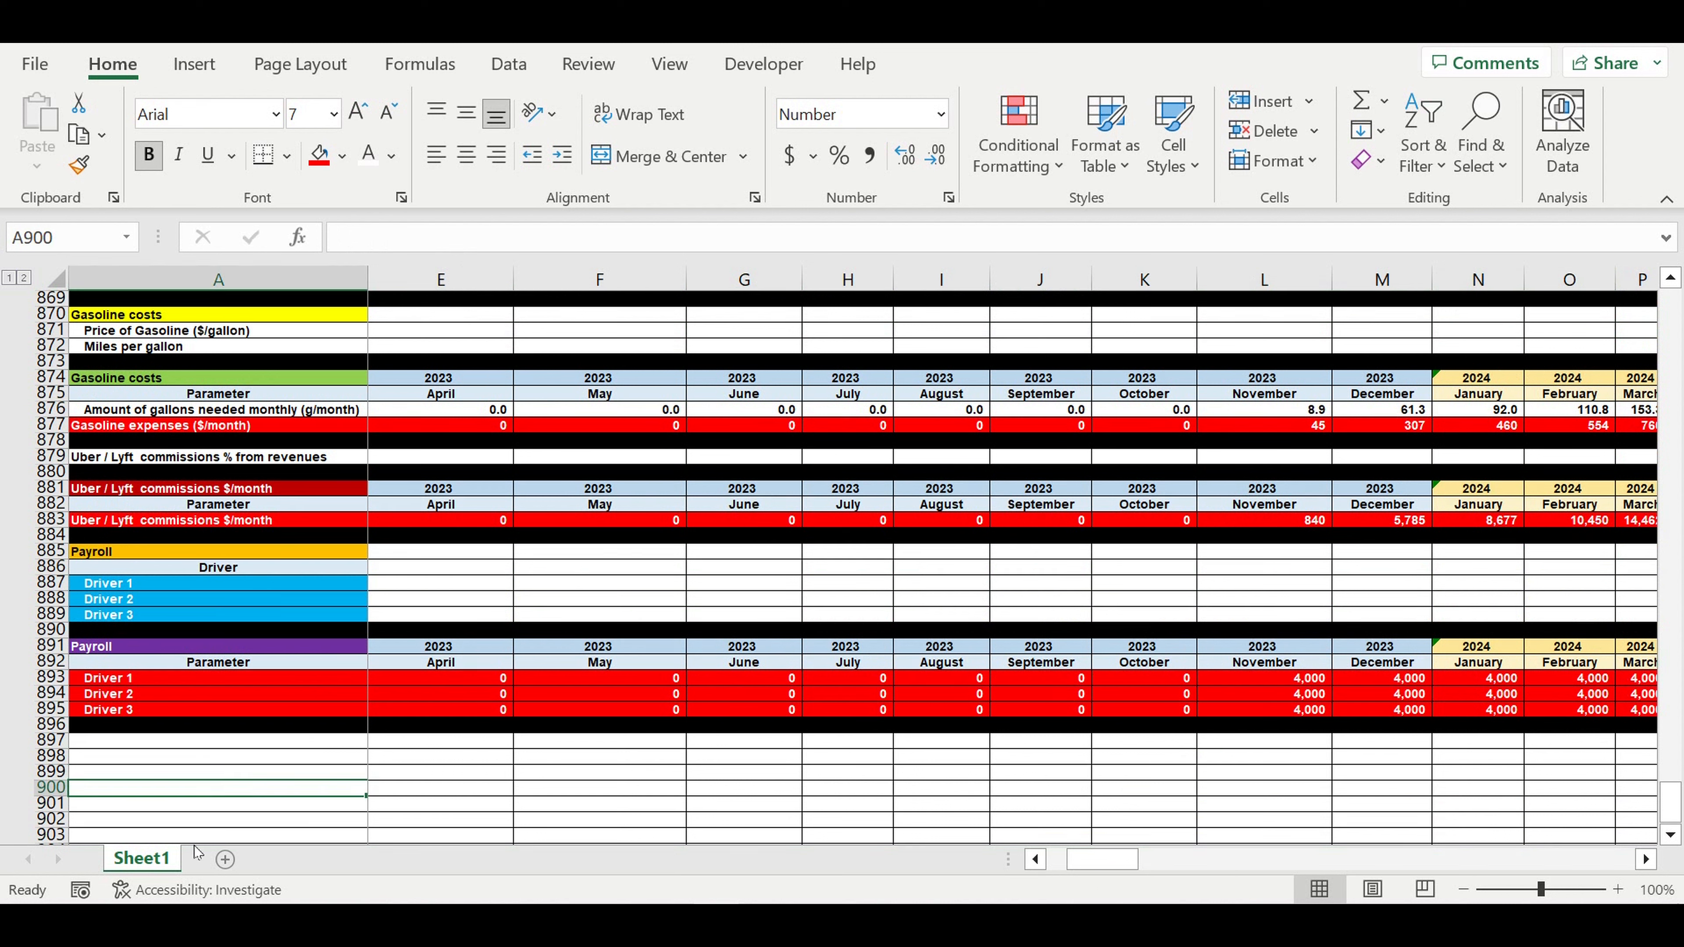